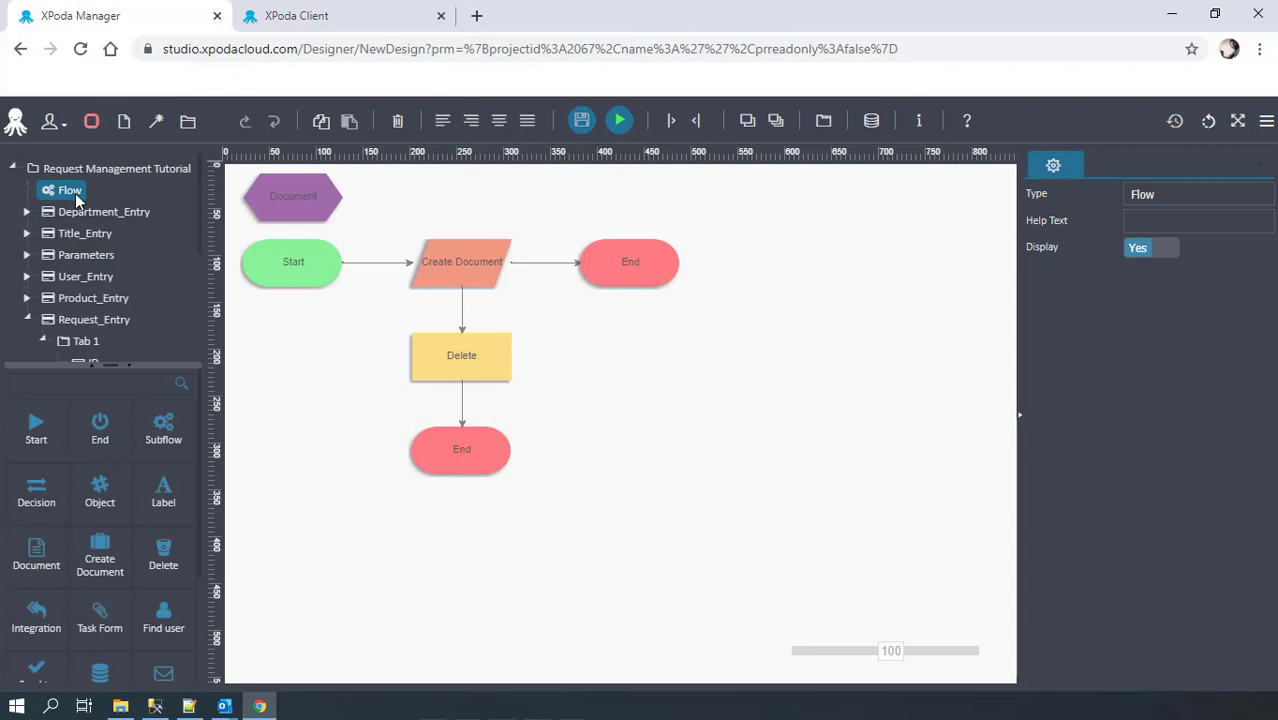
Move the End shape beside Create Document farther along its row and delete the connection between Create Document and that End
{"action": "left_click_drag", "start_coordinate": [659, 257], "coordinate": [926, 260]}
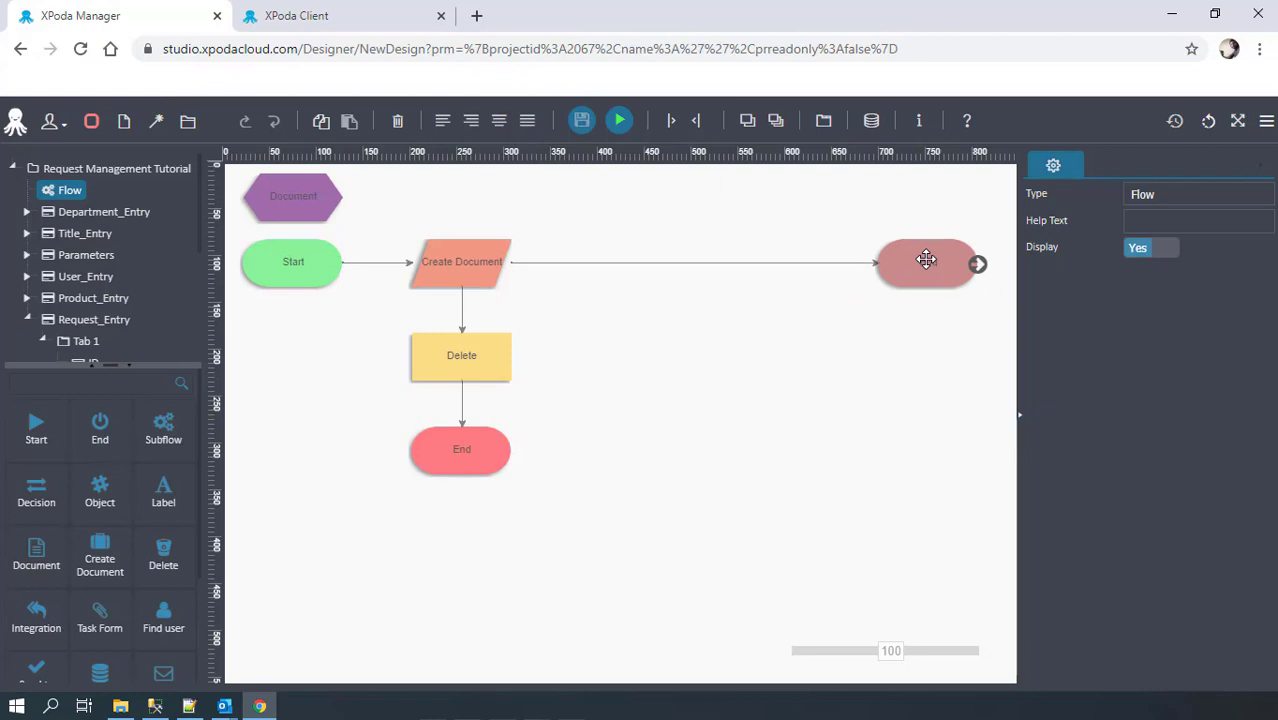
{"action": "left_click", "coordinate": [716, 266]}
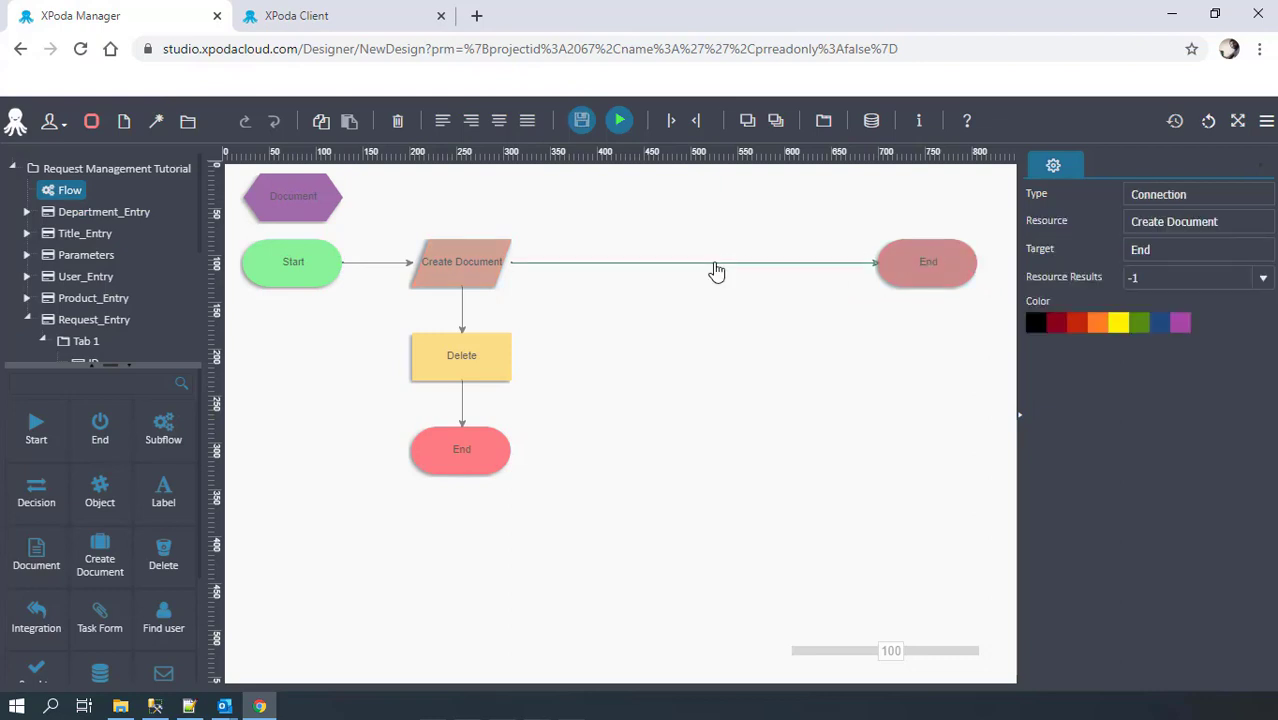
{"action": "left_click", "coordinate": [397, 121]}
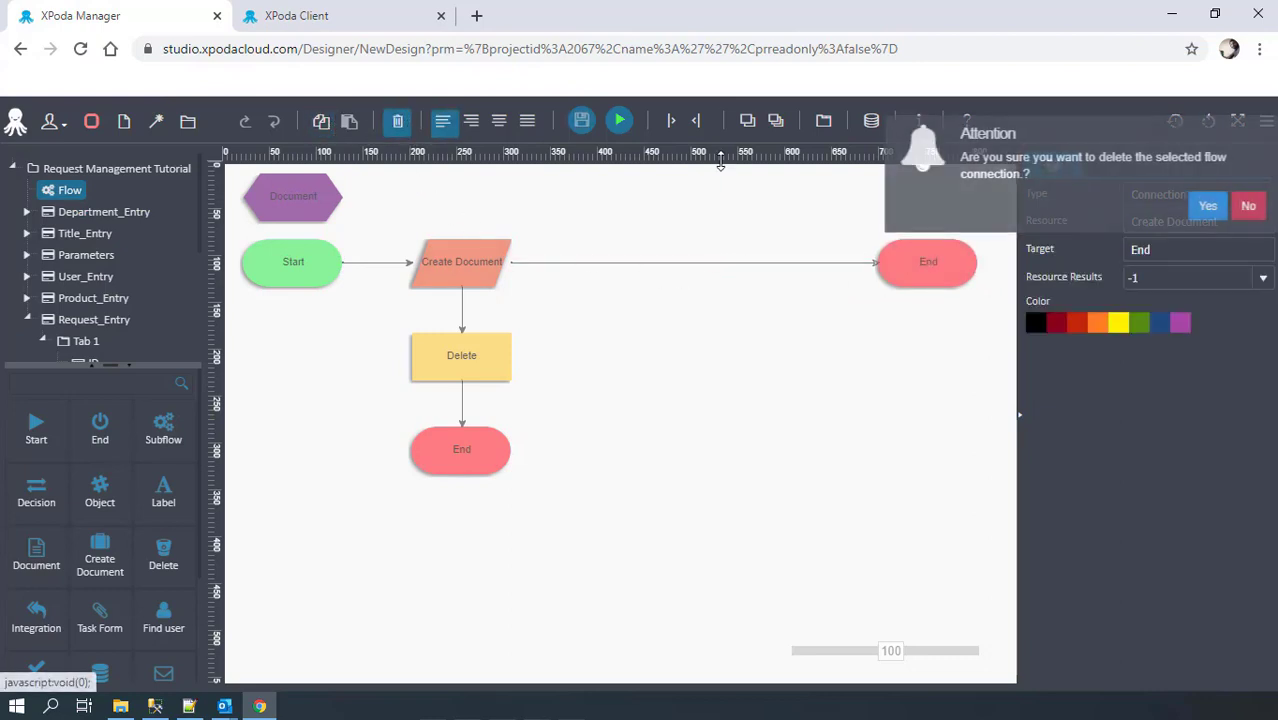
{"action": "left_click", "coordinate": [1205, 208]}
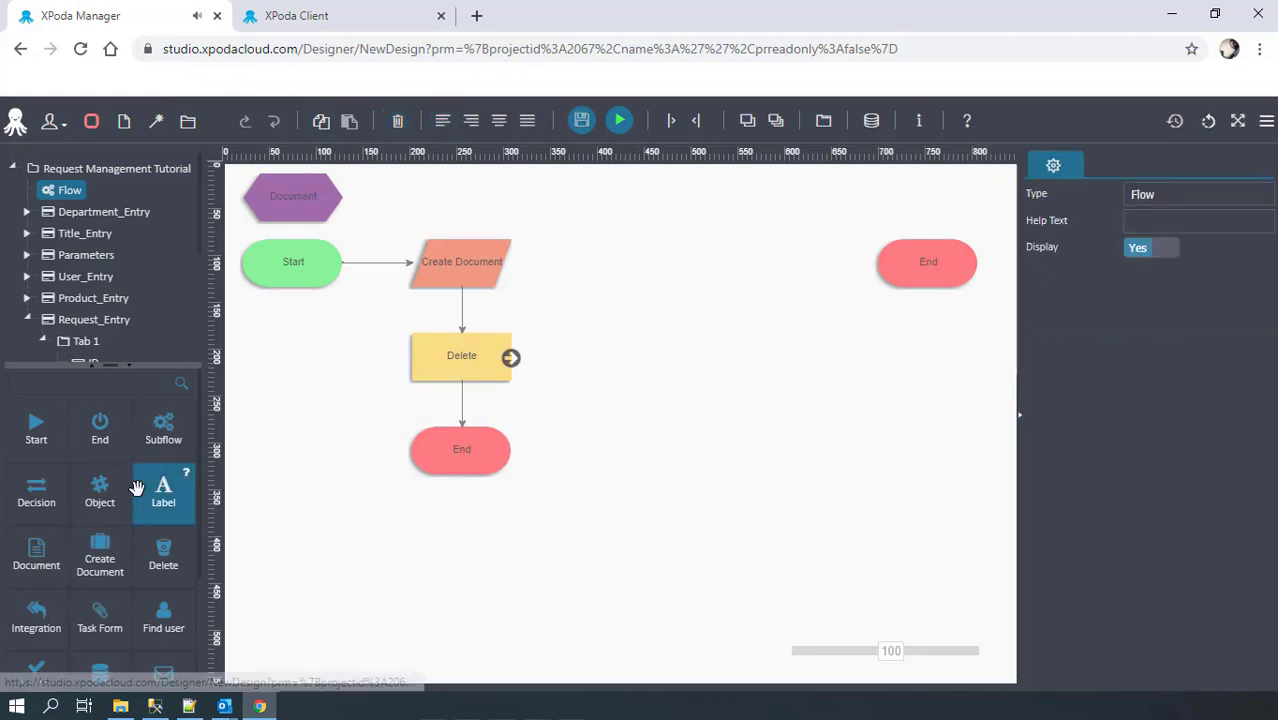
Add a Decision shape between Create Document and the upper End, and connect the three in sequence
{"action": "scroll", "coordinate": [127, 545], "scroll_direction": "down", "scroll_amount": 1}
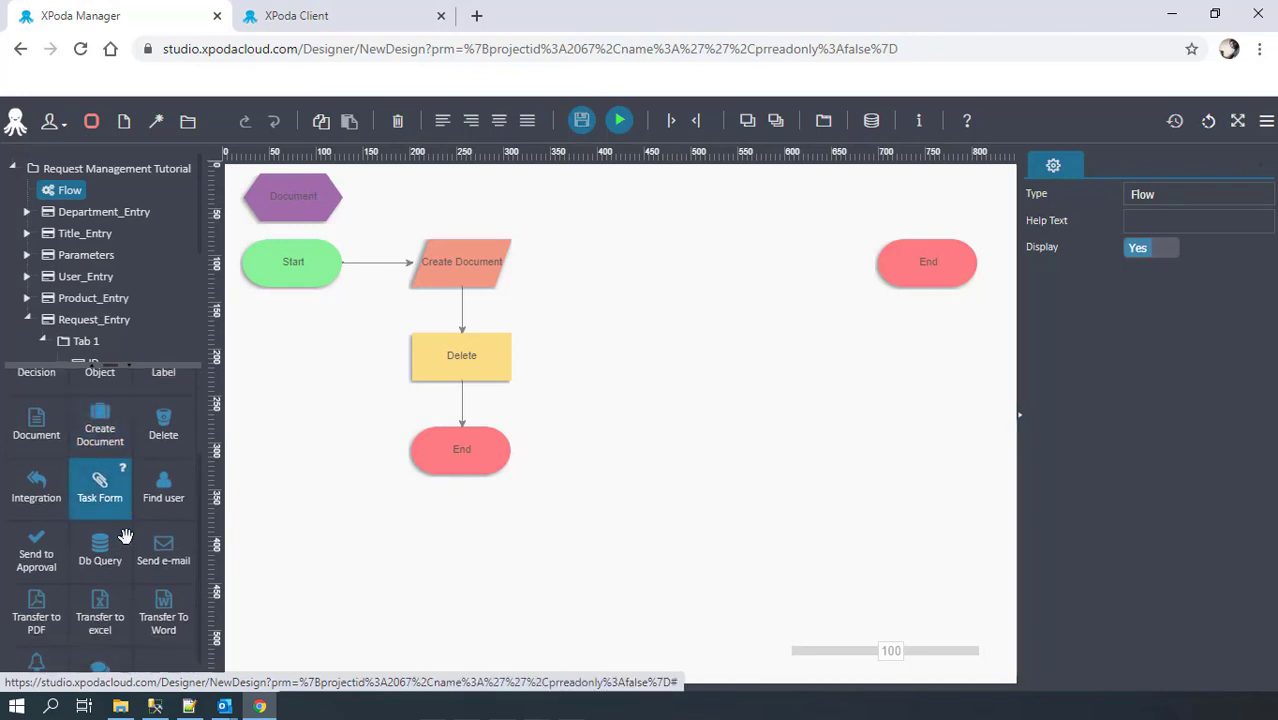
{"action": "scroll", "coordinate": [128, 545], "scroll_direction": "down", "scroll_amount": 1}
{"action": "scroll", "coordinate": [125, 544], "scroll_direction": "up", "scroll_amount": 2}
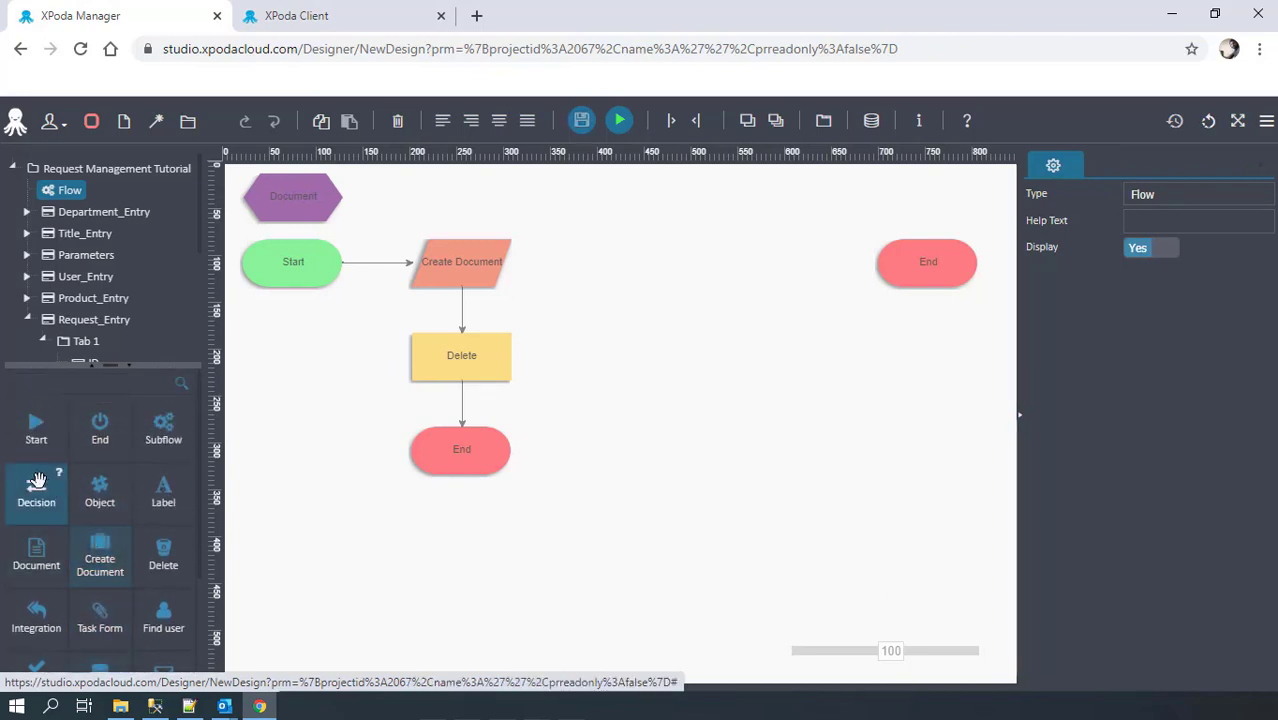
{"action": "left_click_drag", "start_coordinate": [36, 490], "coordinate": [688, 272]}
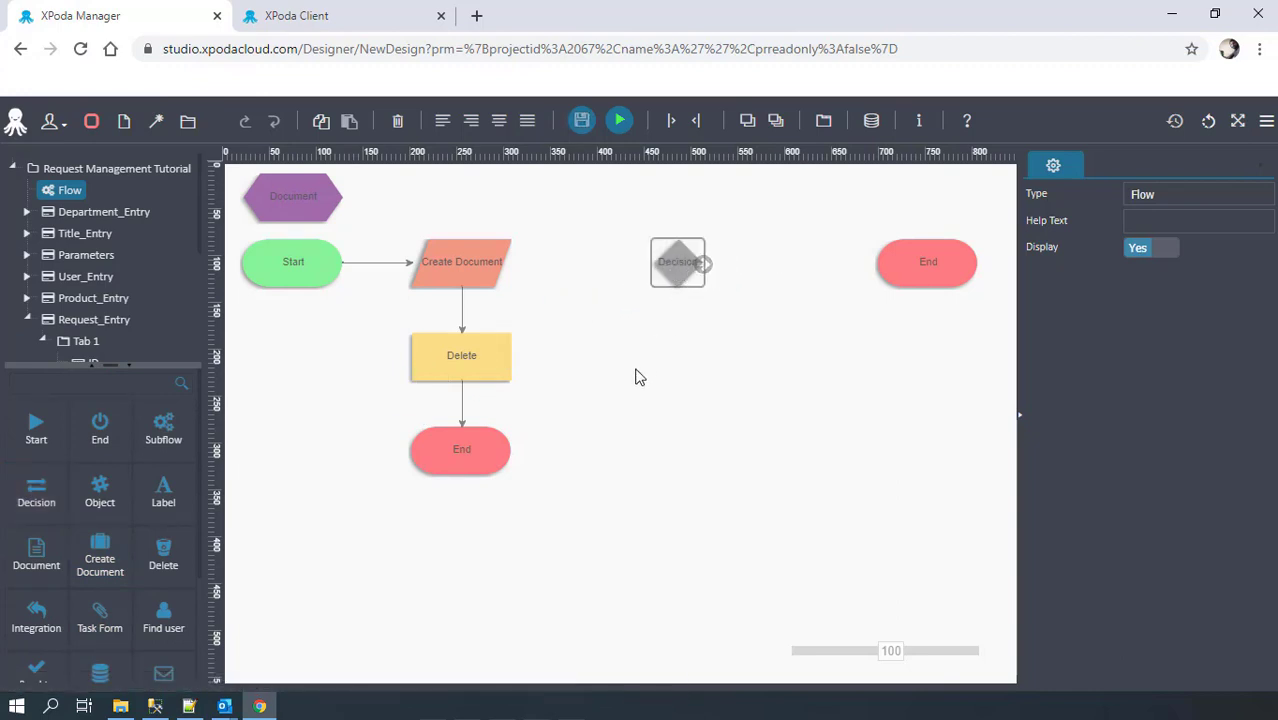
{"action": "left_click_drag", "start_coordinate": [511, 264], "coordinate": [887, 262]}
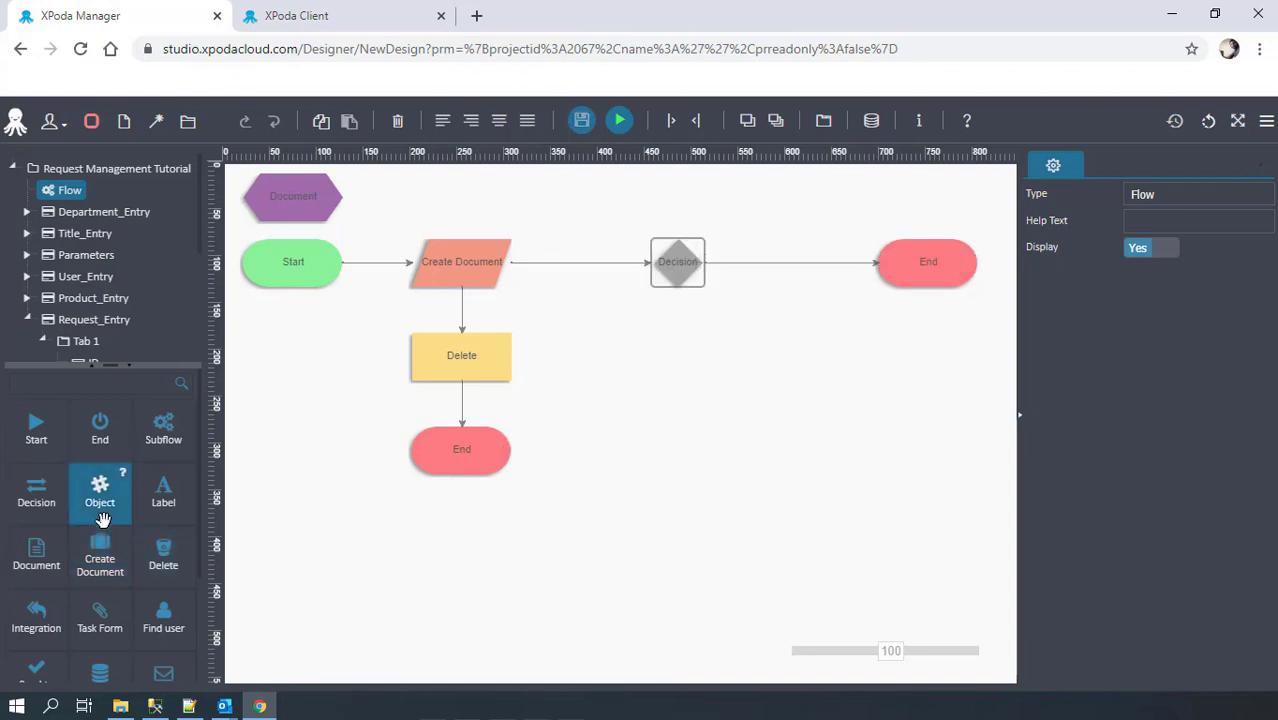
Add a Send to Approval shape below Decision, connect it from Decision and to both End shapes, and align the shapes
{"action": "scroll", "coordinate": [101, 519], "scroll_direction": "down", "scroll_amount": 2}
{"action": "left_click_drag", "start_coordinate": [36, 588], "coordinate": [451, 449]}
{"action": "left_click_drag", "start_coordinate": [737, 434], "coordinate": [920, 266]}
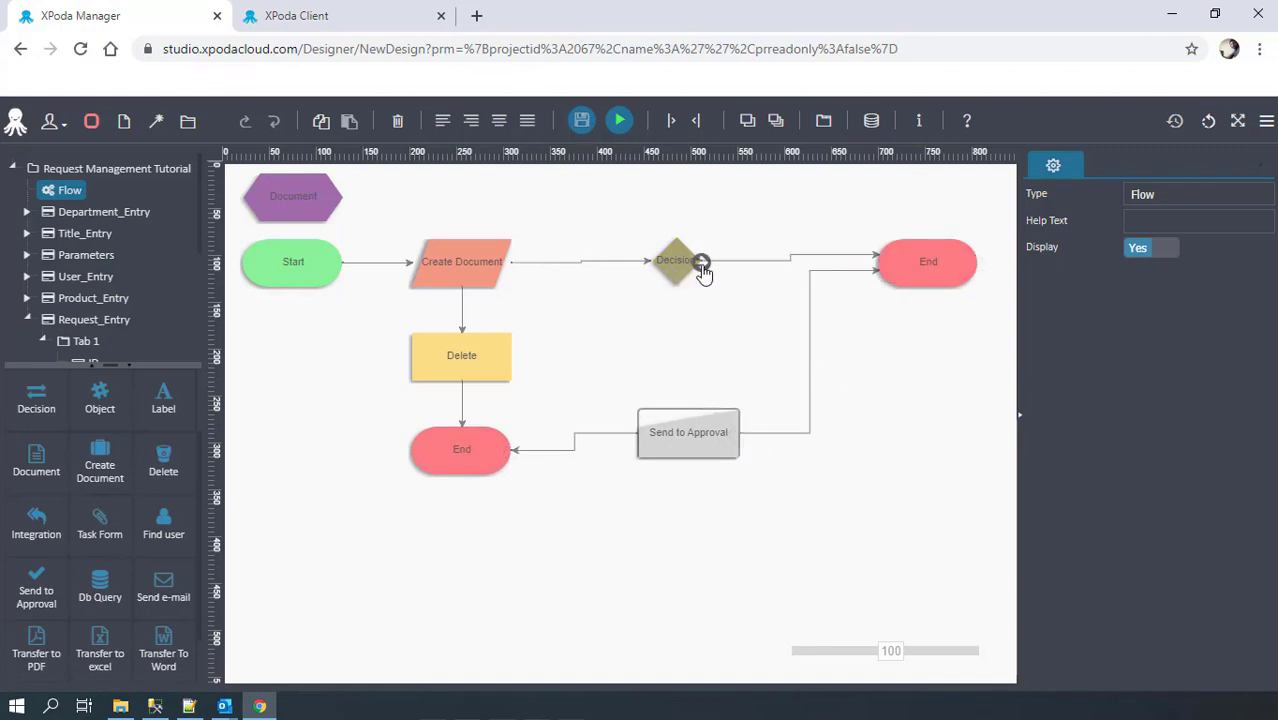
{"action": "left_click_drag", "start_coordinate": [703, 268], "coordinate": [657, 453]}
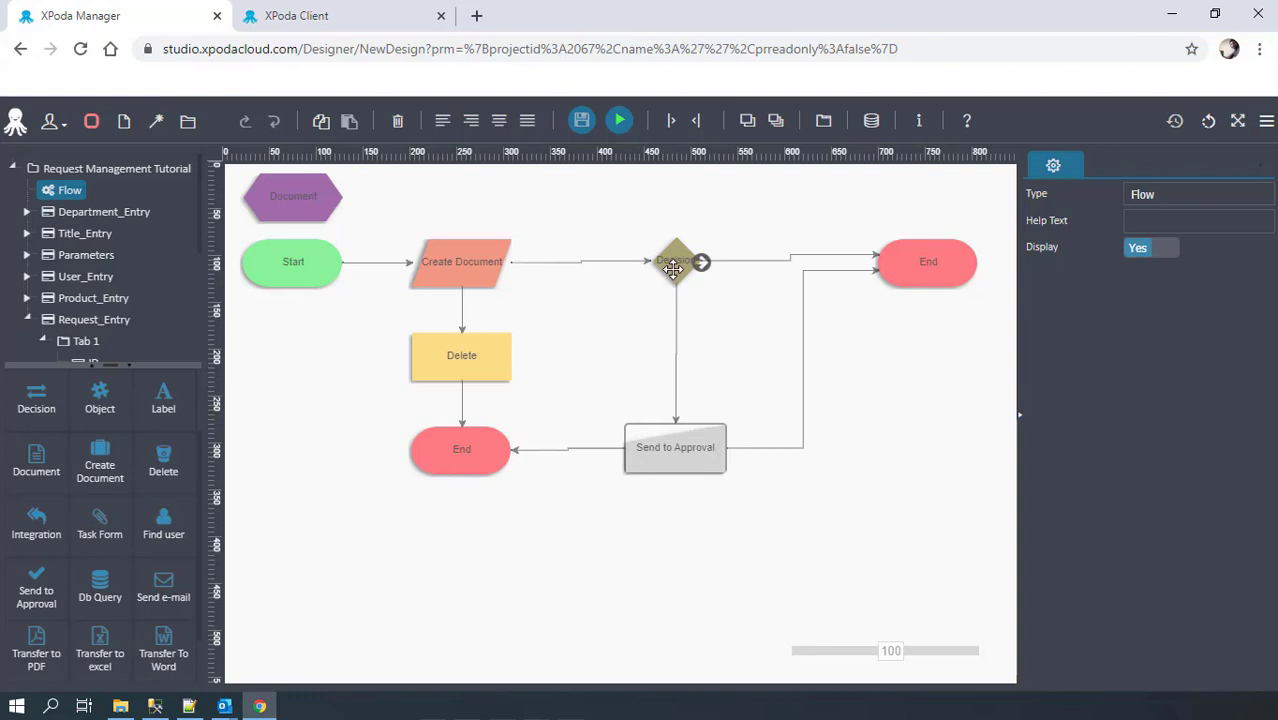
{"action": "left_click_drag", "start_coordinate": [914, 259], "coordinate": [918, 264]}
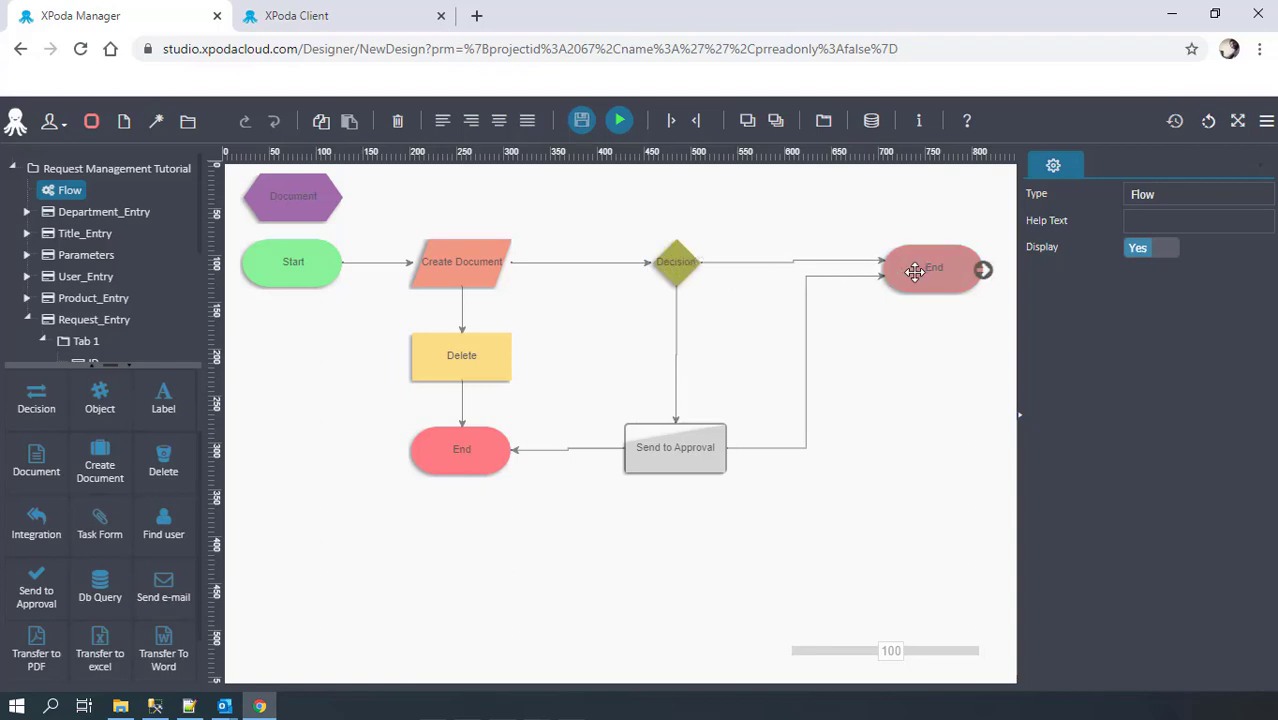
{"action": "left_click_drag", "start_coordinate": [915, 272], "coordinate": [915, 270]}
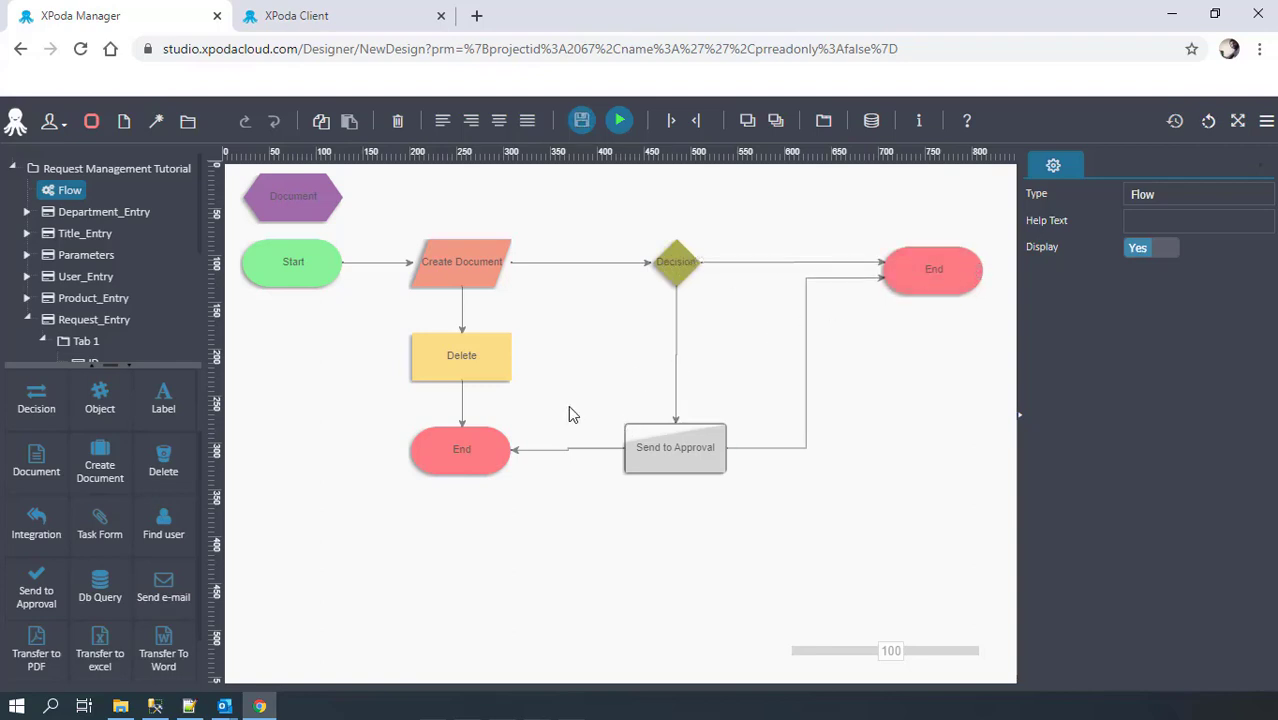
Assign the Request_Entry form to the Document shape
{"action": "left_click", "coordinate": [299, 200]}
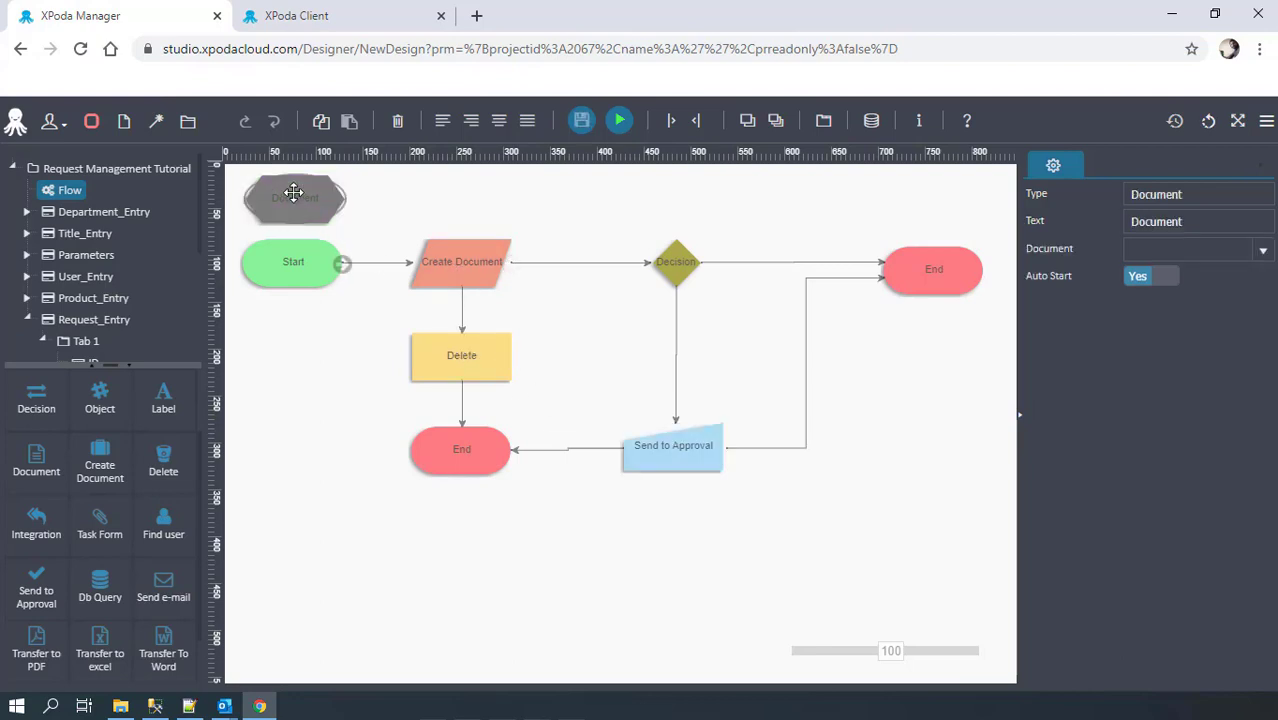
{"action": "left_click", "coordinate": [1262, 254]}
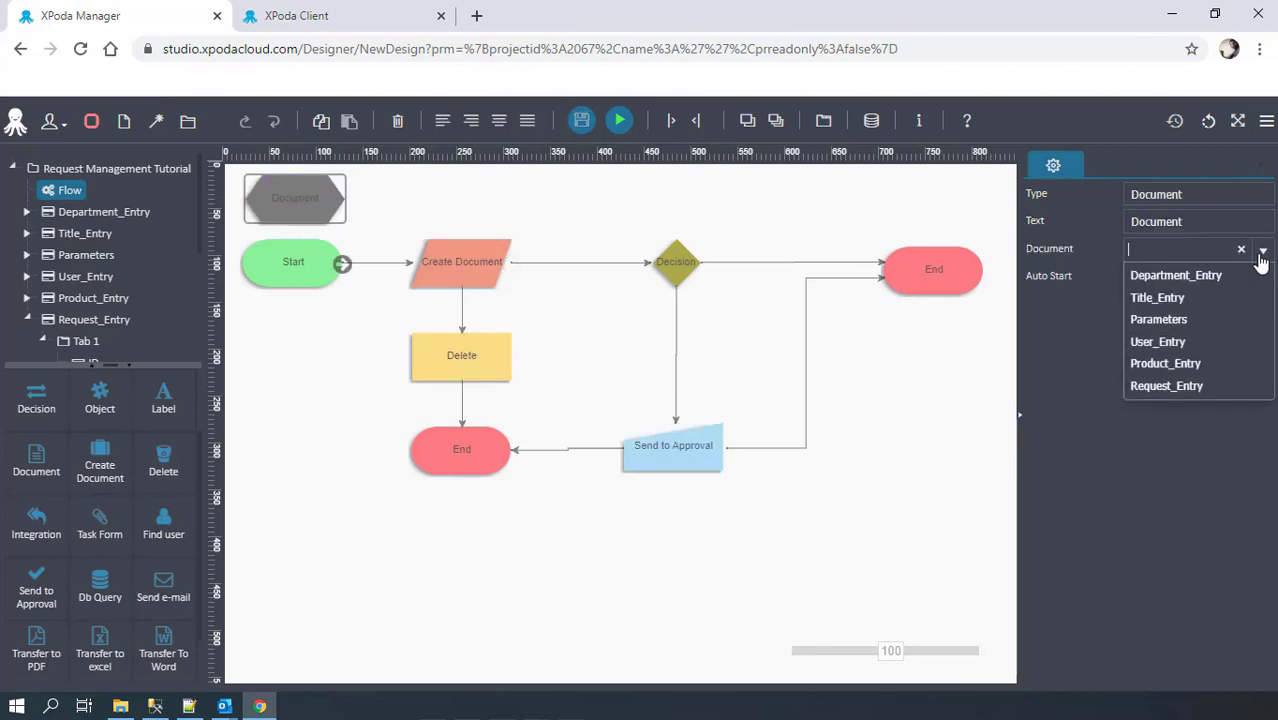
{"action": "left_click", "coordinate": [1184, 388]}
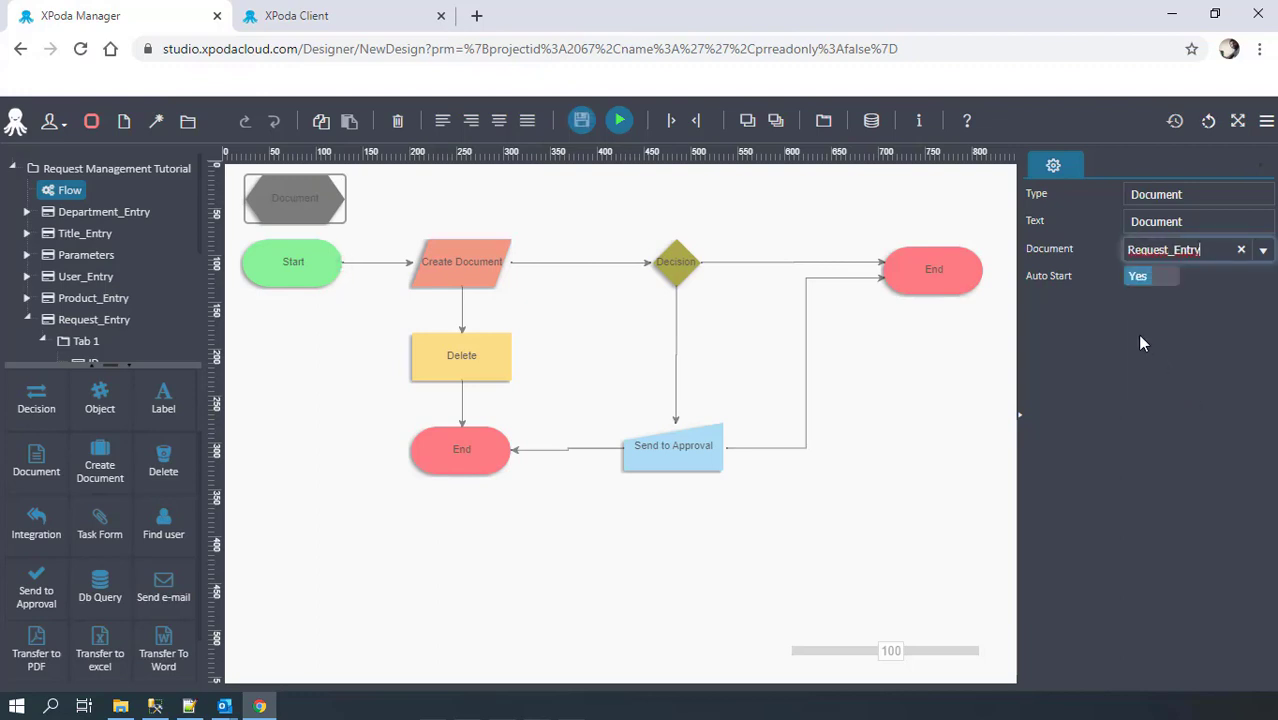
Set the resource result of the Create Document to Delete connection to "When a document is deleted"
{"action": "left_click", "coordinate": [462, 312]}
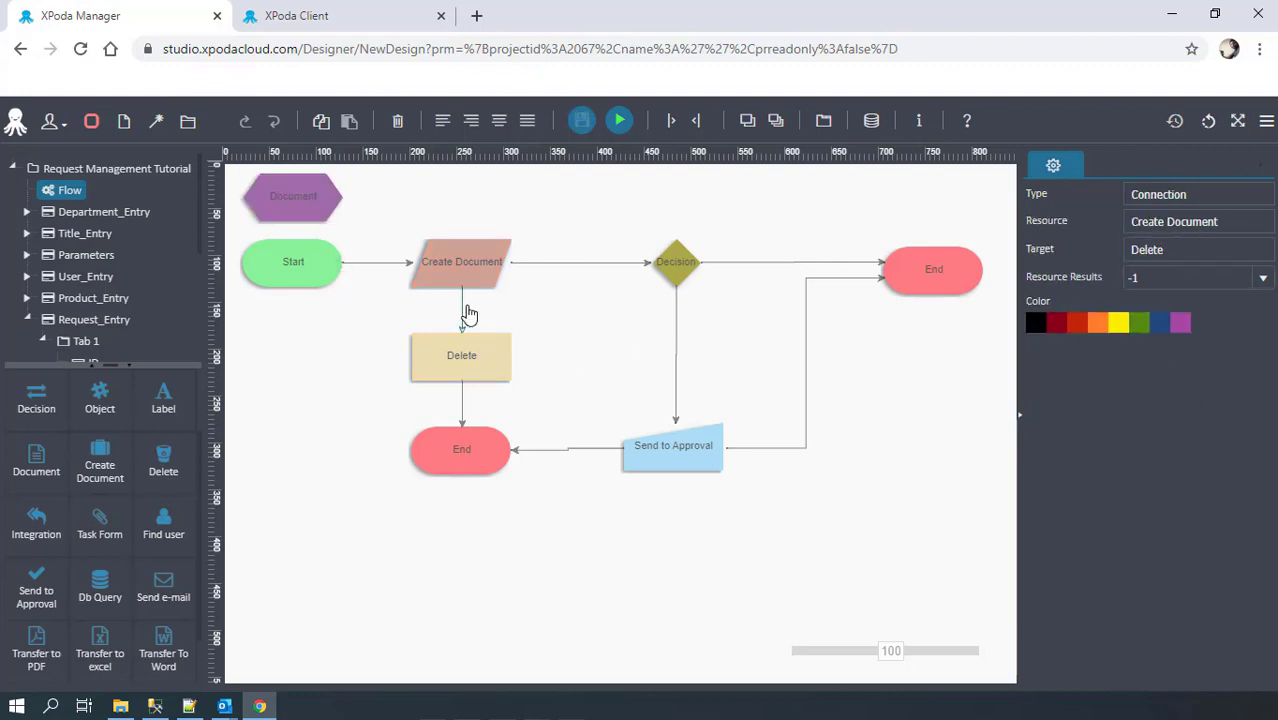
{"action": "left_click", "coordinate": [1263, 278]}
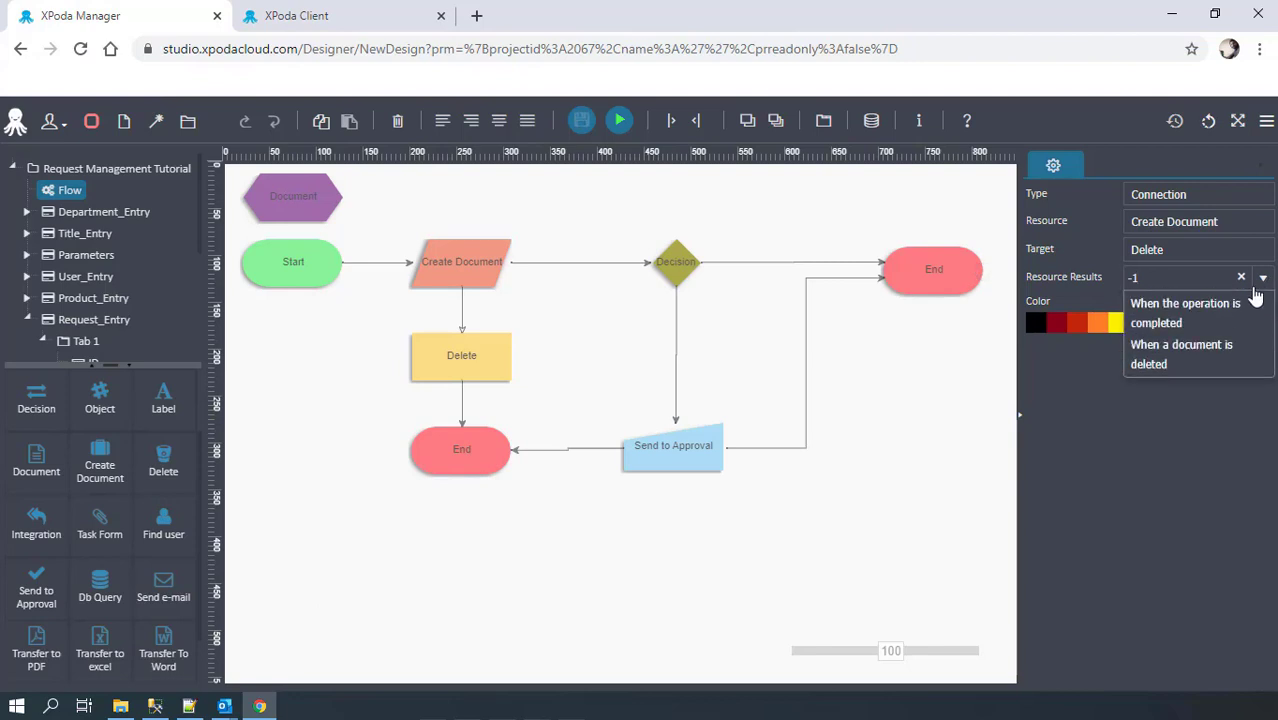
{"action": "left_click", "coordinate": [1196, 355]}
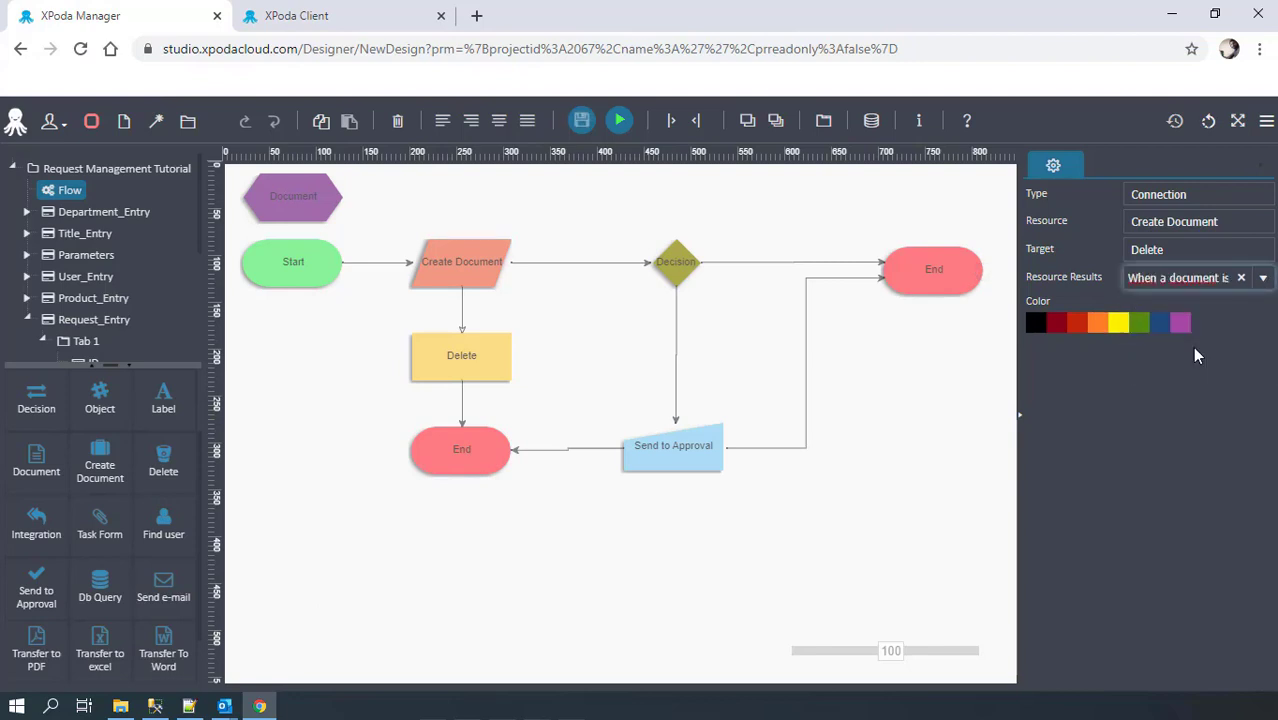
{"action": "left_click", "coordinate": [1176, 367]}
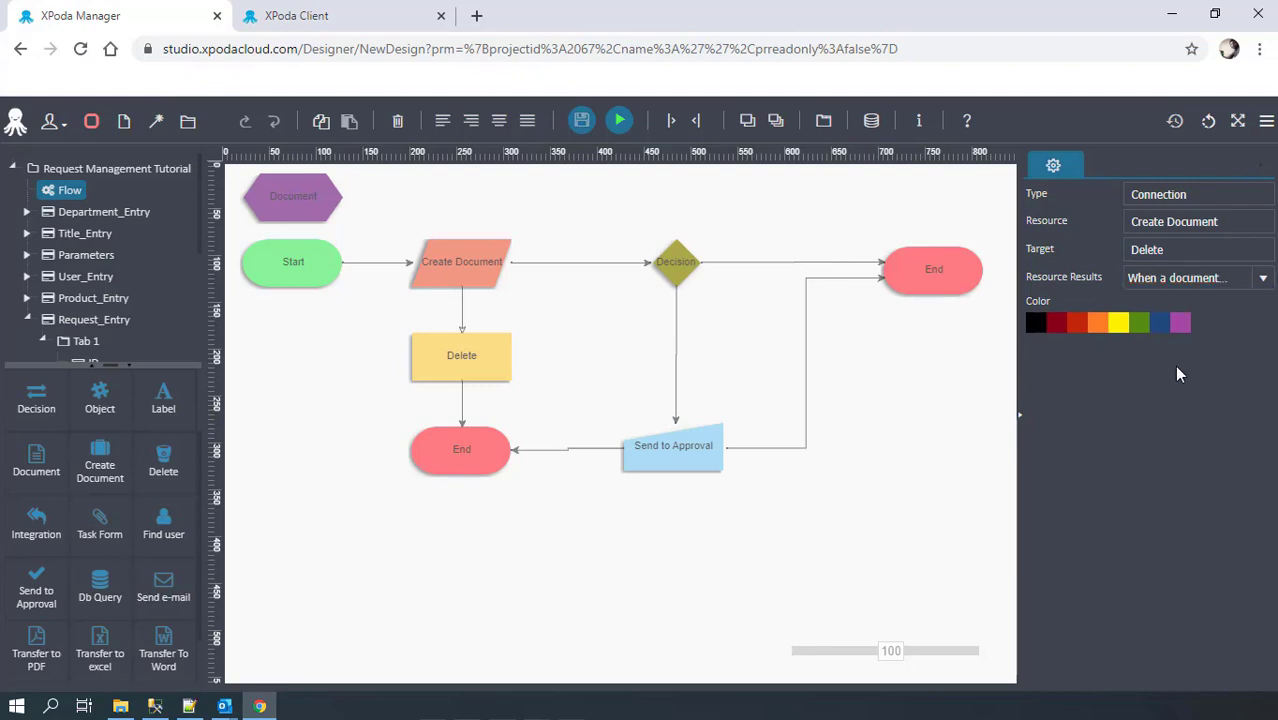
Set the resource result of the connection from Delete to End to "No Requirement"
{"action": "left_click", "coordinate": [460, 405]}
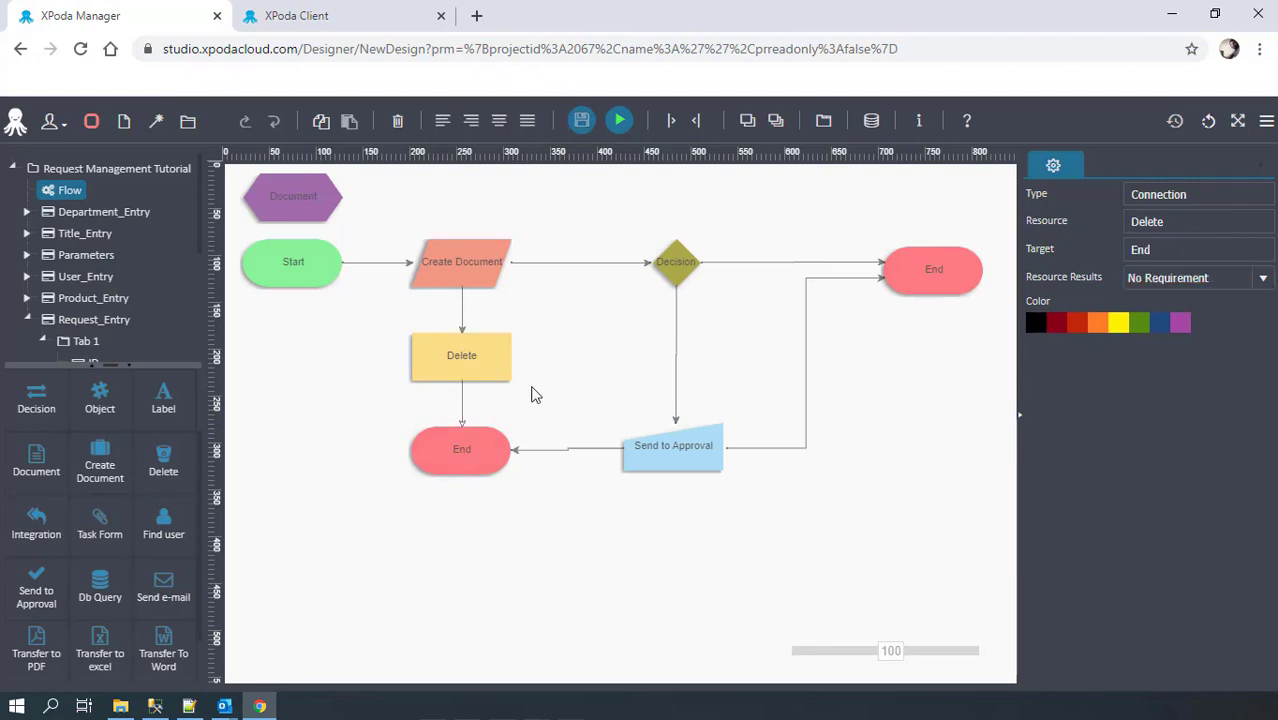
{"action": "left_click", "coordinate": [1263, 280]}
{"action": "left_click", "coordinate": [1186, 306]}
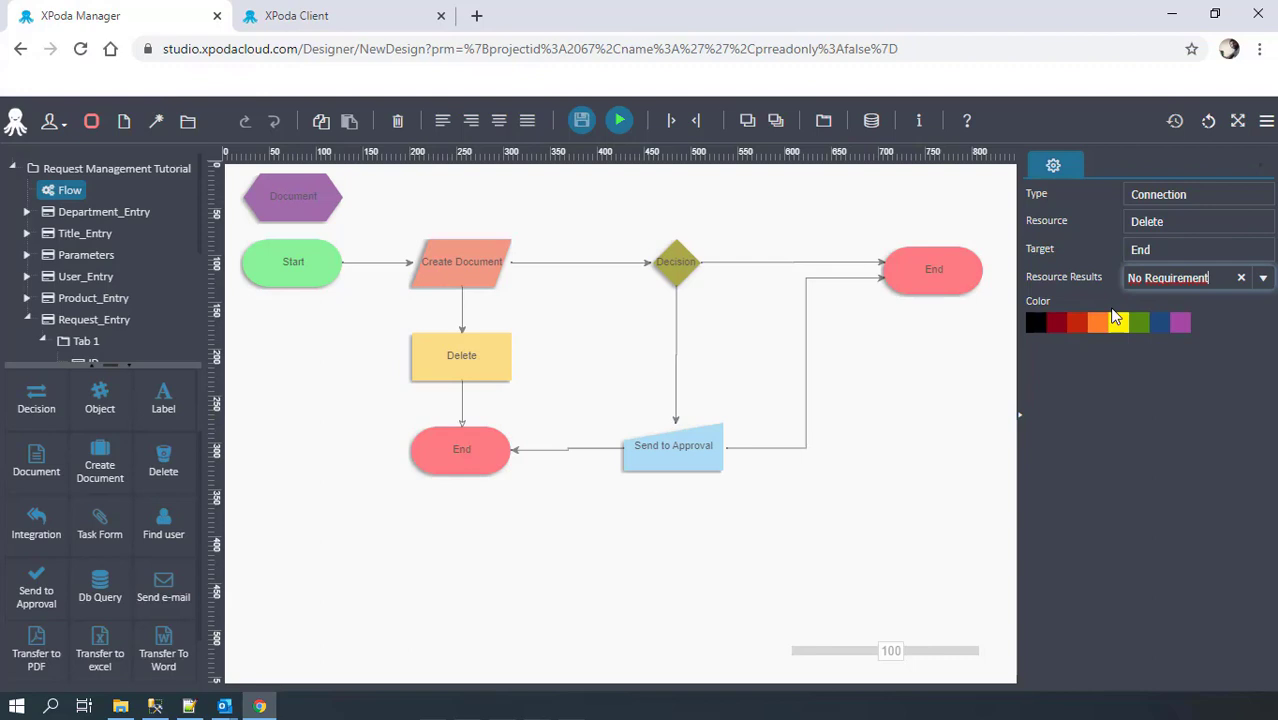
Set the resource result of the Create Document to Decision connection to "When the operation is completed"
{"action": "left_click", "coordinate": [596, 266]}
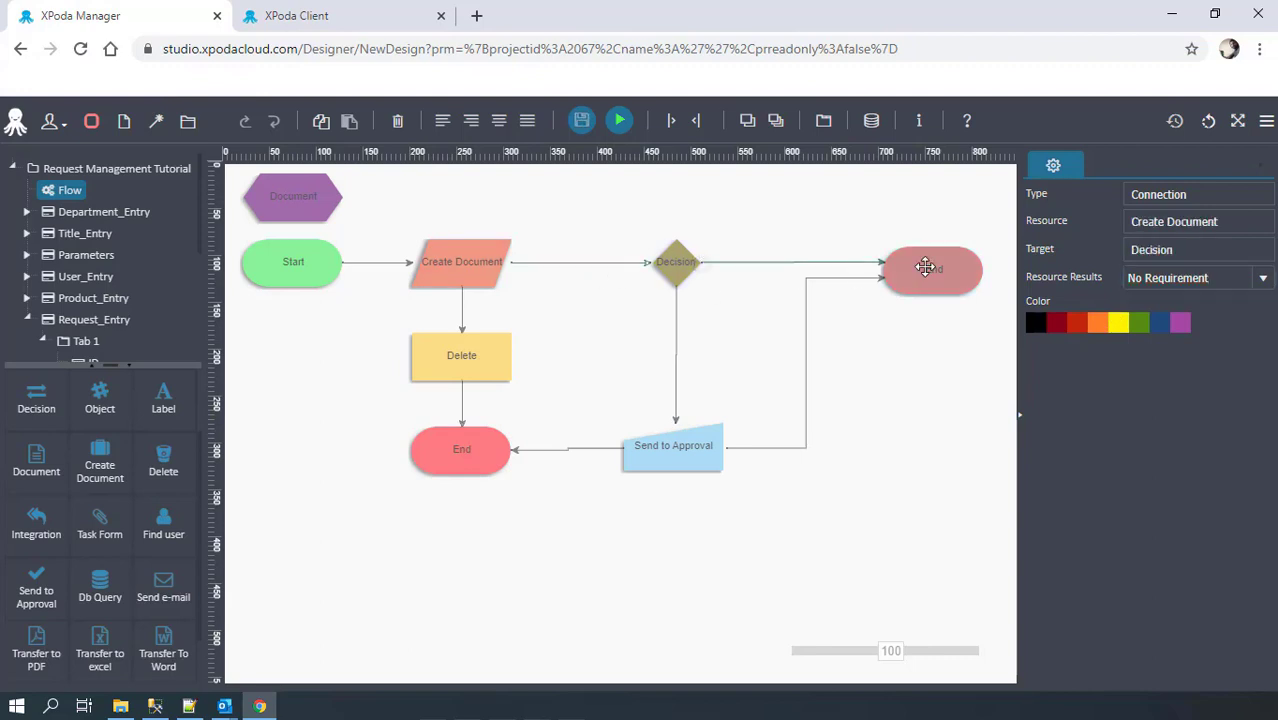
{"action": "left_click", "coordinate": [1257, 280]}
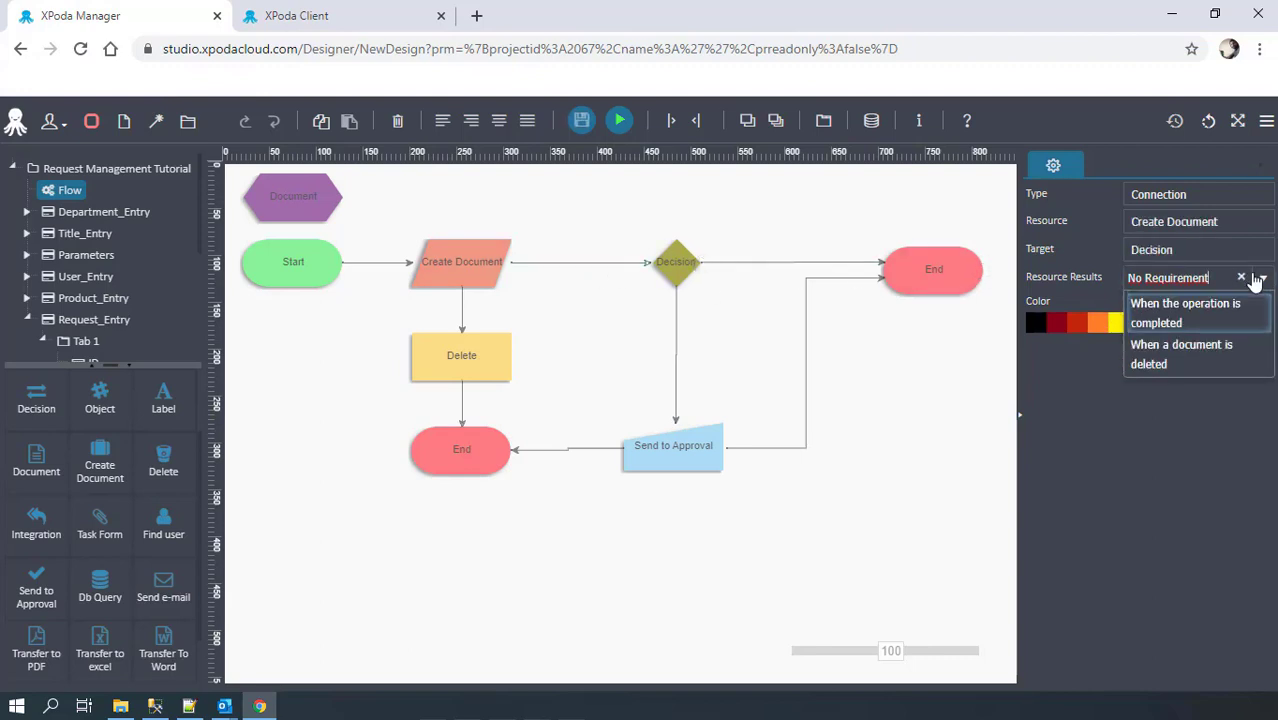
{"action": "left_click", "coordinate": [1207, 320]}
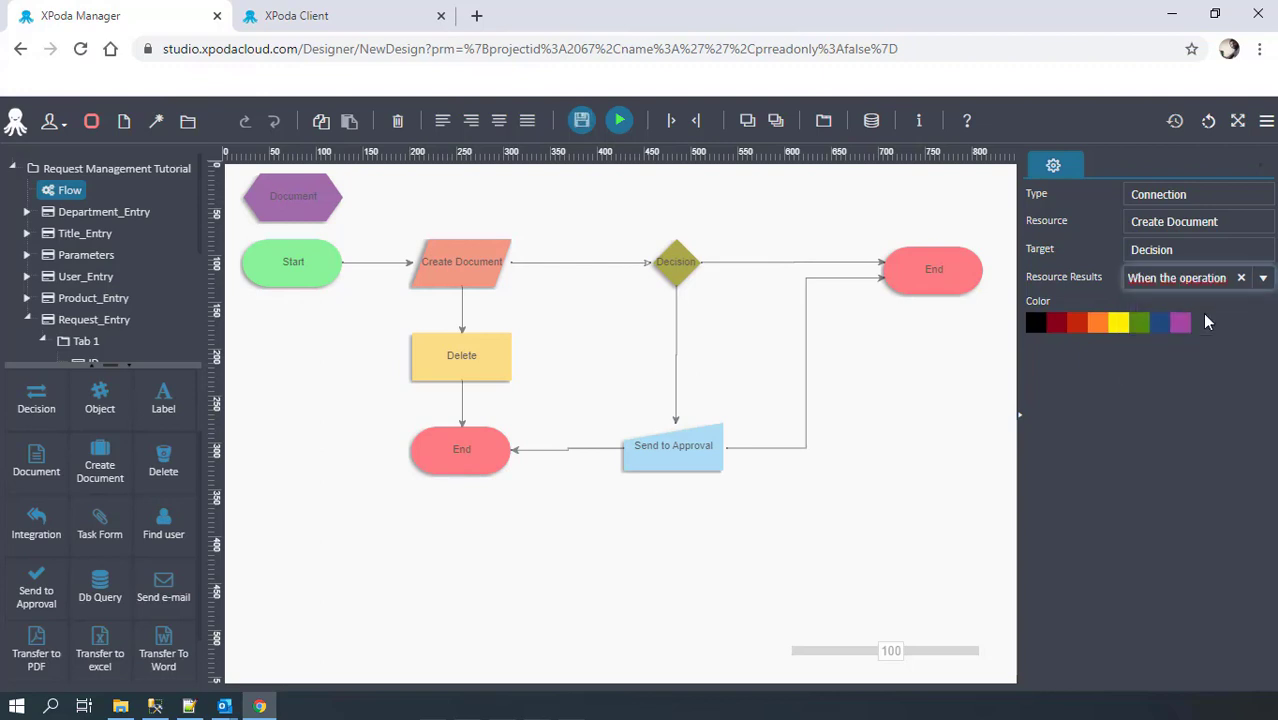
{"action": "left_click", "coordinate": [1166, 391]}
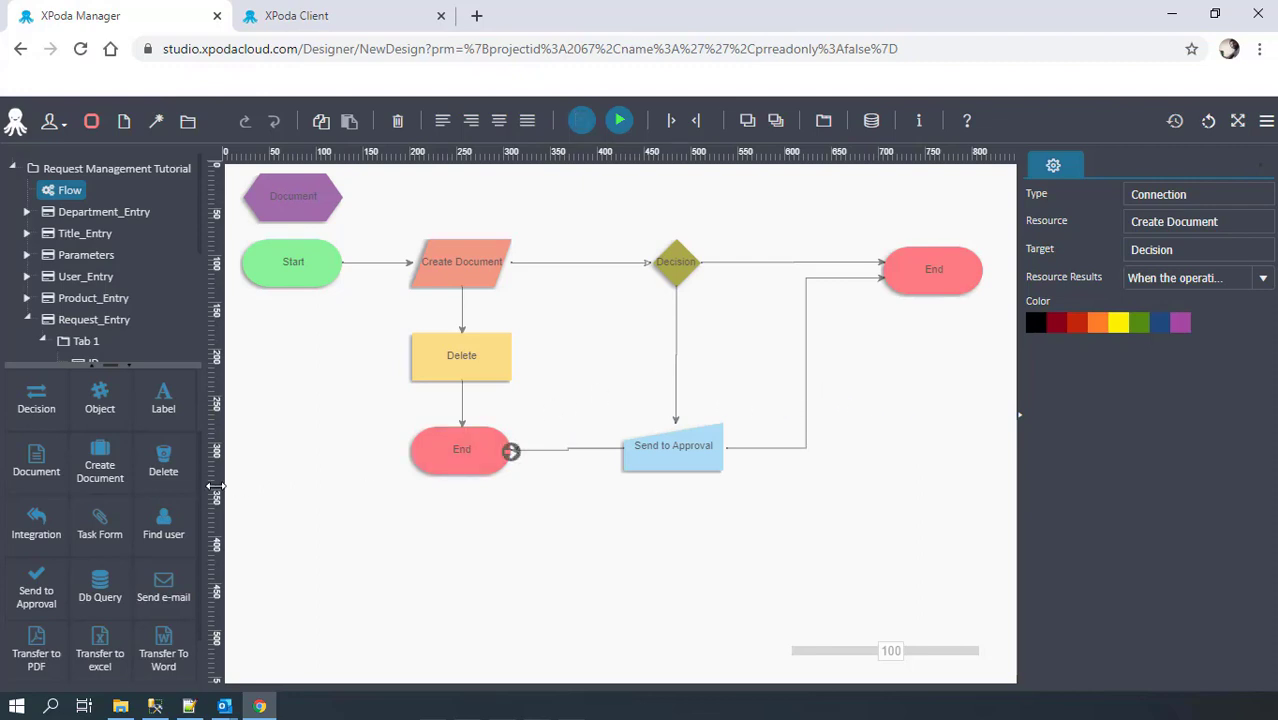
Add an Object shape below Start and set its text to DecisionQuery
{"action": "left_click_drag", "start_coordinate": [96, 408], "coordinate": [284, 374]}
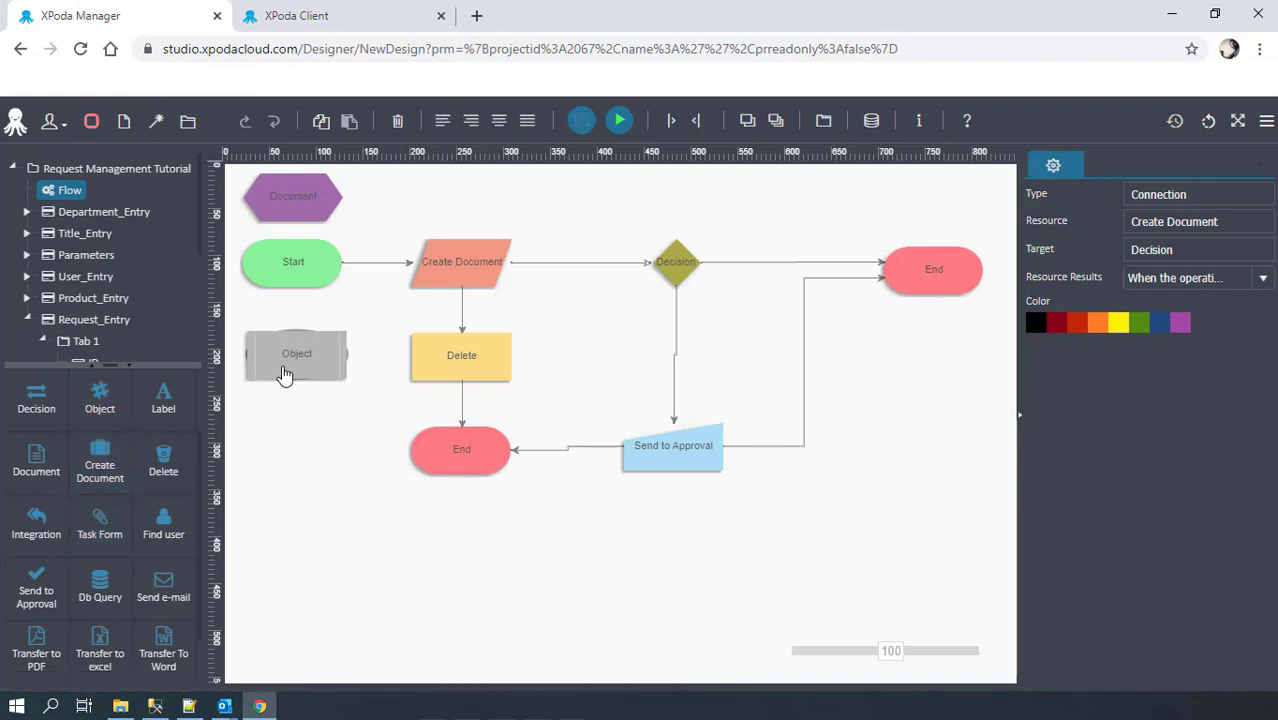
{"action": "left_click", "coordinate": [298, 370]}
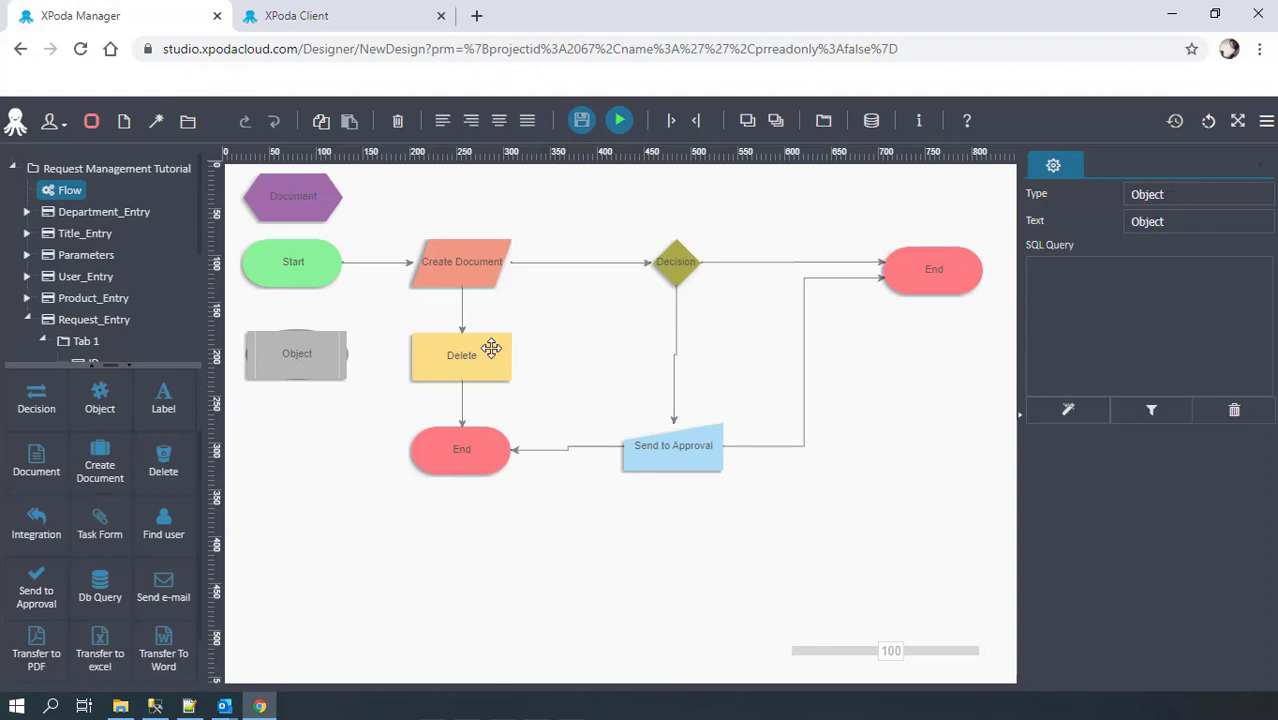
{"action": "double_click", "coordinate": [1179, 222]}
{"action": "type", "text": "Decis"}
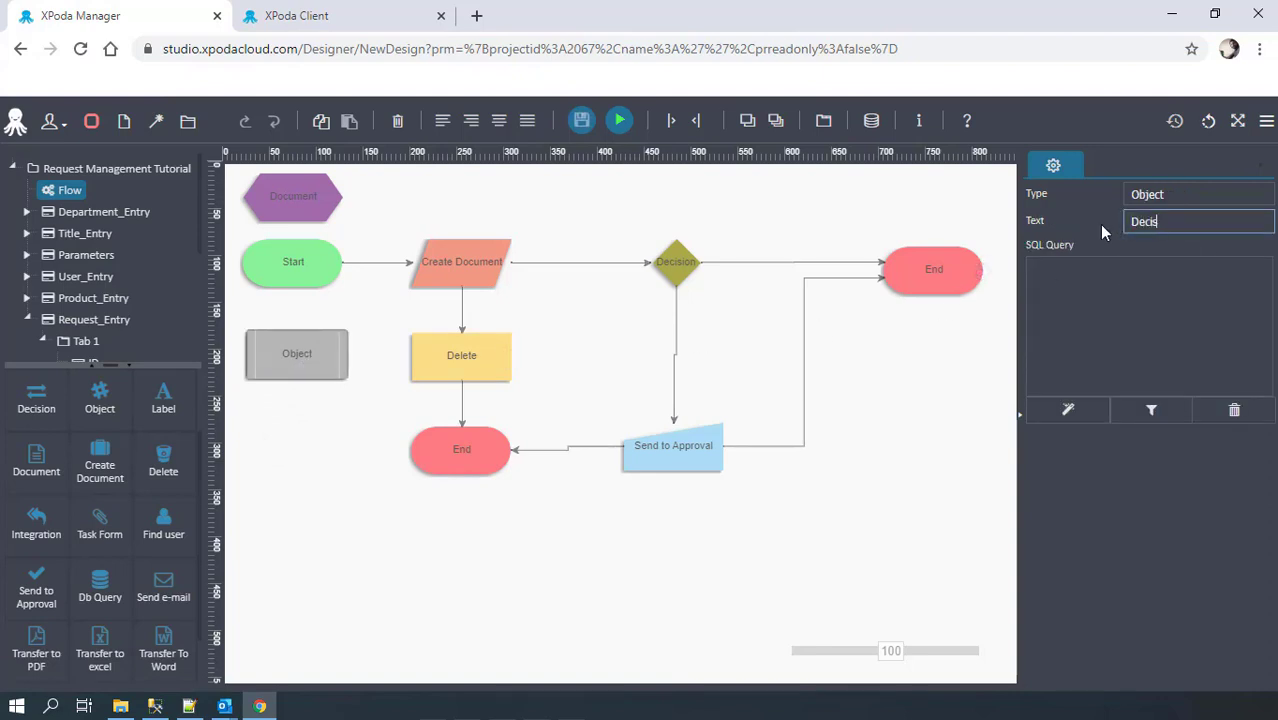
{"action": "type", "text": "ionQuery"}
{"action": "key", "text": "Return"}
Open the query builder for DecisionQuery, find the RM_REQUESTS table and add its UserTableID and Amount columns to the query
{"action": "left_click", "coordinate": [1066, 413]}
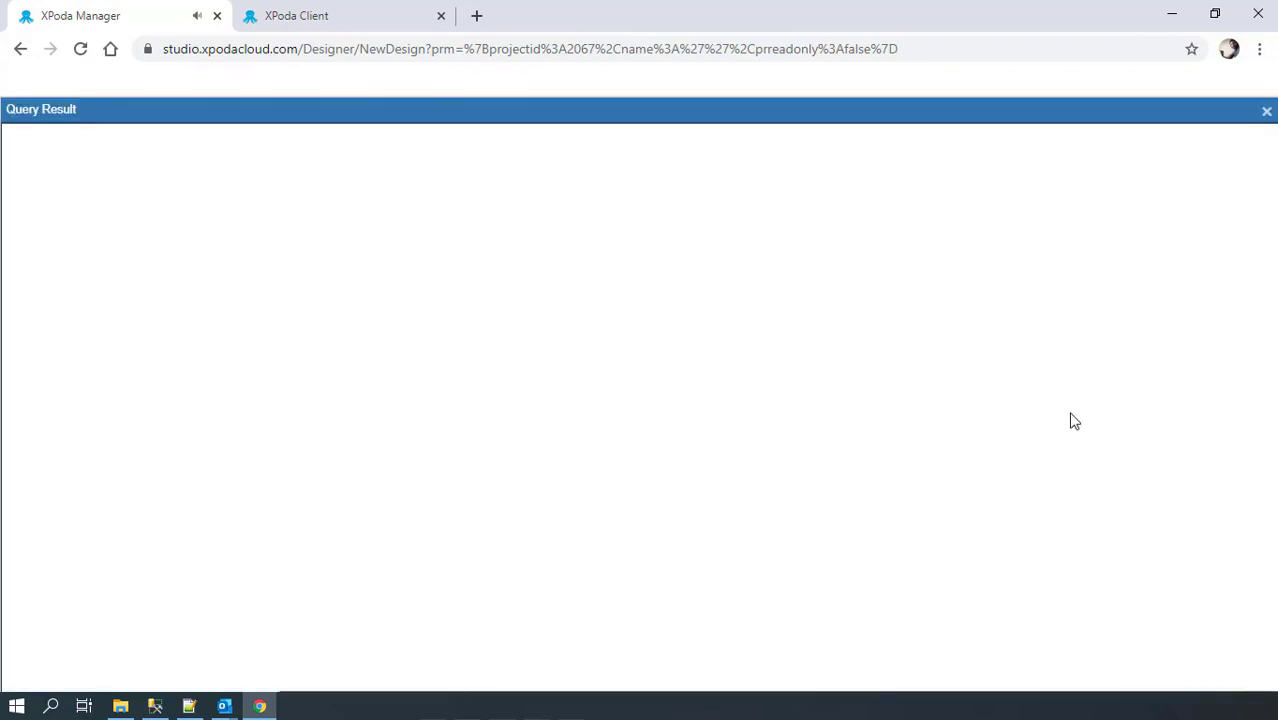
{"action": "left_click", "coordinate": [26, 223]}
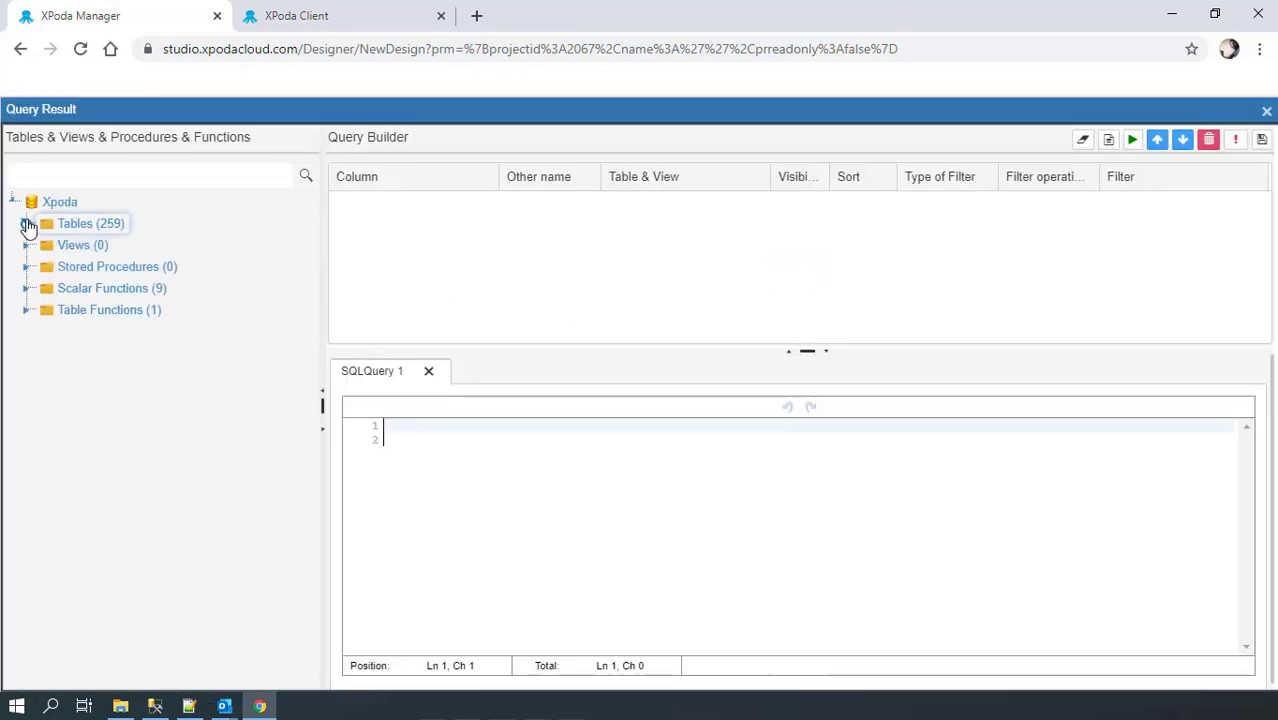
{"action": "left_click", "coordinate": [28, 175]}
{"action": "type", "text": "RM_RE"}
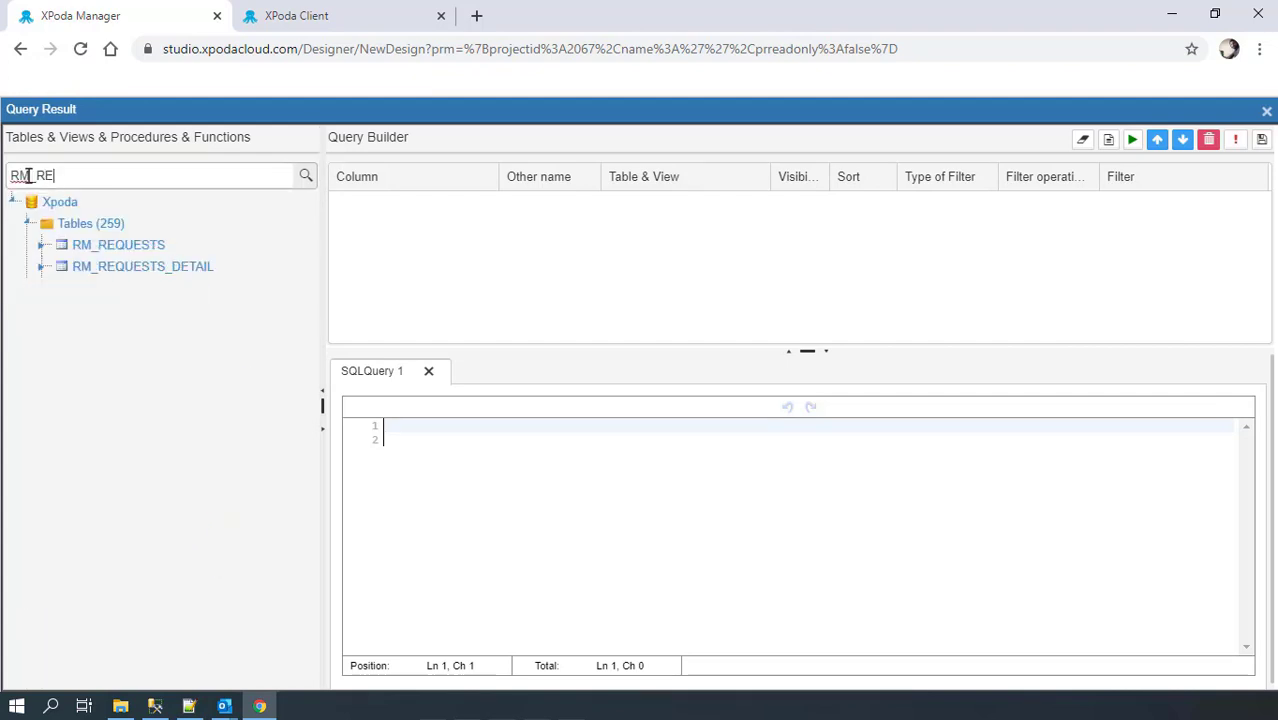
{"action": "left_click", "coordinate": [41, 245]}
{"action": "left_click_drag", "start_coordinate": [124, 276], "coordinate": [439, 240]}
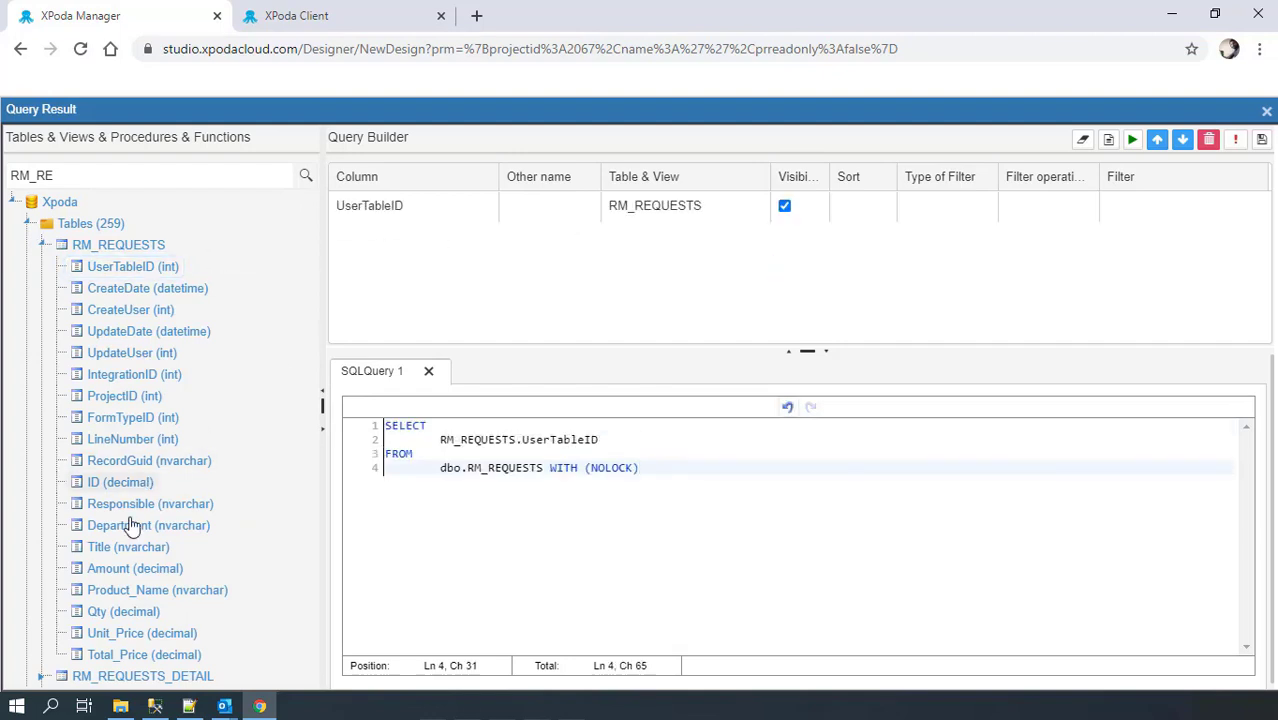
{"action": "left_click_drag", "start_coordinate": [147, 576], "coordinate": [468, 305]}
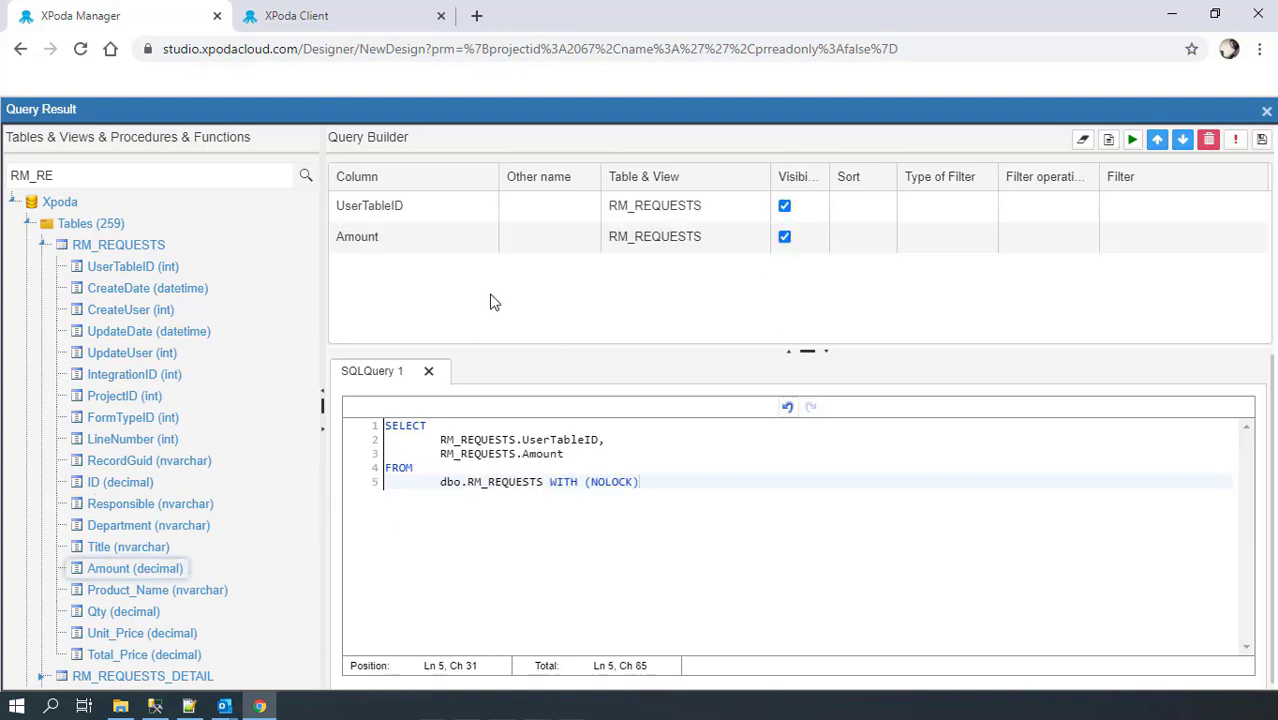
Find the RM_TITLE_ENTRY table and add its Manager column to the query
{"action": "left_click", "coordinate": [27, 223]}
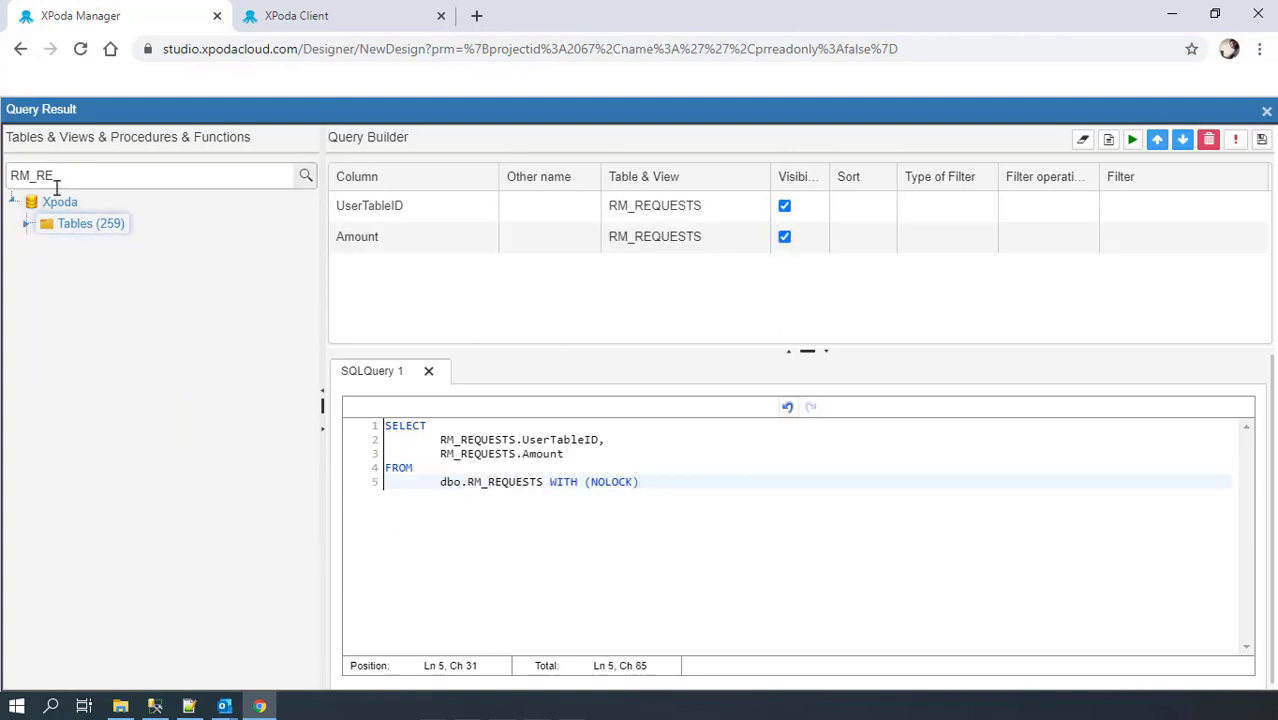
{"action": "left_click", "coordinate": [27, 224]}
{"action": "left_click", "coordinate": [61, 184]}
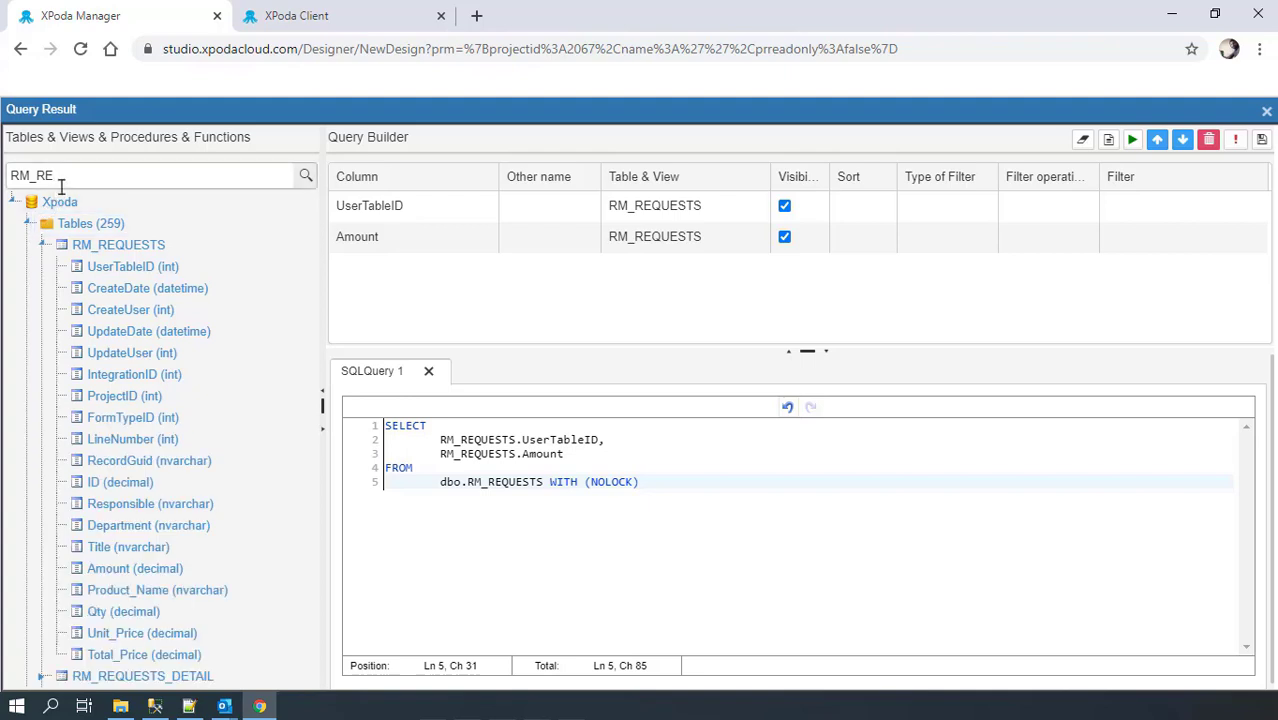
{"action": "key", "text": "BackSpace"}
{"action": "key", "text": "BackSpace"}
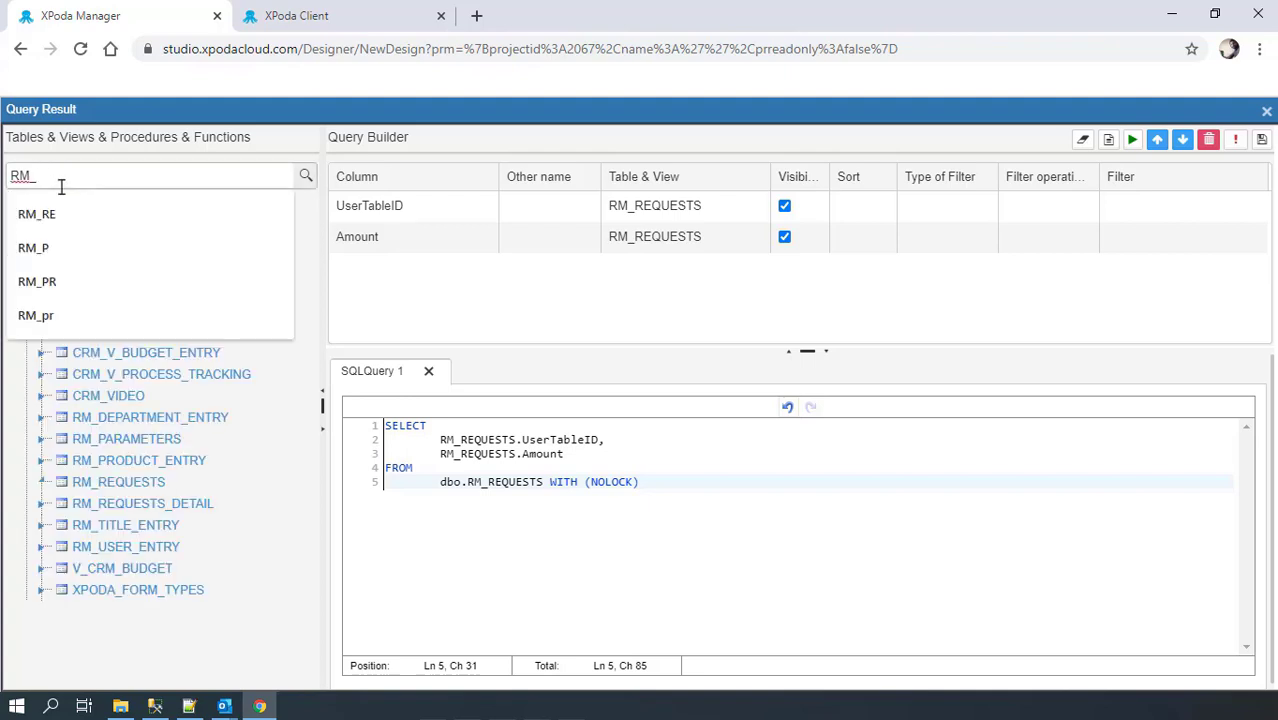
{"action": "type", "text": "TI"}
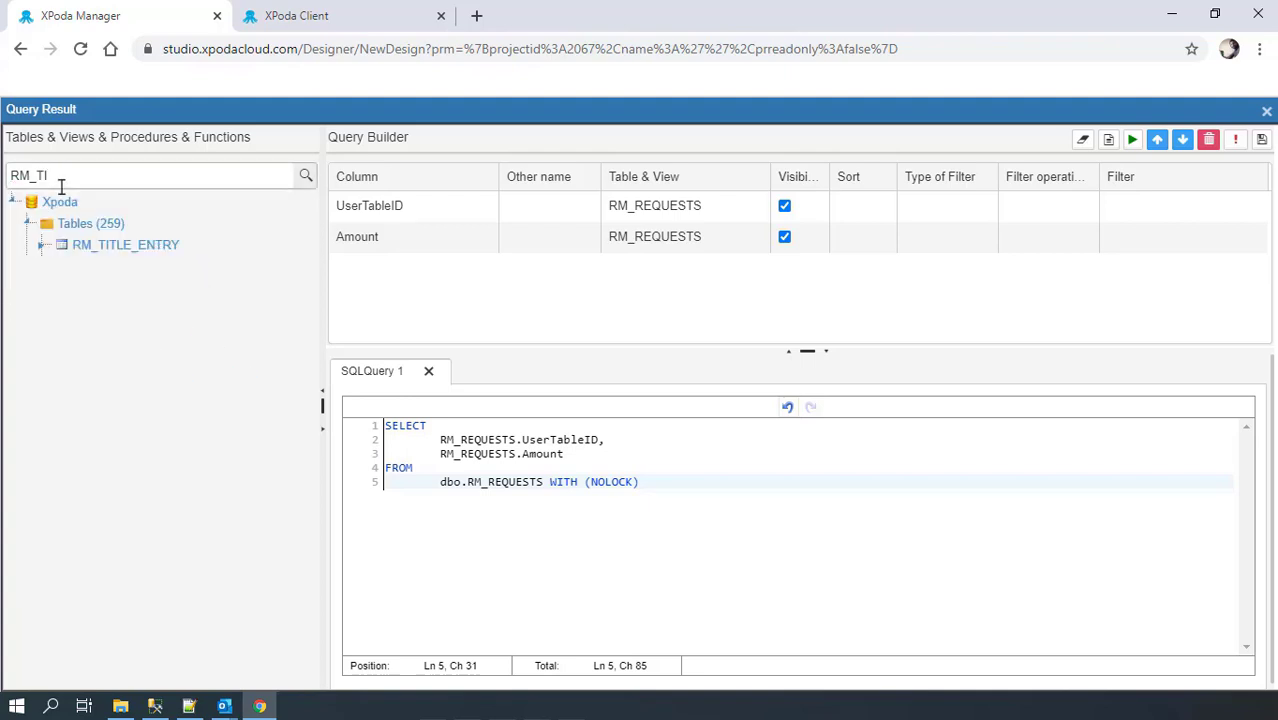
{"action": "left_click", "coordinate": [42, 245]}
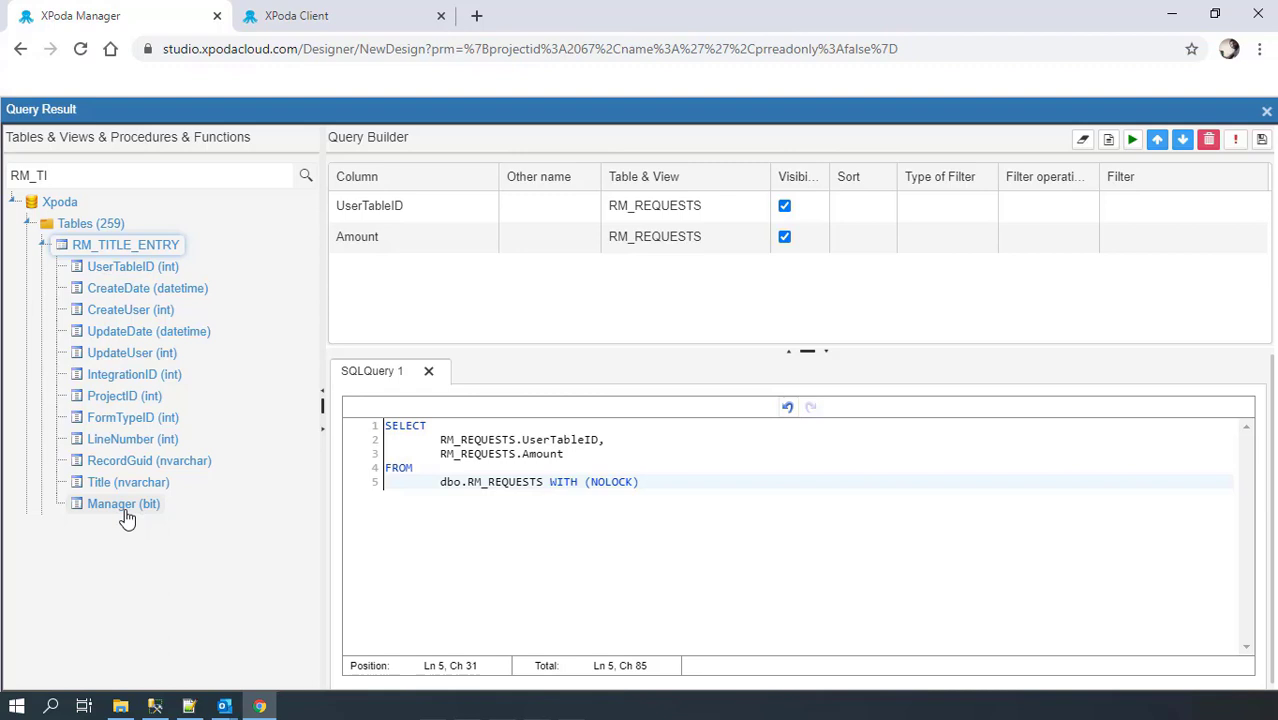
{"action": "left_click_drag", "start_coordinate": [124, 508], "coordinate": [416, 294]}
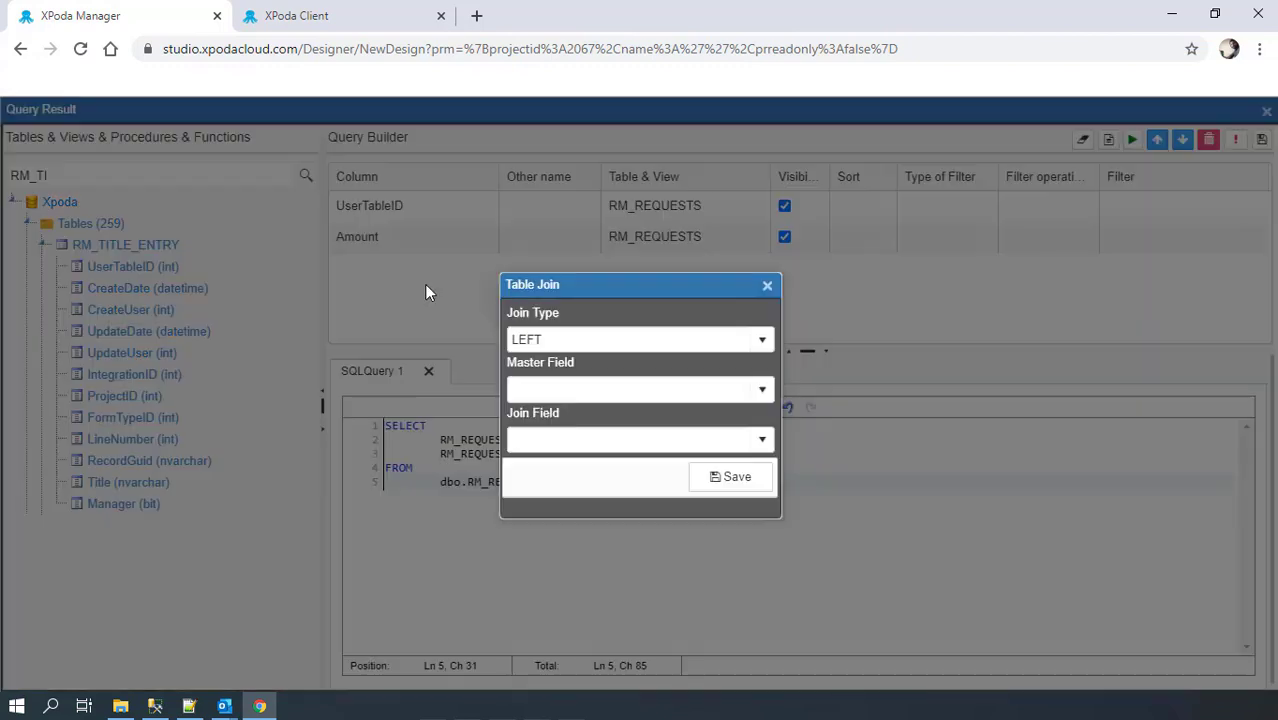
Join RM_TITLE_ENTRY with a LEFT join, using Title as master field and UserTableID as join field, and save it
{"action": "left_click", "coordinate": [679, 403]}
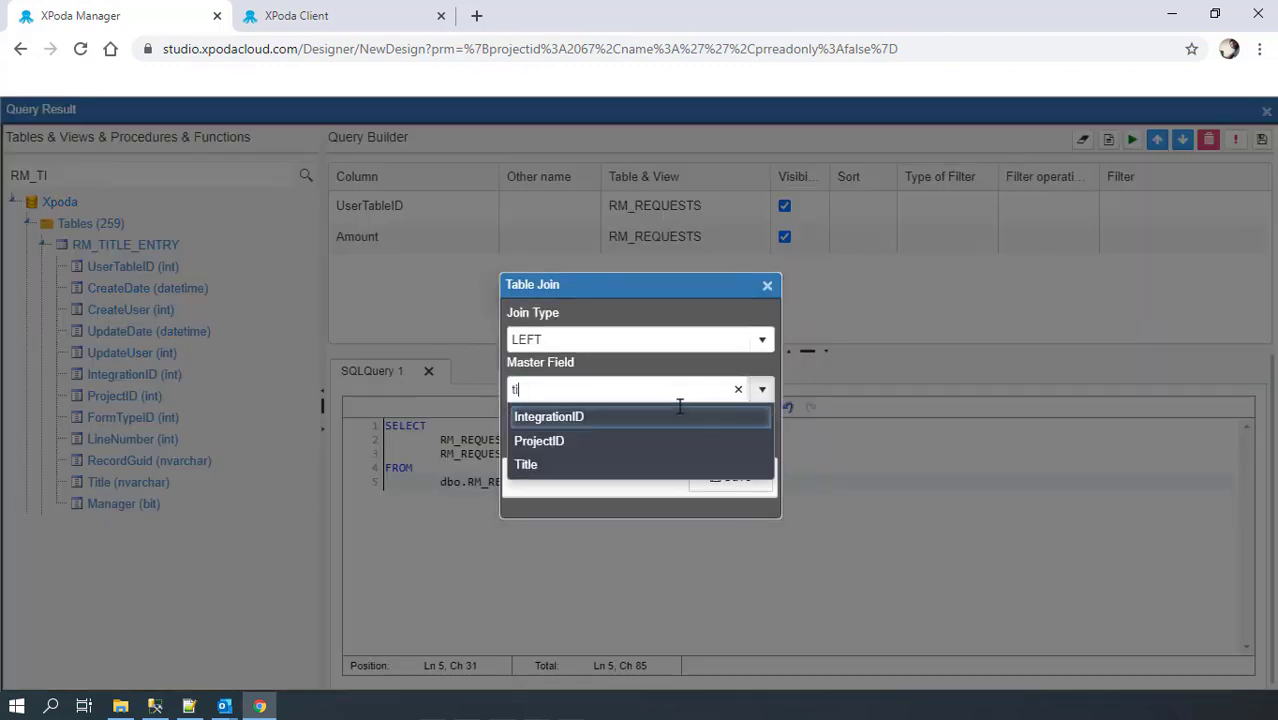
{"action": "left_click", "coordinate": [642, 464]}
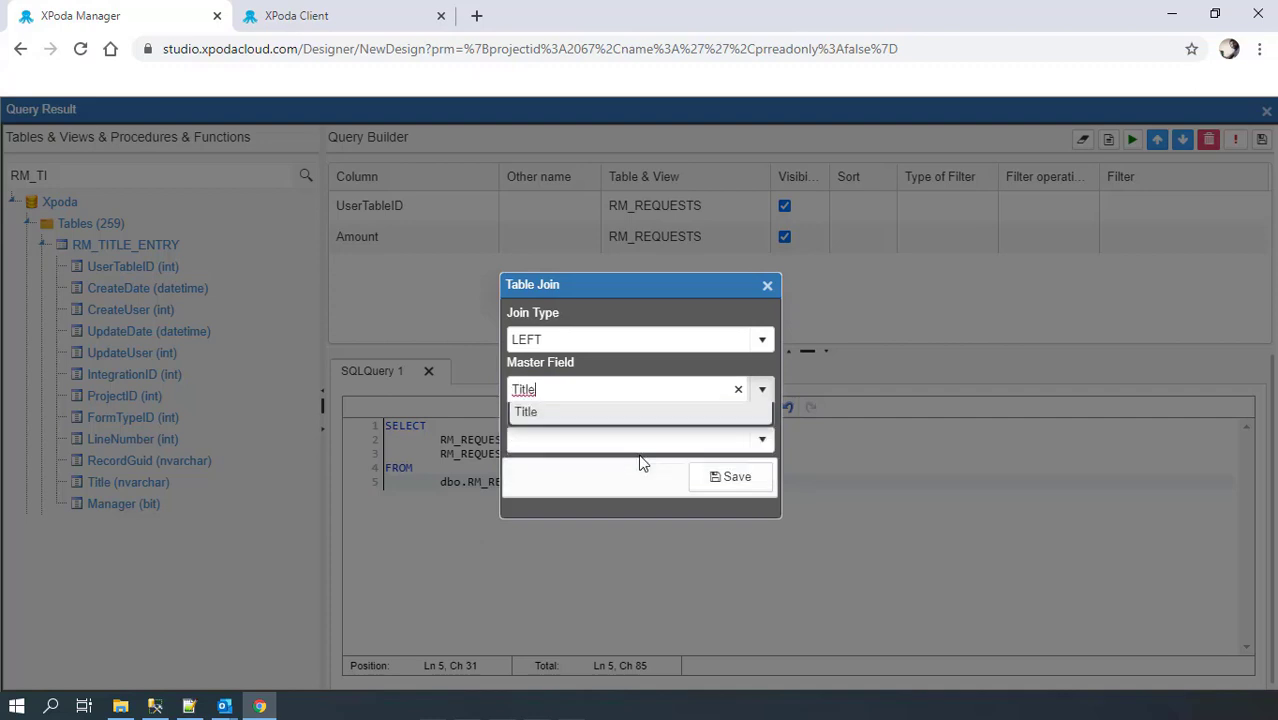
{"action": "left_click", "coordinate": [760, 437]}
{"action": "left_click", "coordinate": [640, 342]}
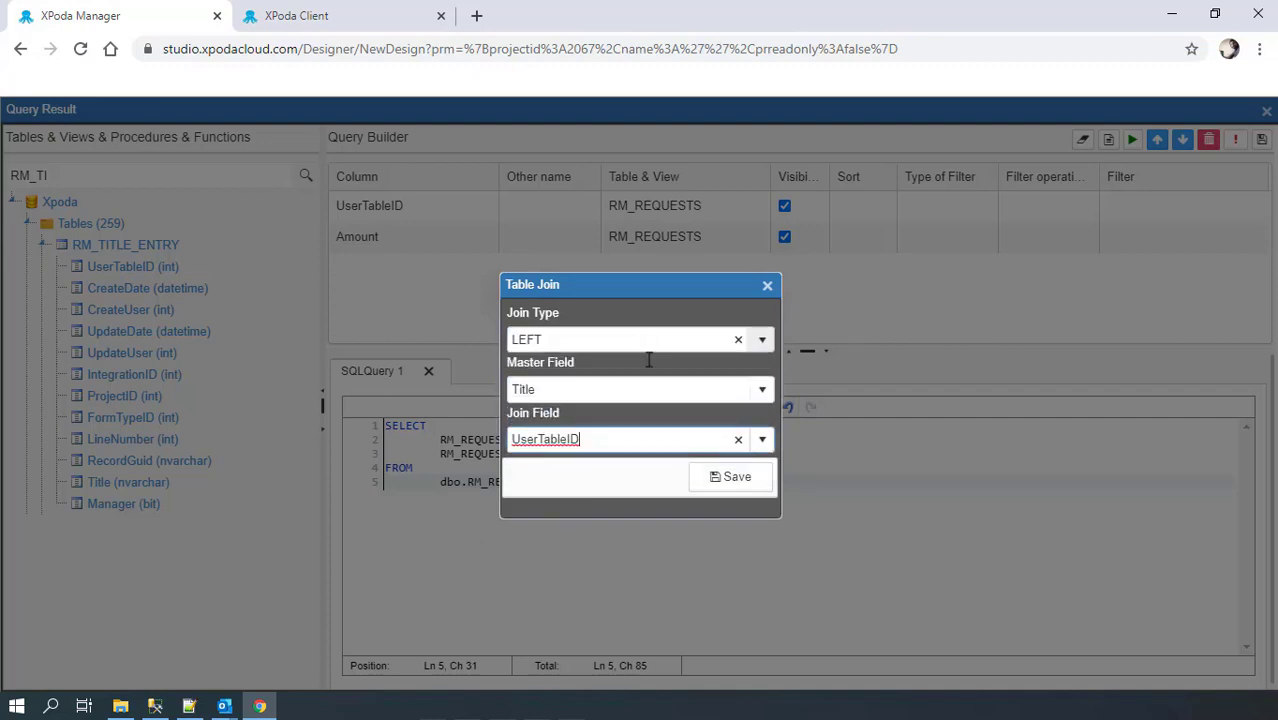
{"action": "left_click", "coordinate": [728, 480]}
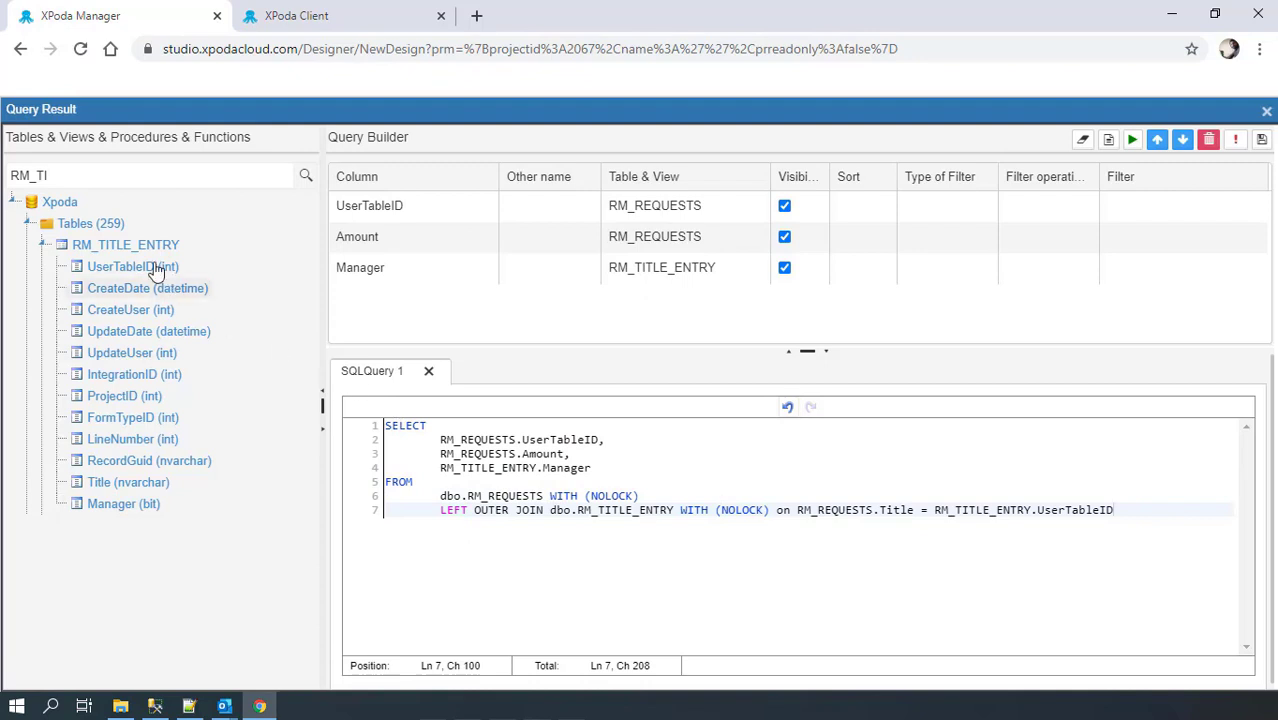
Find the RM_PARAMETERS table and add its Limit column to the query
{"action": "left_click", "coordinate": [44, 246]}
{"action": "left_click", "coordinate": [68, 177]}
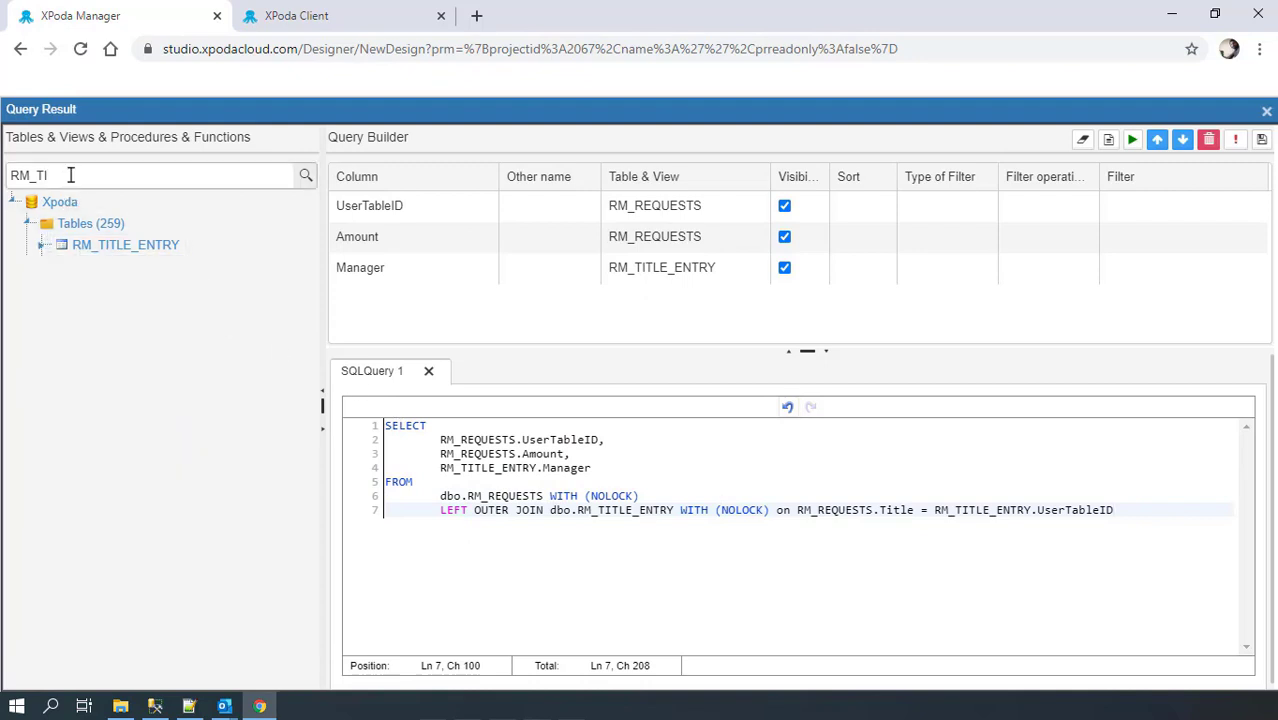
{"action": "key", "text": "BackSpace"}
{"action": "key", "text": "BackSpace"}
{"action": "type", "text": "PA"}
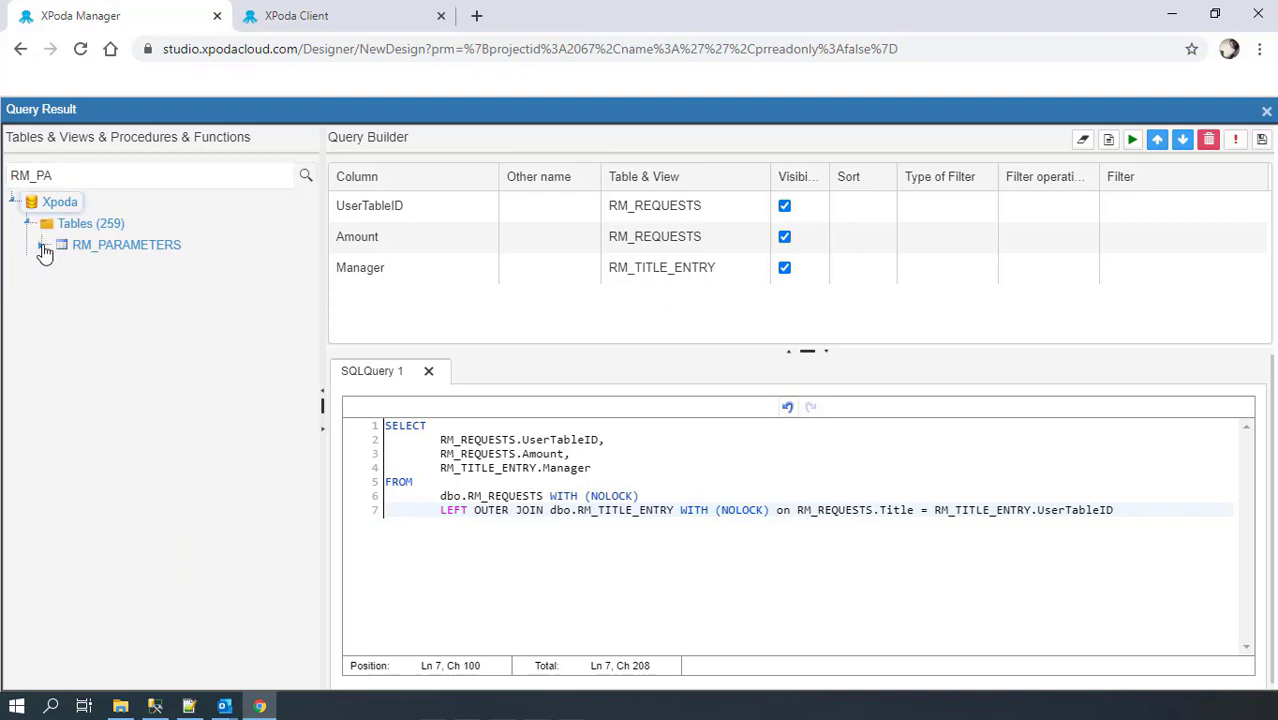
{"action": "left_click", "coordinate": [42, 246]}
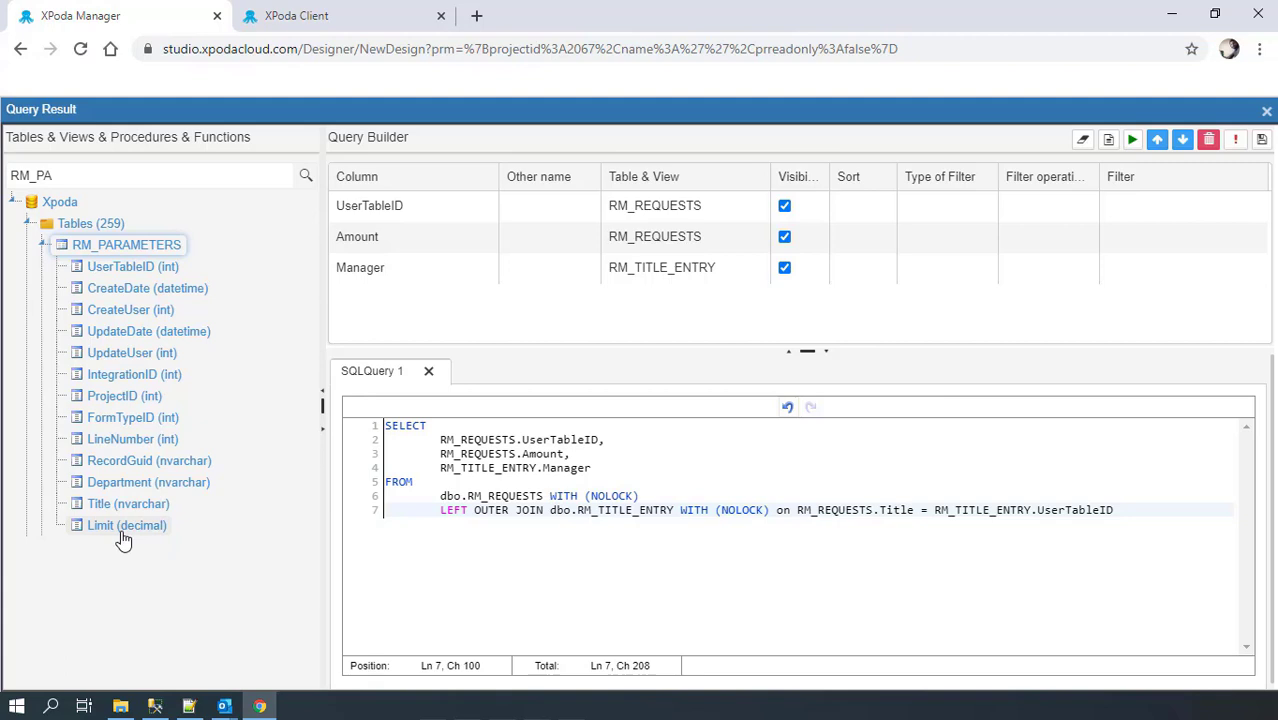
{"action": "left_click_drag", "start_coordinate": [122, 538], "coordinate": [447, 338]}
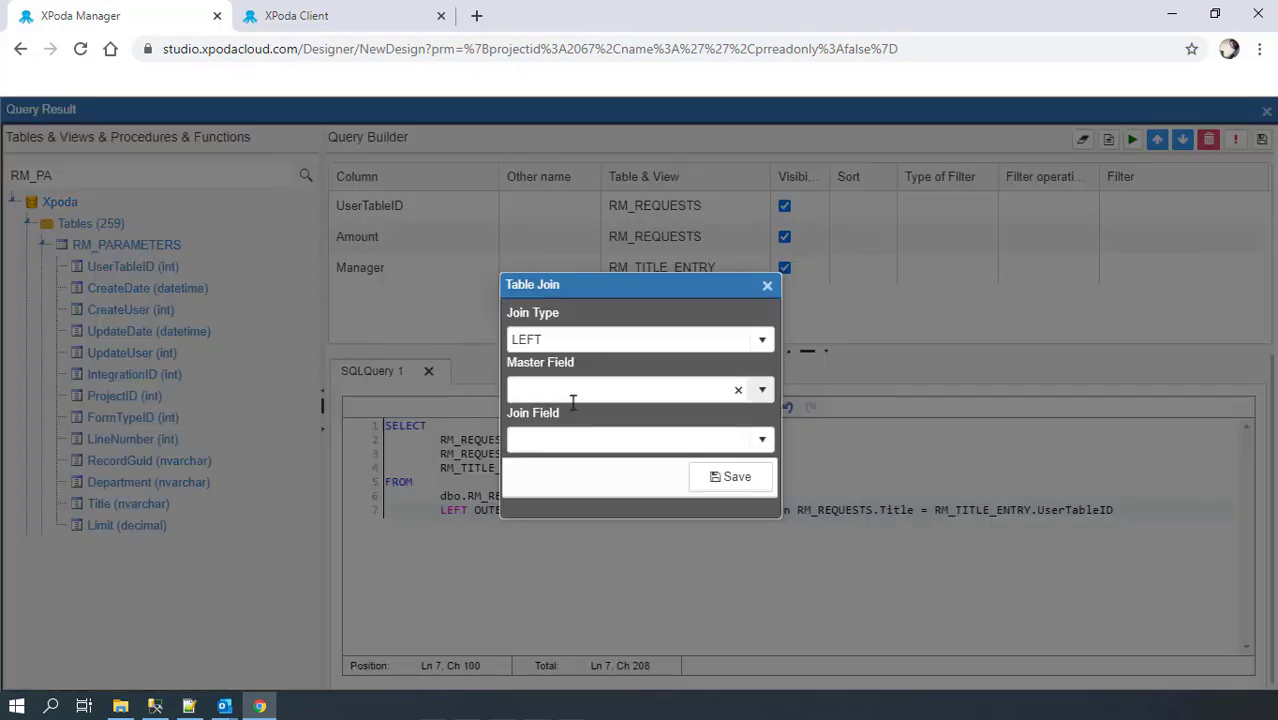
Join RM_PARAMETERS with a LEFT join, using Department as both master and join field, and save it
{"action": "left_click", "coordinate": [571, 391]}
{"action": "type", "text": "dep"}
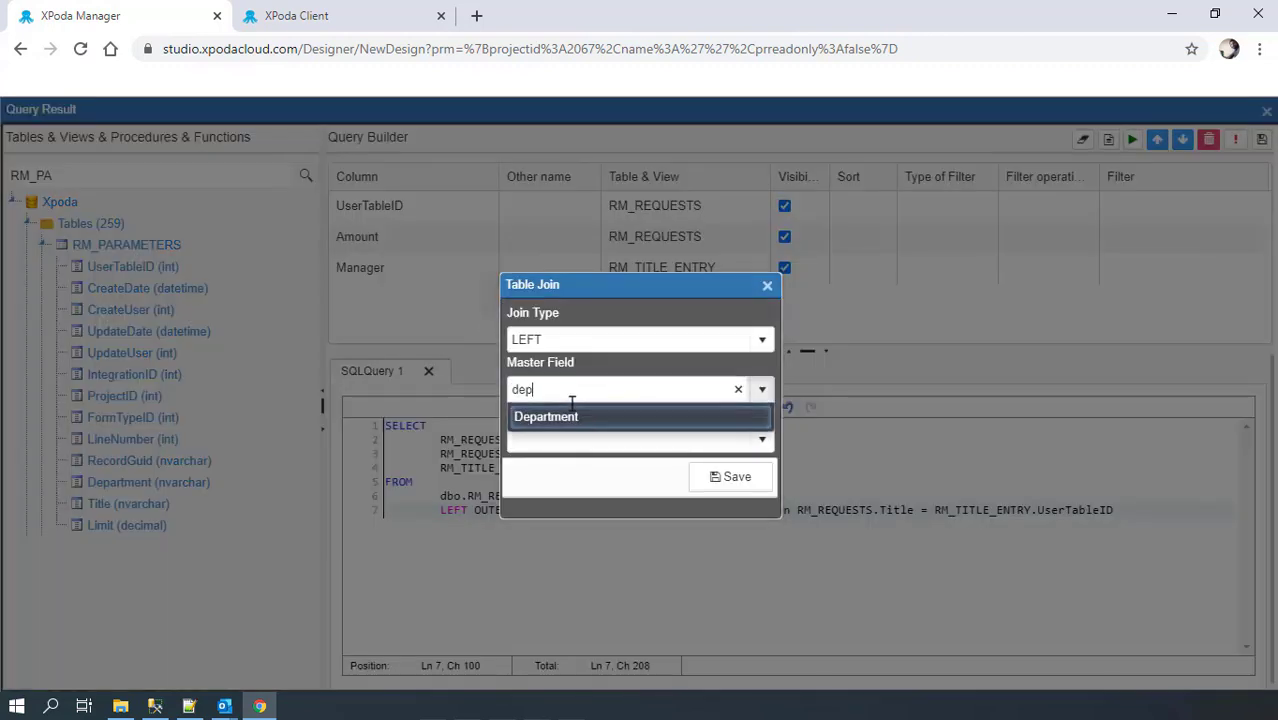
{"action": "left_click", "coordinate": [566, 416]}
{"action": "left_click", "coordinate": [559, 441]}
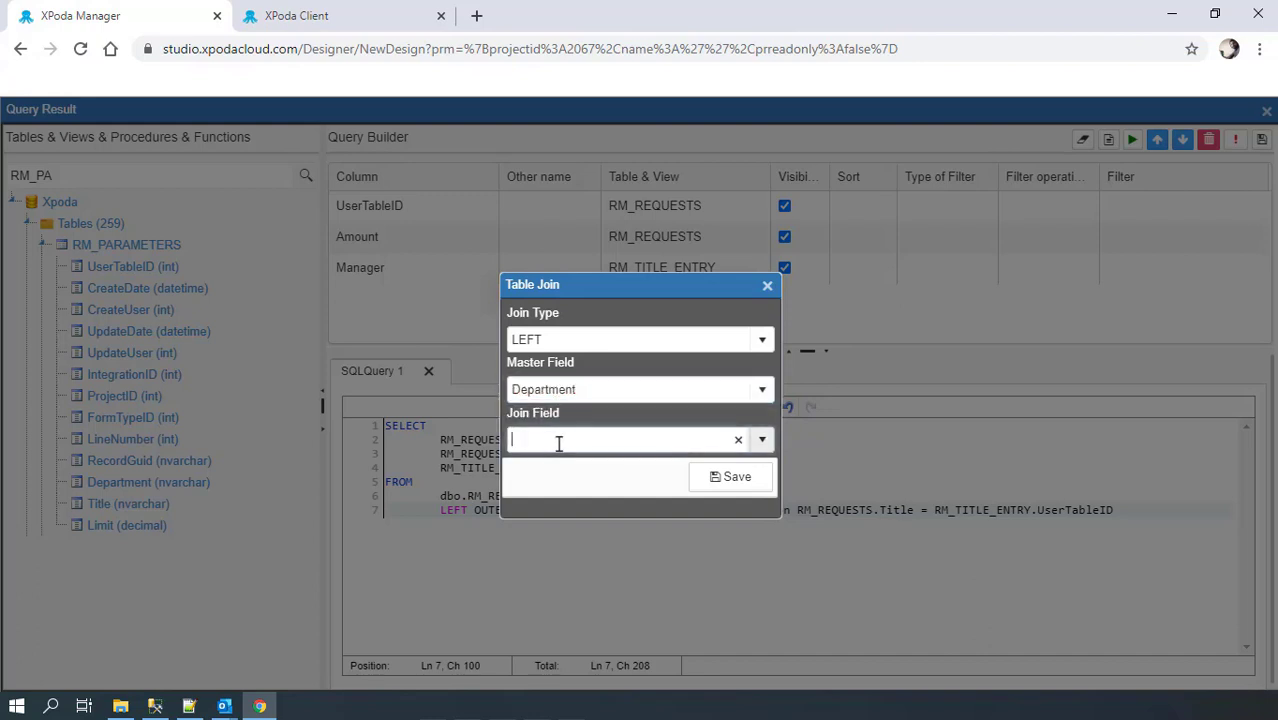
{"action": "type", "text": "de"}
{"action": "left_click", "coordinate": [560, 466]}
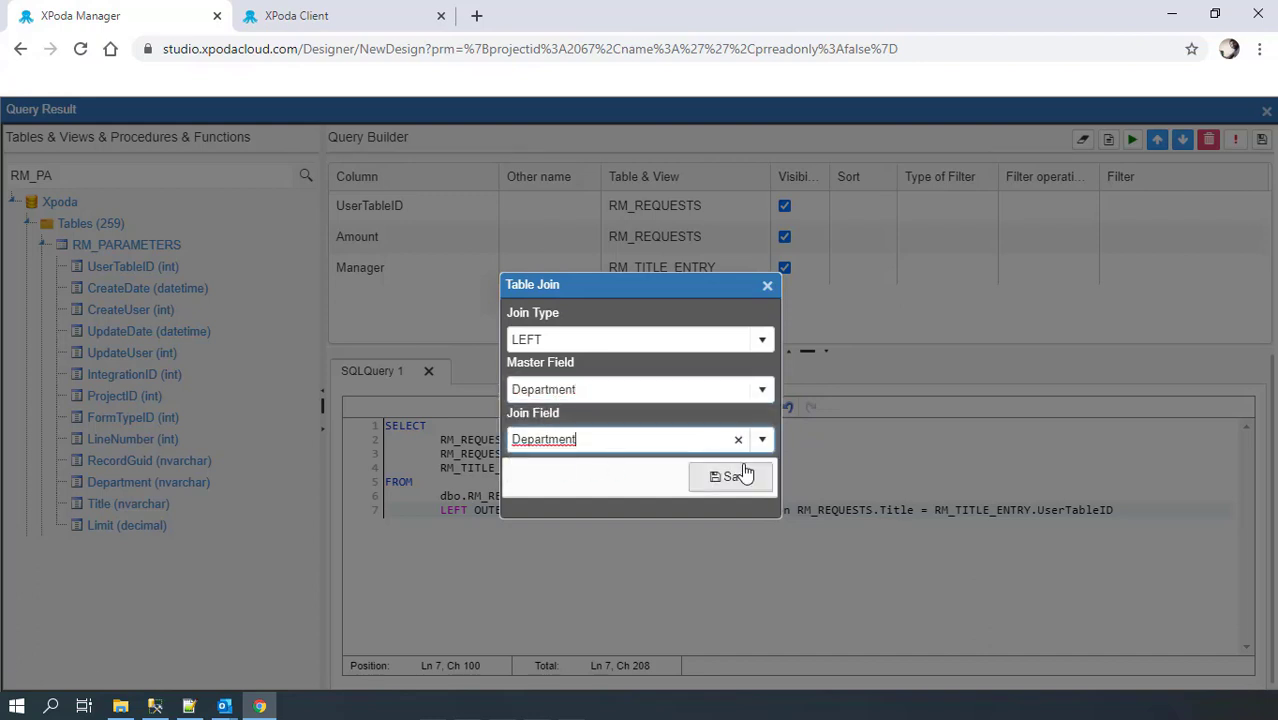
{"action": "left_click", "coordinate": [747, 480]}
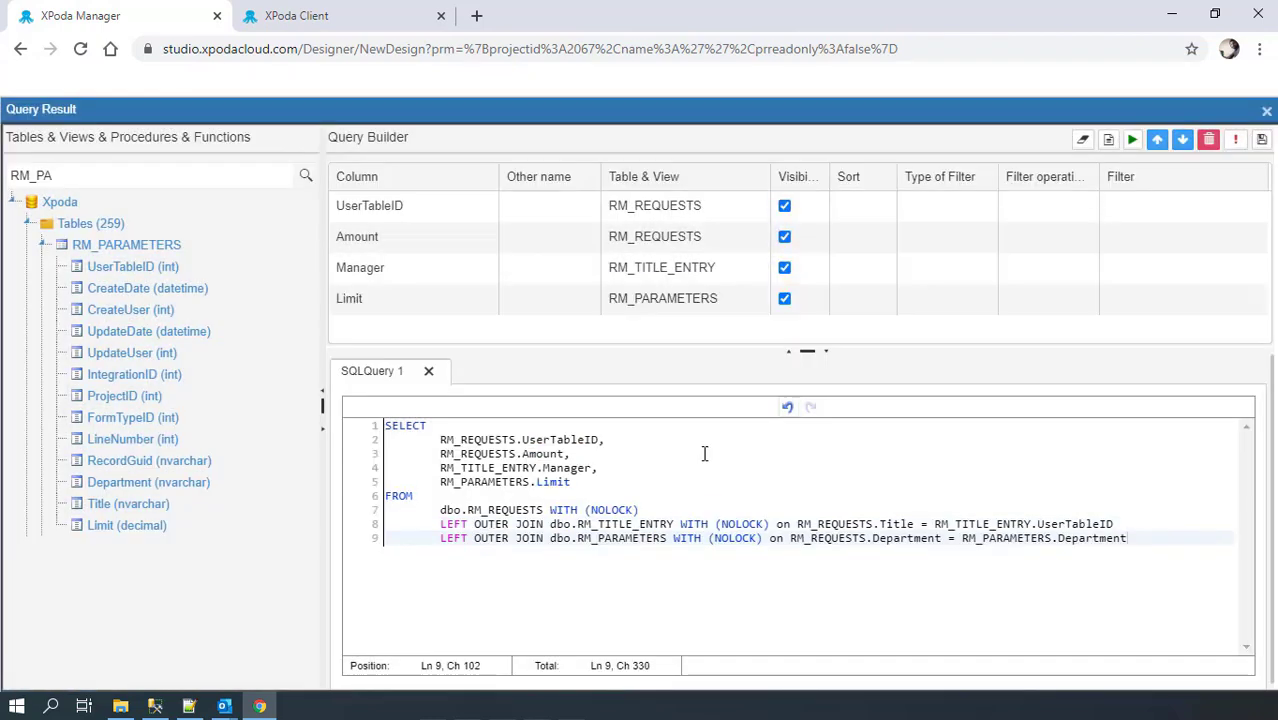
Filter the query on the UserTableID column with the = operator and the value $PUserTableID
{"action": "left_click", "coordinate": [1068, 200]}
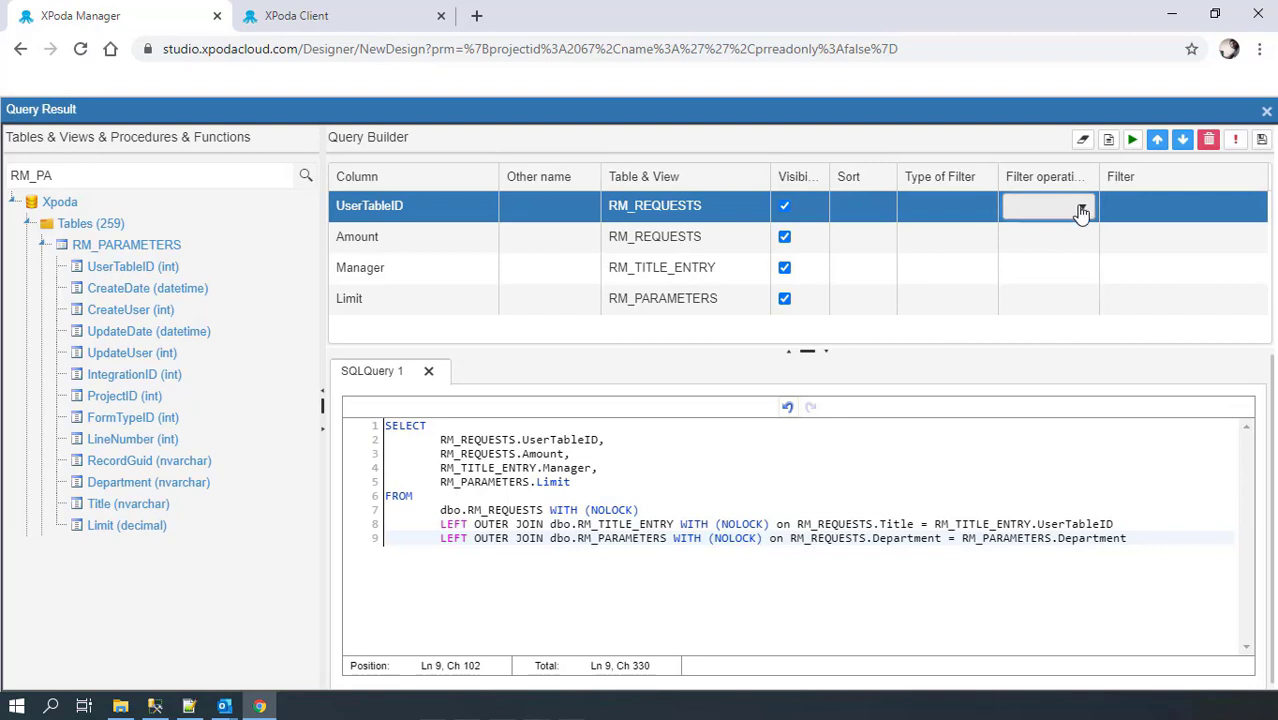
{"action": "left_click", "coordinate": [1080, 212]}
{"action": "left_click", "coordinate": [1030, 256]}
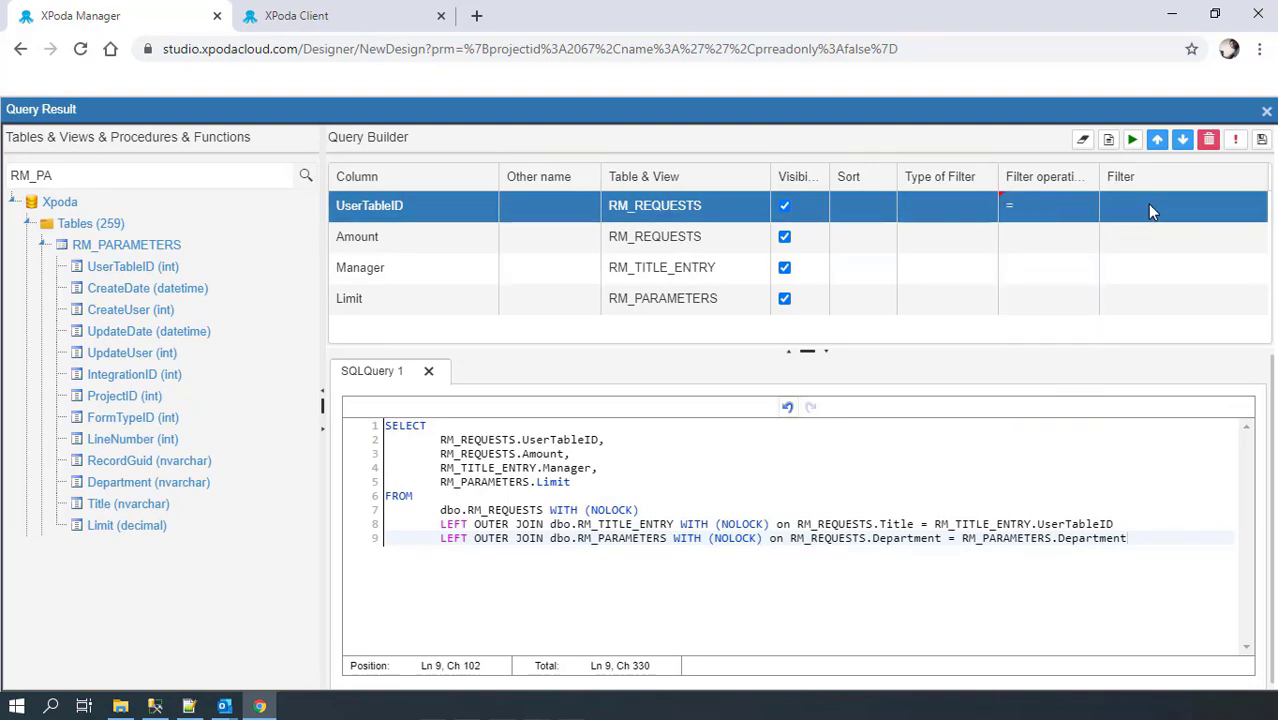
{"action": "left_click", "coordinate": [1140, 205]}
{"action": "type", "text": "$"}
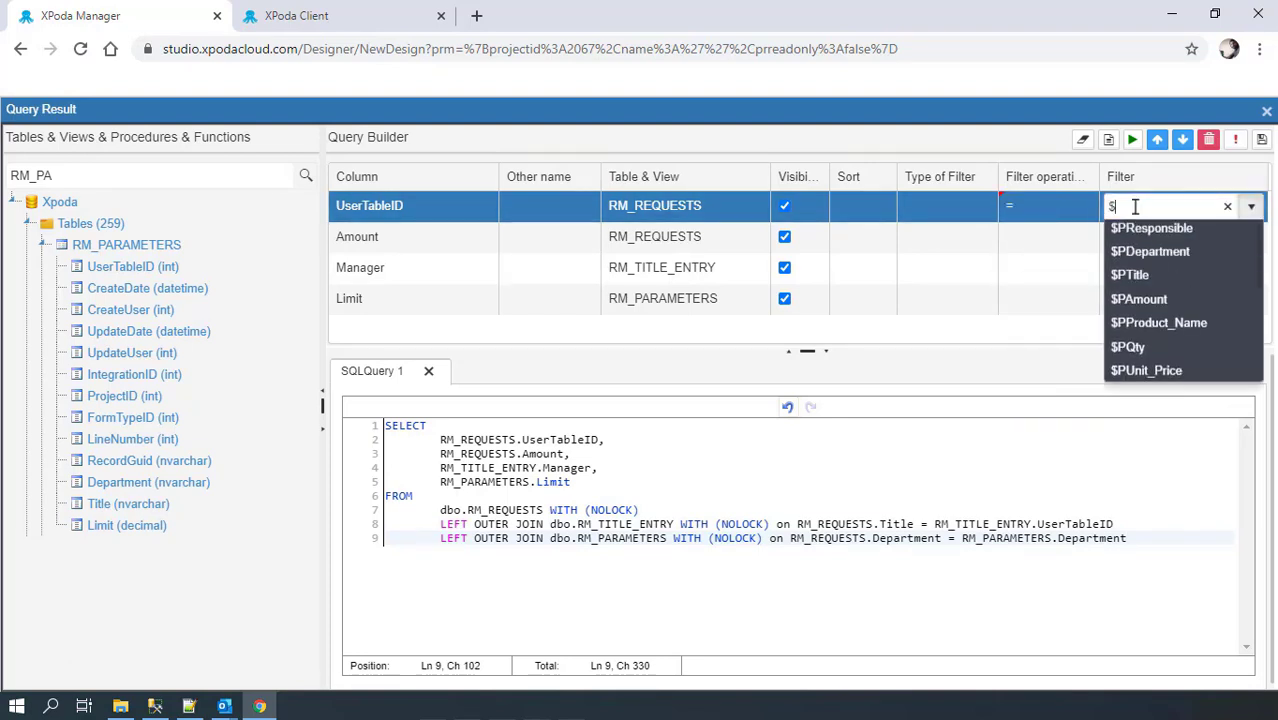
{"action": "type", "text": "PUser"}
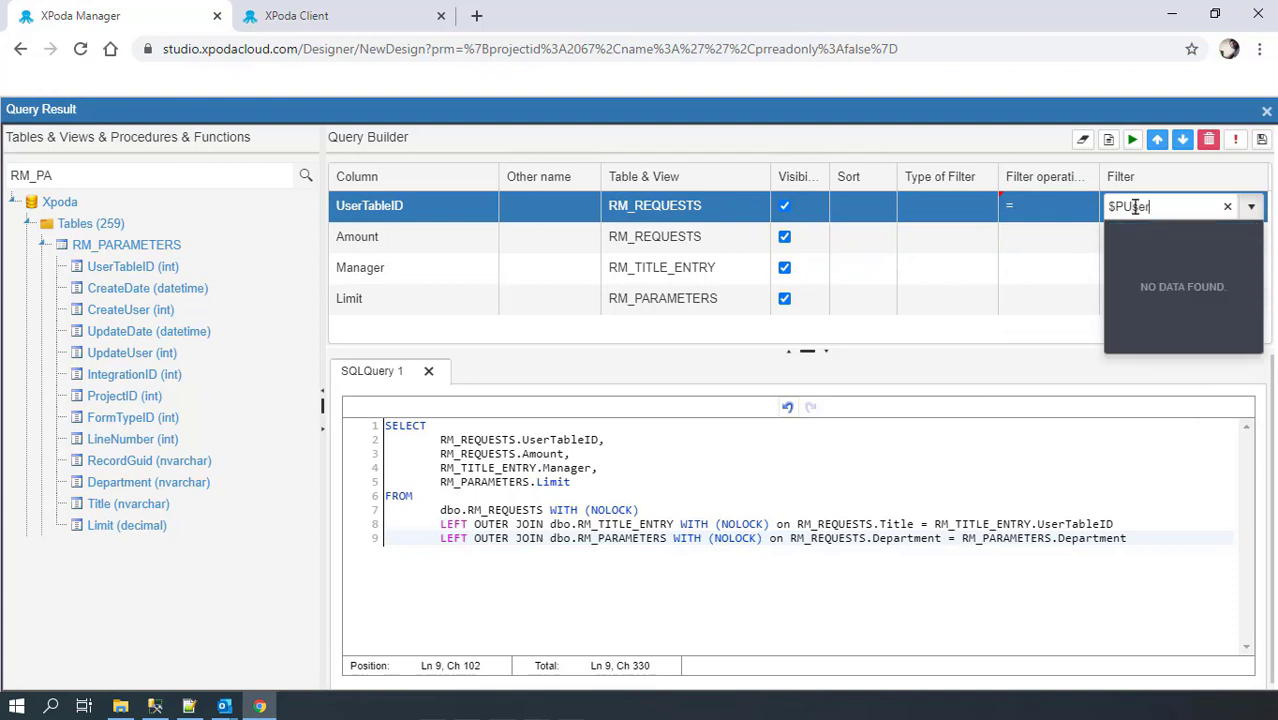
{"action": "type", "text": "TableID"}
{"action": "key", "text": "Return"}
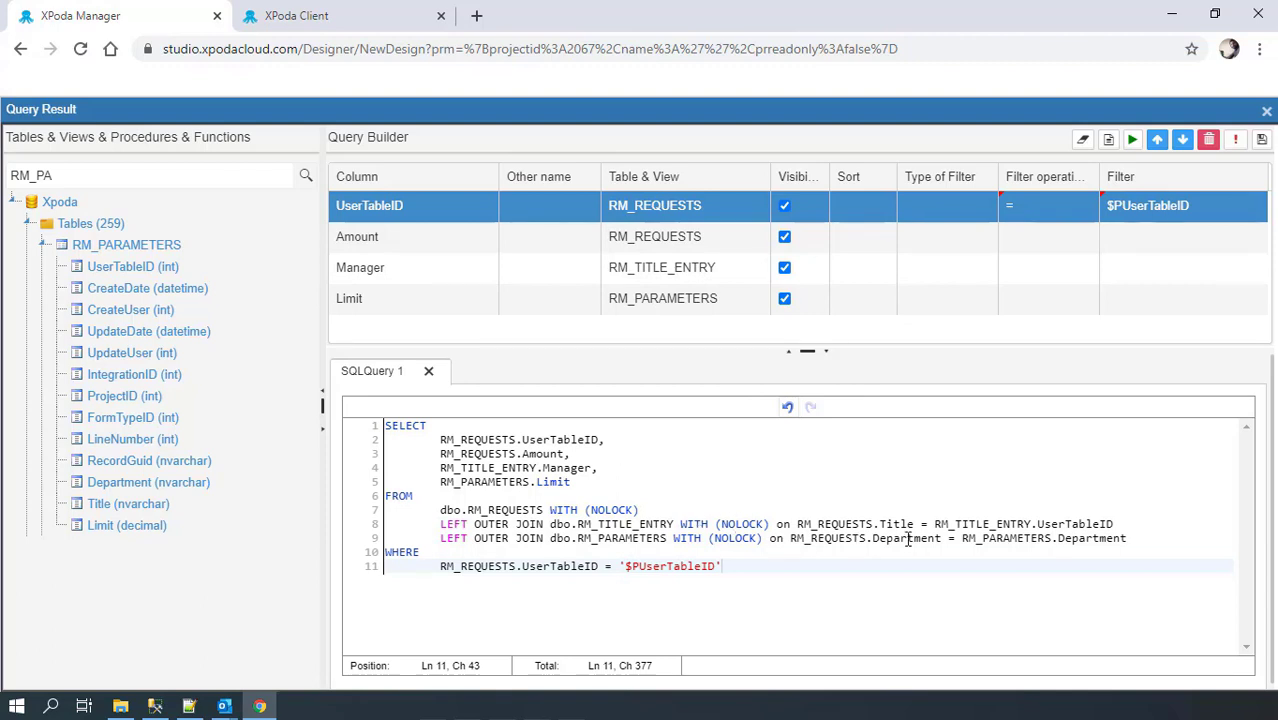
Extend the RM_PARAMETERS join condition in the SQL with "and RM_PARAMETERS.Title = RM_REQUESTS.Title"
{"action": "left_click", "coordinate": [1128, 540]}
{"action": "left_click", "coordinate": [963, 540], "text": "shift"}
{"action": "key", "text": "ctrl+c"}
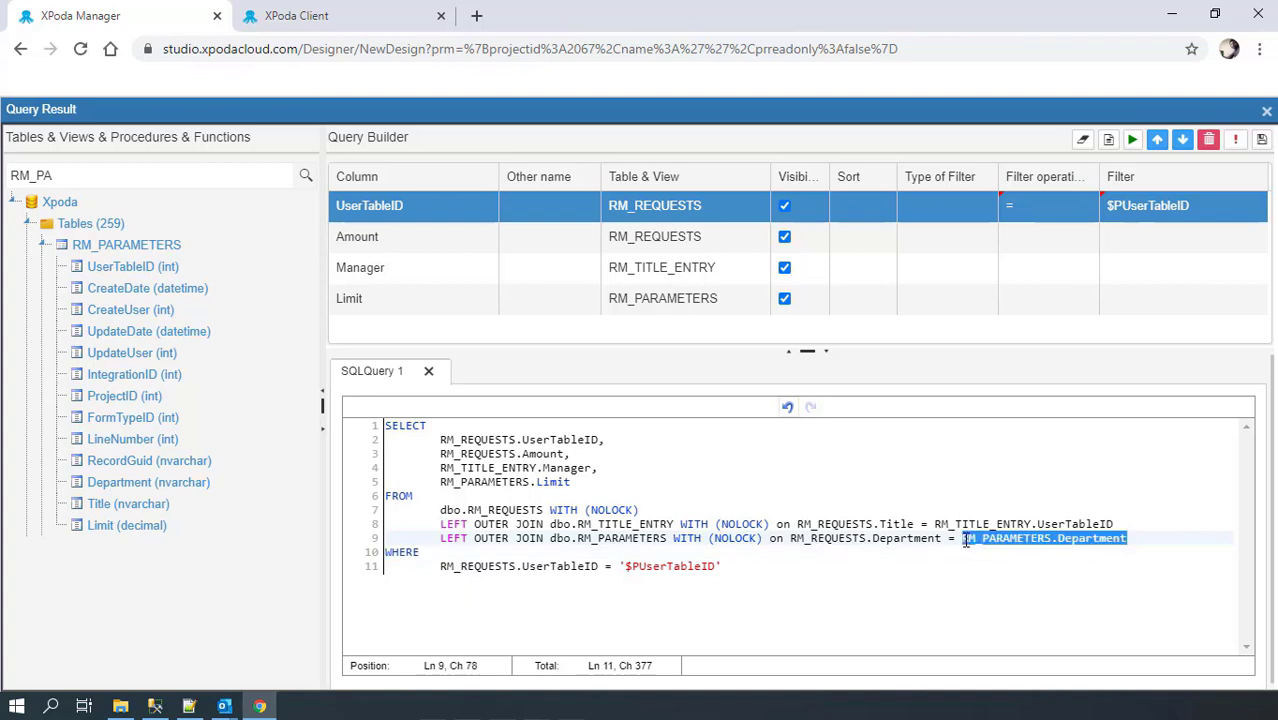
{"action": "left_click", "coordinate": [1137, 546]}
{"action": "left_click", "coordinate": [1137, 543]}
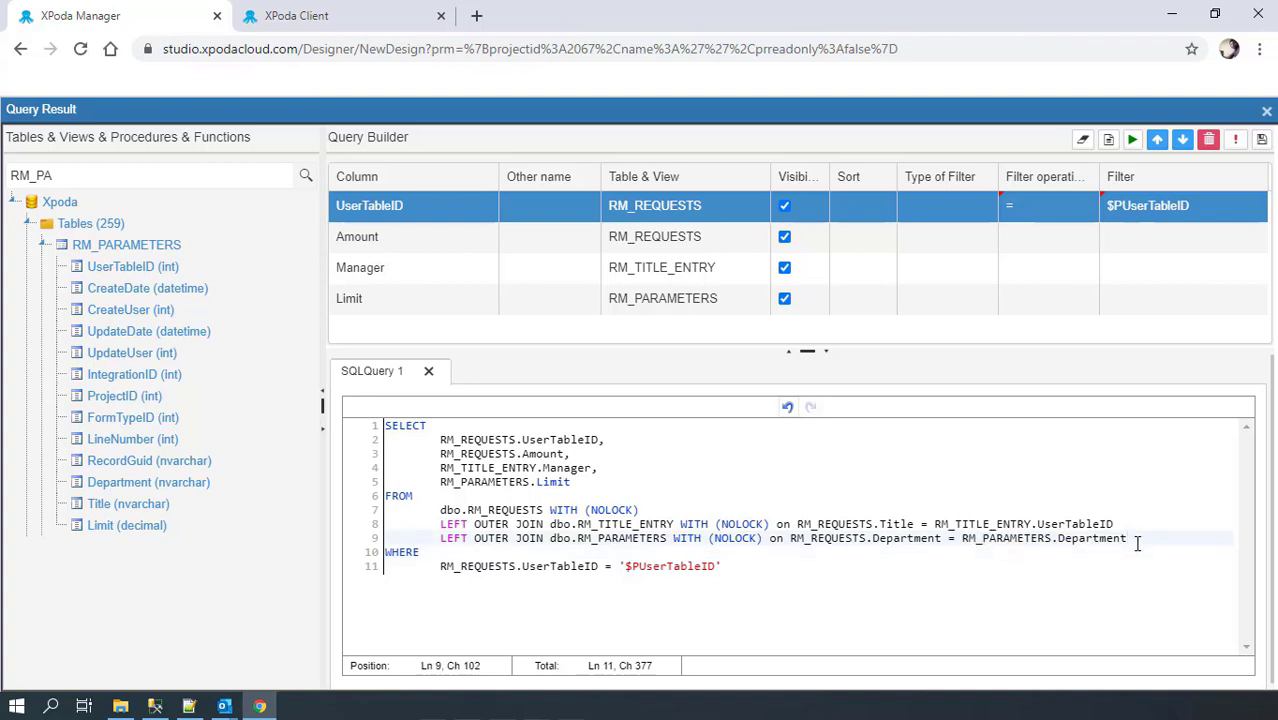
{"action": "type", "text": "="}
{"action": "type", "text": "nd"}
{"action": "key", "text": "ctrl+v"}
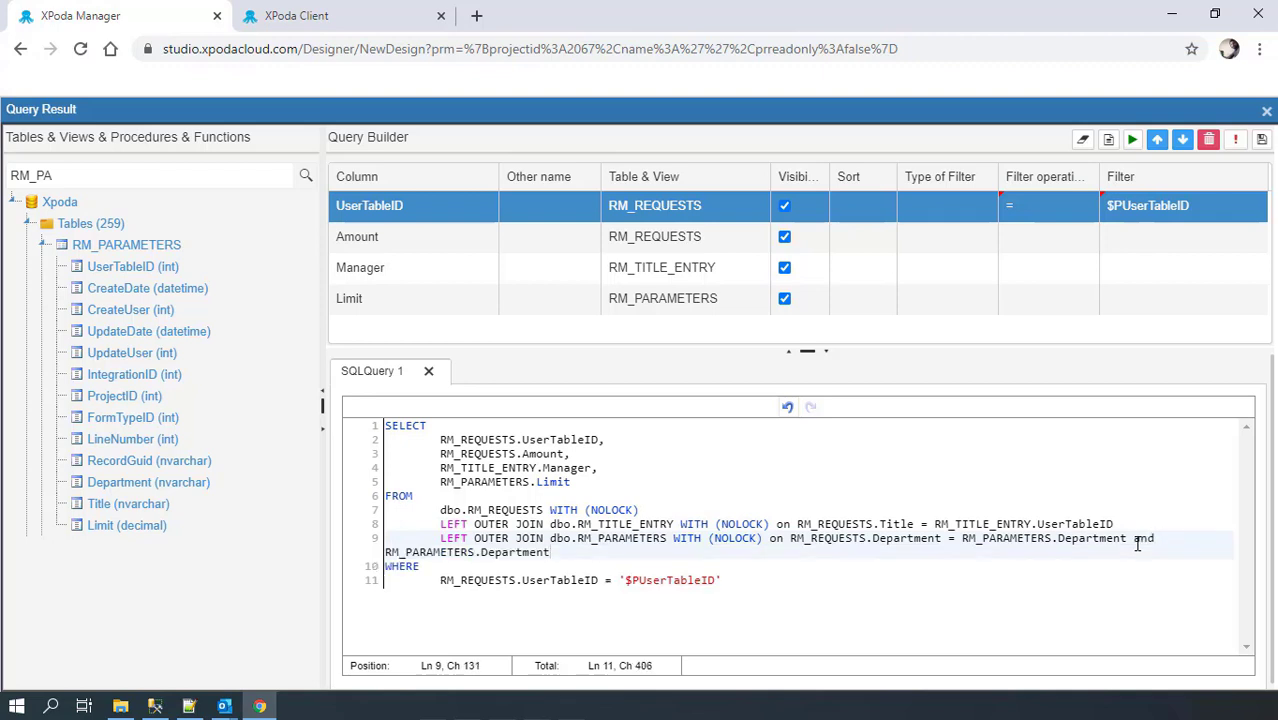
{"action": "key", "text": "BackSpace"}
{"action": "key", "text": "BackSpace"}
{"action": "key", "text": "BackSpace"}
{"action": "key", "text": "BackSpace"}
{"action": "key", "text": "BackSpace"}
{"action": "key", "text": "BackSpace"}
{"action": "key", "text": "BackSpace"}
{"action": "key", "text": "BackSpace"}
{"action": "key", "text": "BackSpace"}
{"action": "key", "text": "BackSpace"}
{"action": "type", "text": "Title = RM_REQU"}
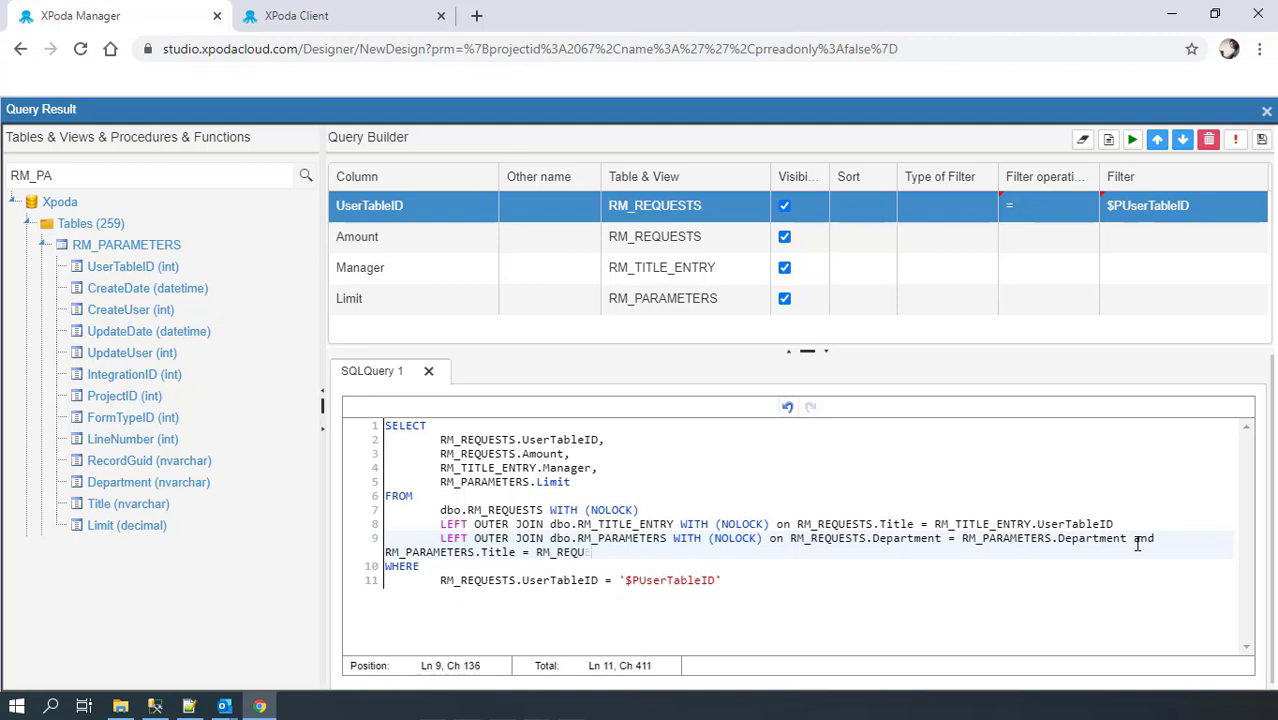
{"action": "type", "text": "ESTS.Title"}
Replace RM_REQUESTS.UserTableID in the SELECT list with "CASE WHEN RM_TITLE_ENTRY.Manager=1 THEN 0", moving the Manager column into that condition
{"action": "left_click_drag", "start_coordinate": [606, 440], "coordinate": [441, 441]}
{"action": "key", "text": "Delete"}
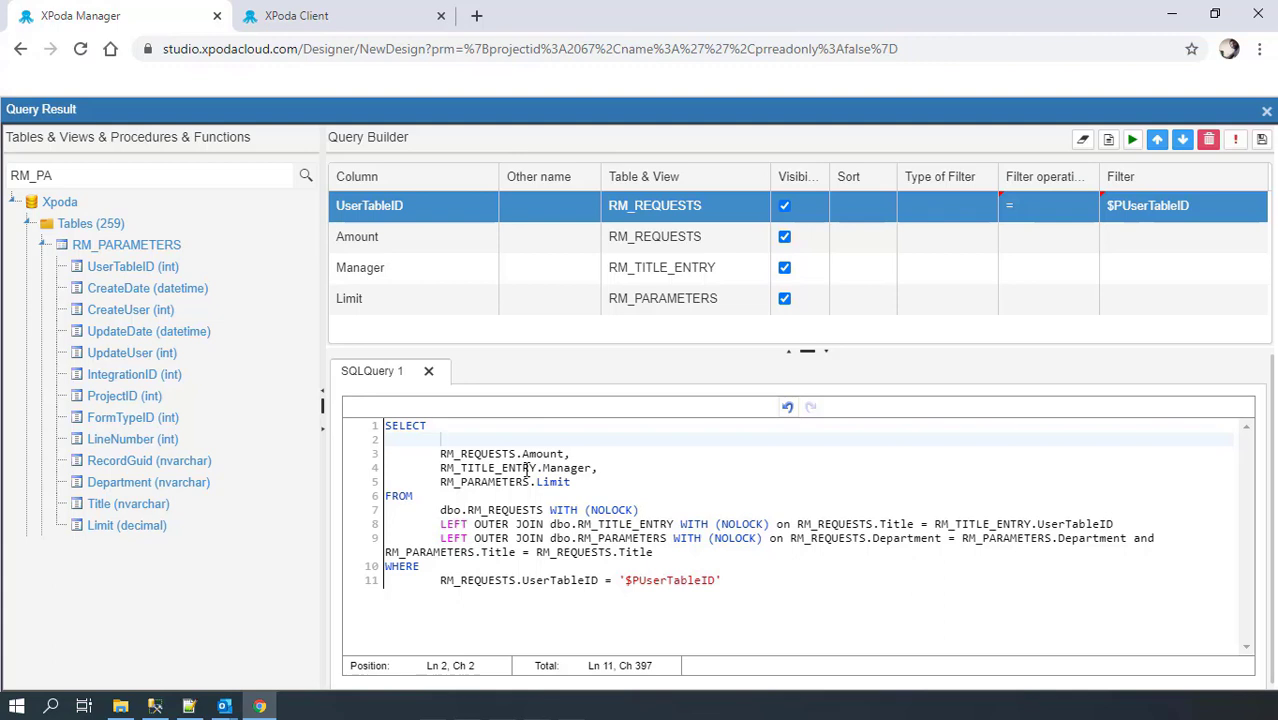
{"action": "type", "text": "CASE WHEN"}
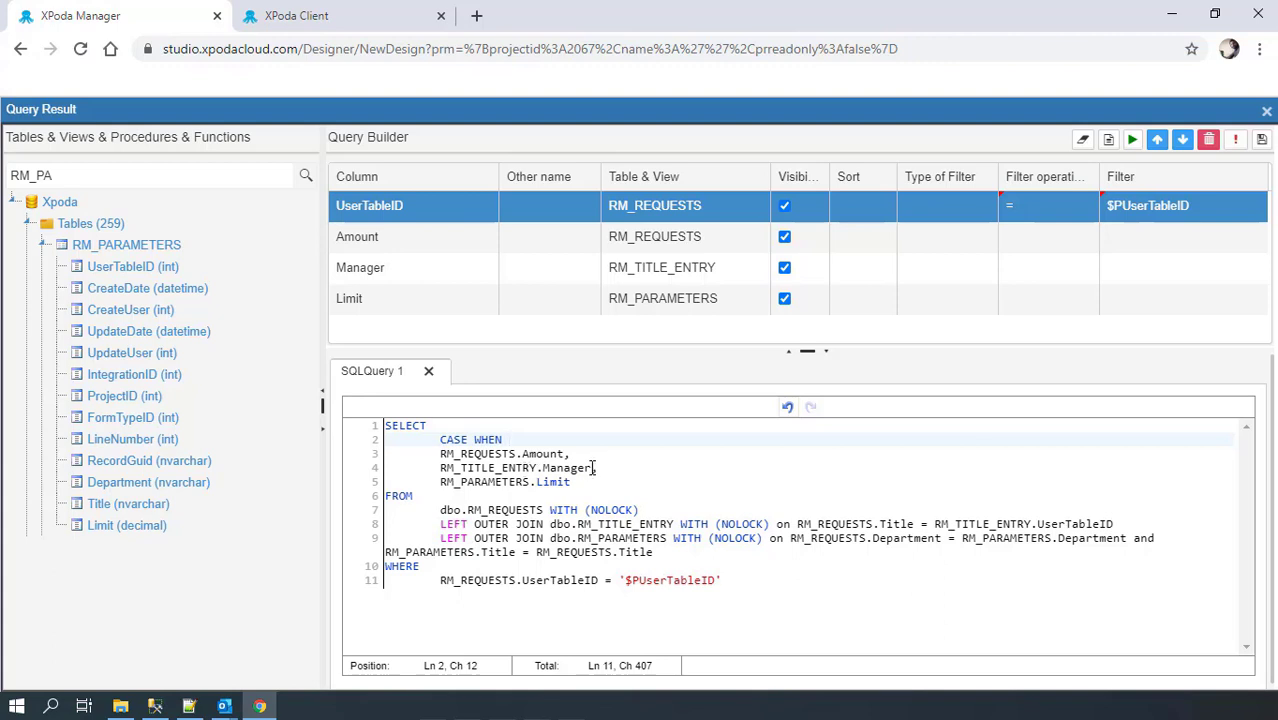
{"action": "left_click_drag", "start_coordinate": [594, 468], "coordinate": [439, 467]}
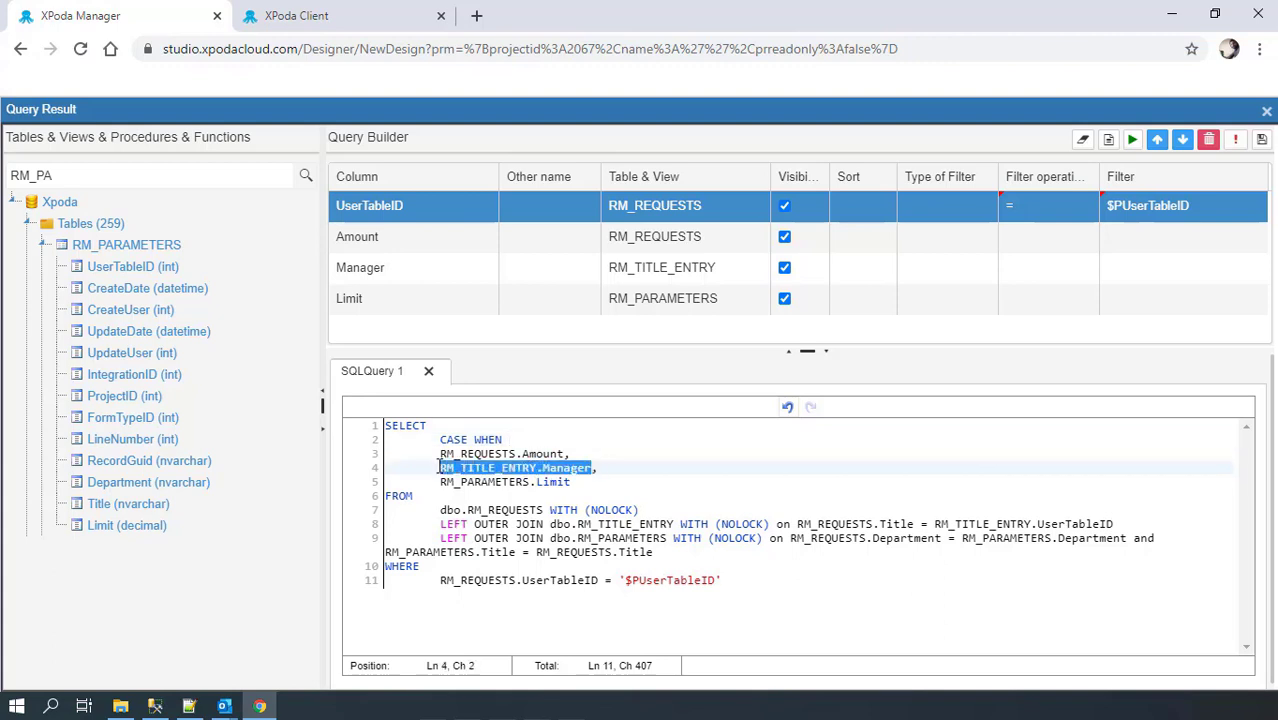
{"action": "key", "text": "ctrl+x"}
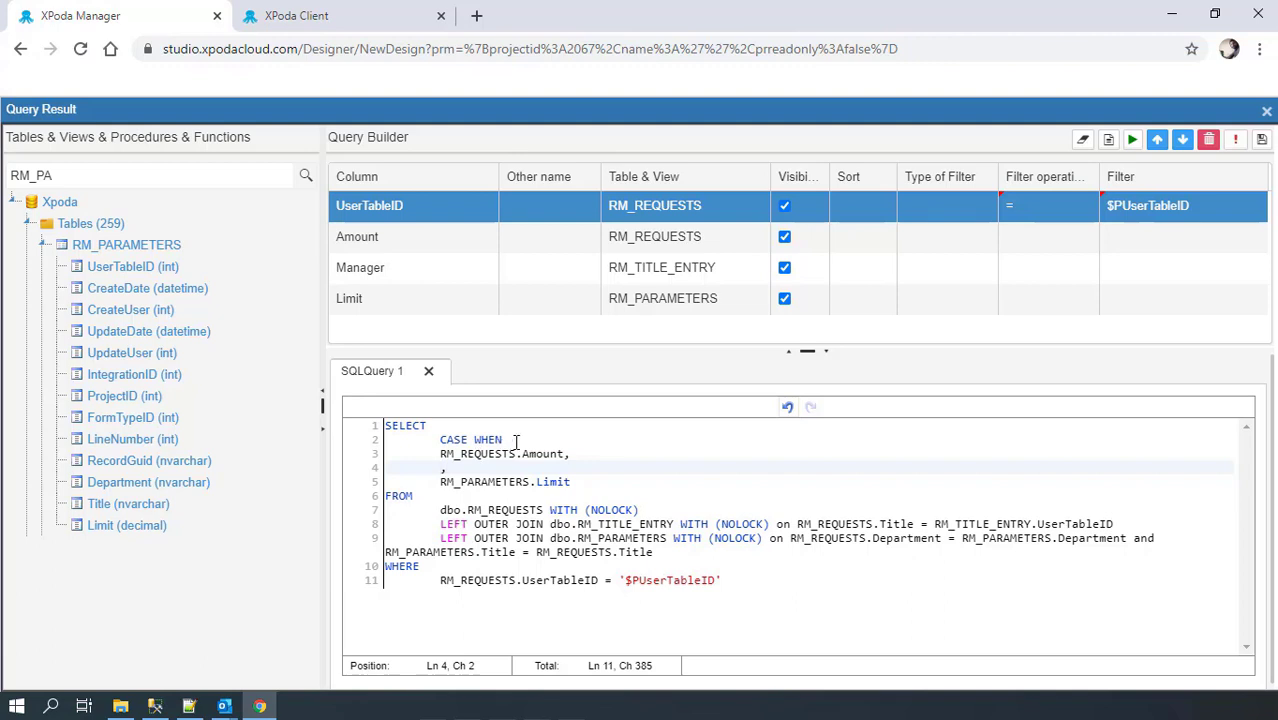
{"action": "left_click", "coordinate": [516, 440]}
{"action": "key", "text": "ctrl+v"}
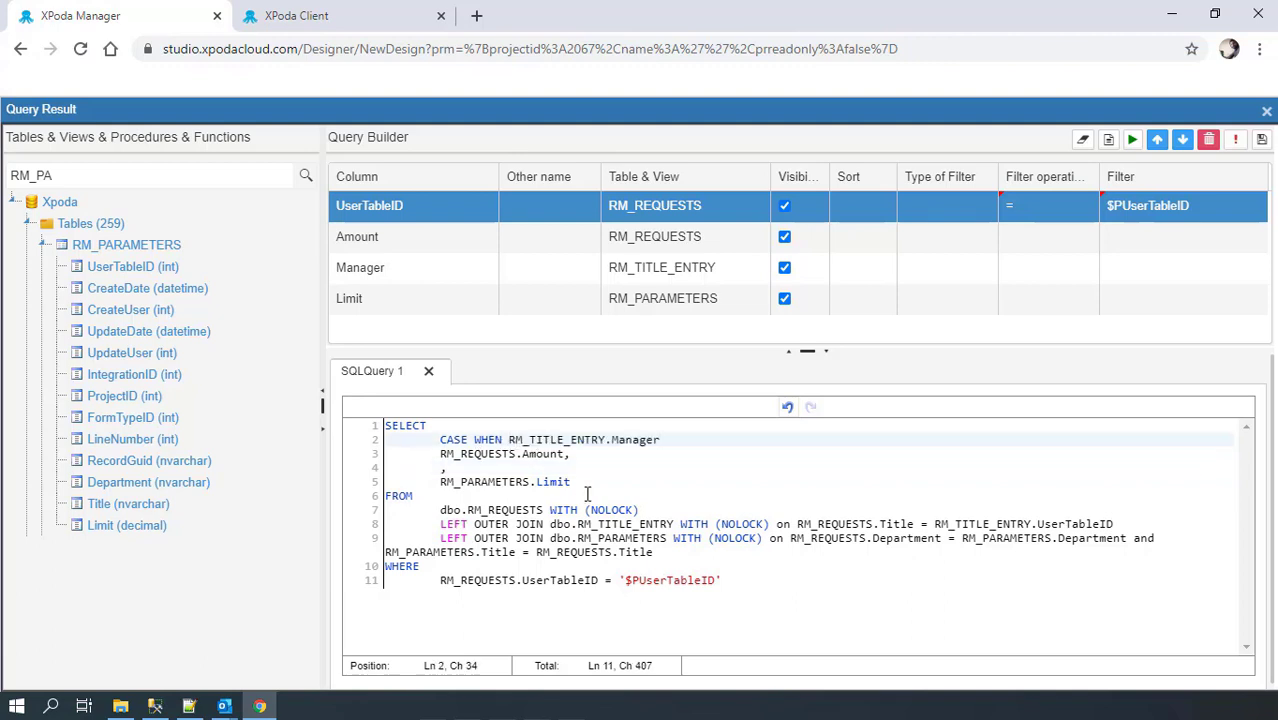
{"action": "type", "text": "=1 THEN 0"}
{"action": "key", "text": "Return"}
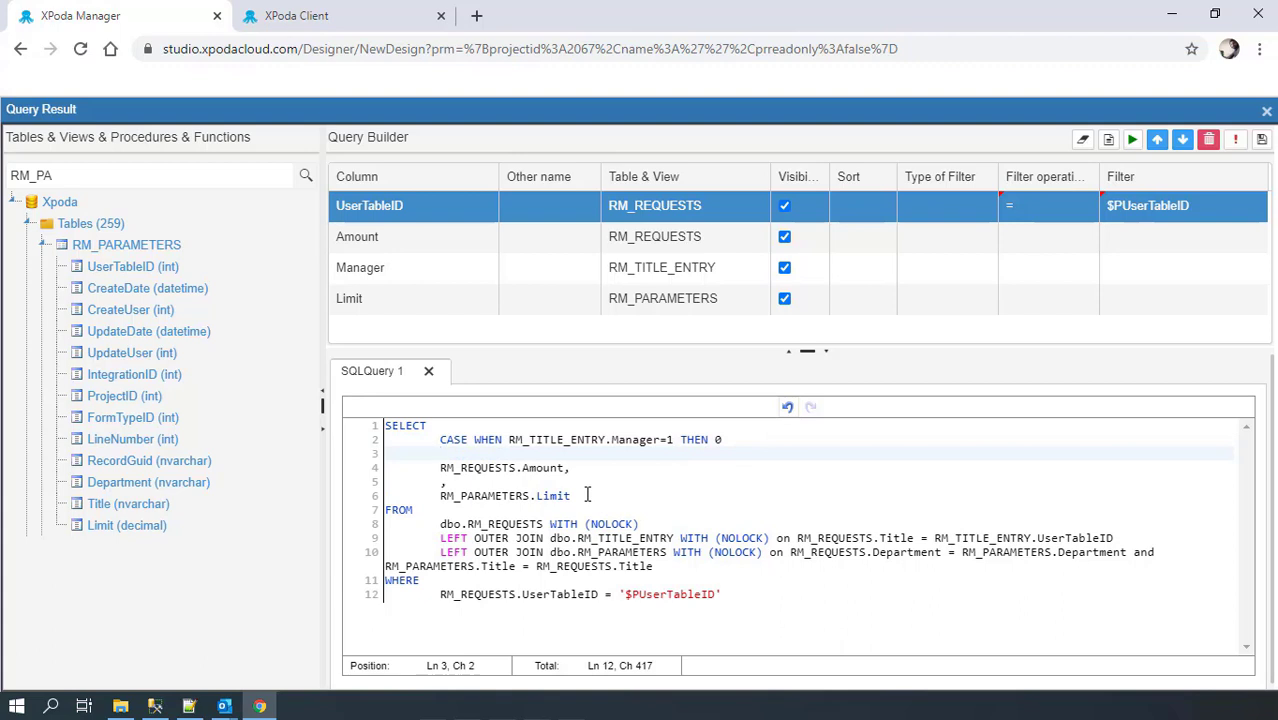
Add a second branch to the CASE expression reading "WHEN RM_TITLE_ENTRY.Manager=0 AND"
{"action": "type", "text": "WHEN"}
{"action": "left_click_drag", "start_coordinate": [675, 440], "coordinate": [508, 443]}
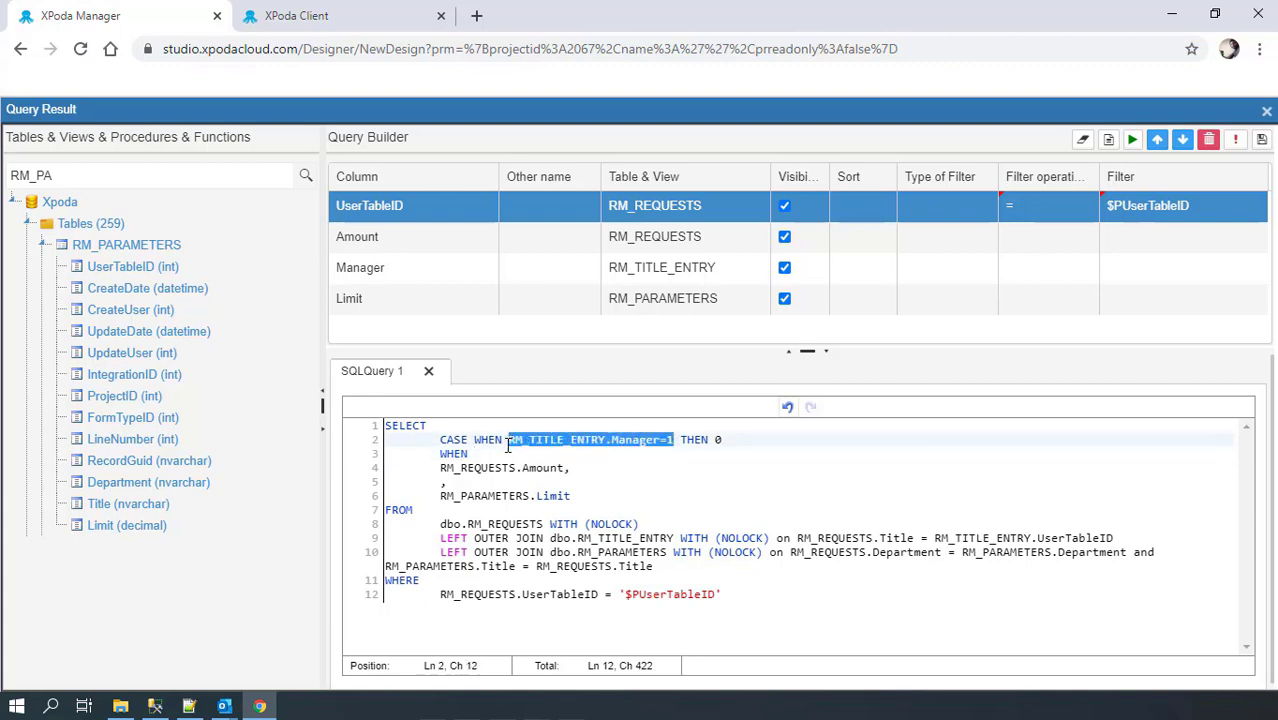
{"action": "left_click", "coordinate": [492, 455]}
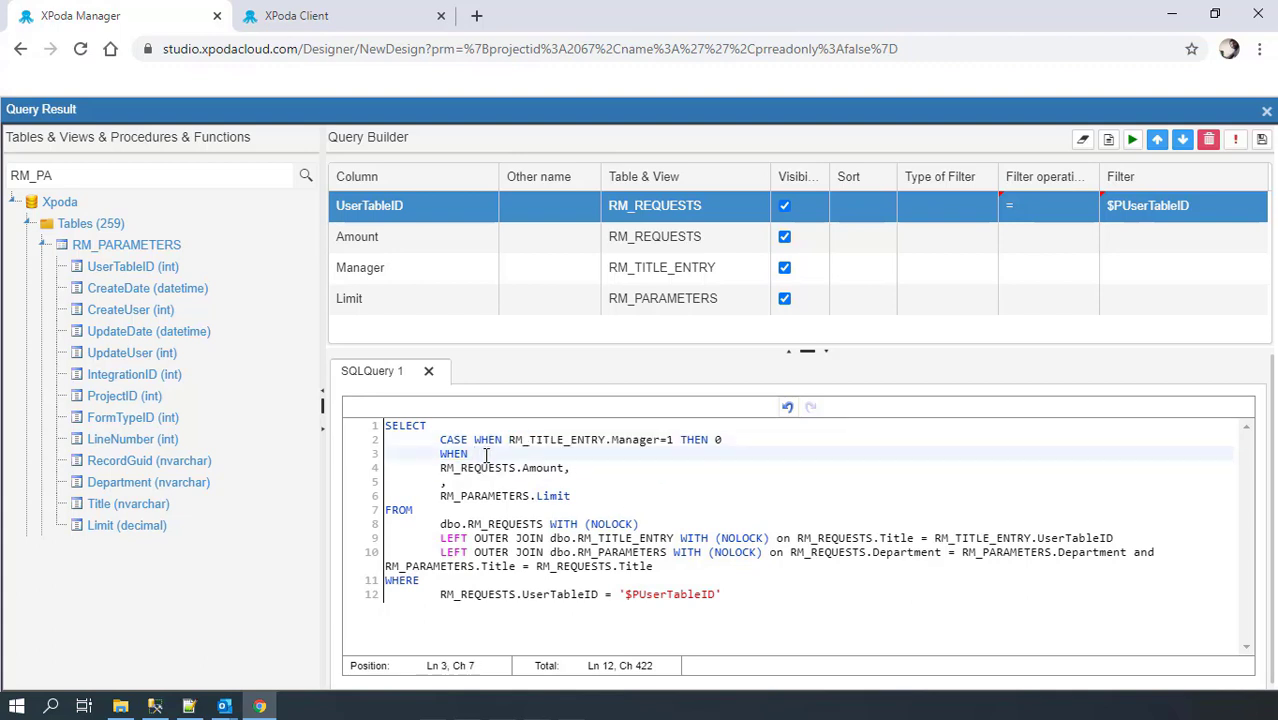
{"action": "key", "text": "ctrl+v"}
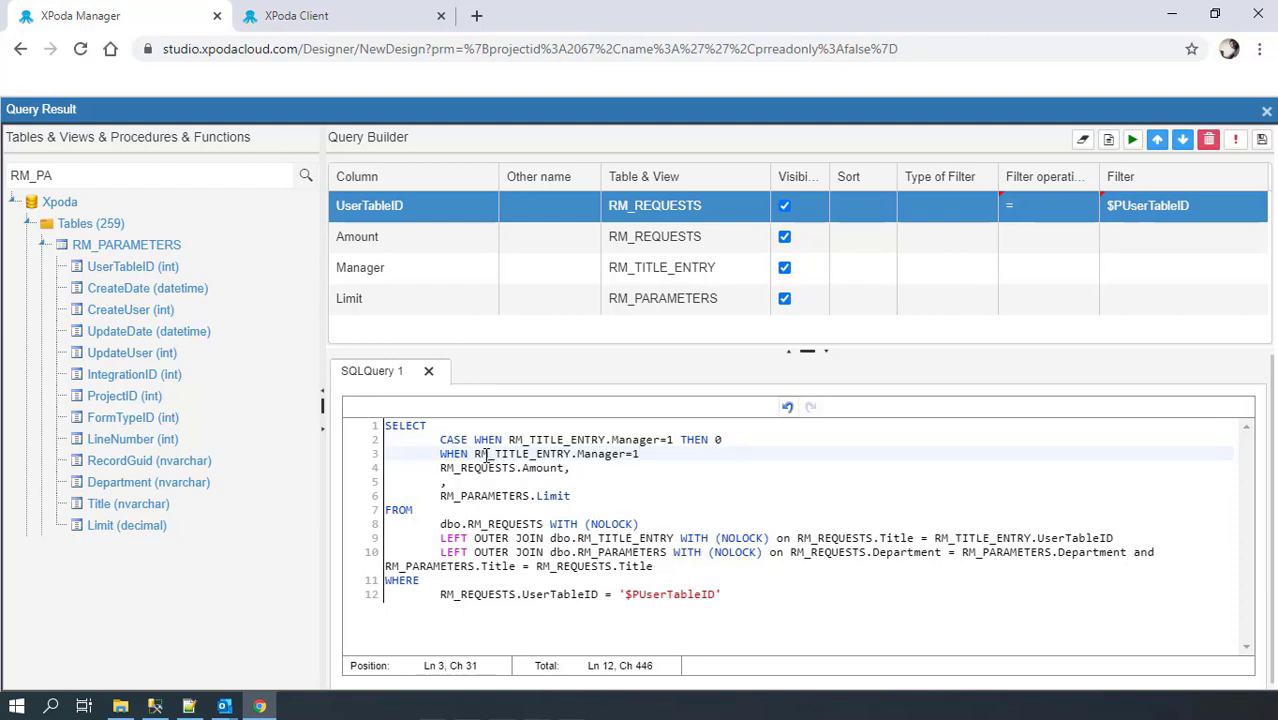
{"action": "key", "text": "BackSpace"}
{"action": "type", "text": "0 AND"}
Move RM_PARAMETERS.Limit from the SELECT list to the end of the second WHEN condition, removing the leftover commas and blank lines
{"action": "left_click_drag", "start_coordinate": [571, 495], "coordinate": [448, 480]}
{"action": "key", "text": "BackSpace"}
{"action": "left_click_drag", "start_coordinate": [563, 477], "coordinate": [567, 470]}
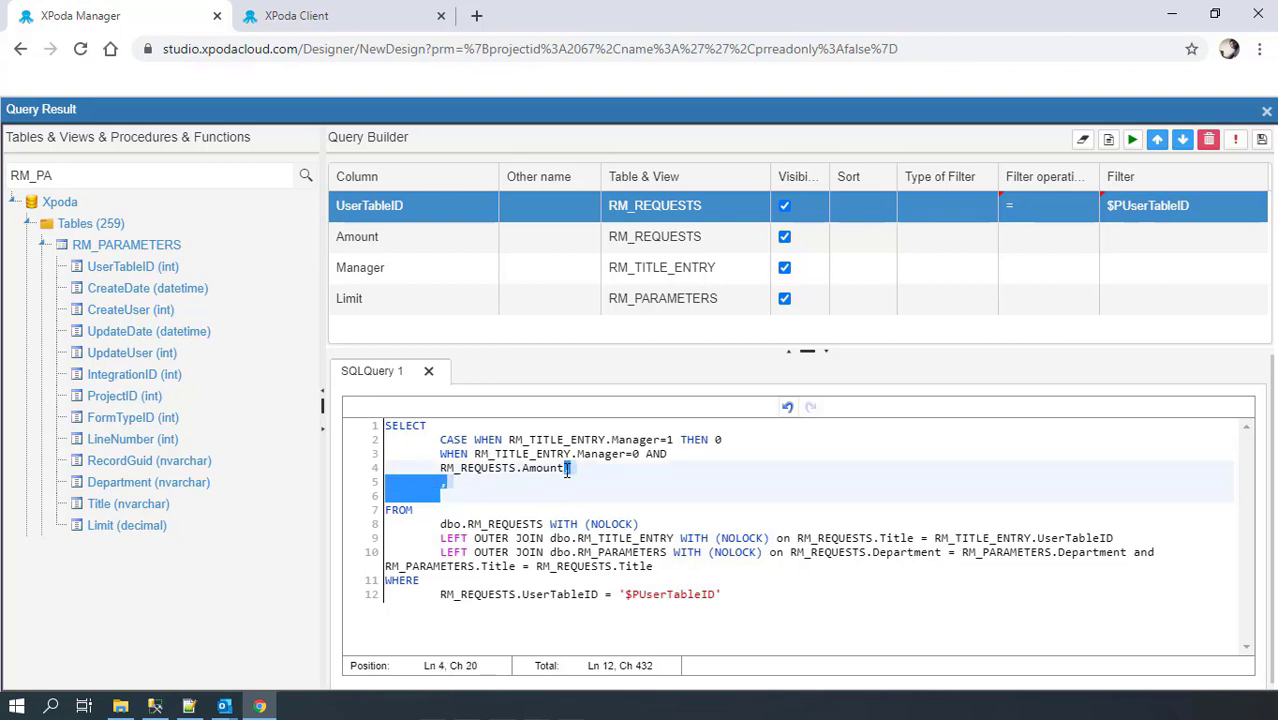
{"action": "key", "text": "BackSpace"}
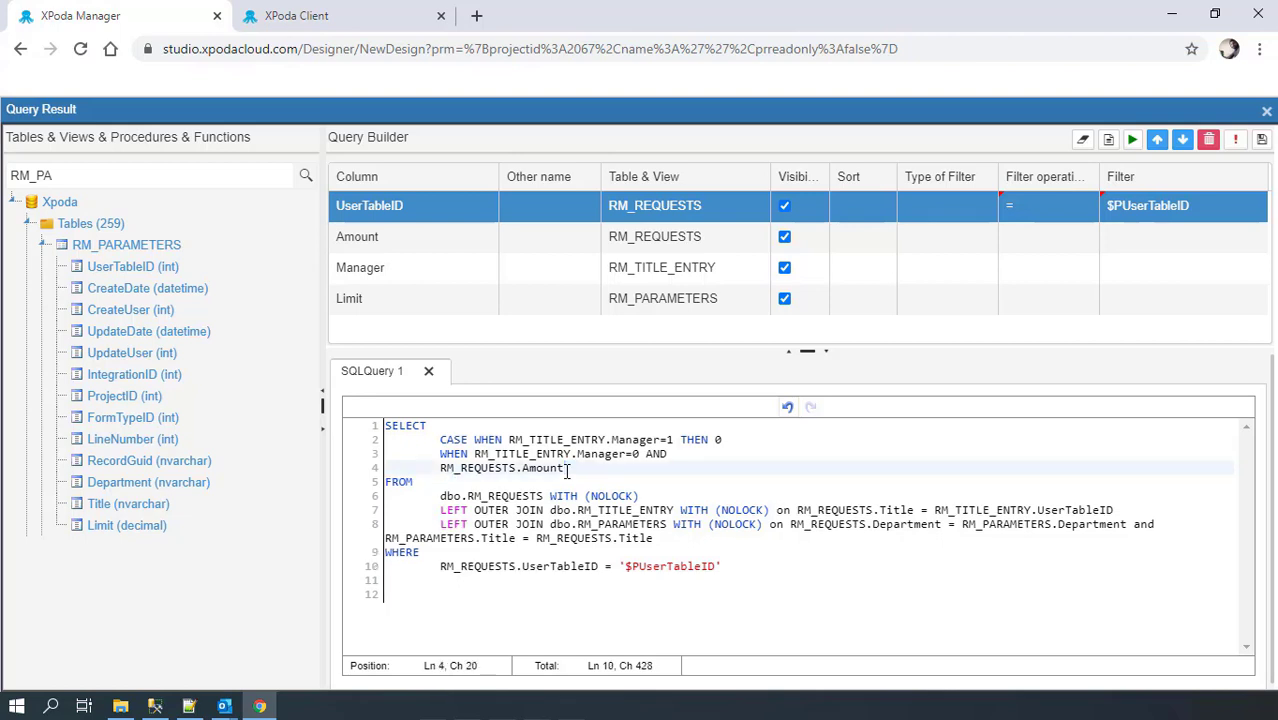
{"action": "left_click", "coordinate": [686, 453]}
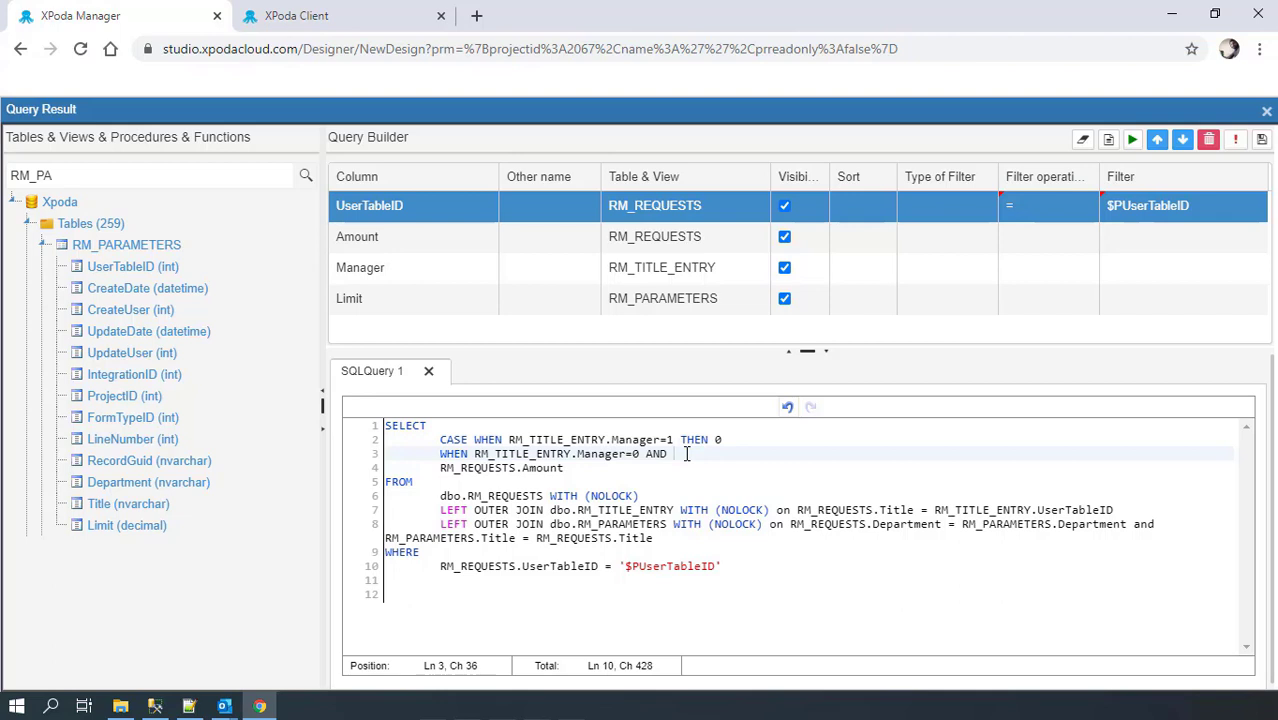
{"action": "key", "text": "ctrl+v"}
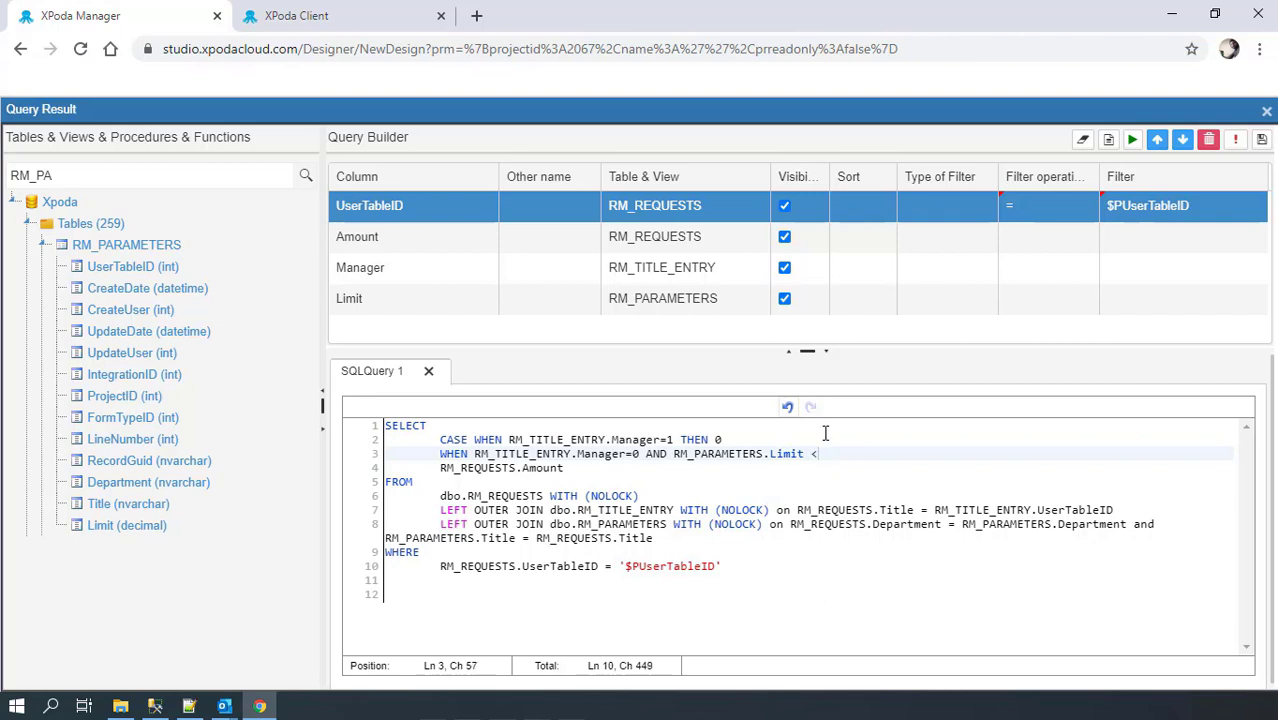
Complete the limit comparison with ">=" and bring RM_REQUESTS.Amount up onto the same line, removing the extra spacing
{"action": "type", "text": ">="}
{"action": "key", "text": "Delete"}
{"action": "key", "text": "Delete"}
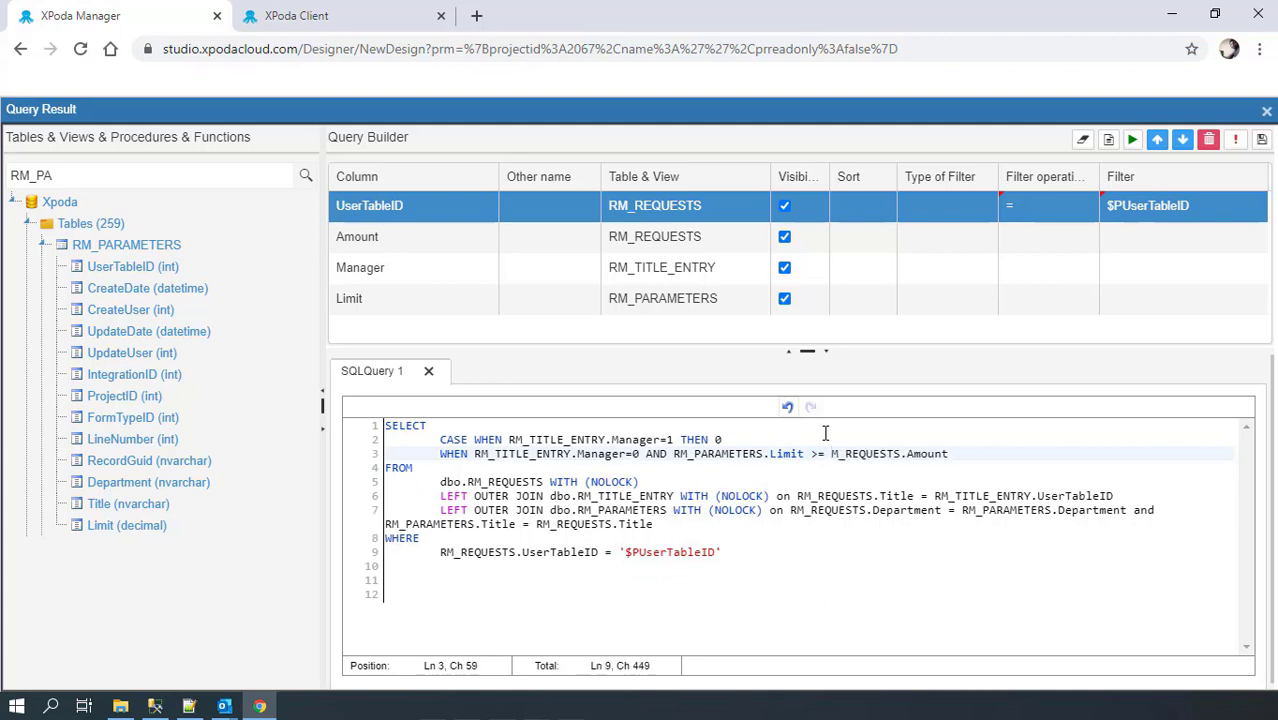
{"action": "key", "text": "ctrl+z"}
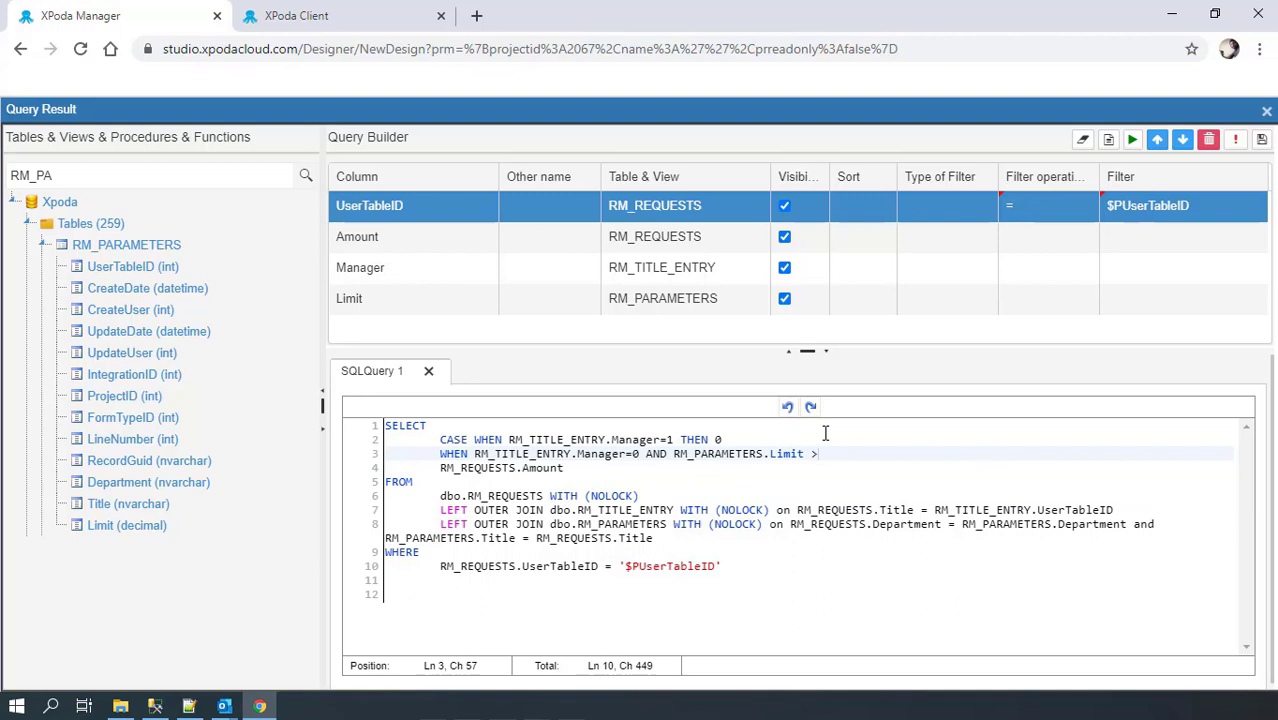
{"action": "key", "text": "Delete"}
{"action": "key", "text": "Delete"}
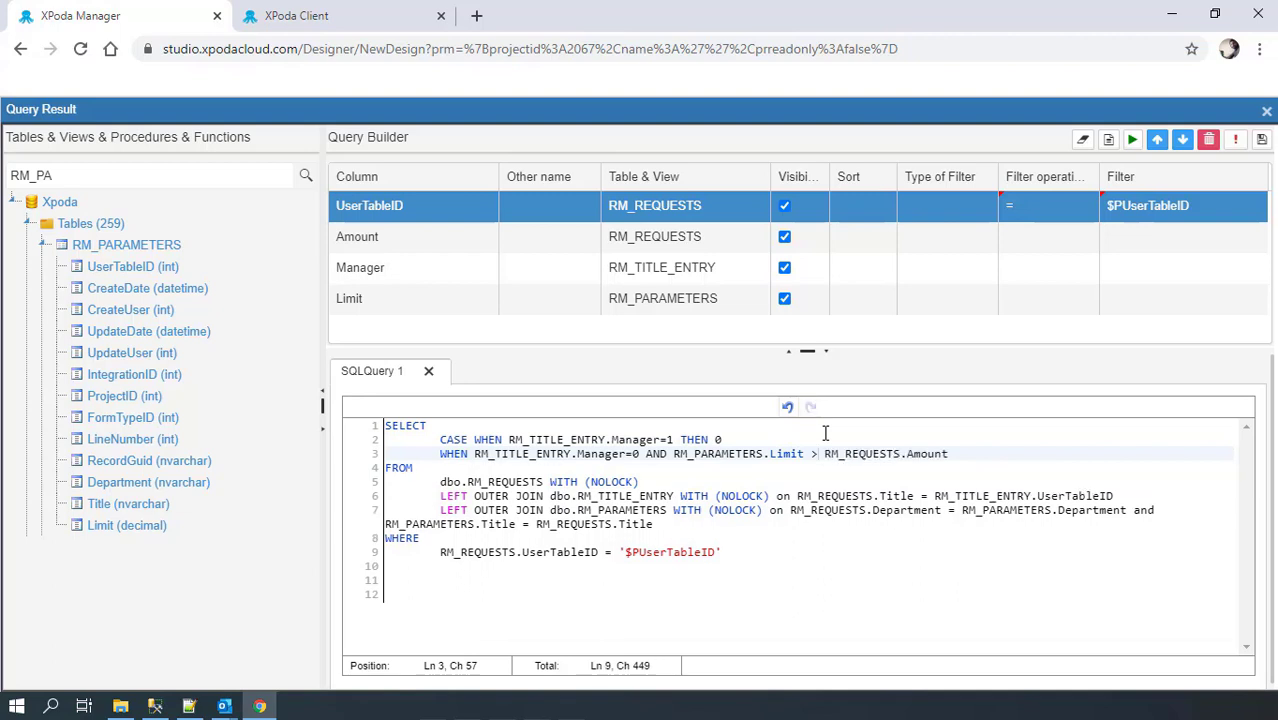
{"action": "type", "text": "="}
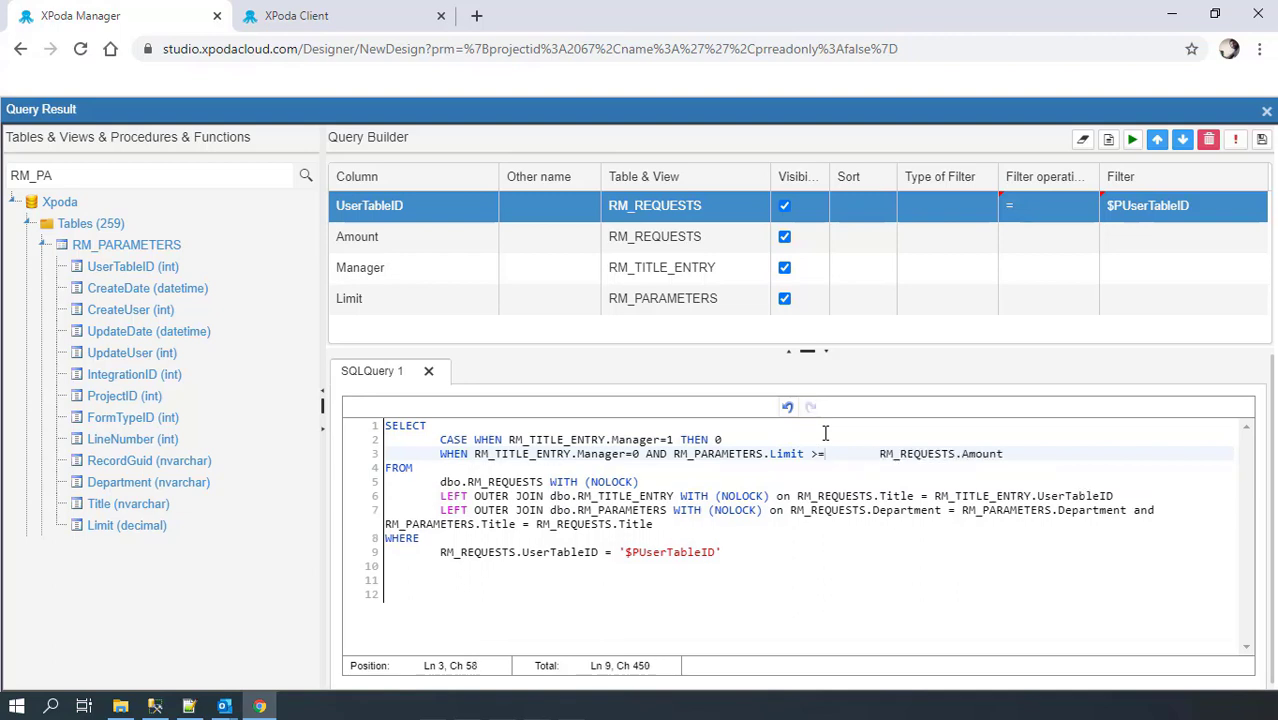
{"action": "left_click", "coordinate": [880, 453]}
{"action": "key", "text": "BackSpace"}
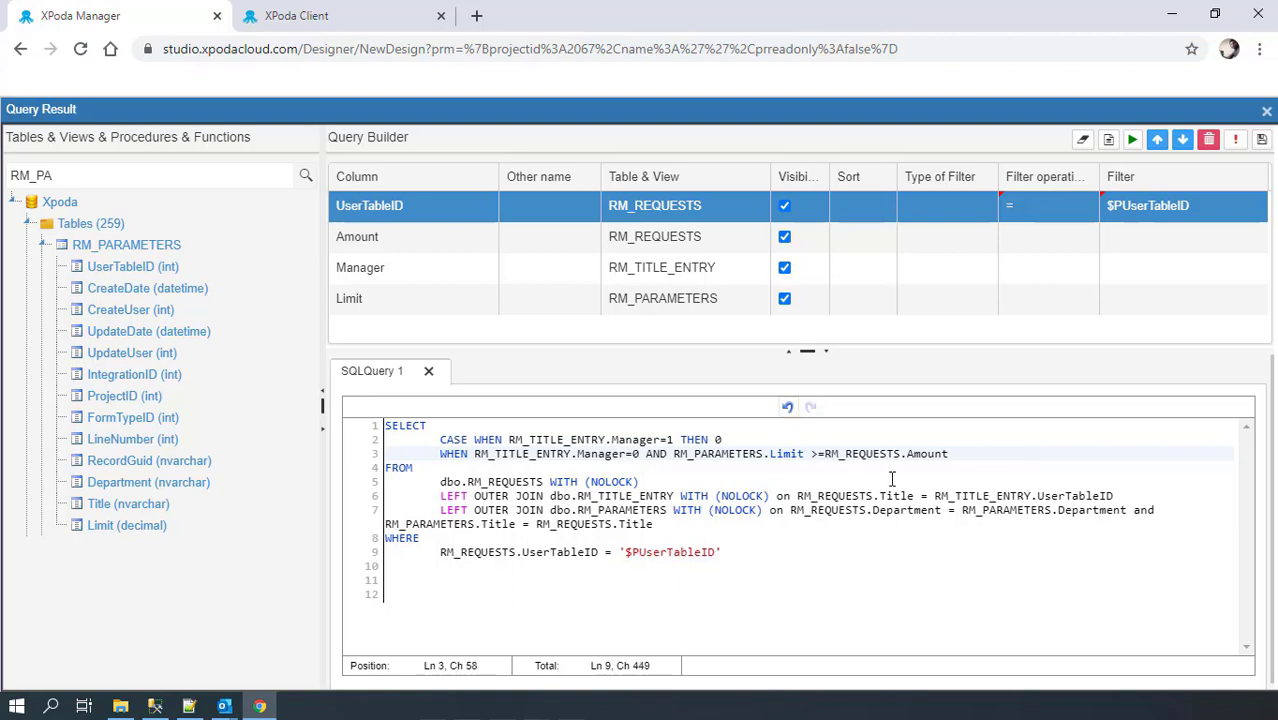
Finish the CASE expression with "THEN 0 ELSE 1 END AS SendManager" and save the query to the DecisionQuery object
{"action": "left_click", "coordinate": [979, 454]}
{"action": "type", "text": "THEN"}
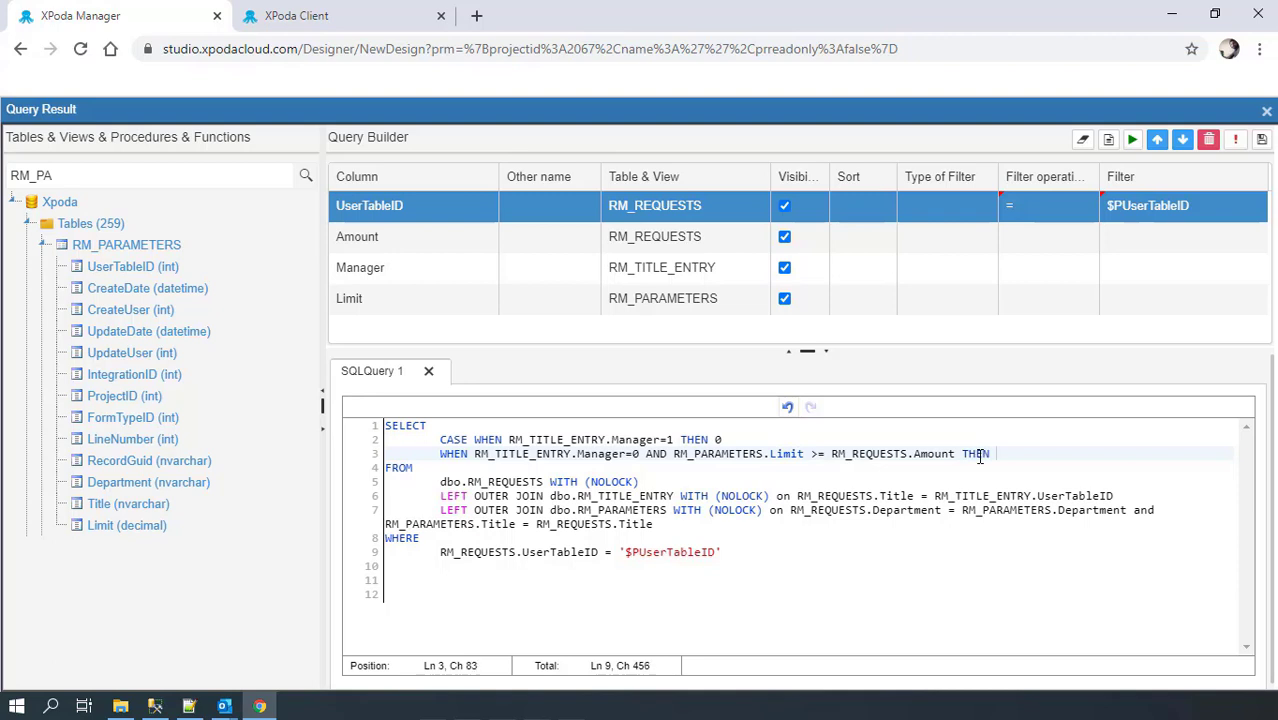
{"action": "type", "text": " 0 ELSE 1 END AS"}
{"action": "type", "text": "Sened"}
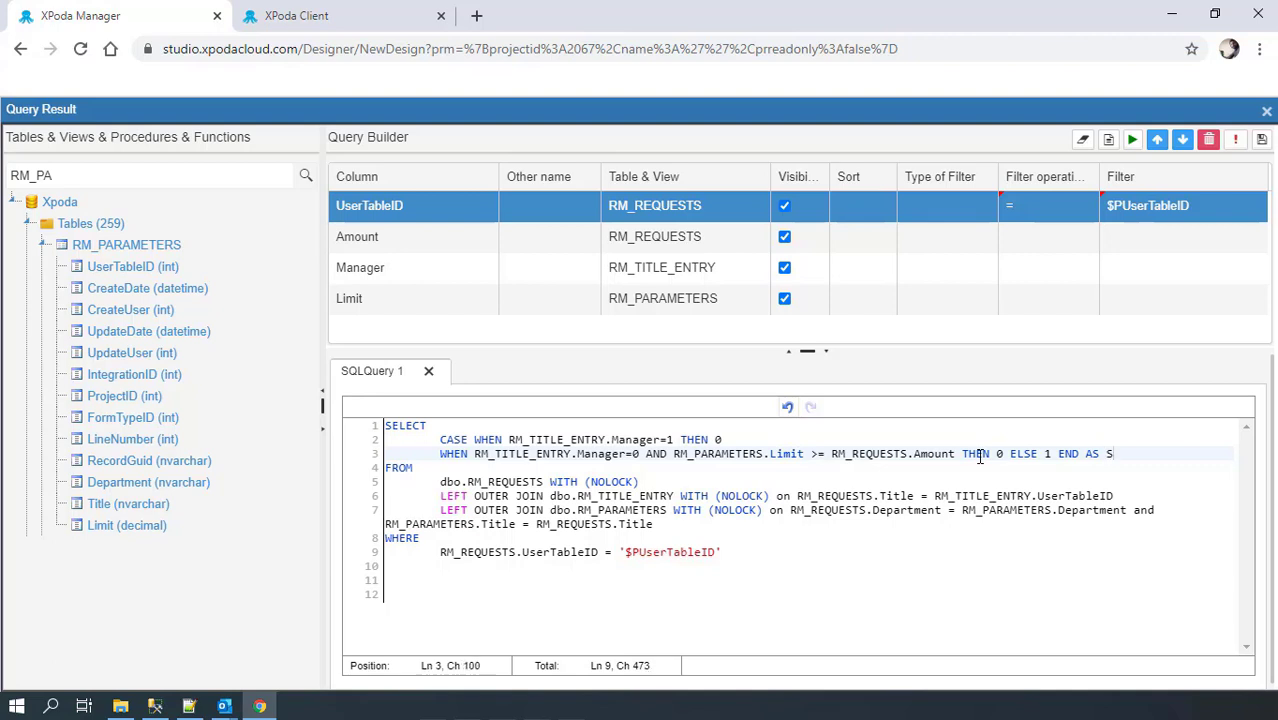
{"action": "key", "text": "BackSpace"}
{"action": "key", "text": "BackSpace"}
{"action": "type", "text": "dManager"}
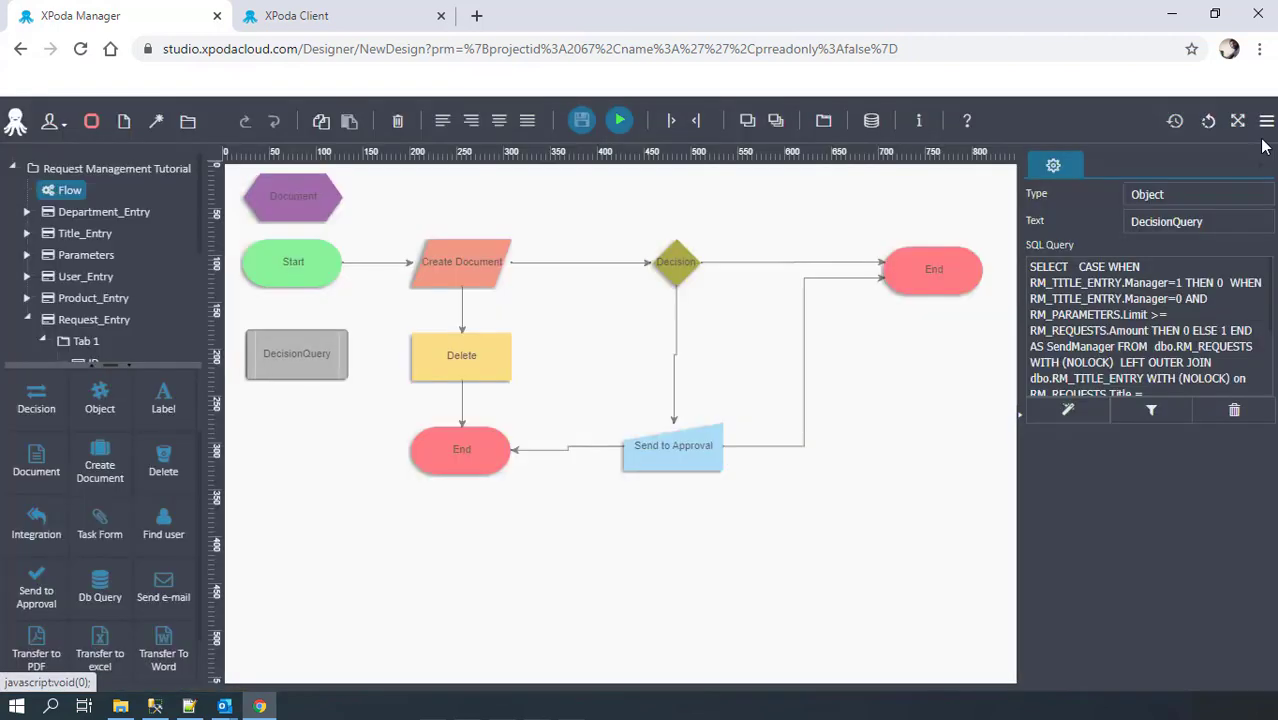
{"action": "left_click", "coordinate": [1262, 140]}
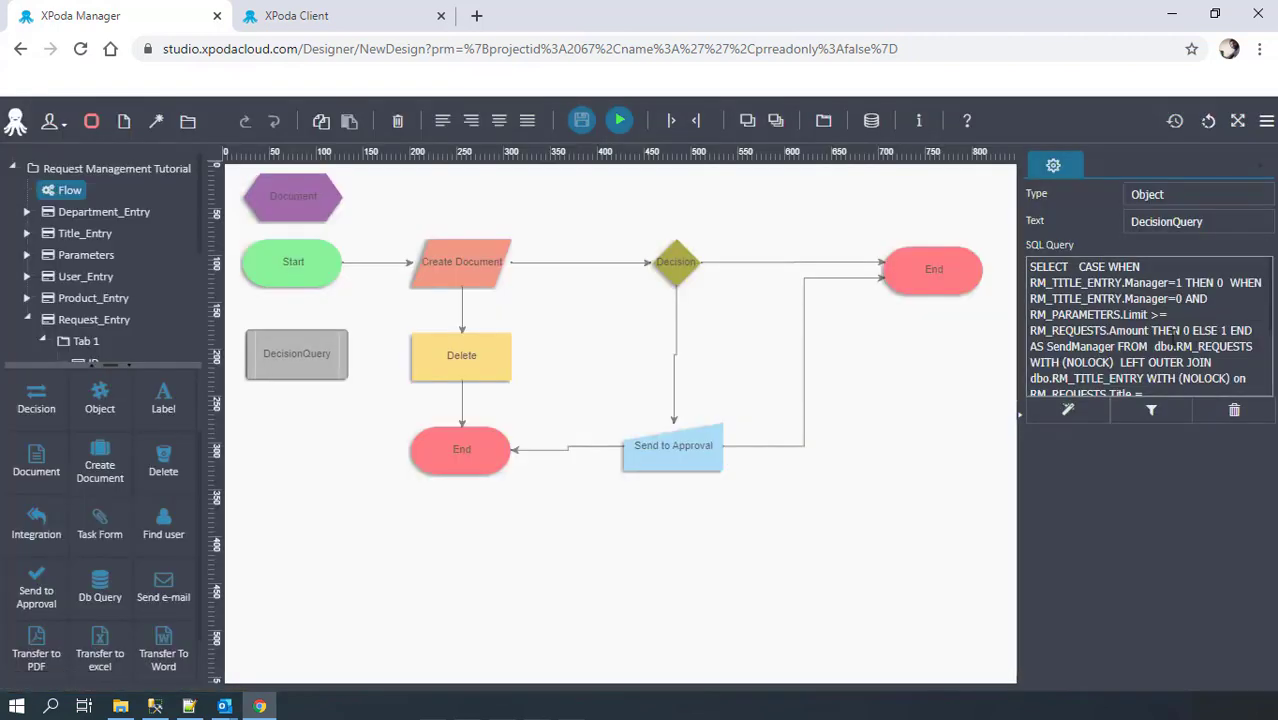
{"action": "scroll", "coordinate": [1156, 324], "scroll_direction": "down", "scroll_amount": 3}
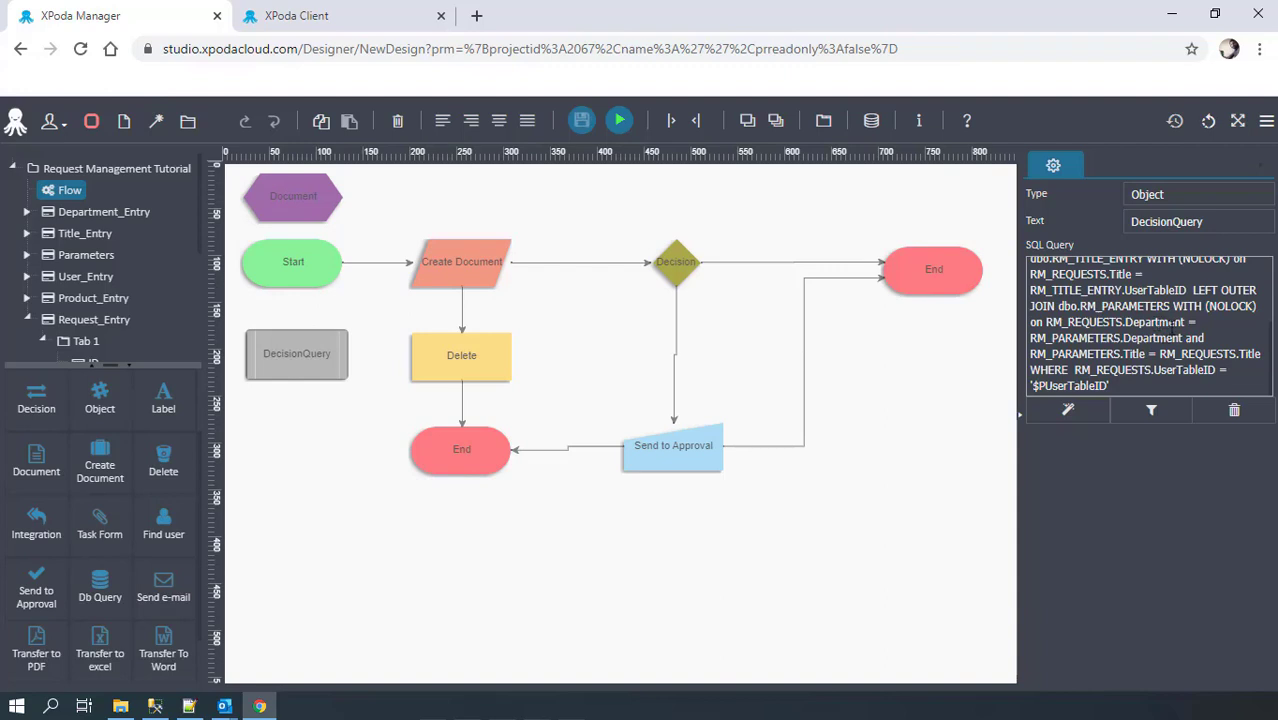
{"action": "left_click", "coordinate": [841, 457]}
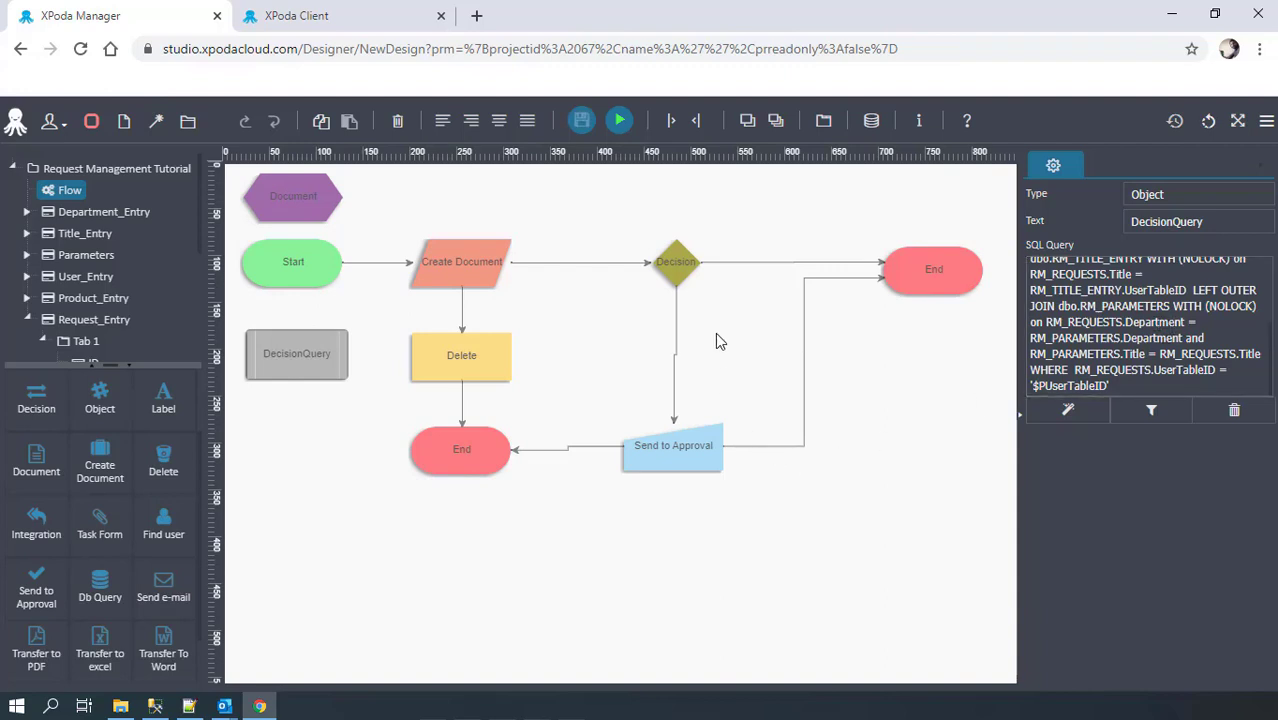
Open the formula operations of the Decision shape and rename its first condition as SendManager
{"action": "left_click", "coordinate": [677, 261]}
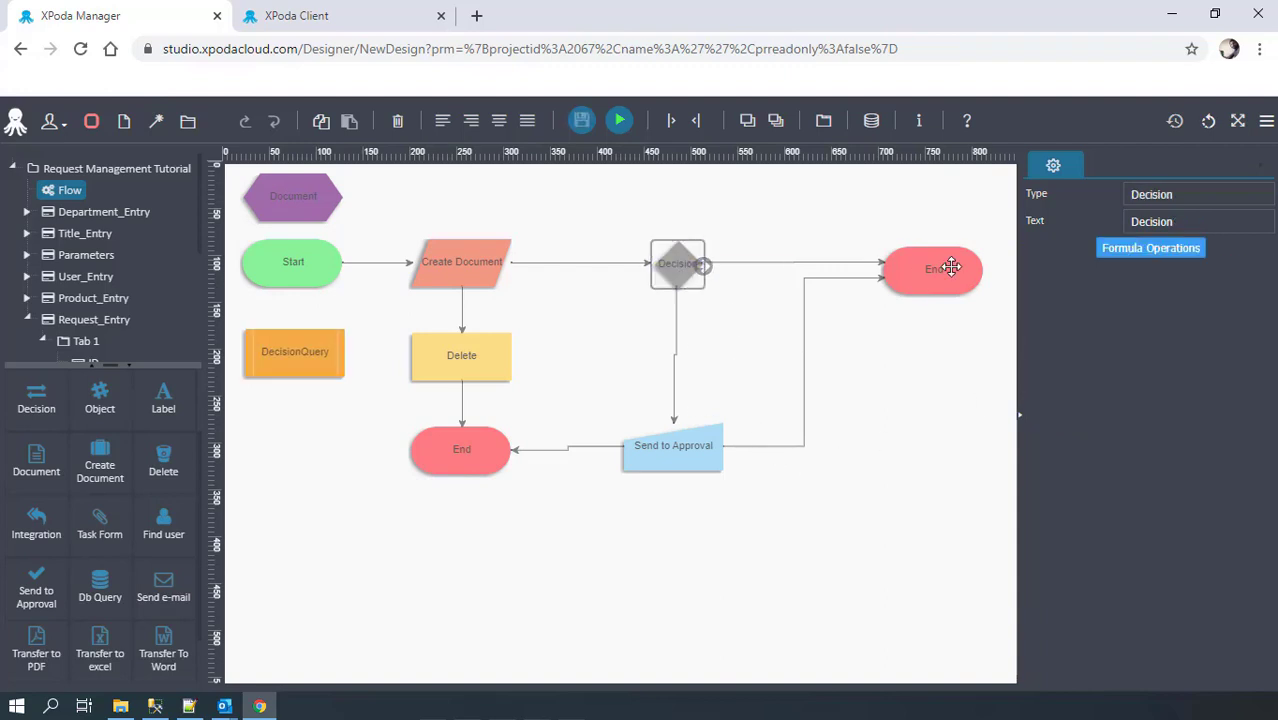
{"action": "left_click", "coordinate": [1128, 251]}
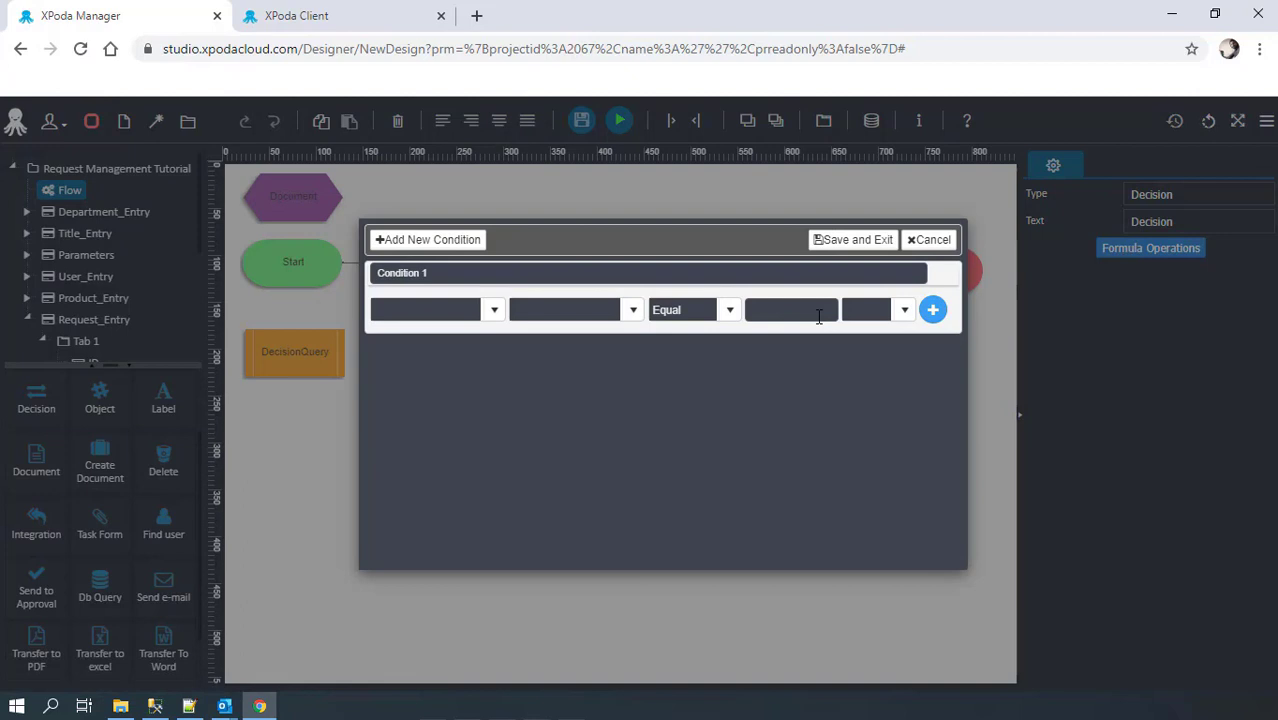
{"action": "triple_click", "coordinate": [451, 273]}
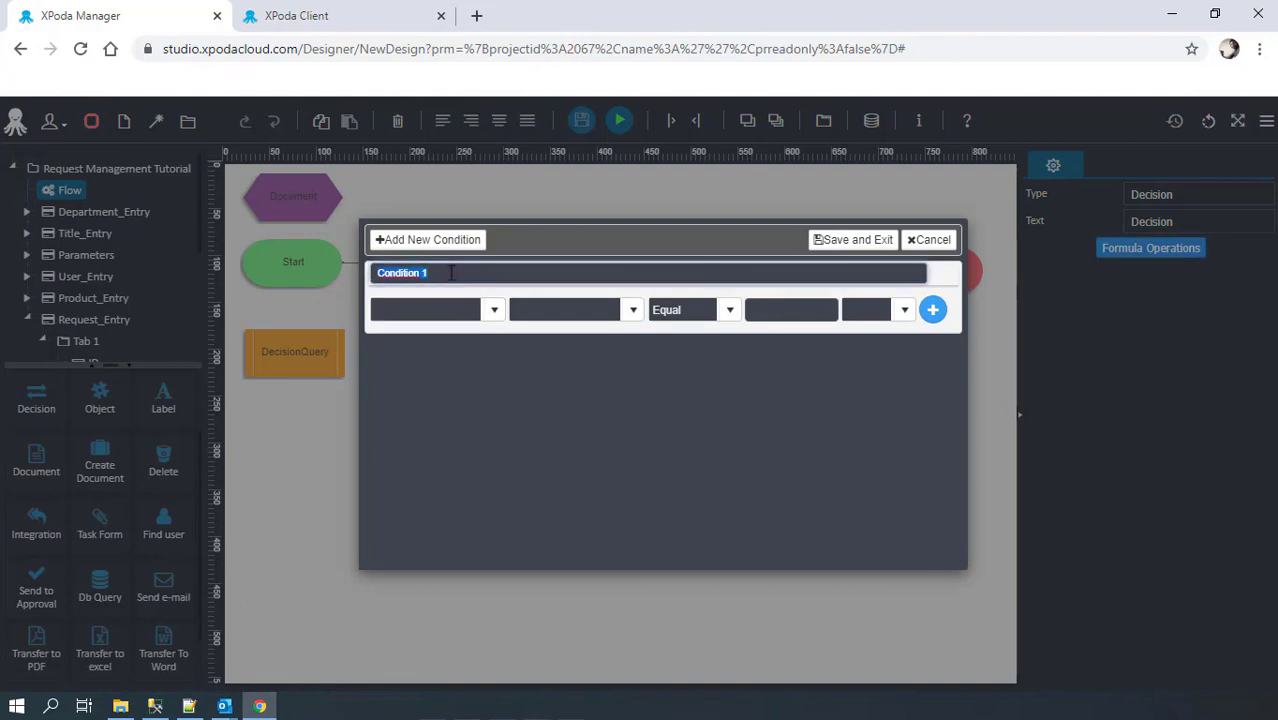
{"action": "type", "text": "Se"}
{"action": "type", "text": "ndManager"}
Define the SendManager condition as the DecisionQuery field SendManager Equal 1
{"action": "left_click", "coordinate": [494, 311]}
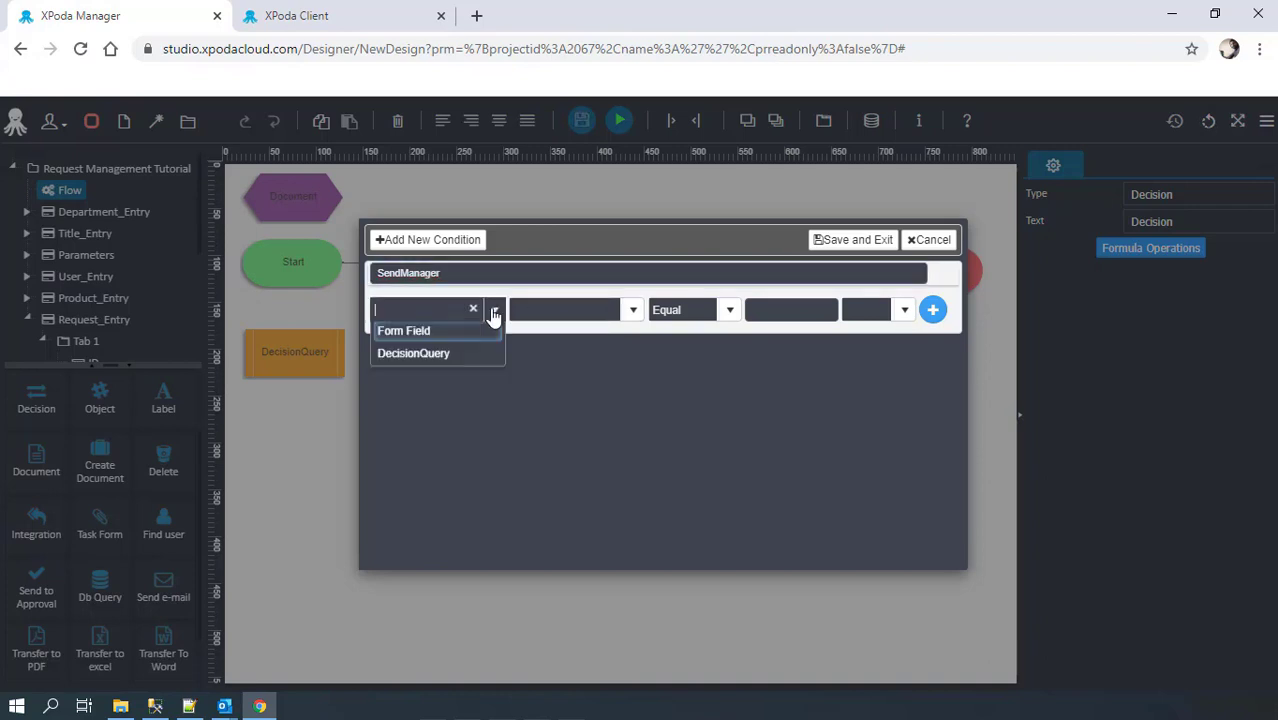
{"action": "left_click", "coordinate": [443, 359]}
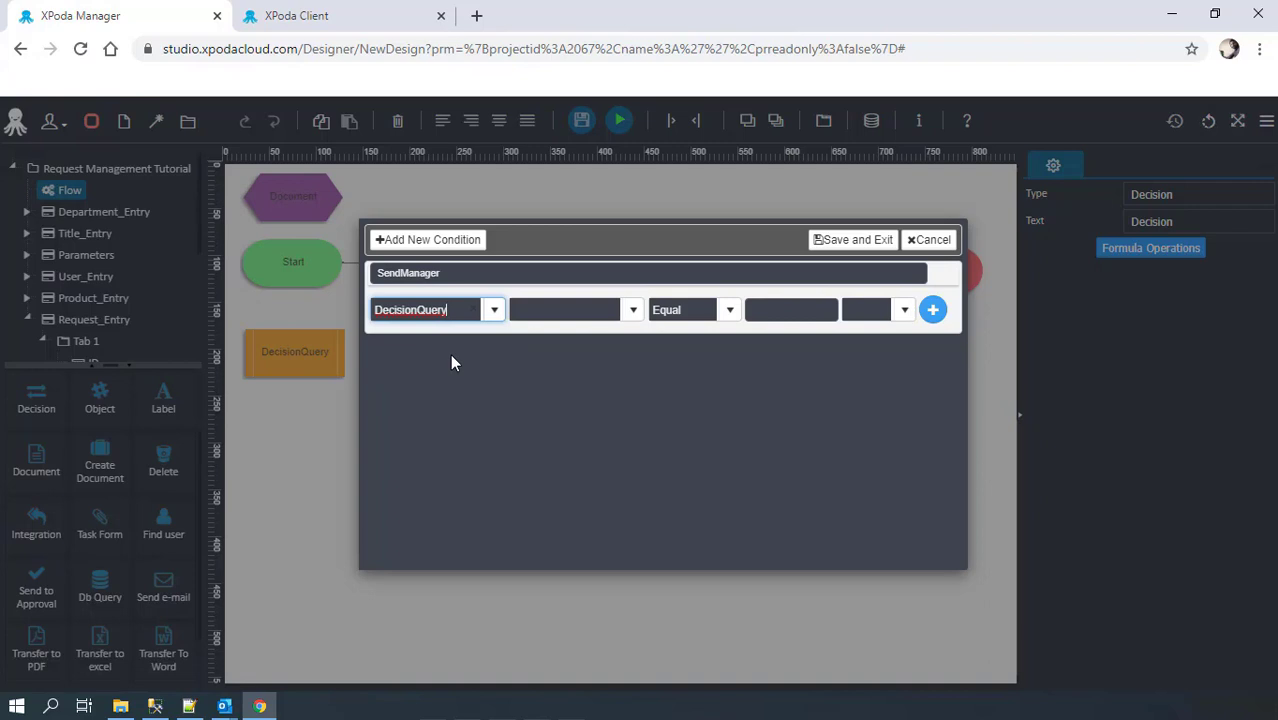
{"action": "left_click", "coordinate": [574, 316]}
{"action": "type", "text": "Send"}
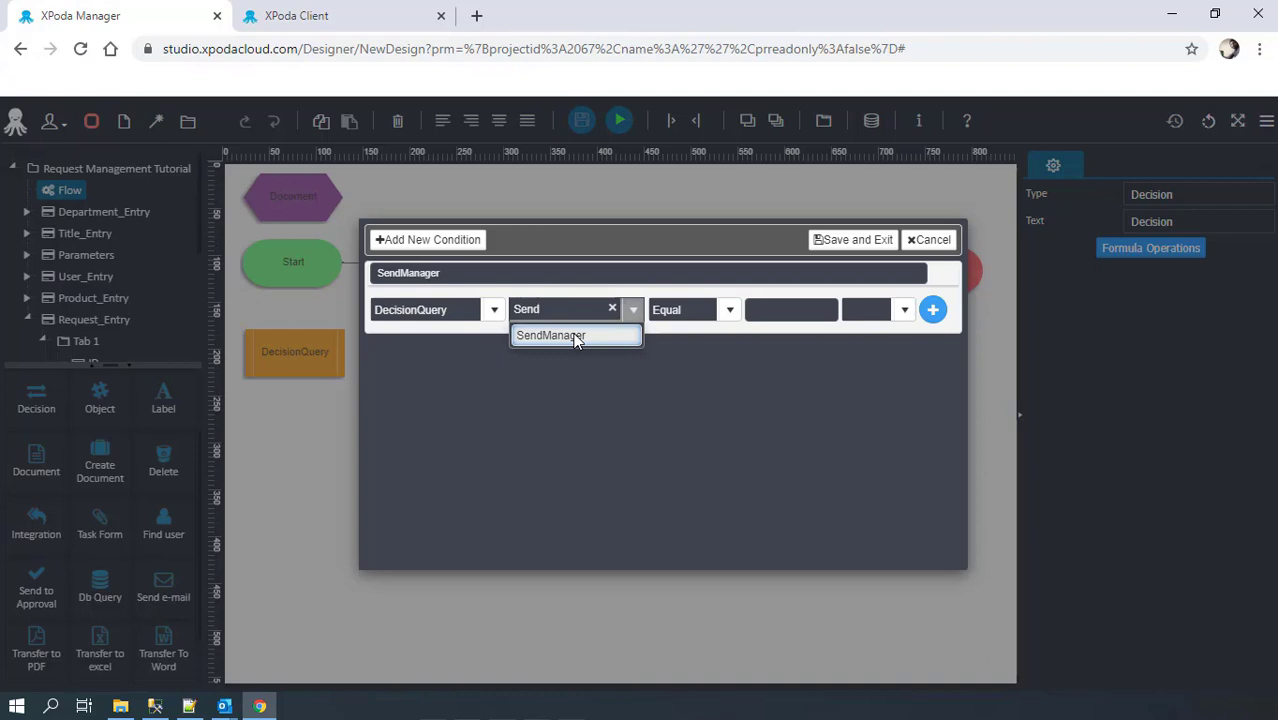
{"action": "left_click", "coordinate": [575, 337]}
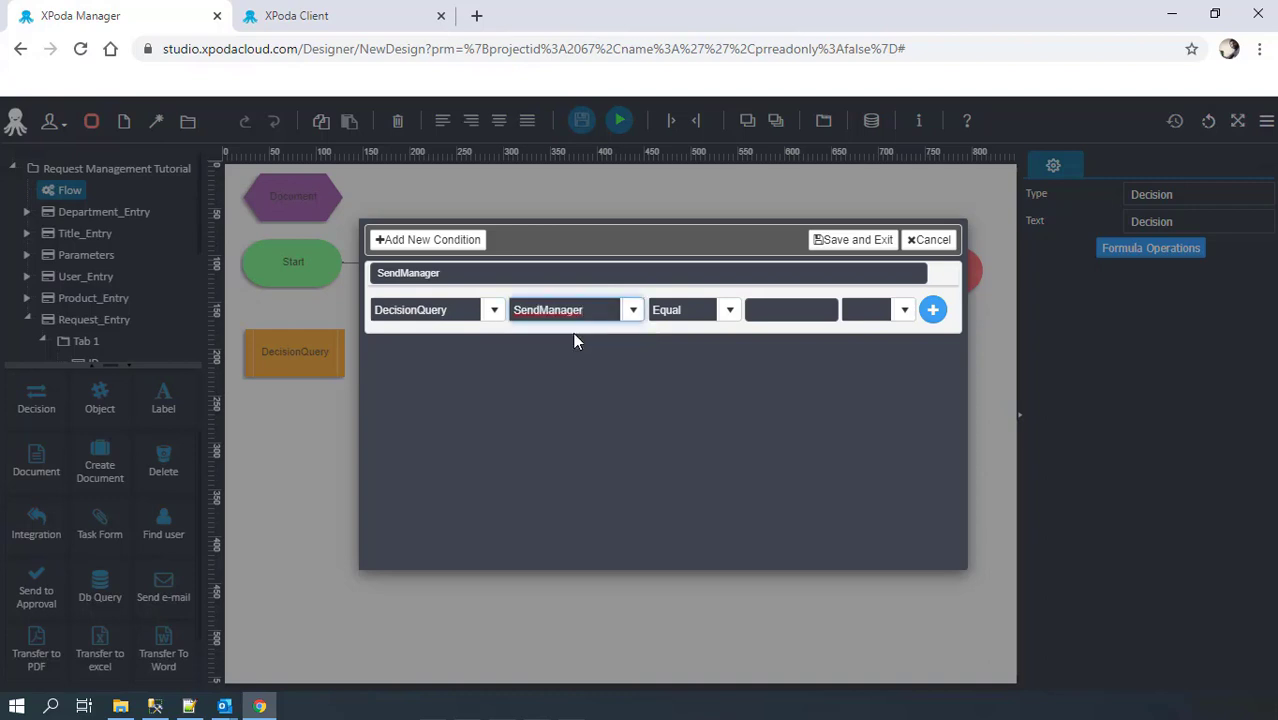
{"action": "left_click", "coordinate": [773, 313]}
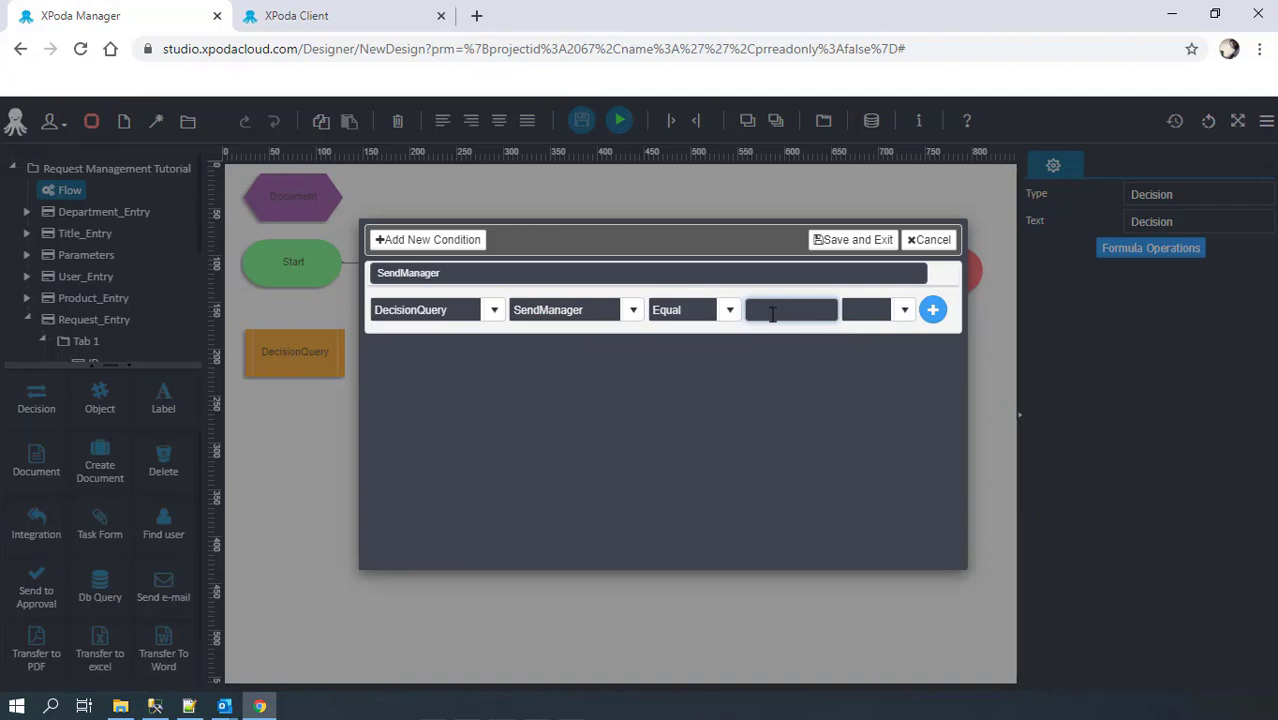
{"action": "type", "text": "1"}
Add a second condition to the Decision and name it Complite
{"action": "left_click", "coordinate": [428, 241]}
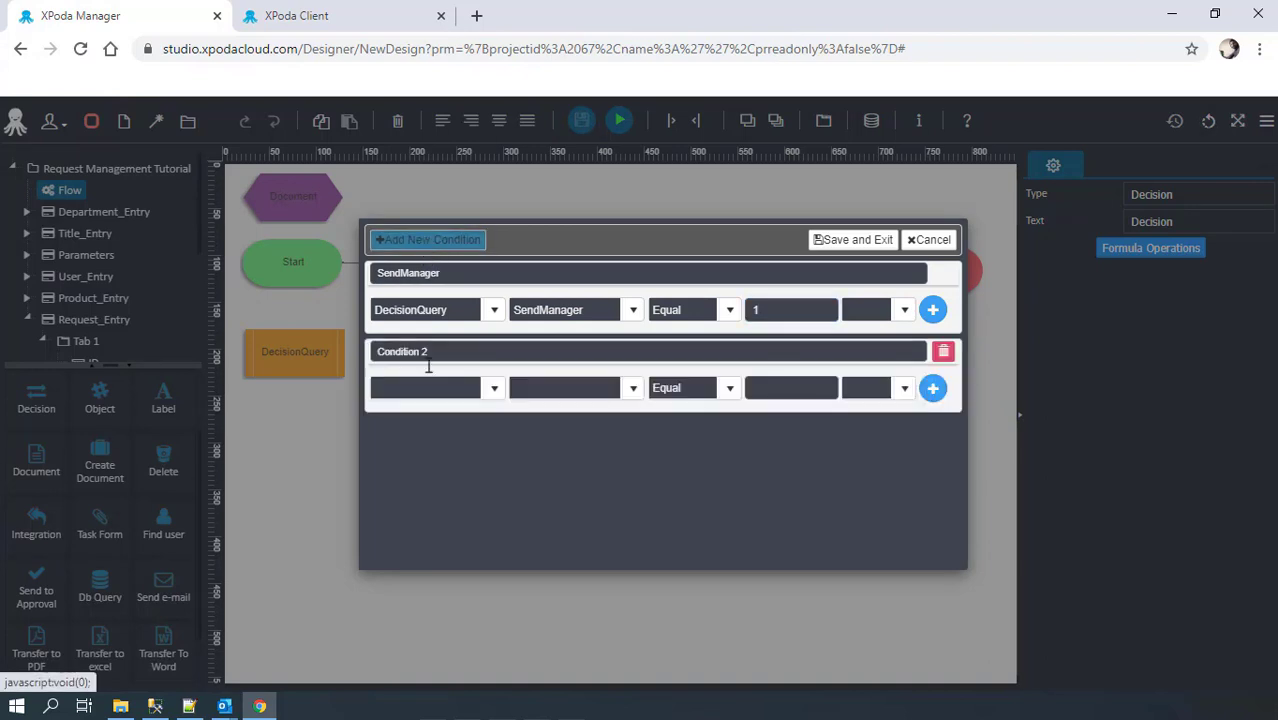
{"action": "left_click", "coordinate": [378, 352]}
{"action": "type", "text": "Con"}
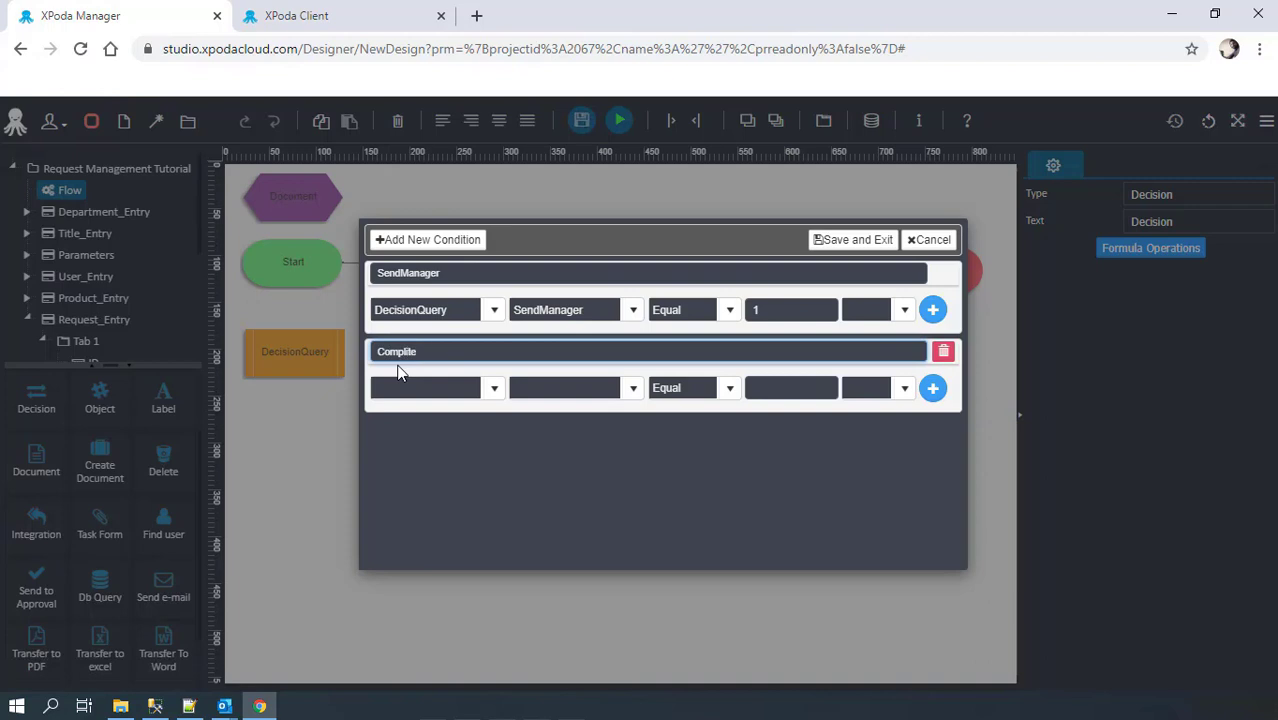
{"action": "type", "text": "plite"}
Define the Complite condition as the DecisionQuery field SendManager Equal 0, and save the decision's conditions
{"action": "left_click", "coordinate": [492, 390]}
{"action": "left_click", "coordinate": [399, 436]}
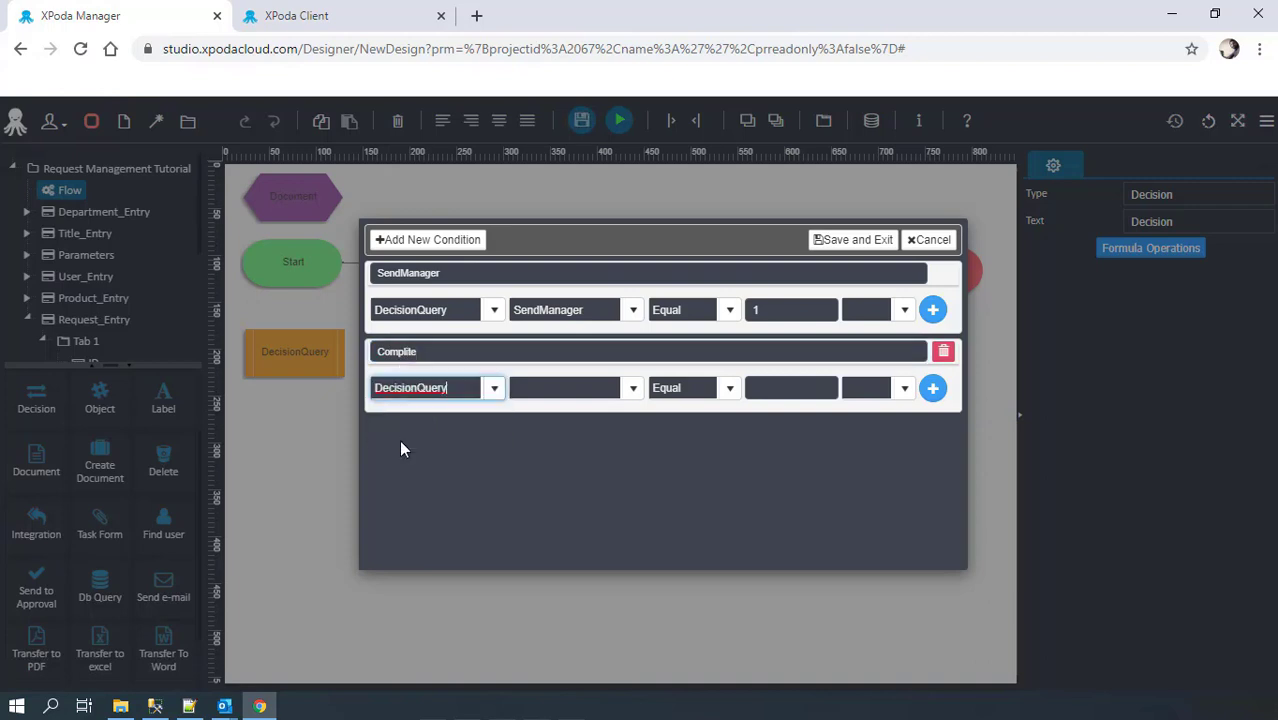
{"action": "left_click", "coordinate": [578, 388]}
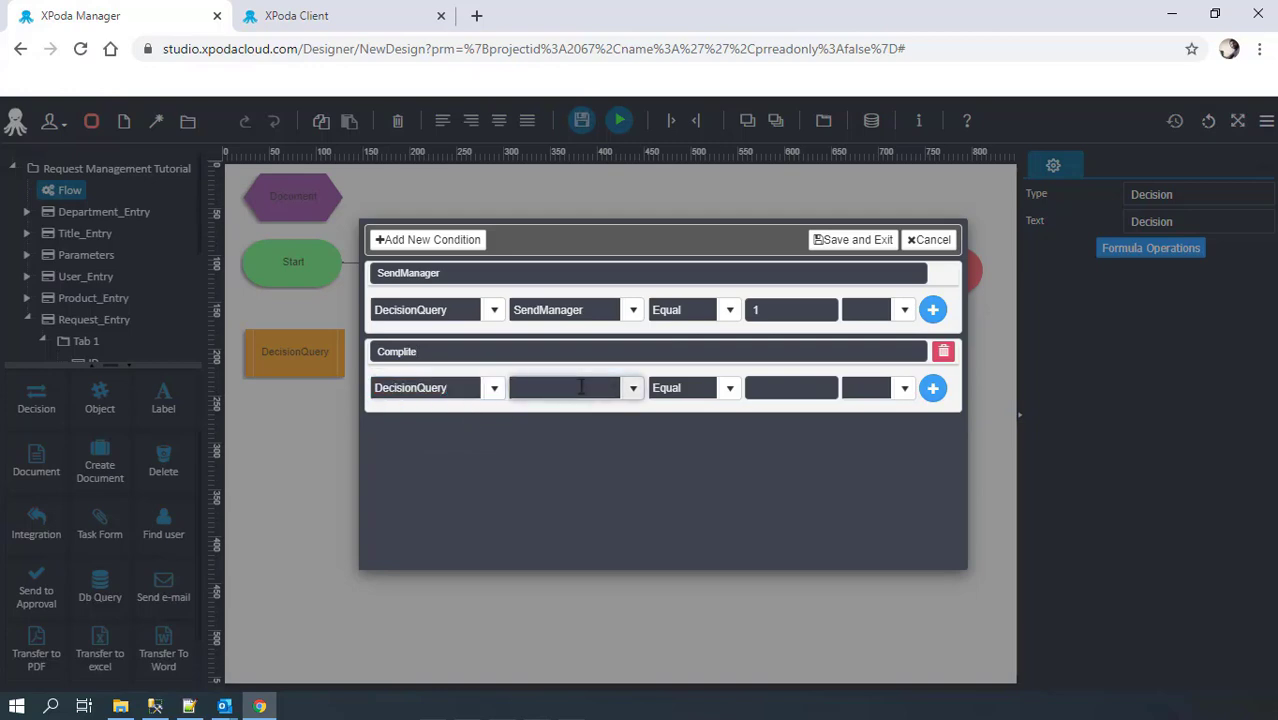
{"action": "type", "text": "SendManager"}
{"action": "key", "text": "Return"}
{"action": "left_click", "coordinate": [788, 387]}
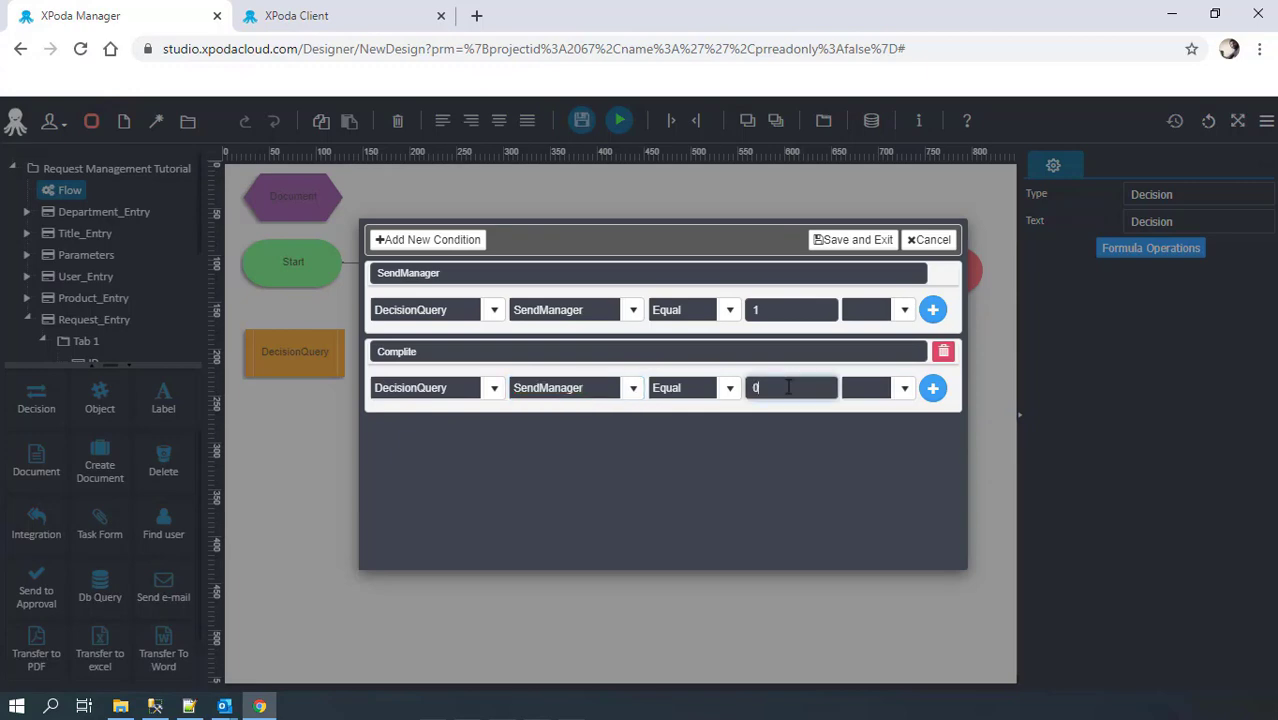
{"action": "left_click", "coordinate": [855, 240]}
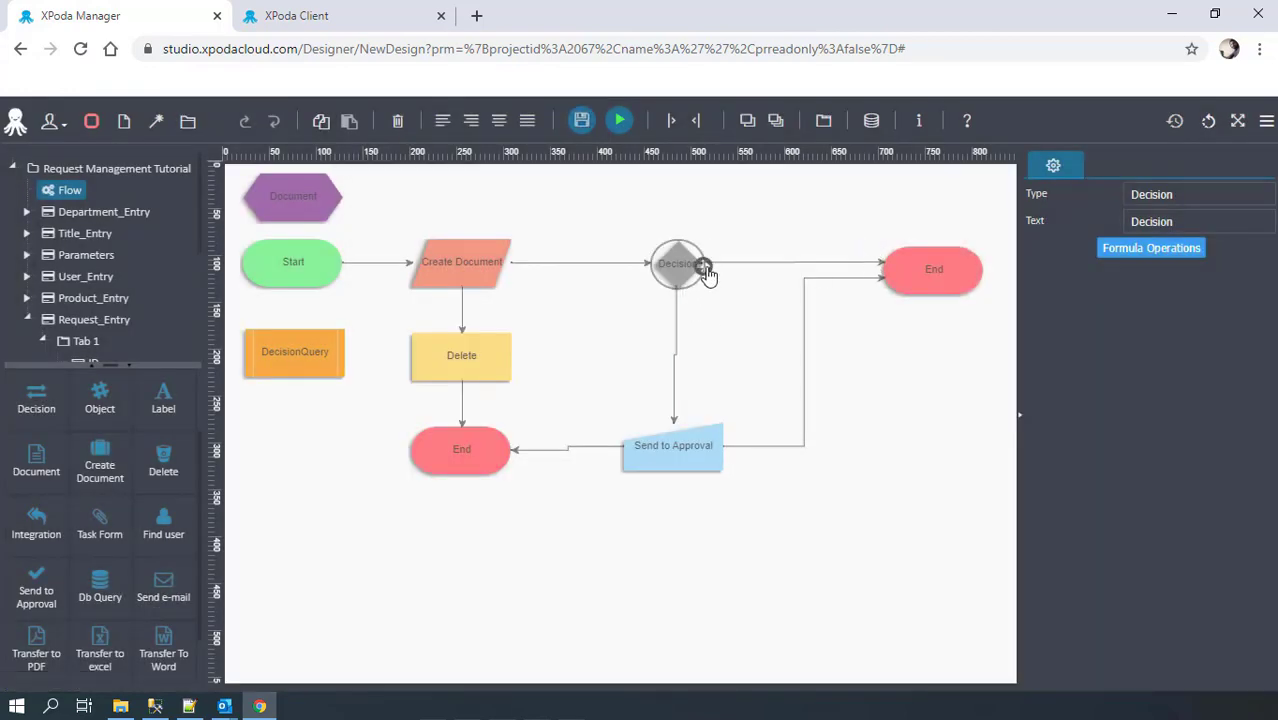
Set the resource result of the connection from Decision to End to Complite
{"action": "left_click", "coordinate": [746, 273]}
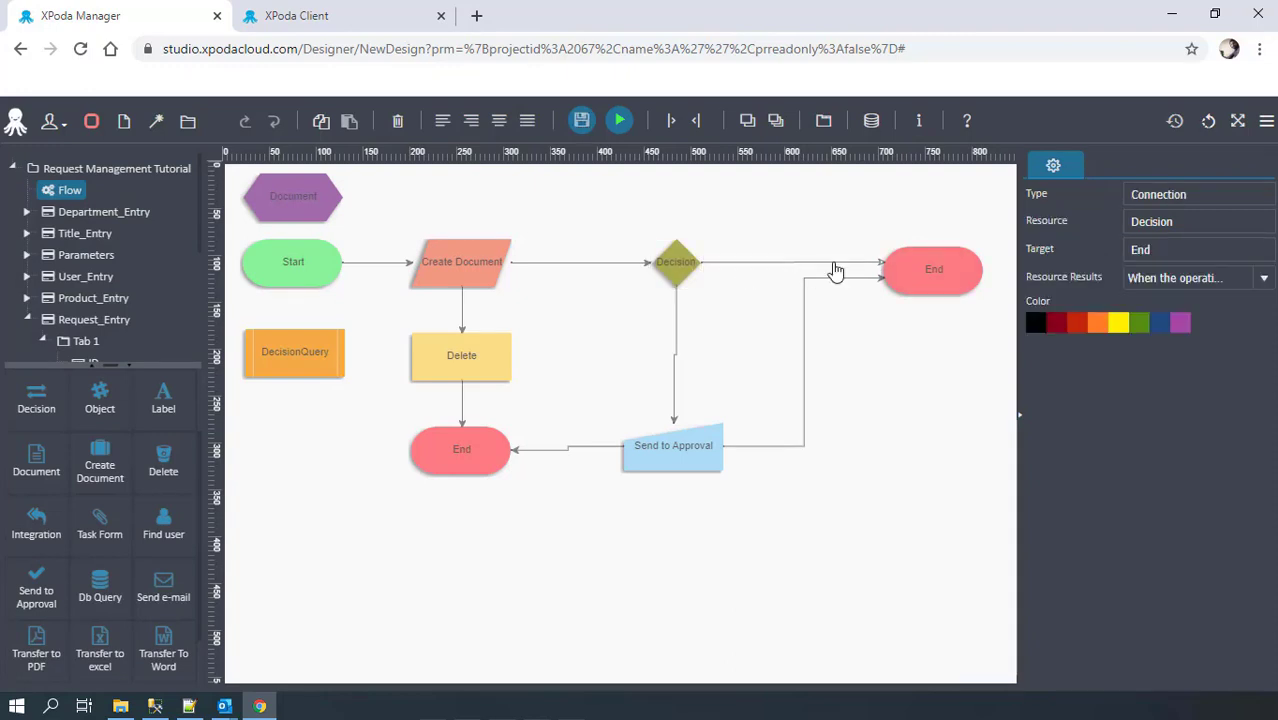
{"action": "left_click", "coordinate": [1252, 281]}
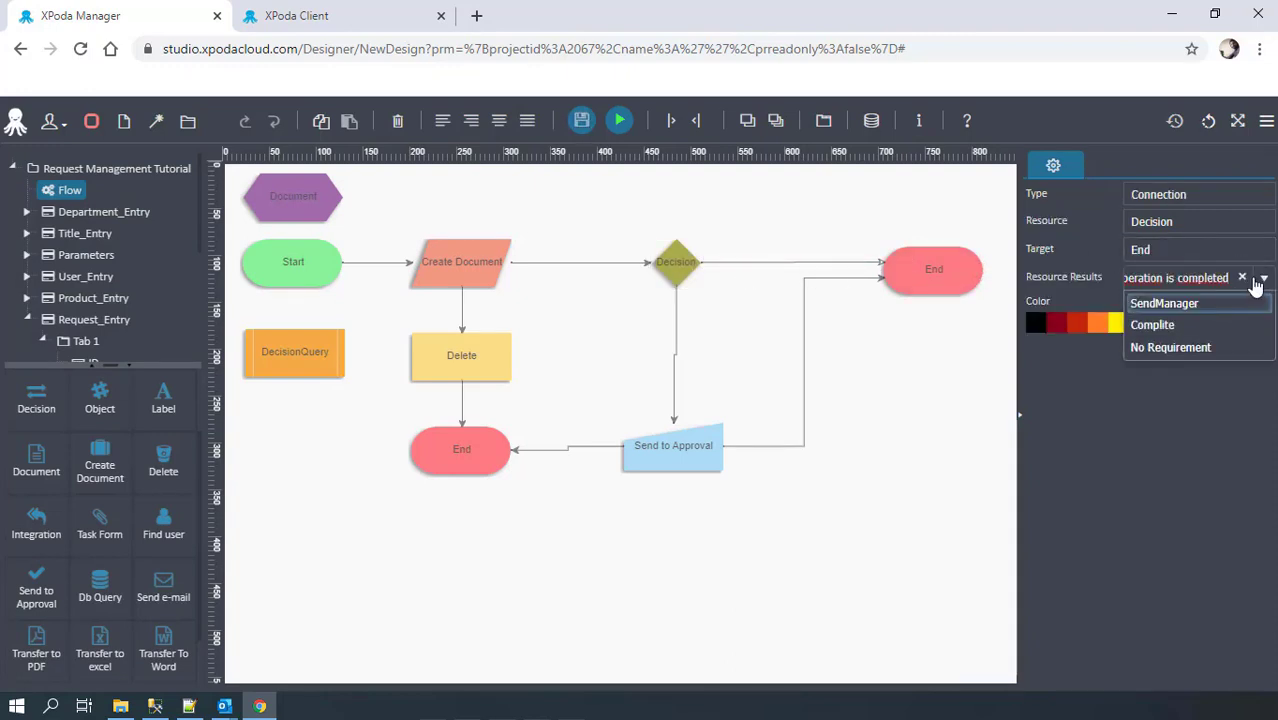
{"action": "left_click", "coordinate": [1172, 327]}
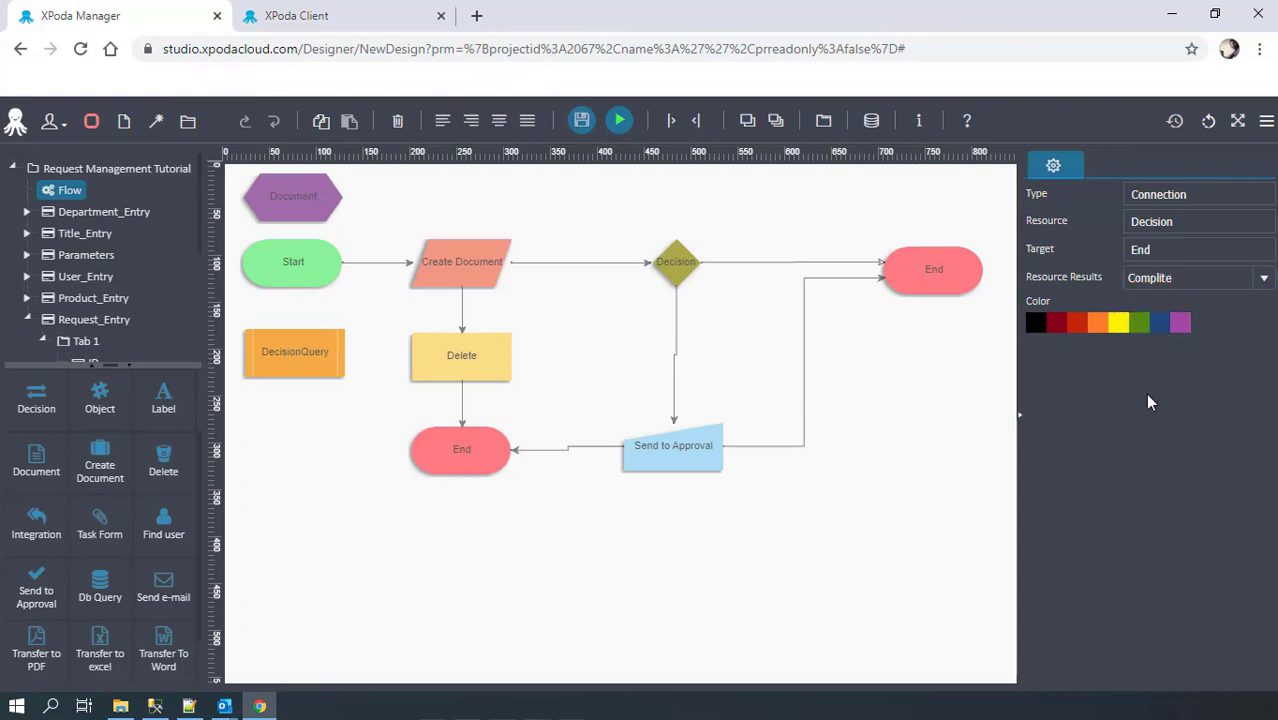
Set the resource result of the connection from Decision to Send to Approval to SendManager
{"action": "left_click", "coordinate": [678, 343]}
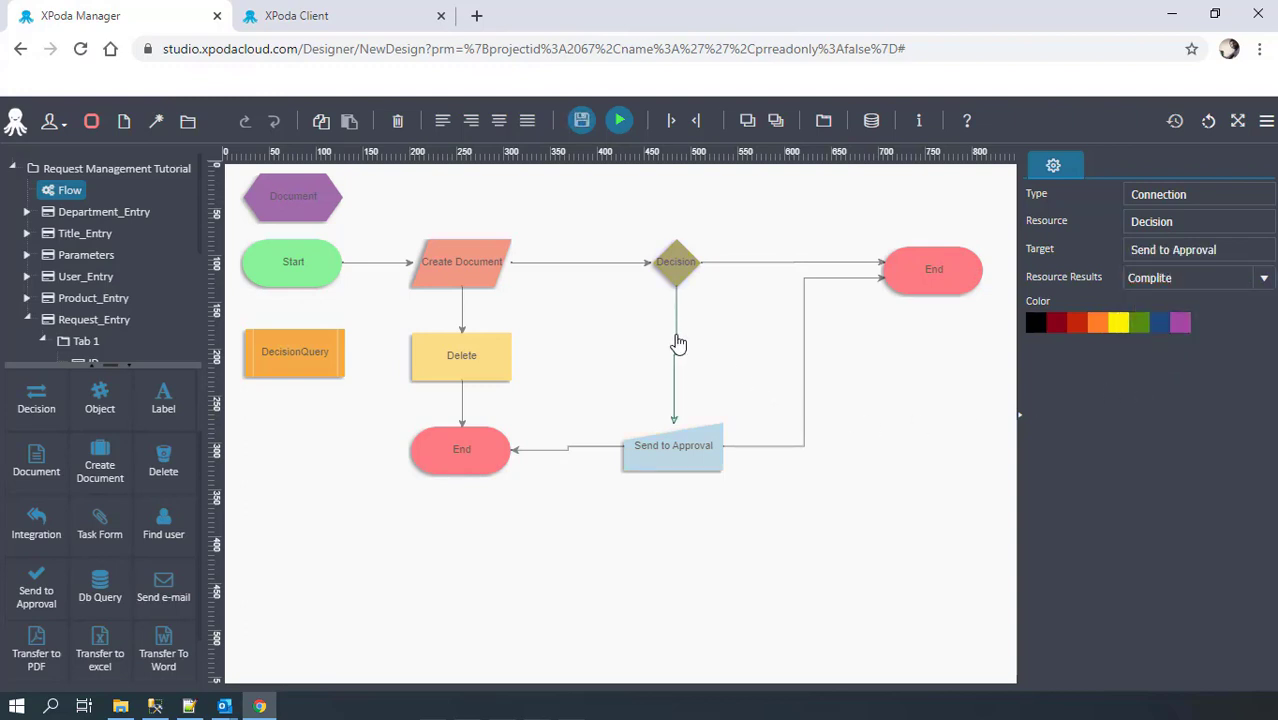
{"action": "left_click", "coordinate": [1264, 277]}
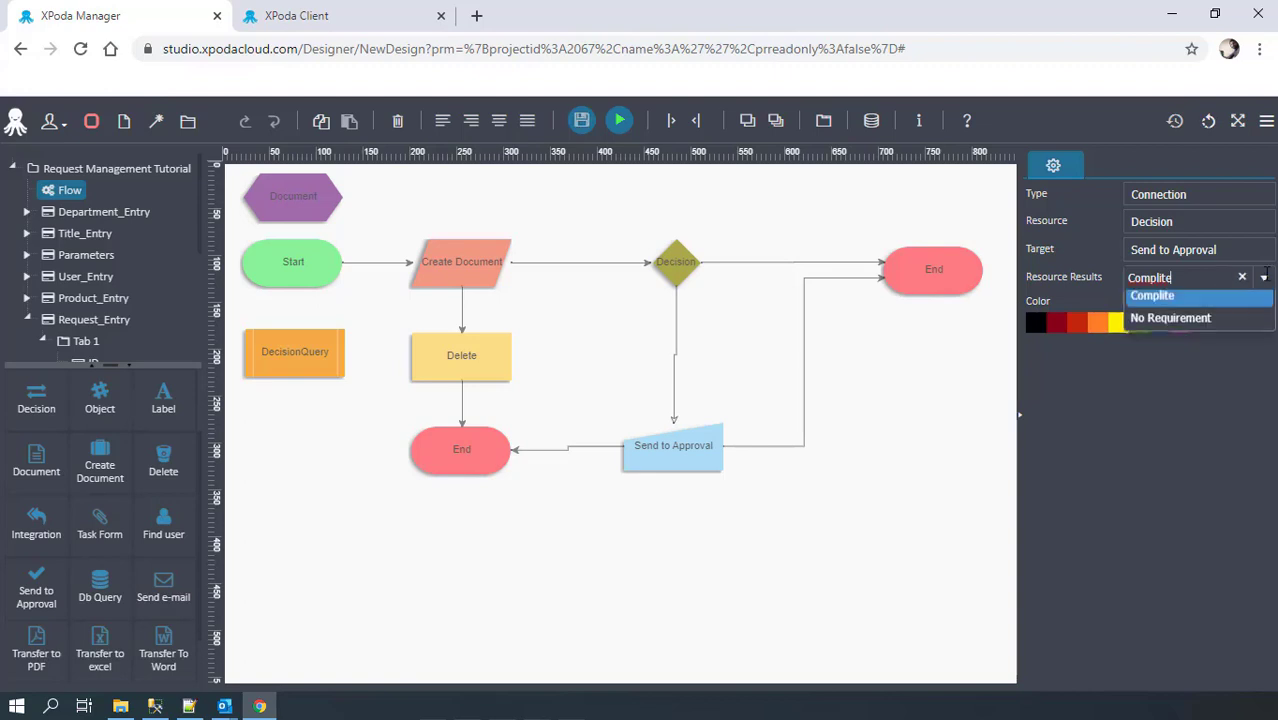
{"action": "left_click", "coordinate": [1195, 304]}
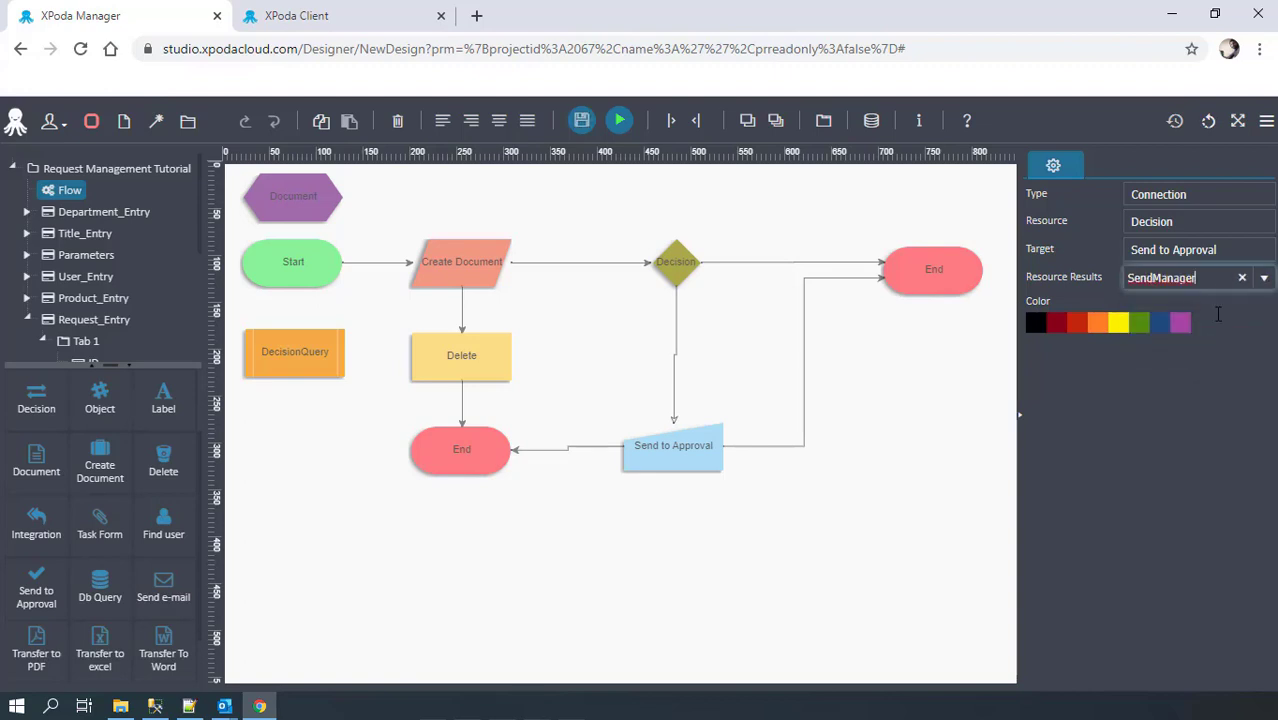
{"action": "left_click", "coordinate": [1220, 365]}
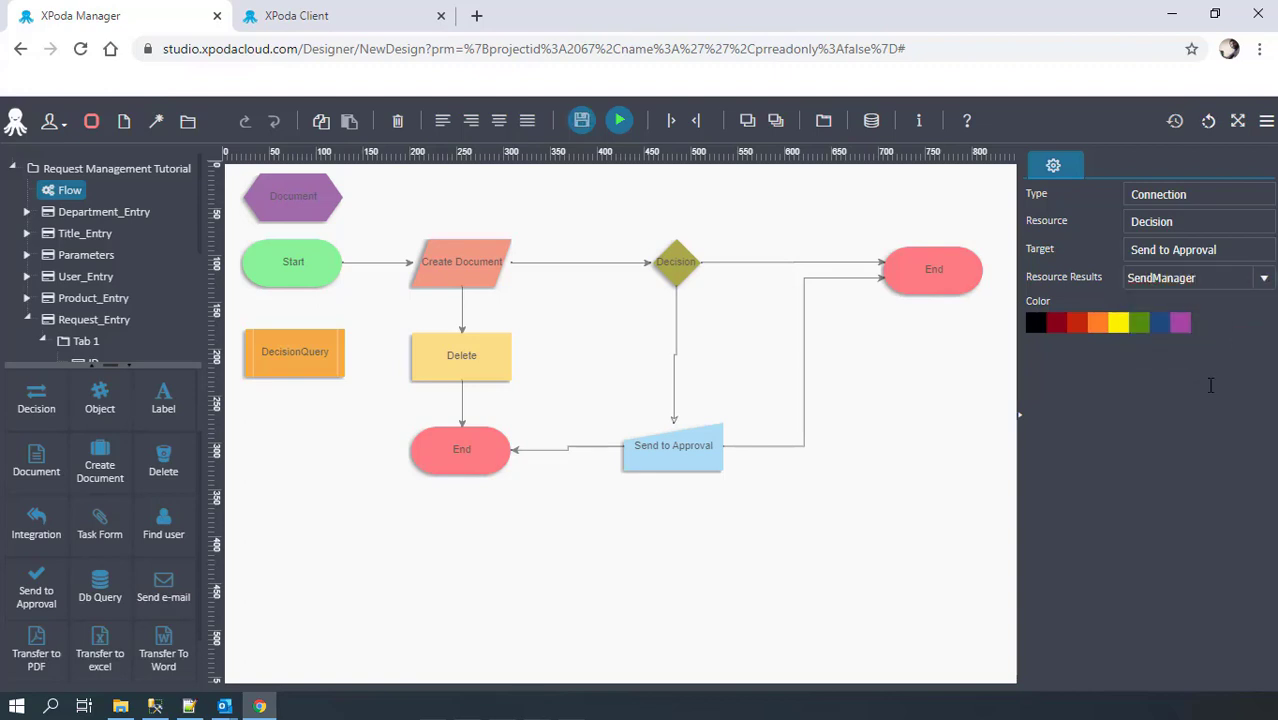
Assign the approving user in the user actions of the Send to Approval object and save the assignment
{"action": "left_click", "coordinate": [685, 453]}
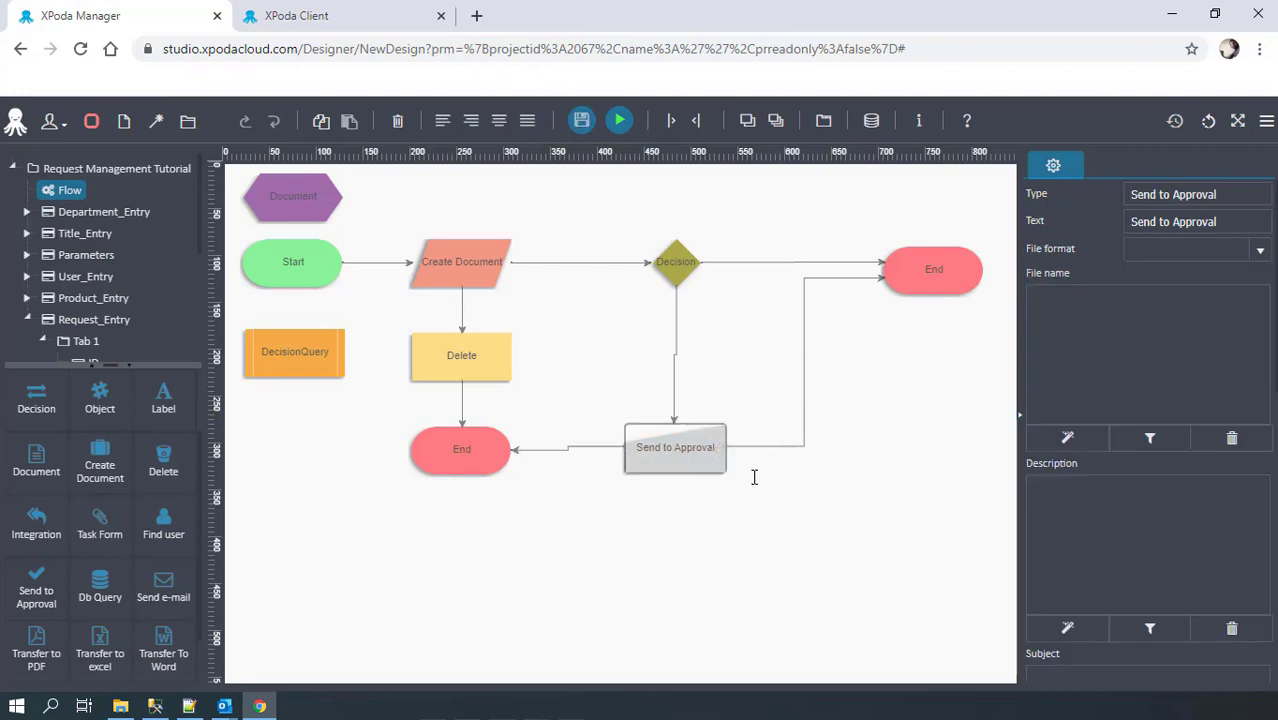
{"action": "left_click", "coordinate": [1208, 228]}
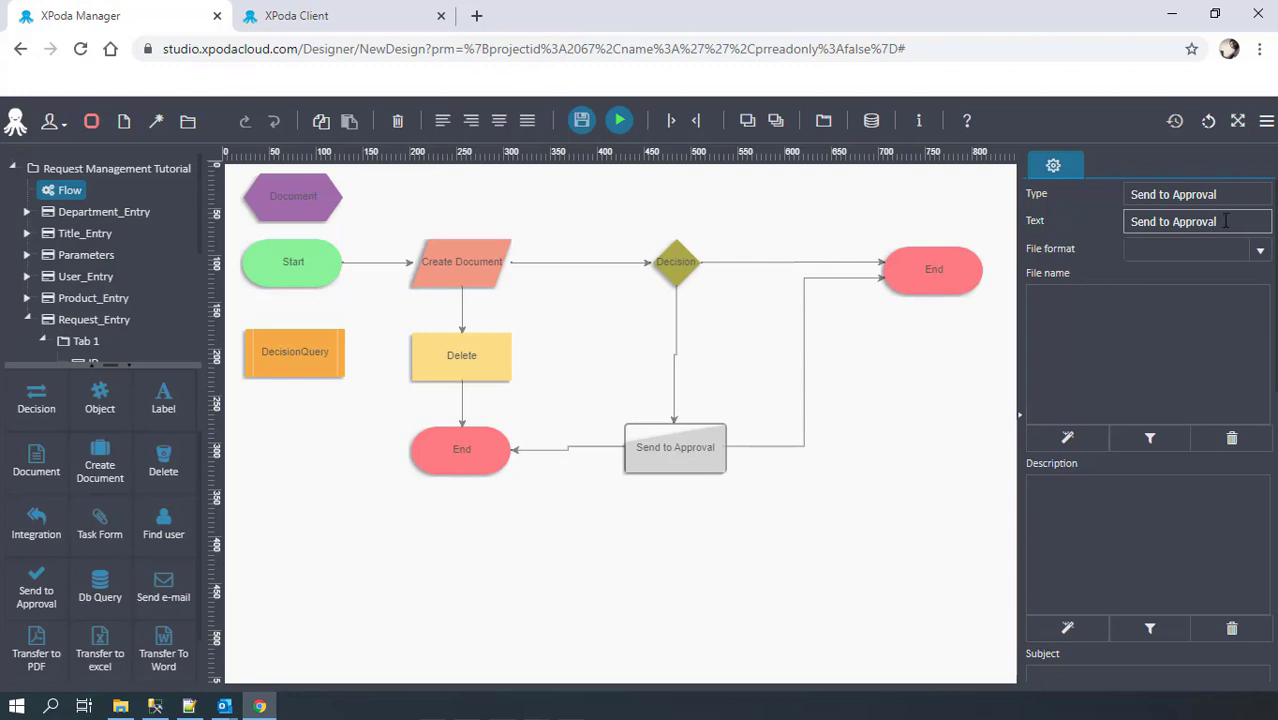
{"action": "scroll", "coordinate": [1118, 545], "scroll_direction": "down", "scroll_amount": 2}
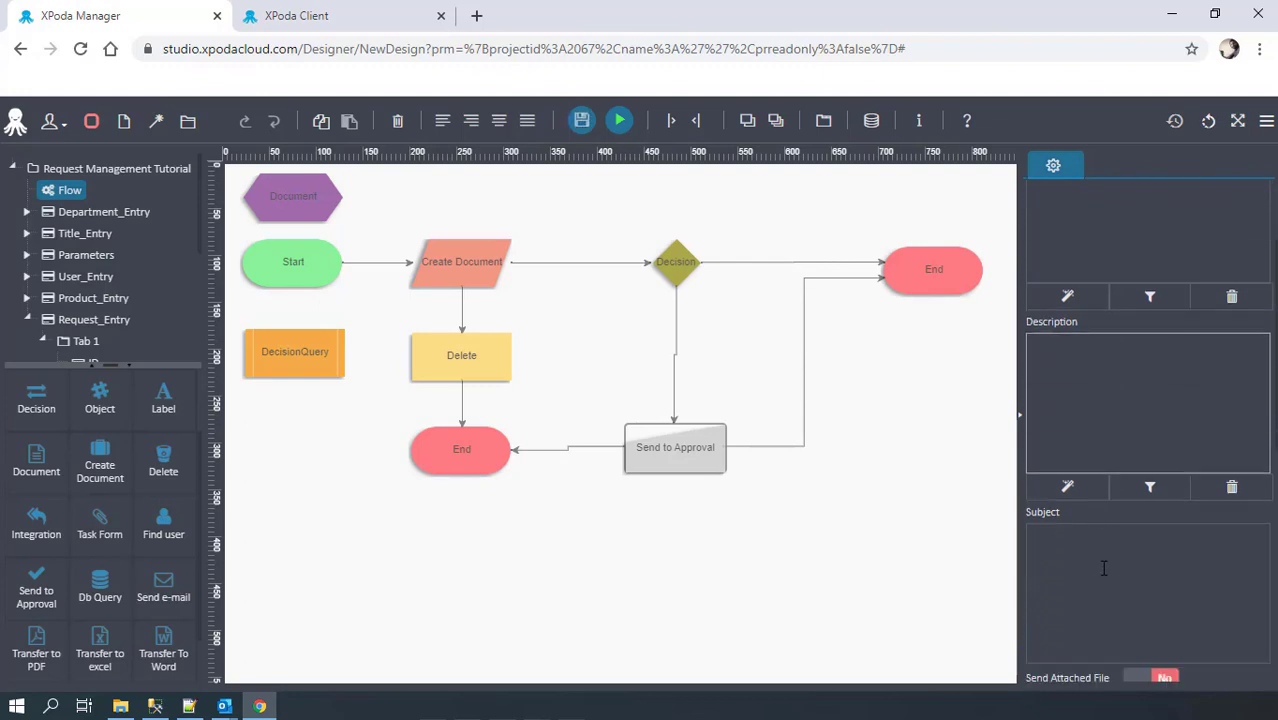
{"action": "scroll", "coordinate": [1118, 545], "scroll_direction": "down", "scroll_amount": 5}
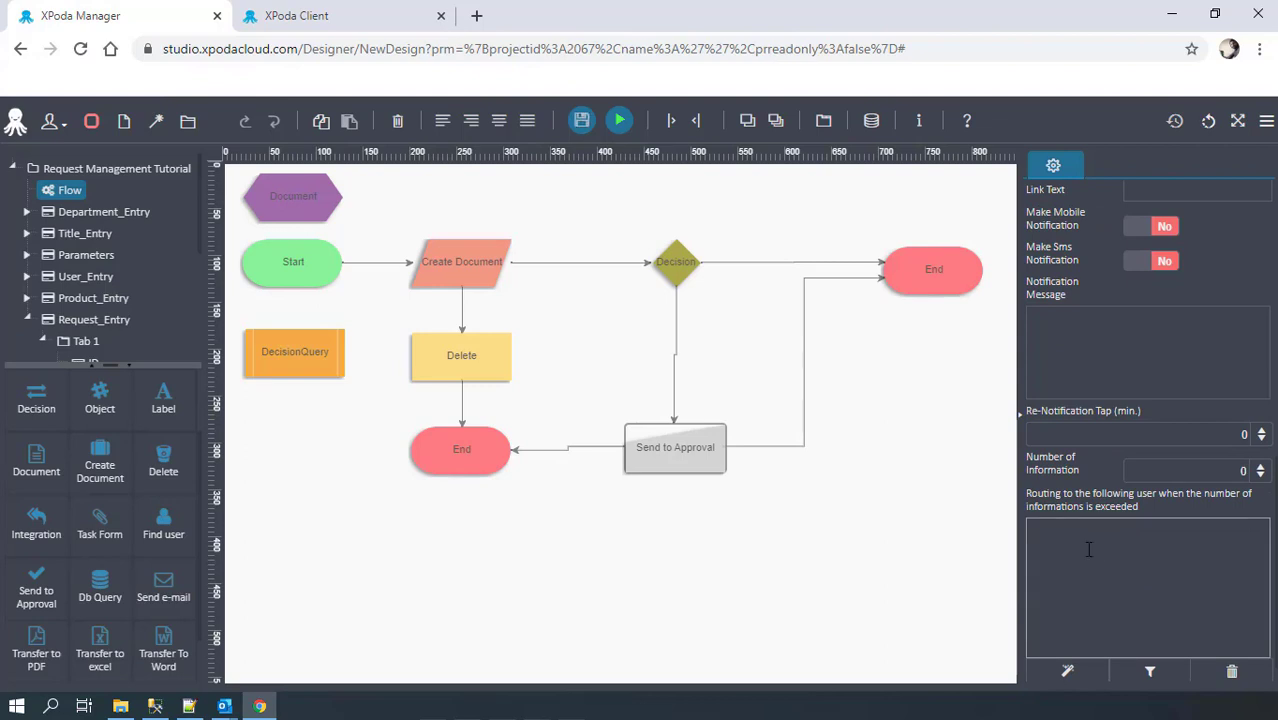
{"action": "scroll", "coordinate": [1088, 542], "scroll_direction": "down", "scroll_amount": 1}
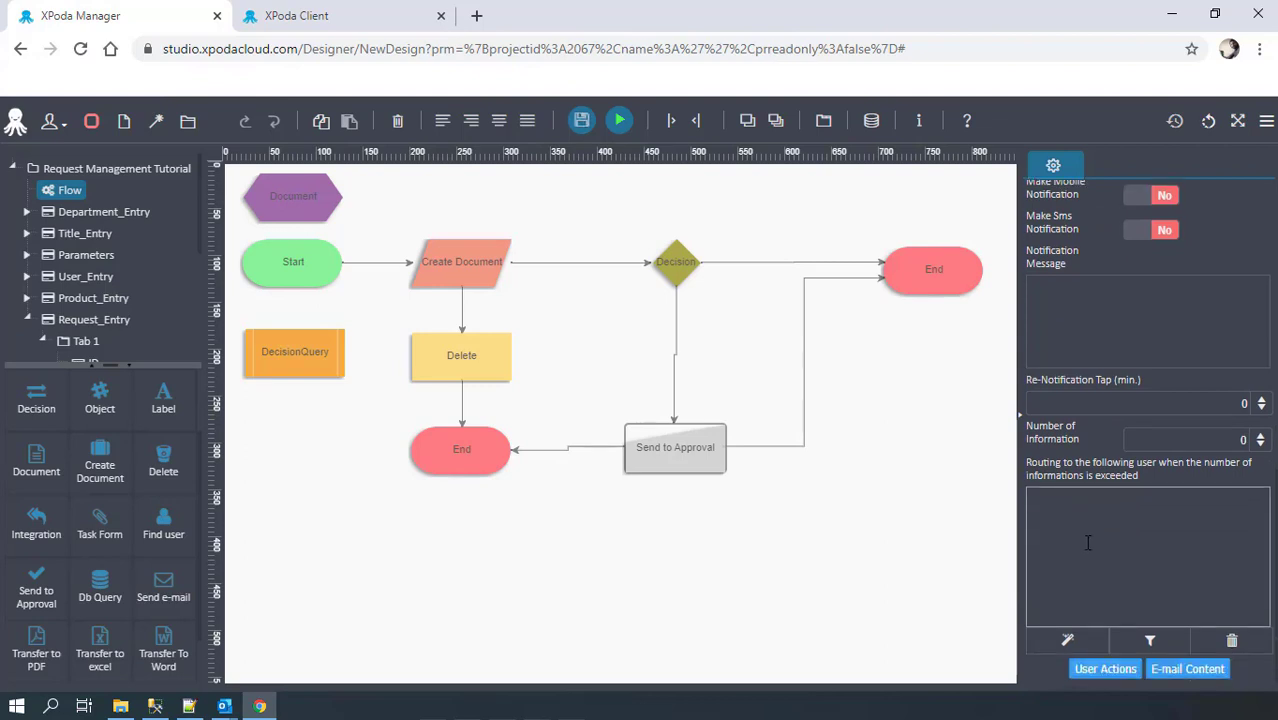
{"action": "left_click", "coordinate": [1104, 668]}
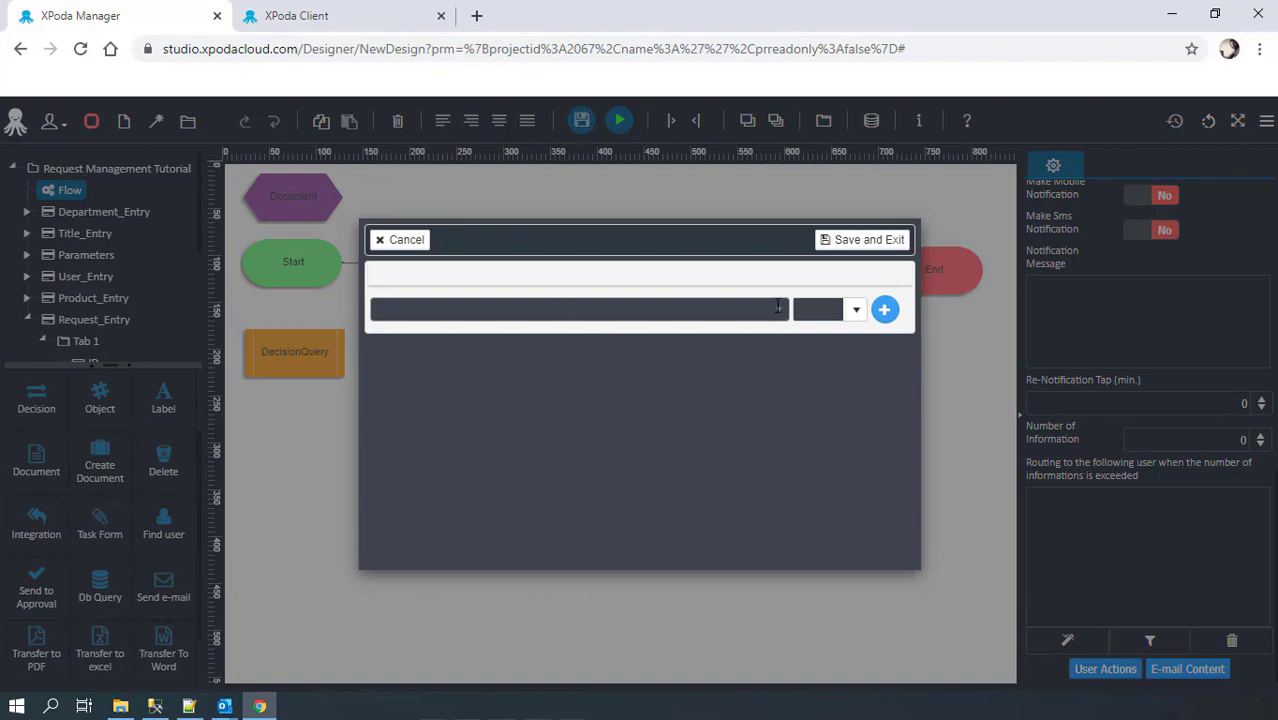
{"action": "left_click", "coordinate": [777, 308]}
{"action": "scroll", "coordinate": [500, 490], "scroll_direction": "down", "scroll_amount": 1}
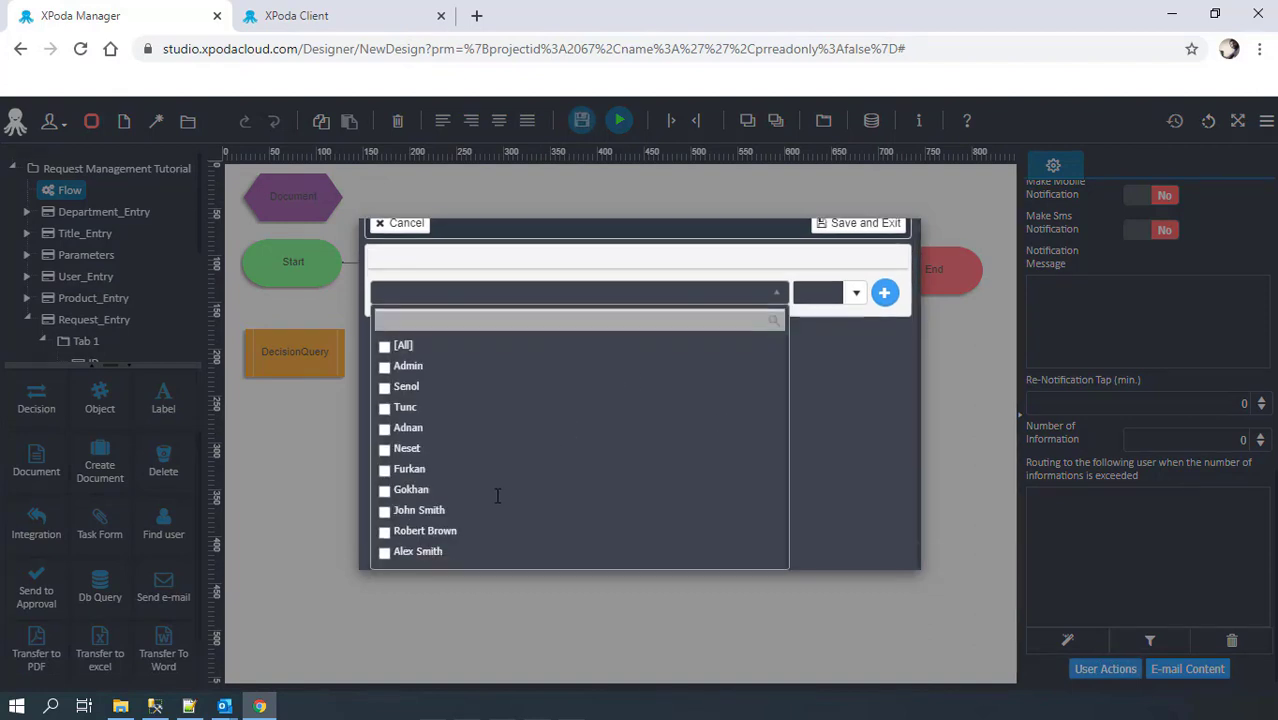
{"action": "left_click", "coordinate": [384, 511]}
{"action": "scroll", "coordinate": [817, 373], "scroll_direction": "up", "scroll_amount": 1}
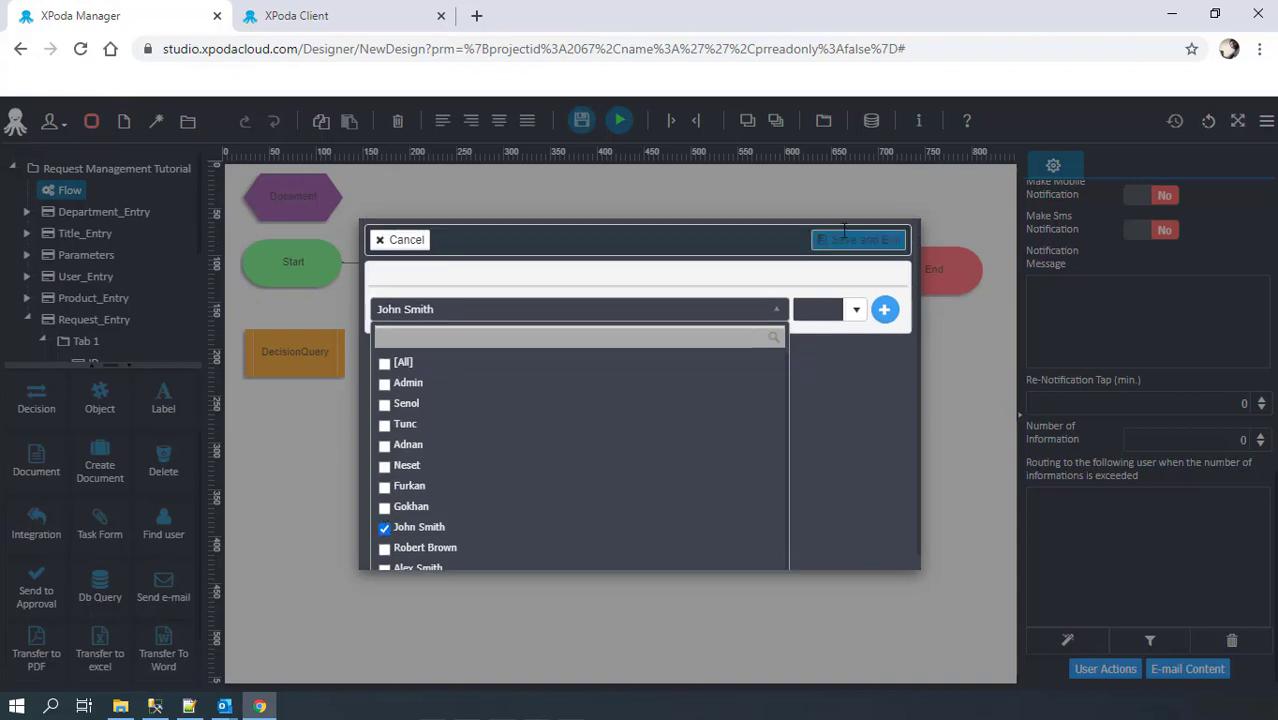
{"action": "left_click", "coordinate": [845, 237]}
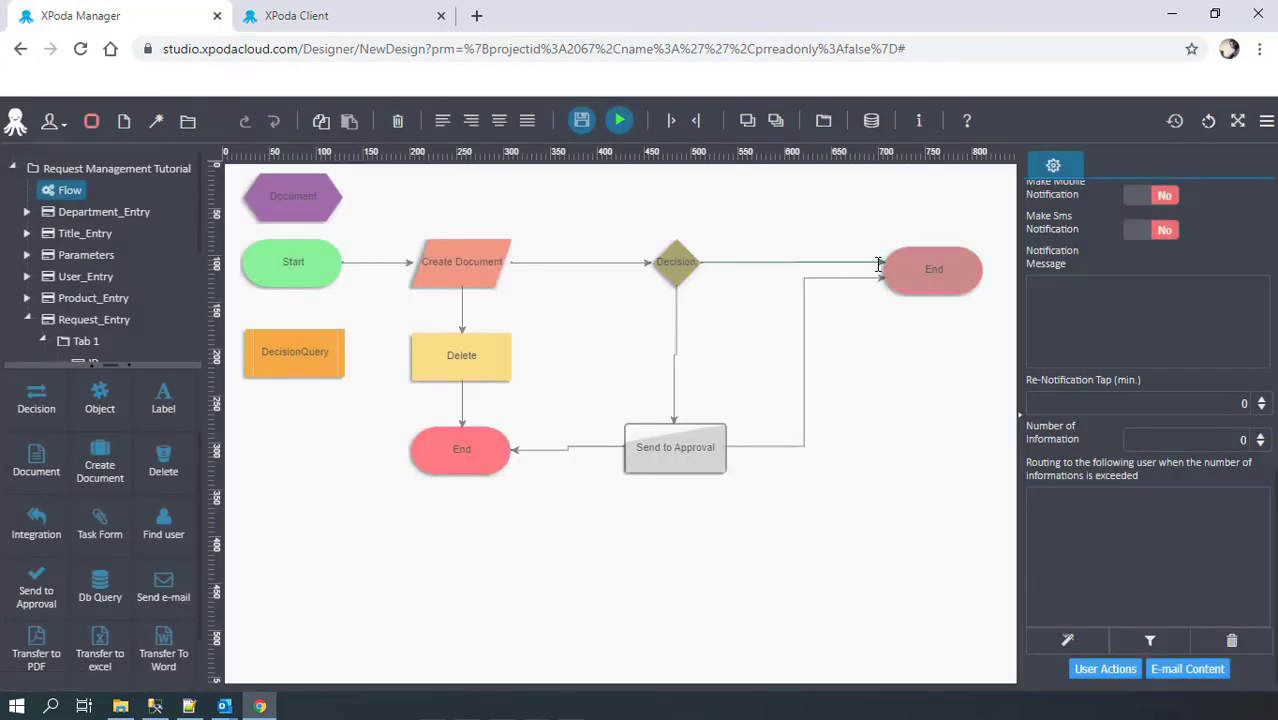
Set the resource result of the connection from Send to Approval to the End shared with Decision to When approved
{"action": "left_click", "coordinate": [769, 446]}
{"action": "left_click", "coordinate": [1263, 277]}
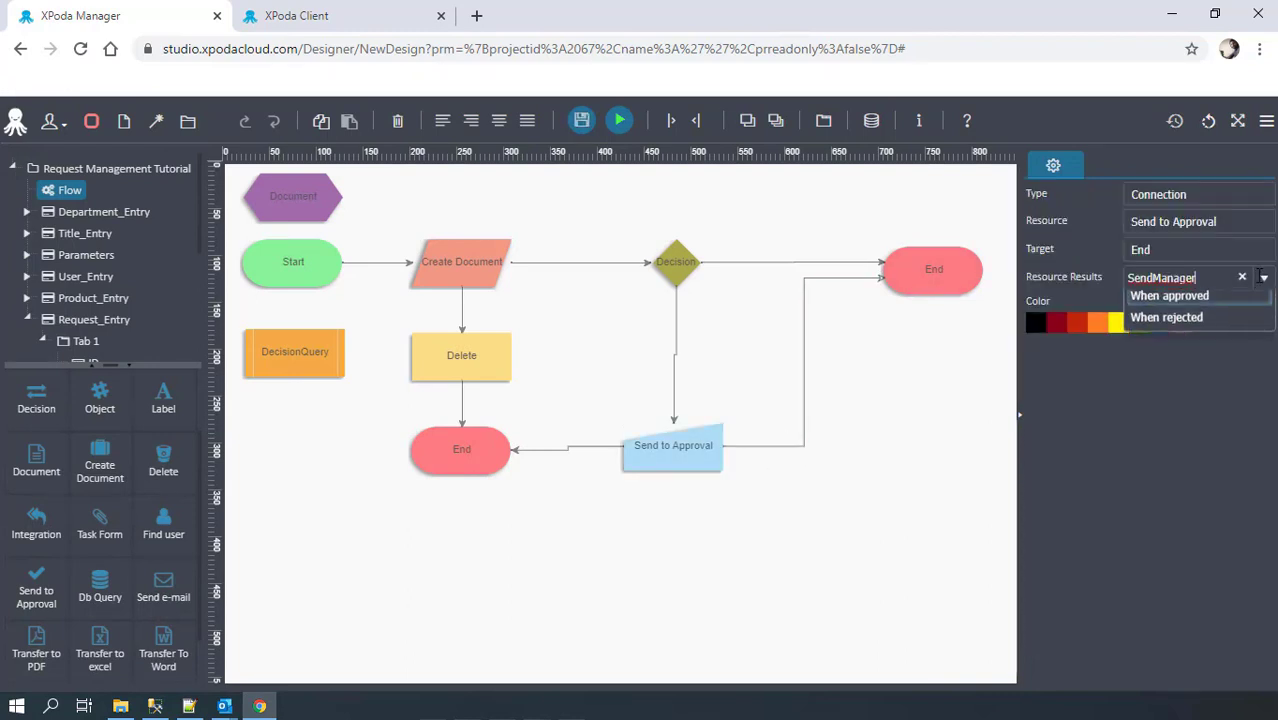
{"action": "left_click", "coordinate": [1216, 304]}
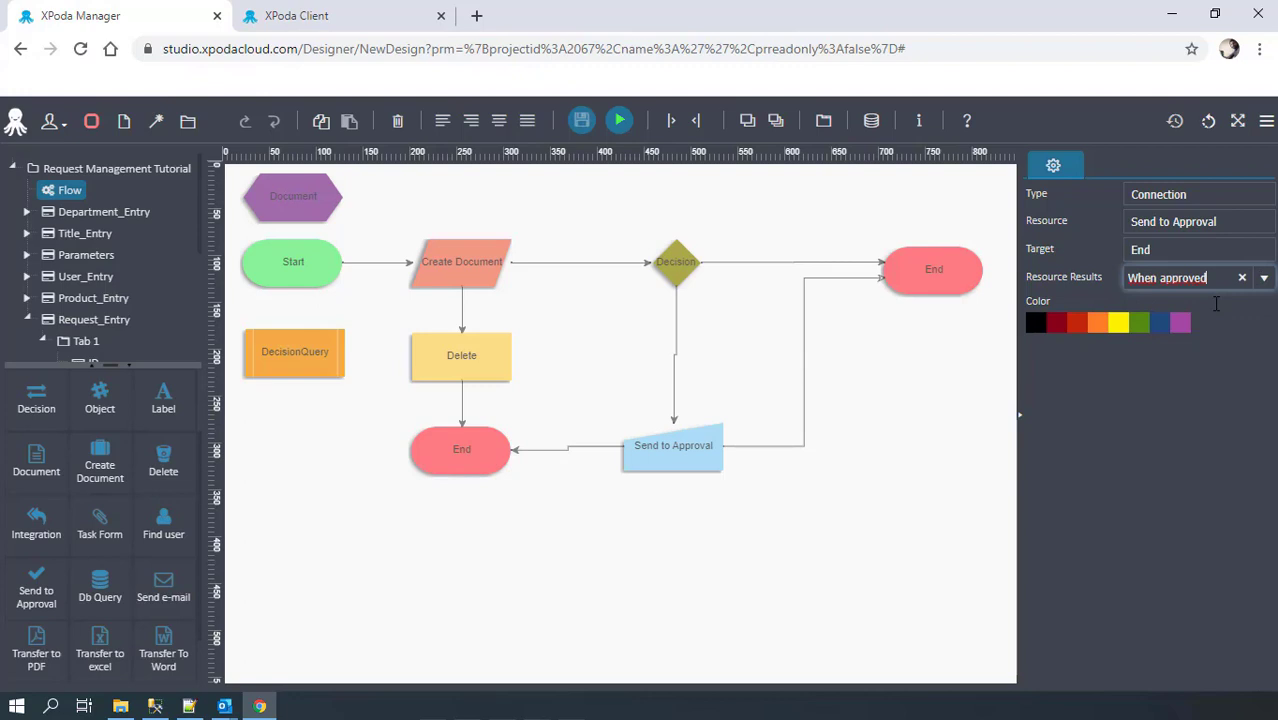
{"action": "left_click", "coordinate": [1112, 408]}
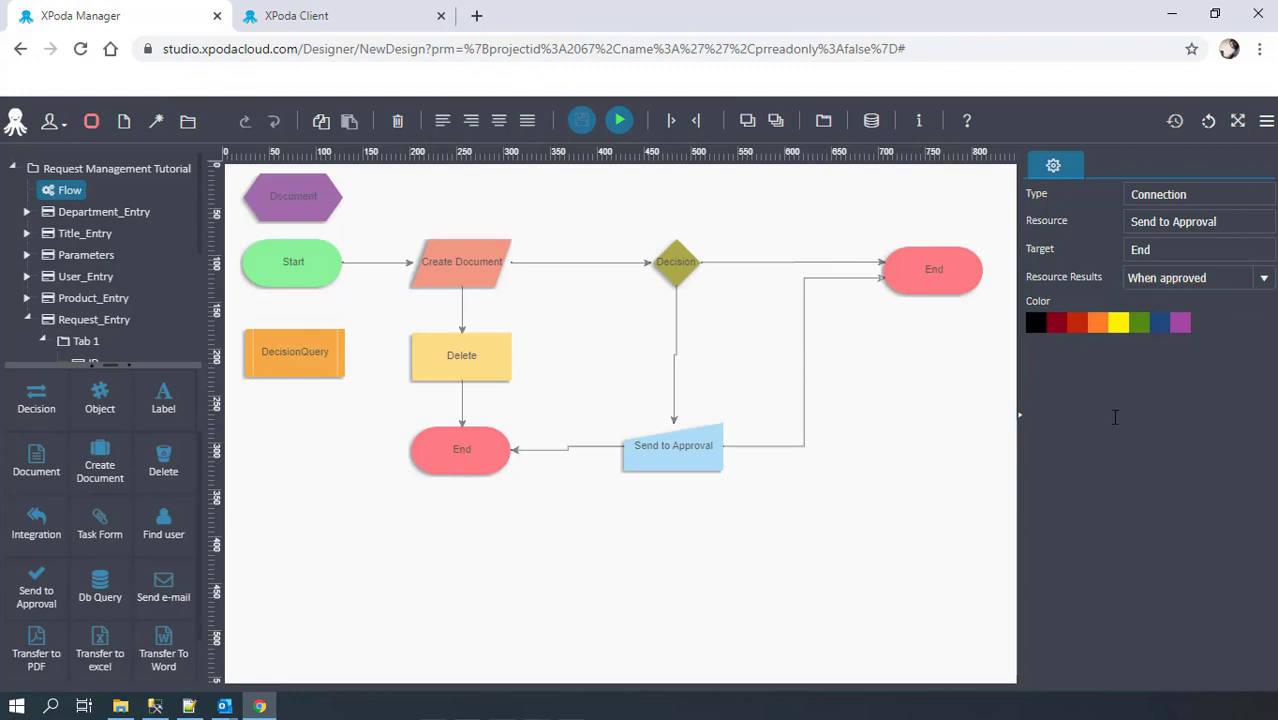
Set the connection from Send to Approval to the End below Delete to When rejected, and check the results of the Decision and approval connections
{"action": "left_click", "coordinate": [584, 448]}
{"action": "left_click", "coordinate": [1262, 278]}
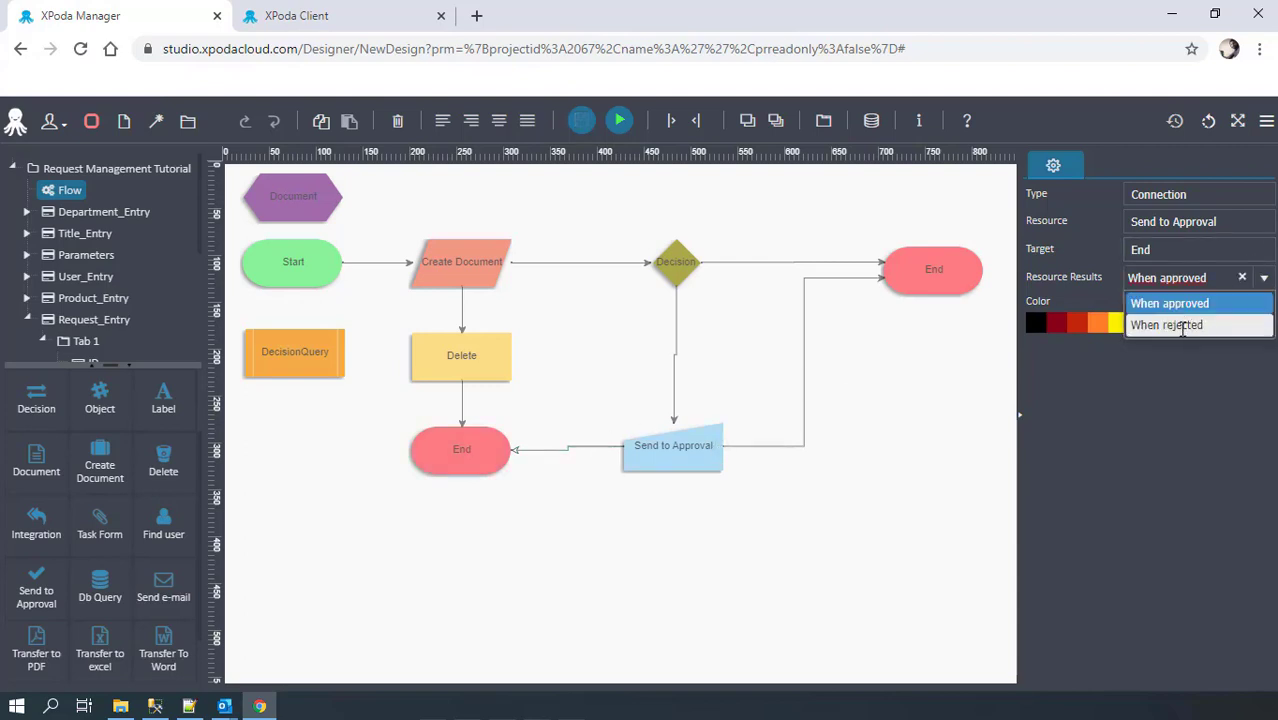
{"action": "left_click", "coordinate": [1183, 326]}
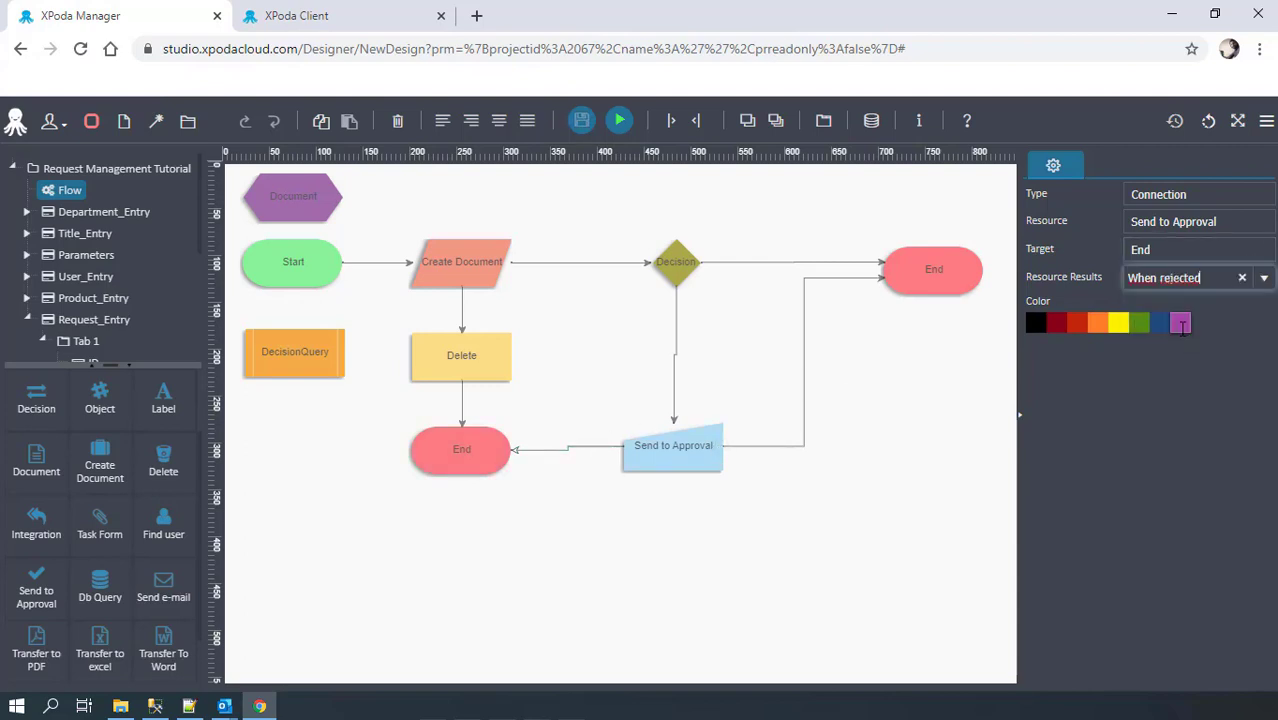
{"action": "left_click", "coordinate": [756, 447]}
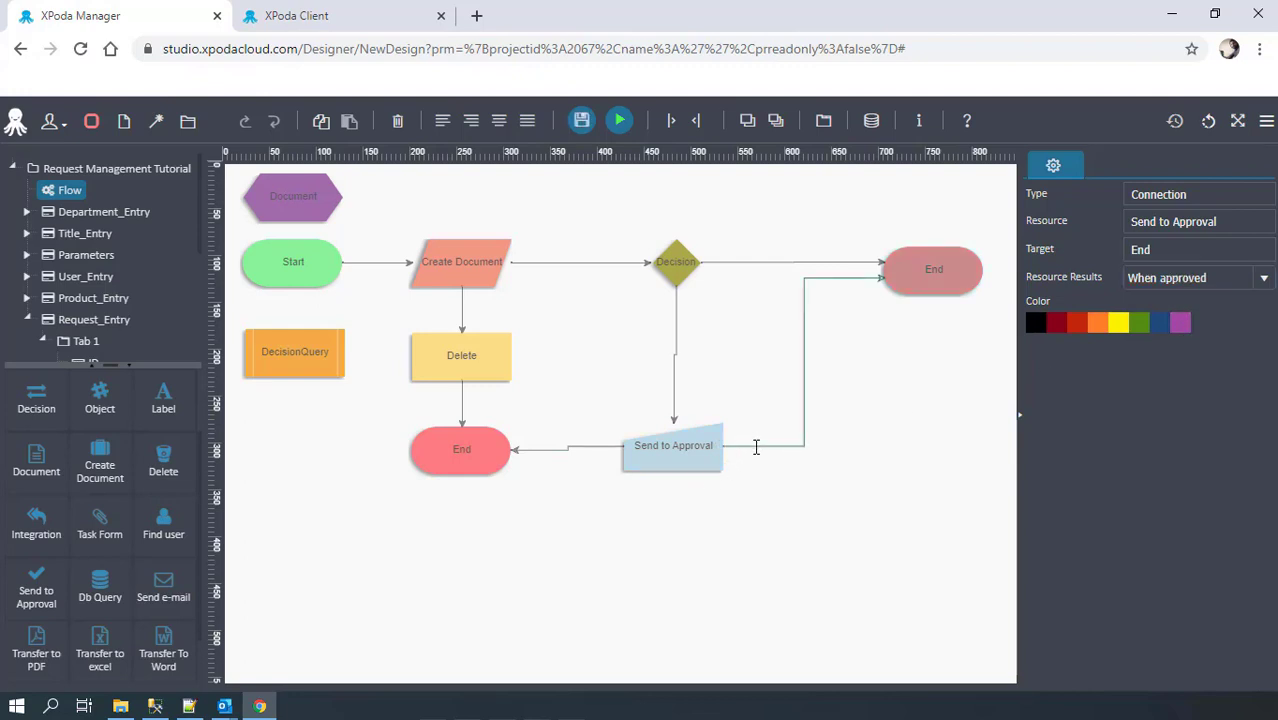
{"action": "left_click", "coordinate": [576, 447]}
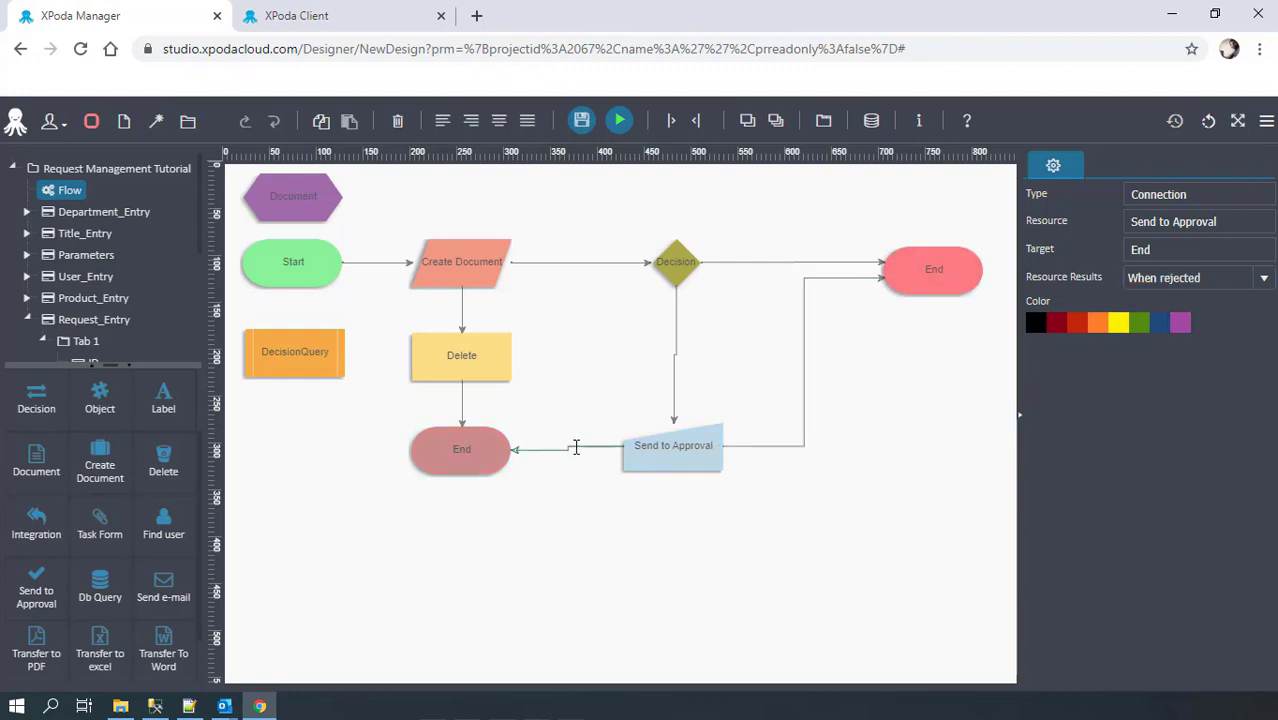
{"action": "left_click", "coordinate": [677, 344]}
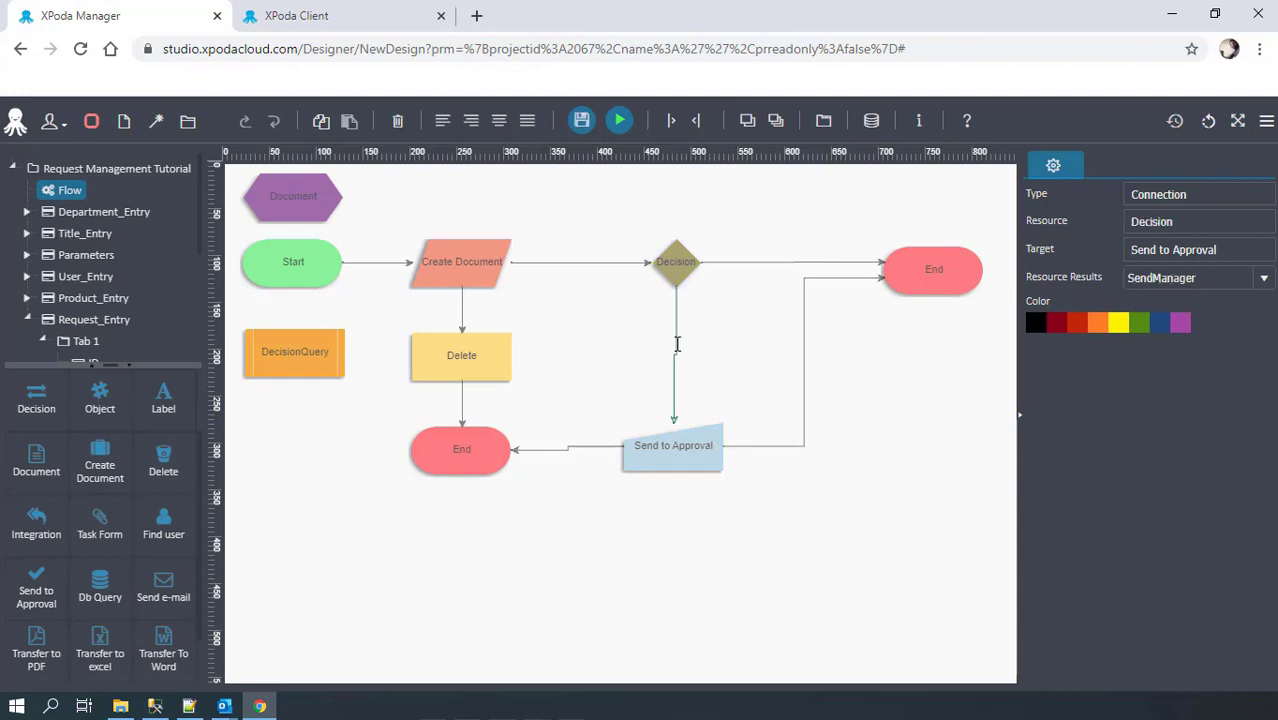
{"action": "left_click", "coordinate": [769, 263]}
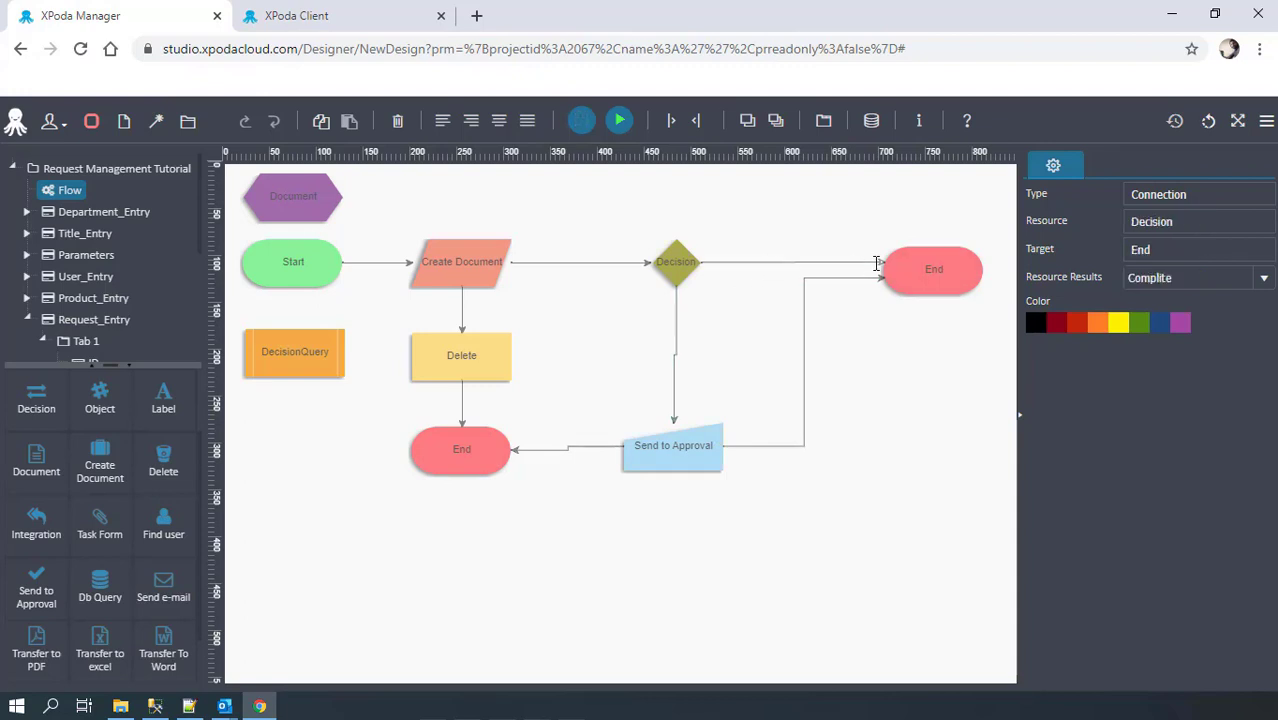
Rename the End object that follows Decision as Complited and save the flow
{"action": "left_click", "coordinate": [917, 268]}
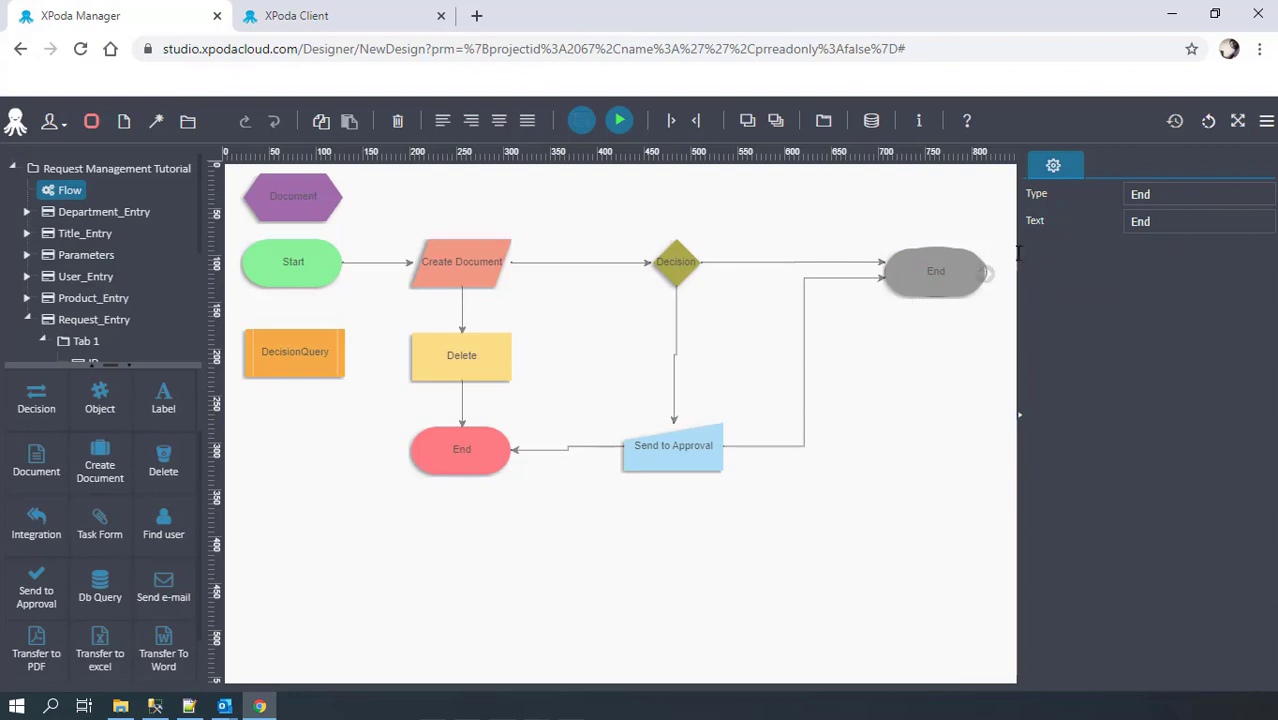
{"action": "left_click_drag", "start_coordinate": [1172, 216], "coordinate": [1133, 218]}
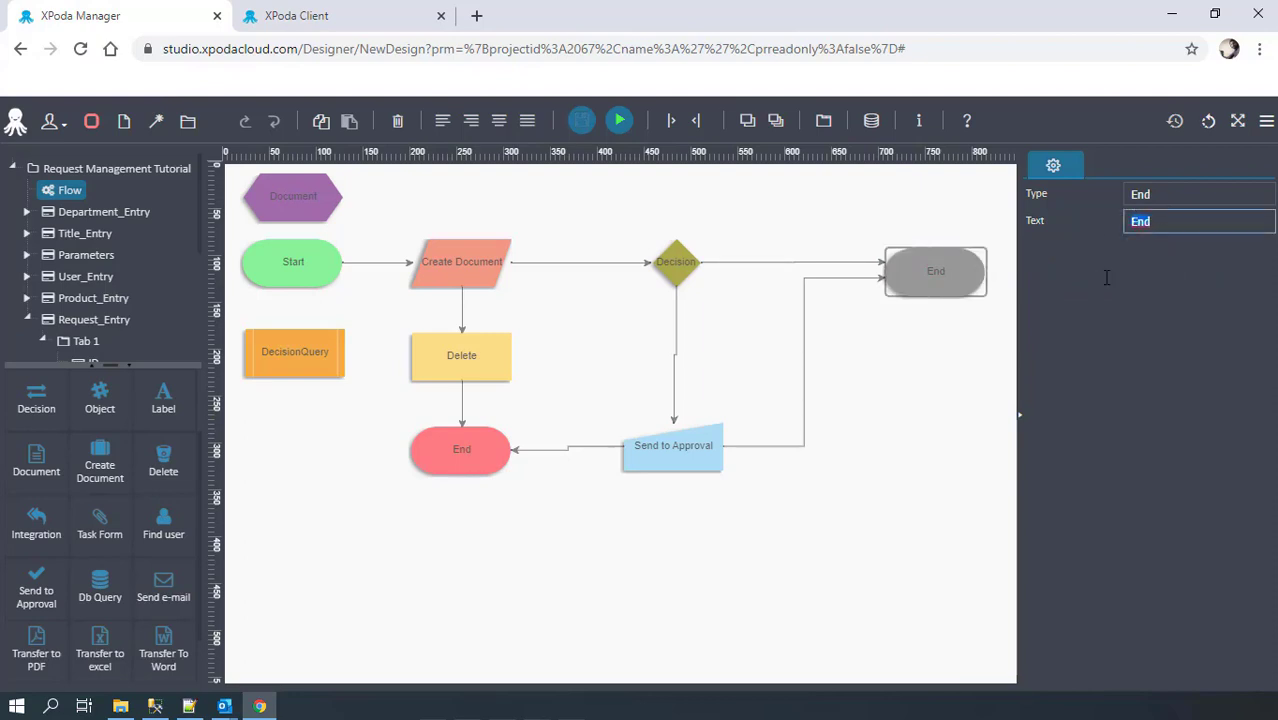
{"action": "type", "text": "Complited"}
{"action": "key", "text": "Return"}
{"action": "left_click", "coordinate": [947, 345]}
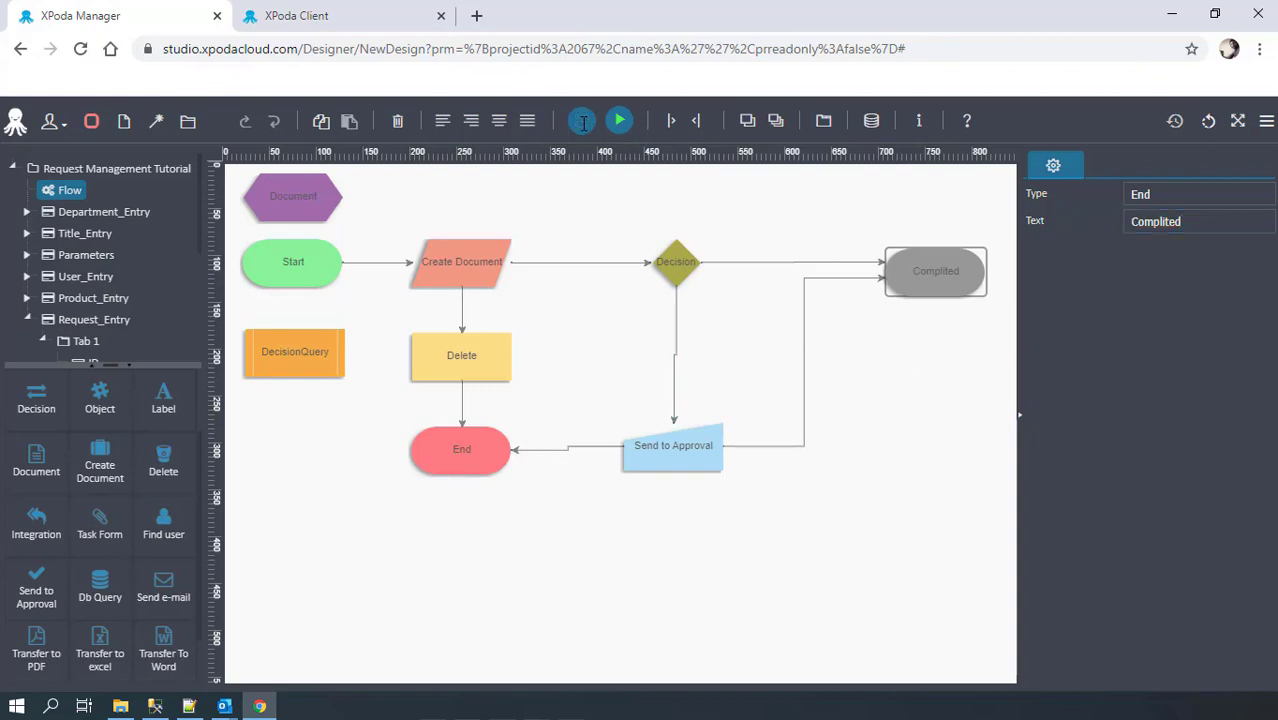
{"action": "left_click", "coordinate": [583, 121]}
Create a new responsive form and name it Confirmation_Screen
{"action": "left_click", "coordinate": [28, 318]}
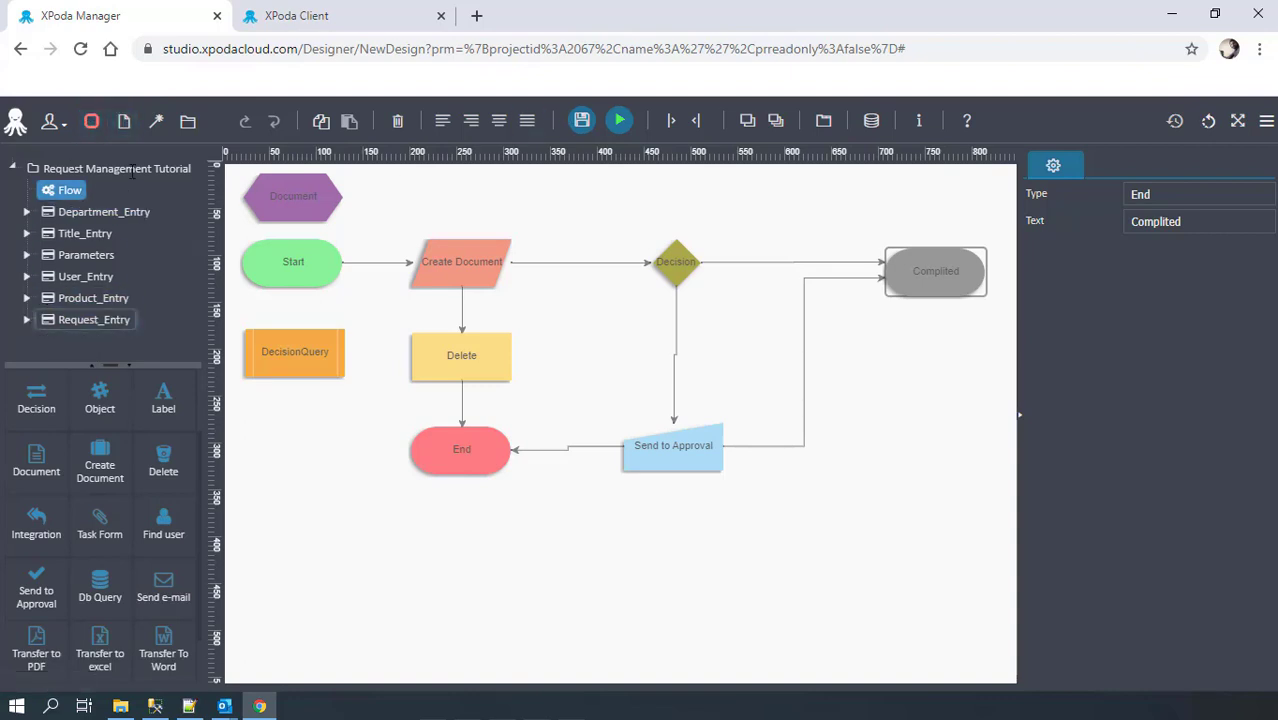
{"action": "left_click", "coordinate": [125, 121]}
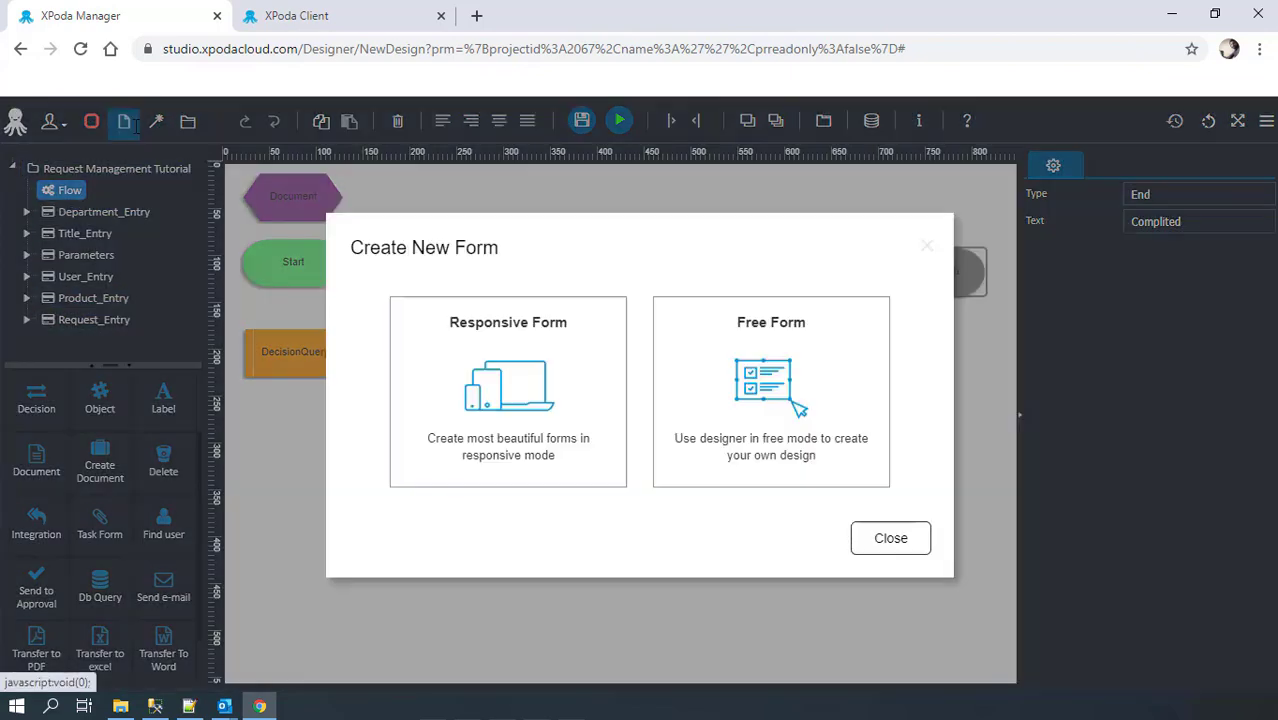
{"action": "left_click", "coordinate": [490, 334]}
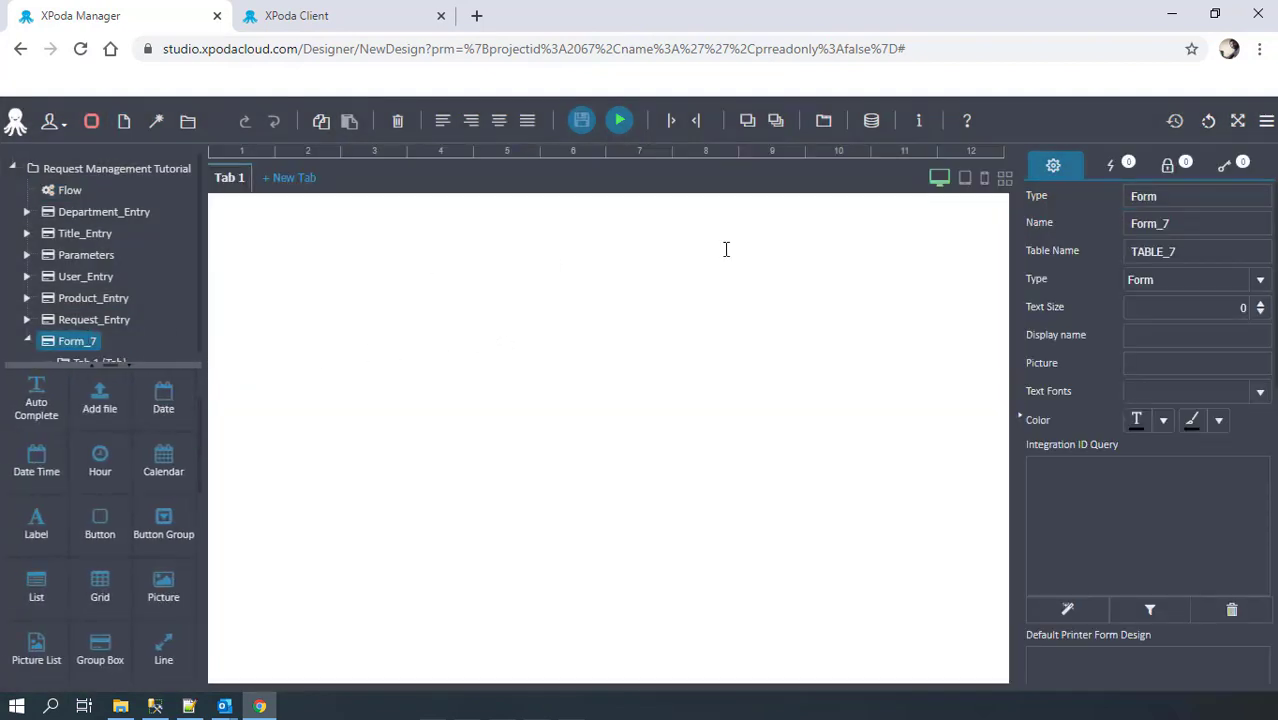
{"action": "left_click", "coordinate": [1170, 224]}
{"action": "type", "text": "Co"}
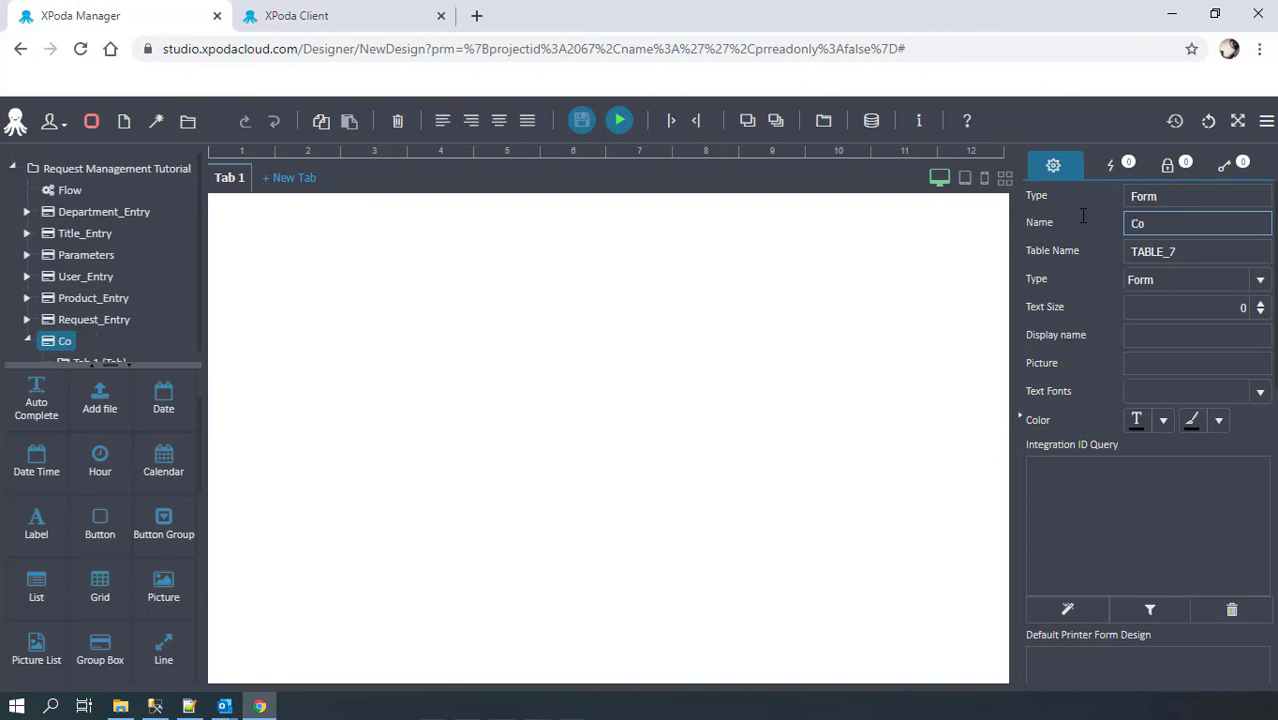
{"action": "type", "text": "nfirmation_Screen"}
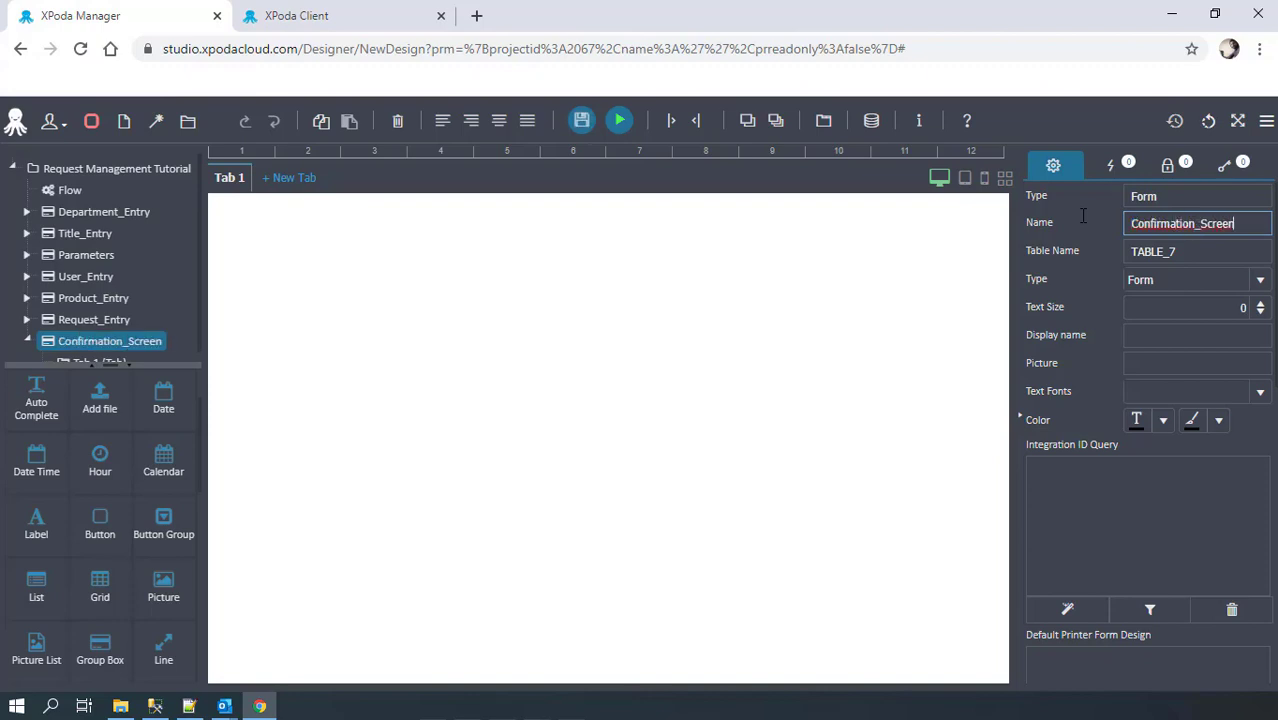
Change the Confirmation_Screen form's type to Rapor and clear its table name
{"action": "left_click", "coordinate": [1240, 289]}
{"action": "left_click", "coordinate": [1145, 327]}
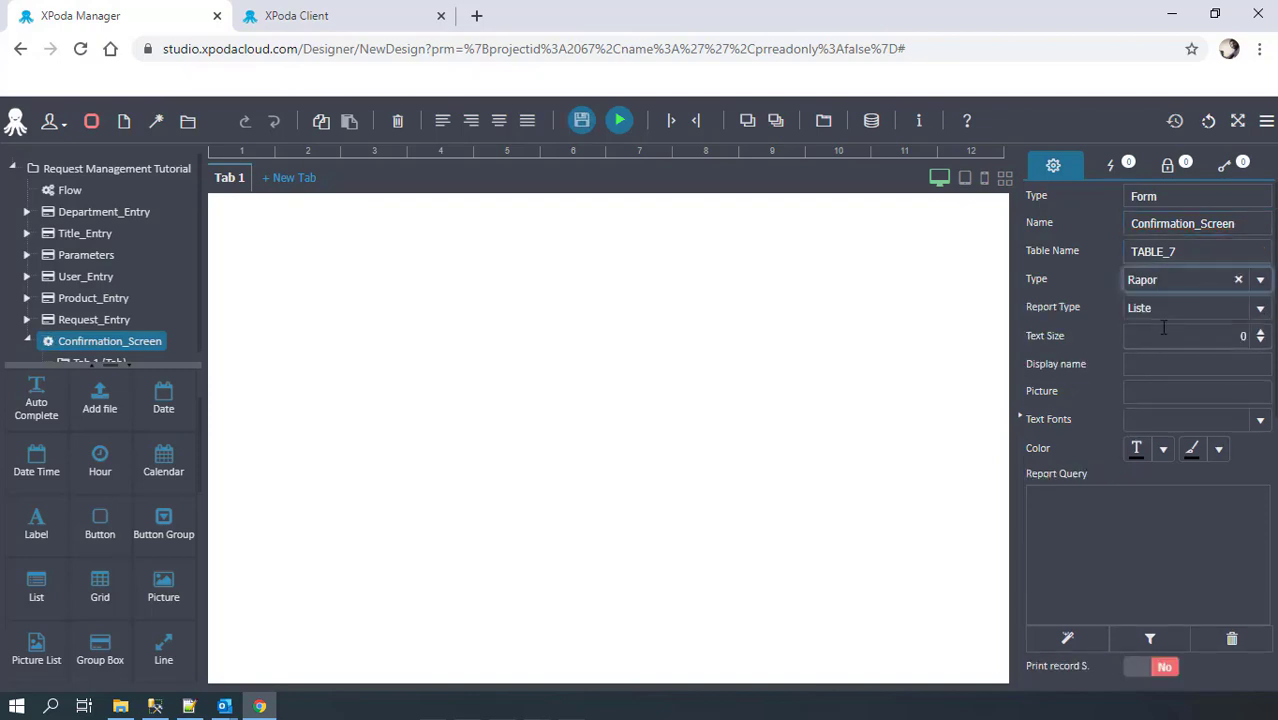
{"action": "double_click", "coordinate": [1196, 250]}
{"action": "key", "text": "BackSpace"}
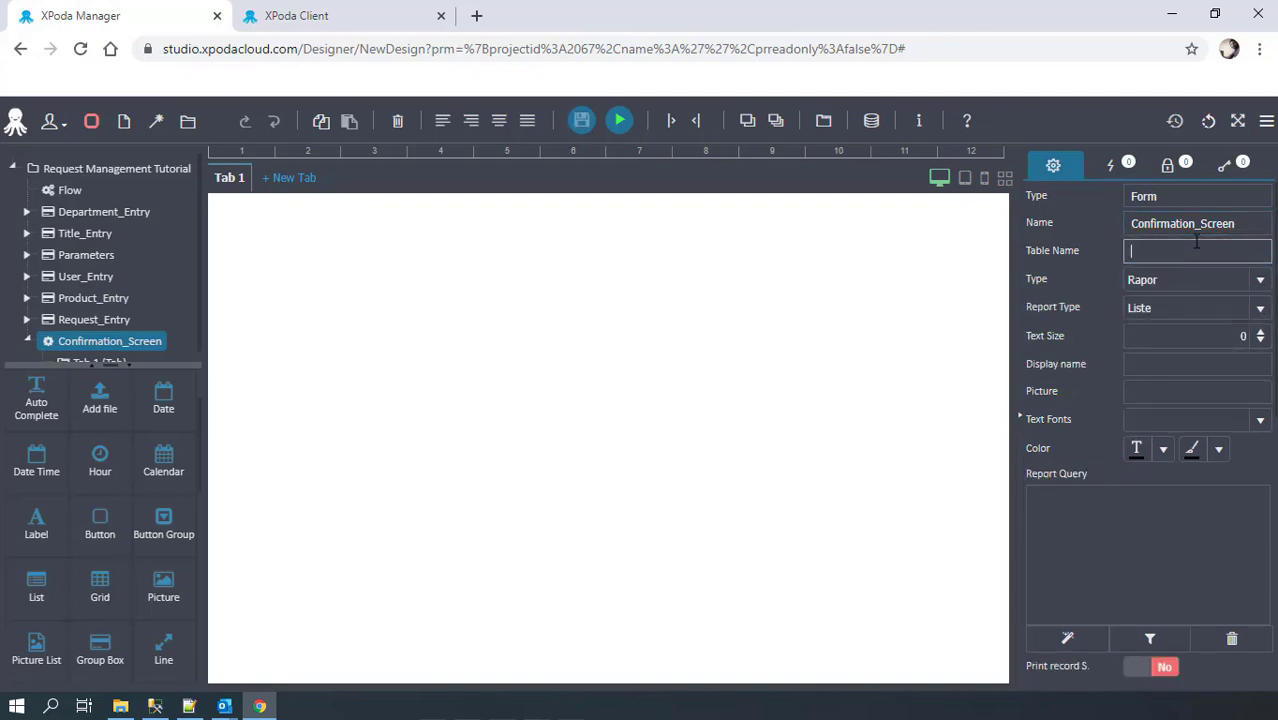
Set the form's display name to Confirmation Screen and place a List object on Tab 1
{"action": "left_click", "coordinate": [1150, 362]}
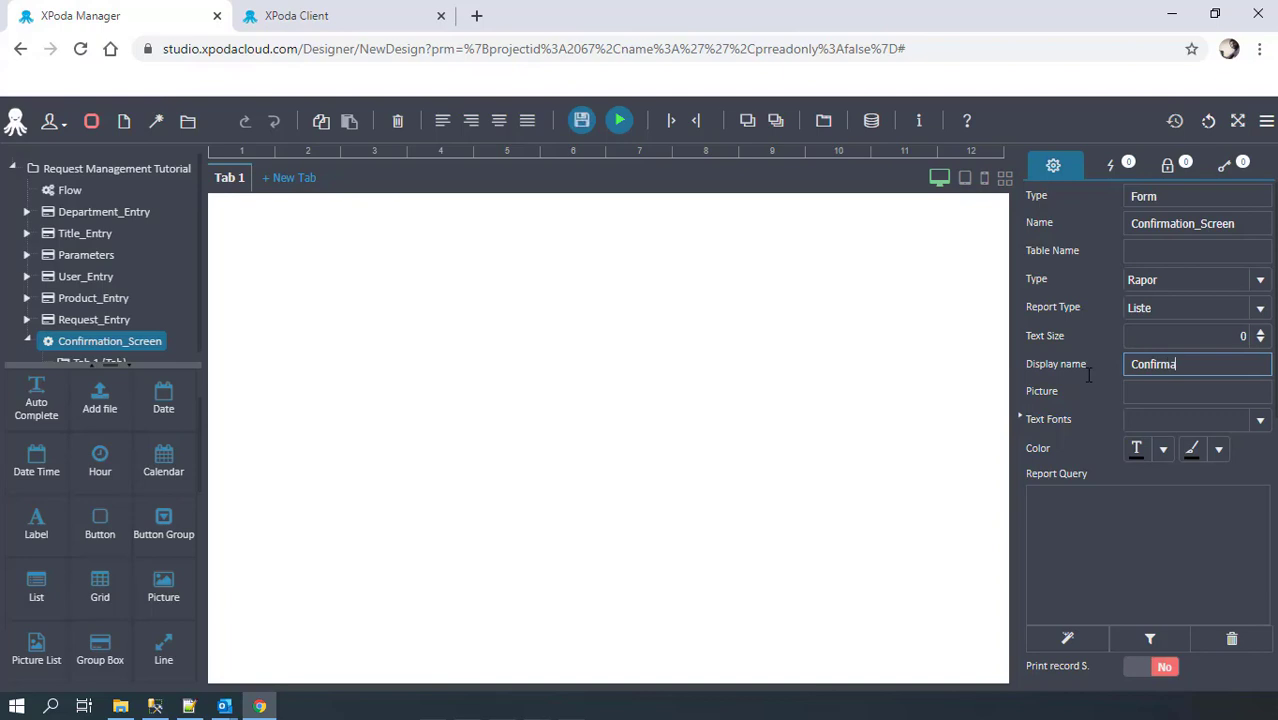
{"action": "type", "text": "Confirmation Screen"}
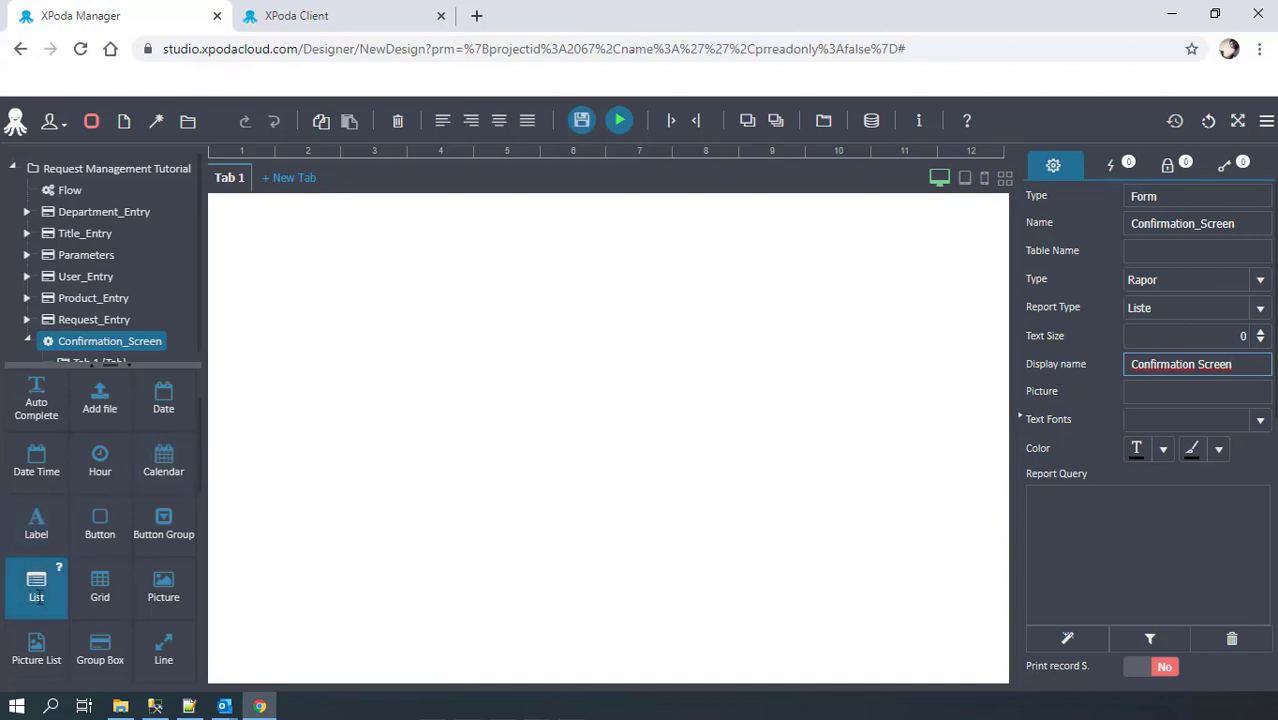
{"action": "left_click_drag", "start_coordinate": [36, 585], "coordinate": [294, 288]}
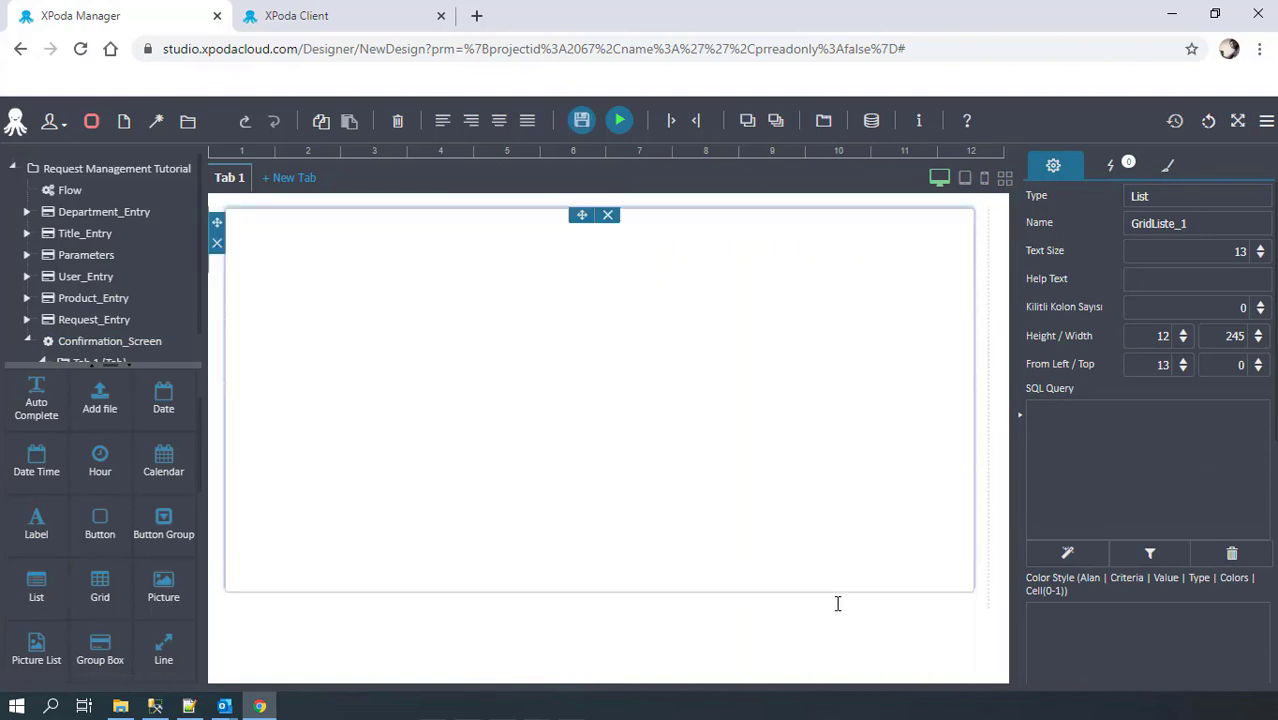
Rename the List object on Tab 1 as Flow_List
{"action": "left_click", "coordinate": [521, 412]}
{"action": "left_click_drag", "start_coordinate": [1190, 225], "coordinate": [1123, 225]}
{"action": "type", "text": "Flow_List"}
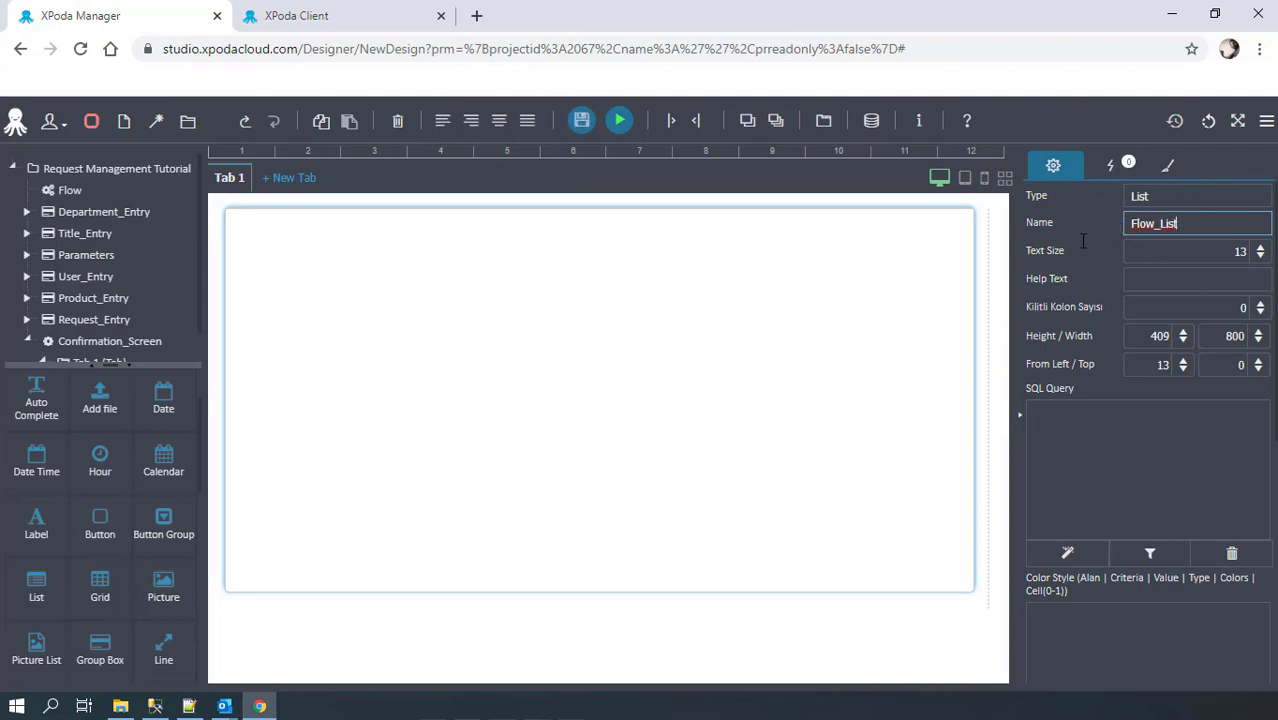
Place a Text box below Flow_List and clear the text of its label
{"action": "scroll", "coordinate": [90, 456], "scroll_direction": "up", "scroll_amount": 1}
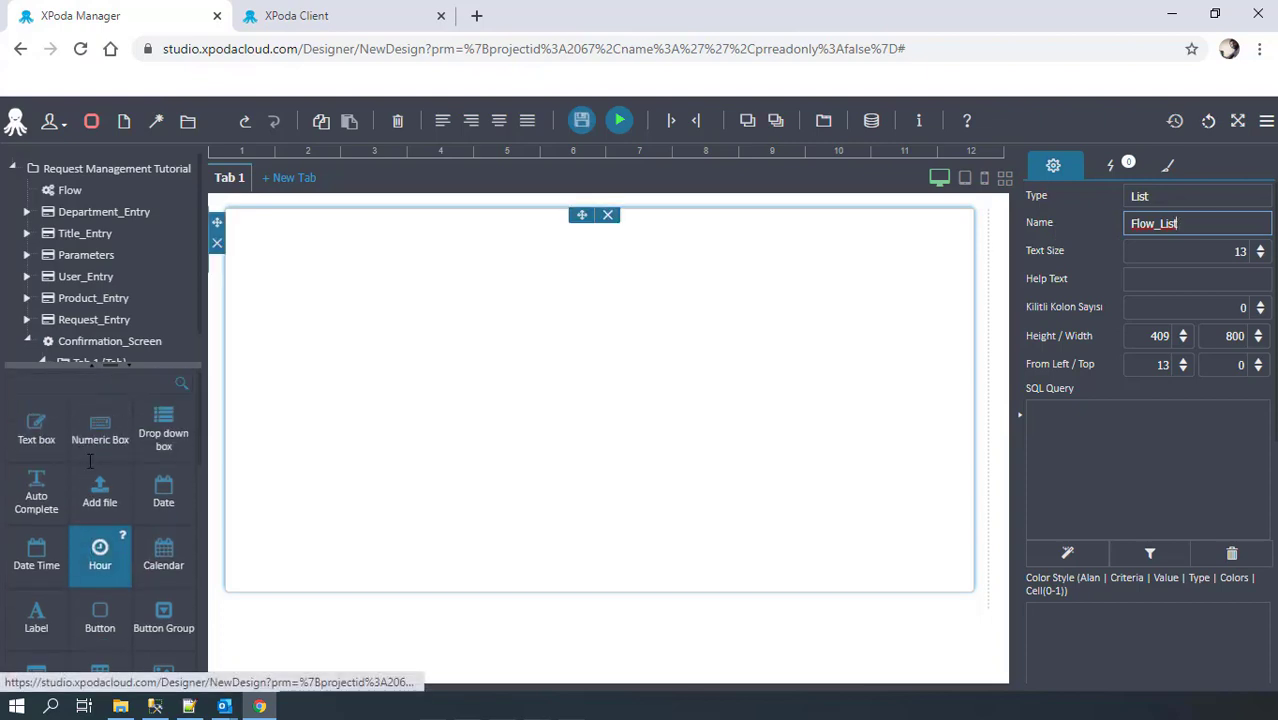
{"action": "left_click_drag", "start_coordinate": [37, 440], "coordinate": [245, 578]}
{"action": "left_click_drag", "start_coordinate": [297, 655], "coordinate": [285, 662]}
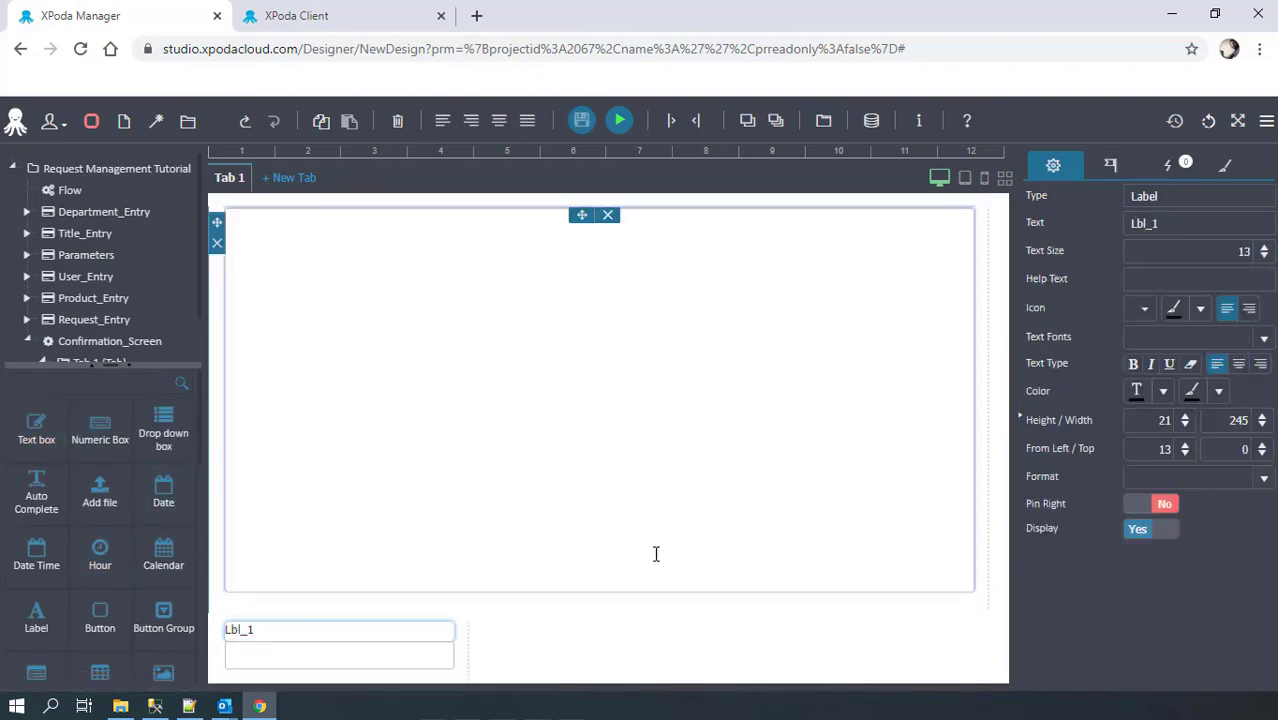
{"action": "double_click", "coordinate": [1168, 227]}
{"action": "key", "text": "BackSpace"}
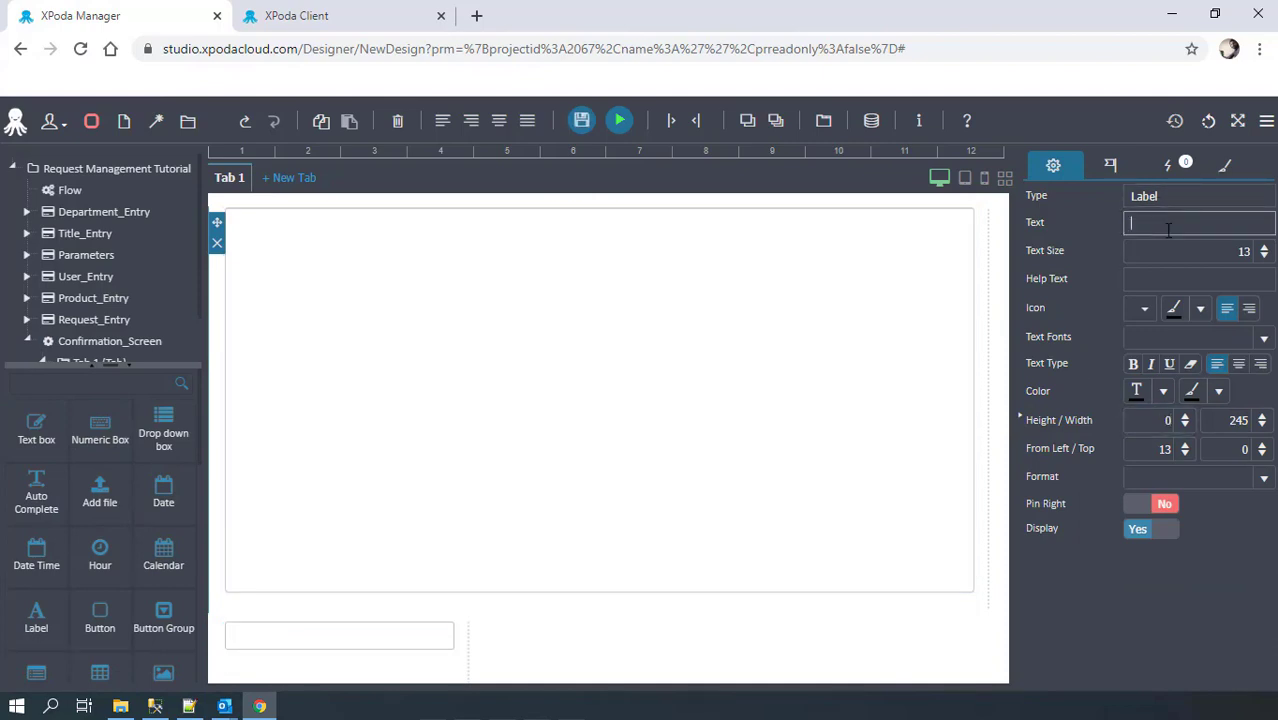
Widen the new text box to about 315 and name it Comment
{"action": "left_click", "coordinate": [420, 634]}
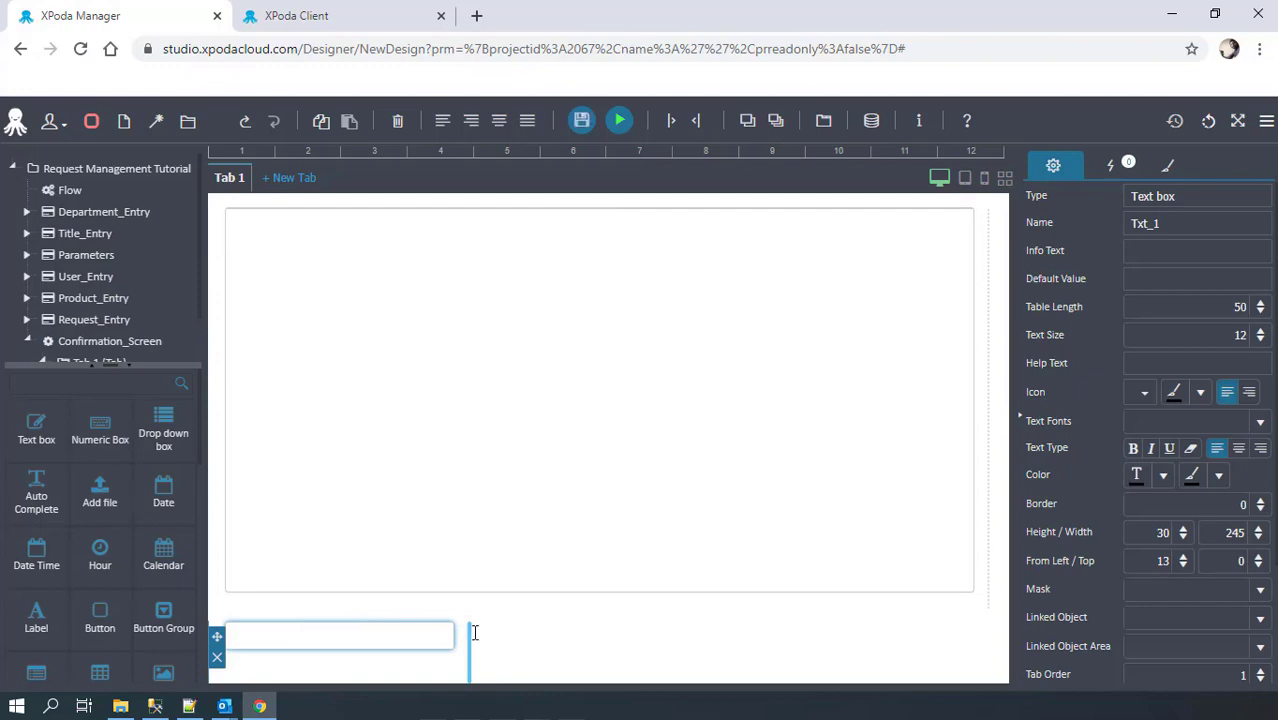
{"action": "left_click_drag", "start_coordinate": [474, 632], "coordinate": [519, 638]}
{"action": "double_click", "coordinate": [1194, 219]}
{"action": "type", "text": "Comment"}
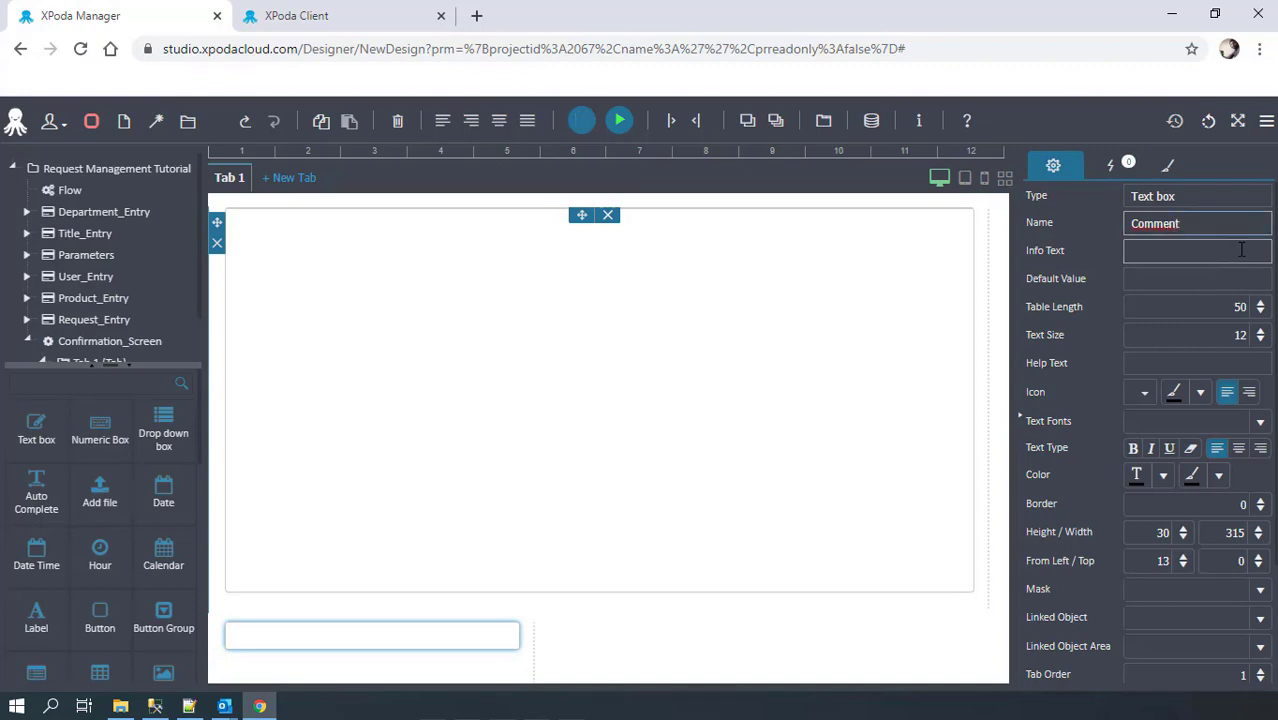
Set the Comment box's table length to 100 and height to 50, and enable Multi Line
{"action": "double_click", "coordinate": [1239, 306]}
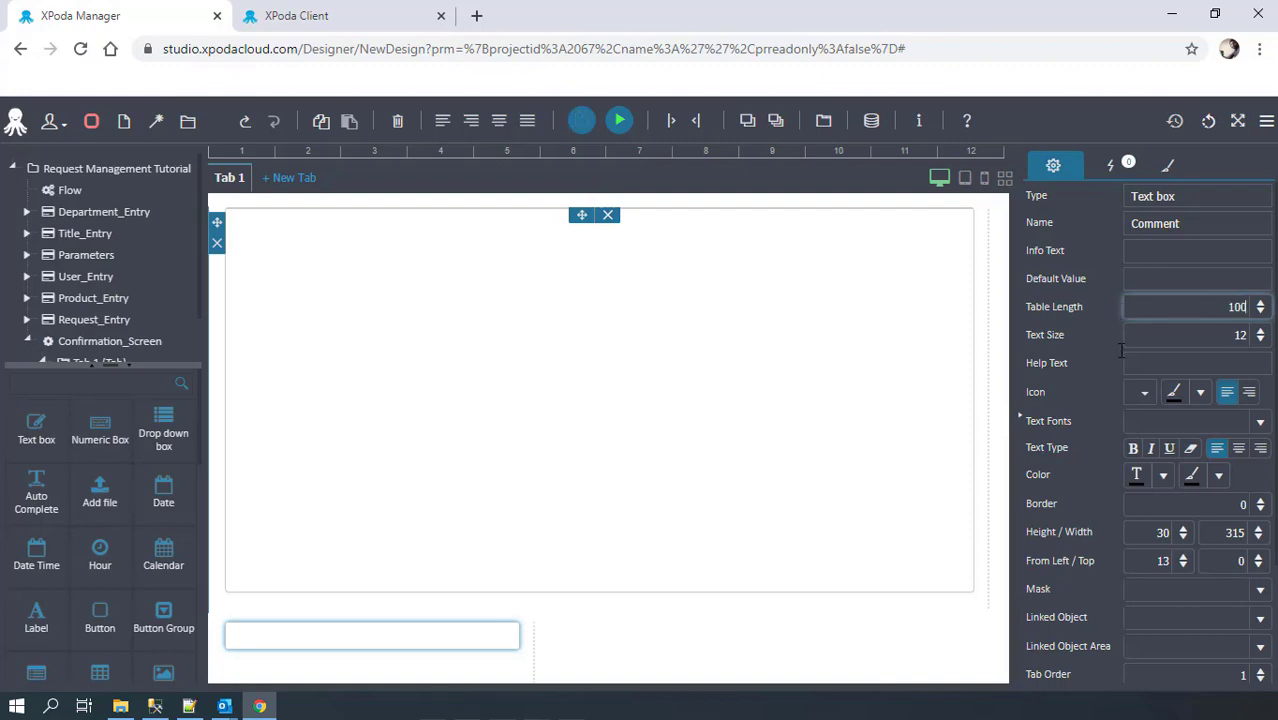
{"action": "double_click", "coordinate": [1147, 530]}
{"action": "type", "text": "5"}
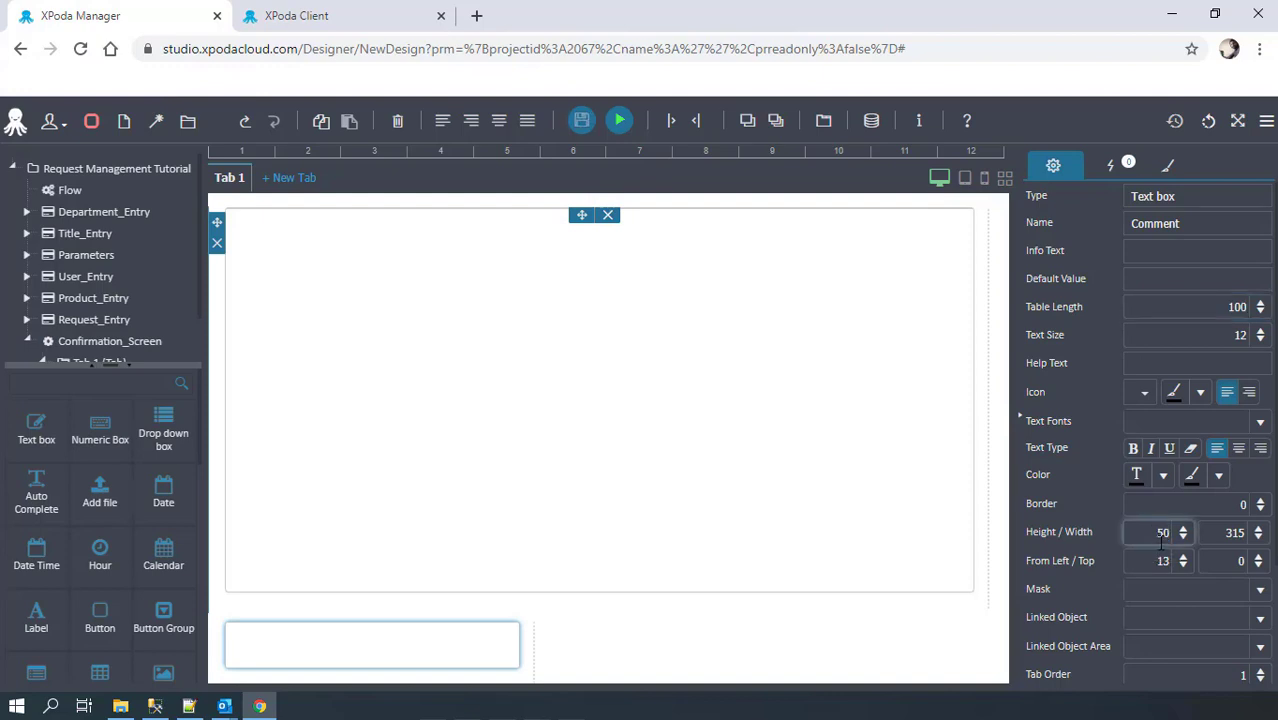
{"action": "scroll", "coordinate": [1161, 540], "scroll_direction": "down", "scroll_amount": 3}
{"action": "left_click", "coordinate": [1160, 548]}
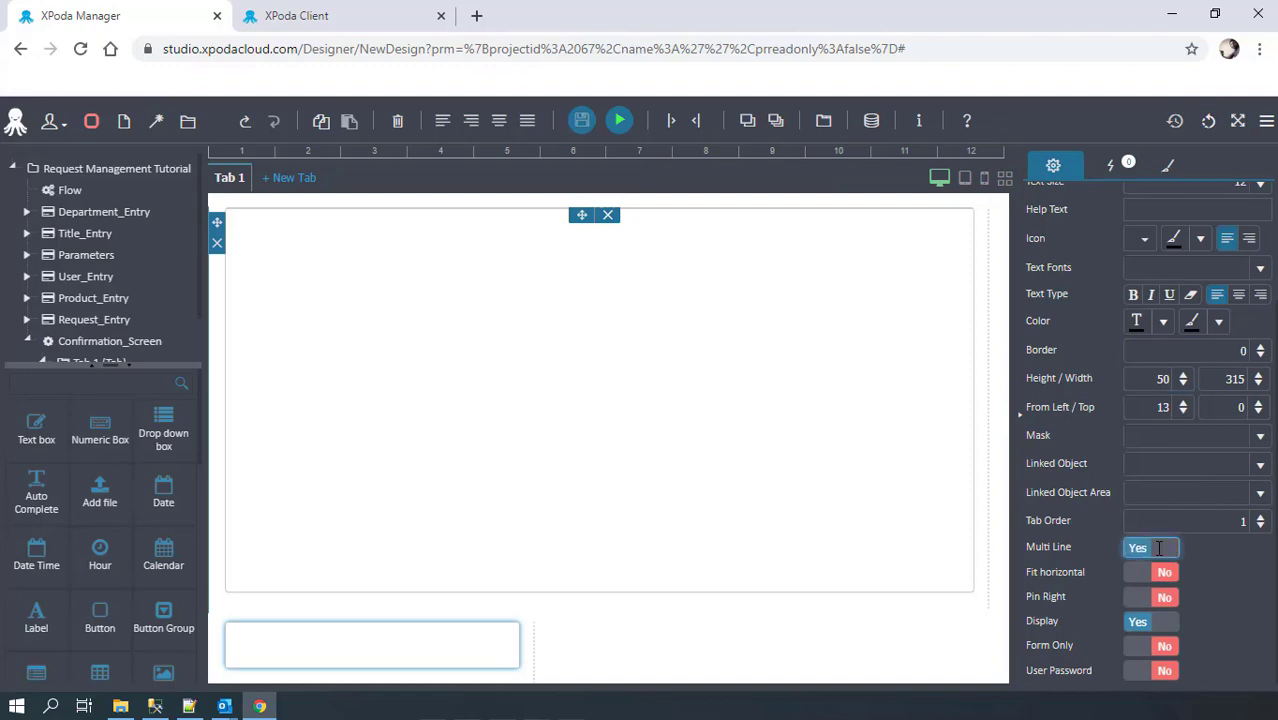
Place a Button beside the Comment box and set its text to Approve
{"action": "scroll", "coordinate": [116, 545], "scroll_direction": "down", "scroll_amount": 2}
{"action": "left_click", "coordinate": [110, 538]}
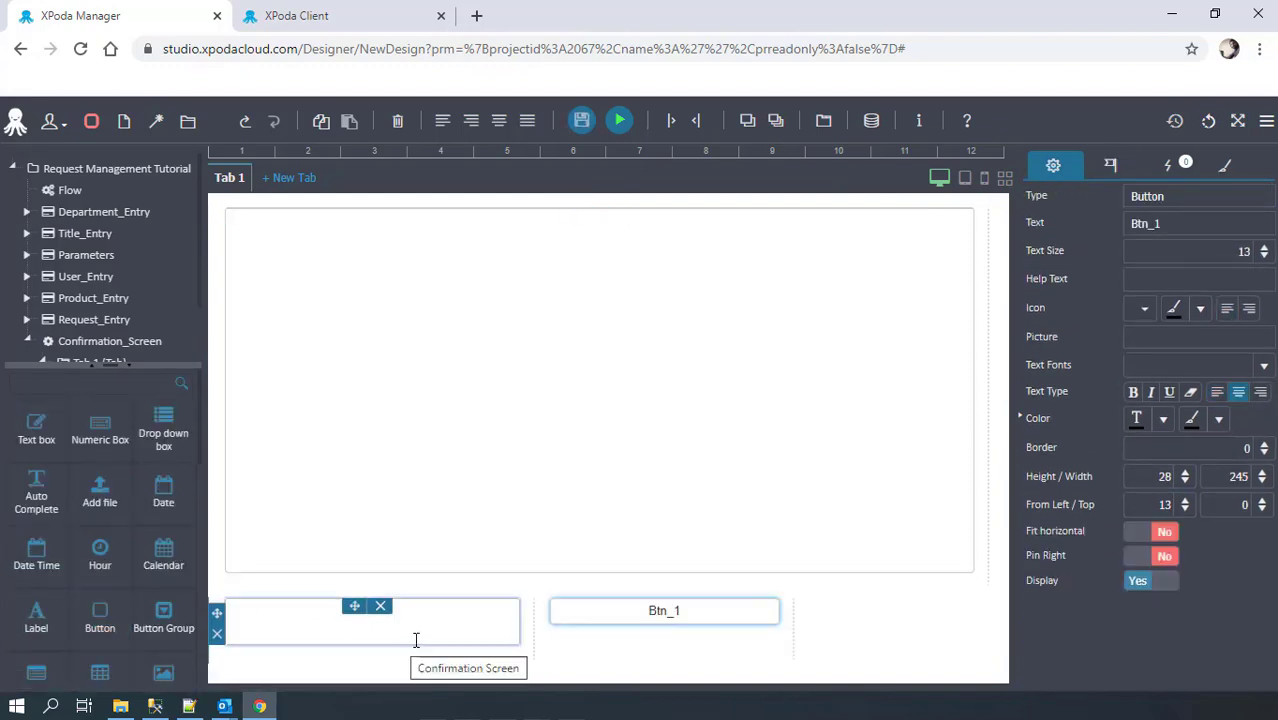
{"action": "double_click", "coordinate": [1204, 226]}
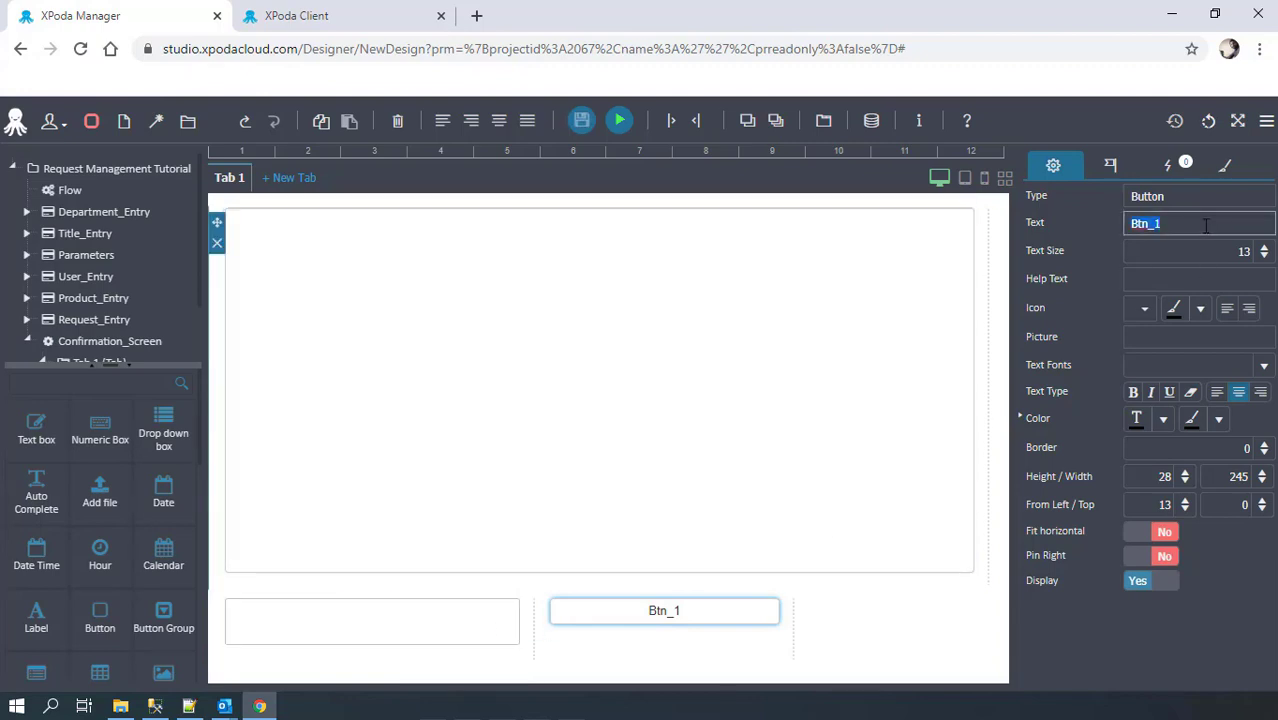
{"action": "type", "text": "Approve"}
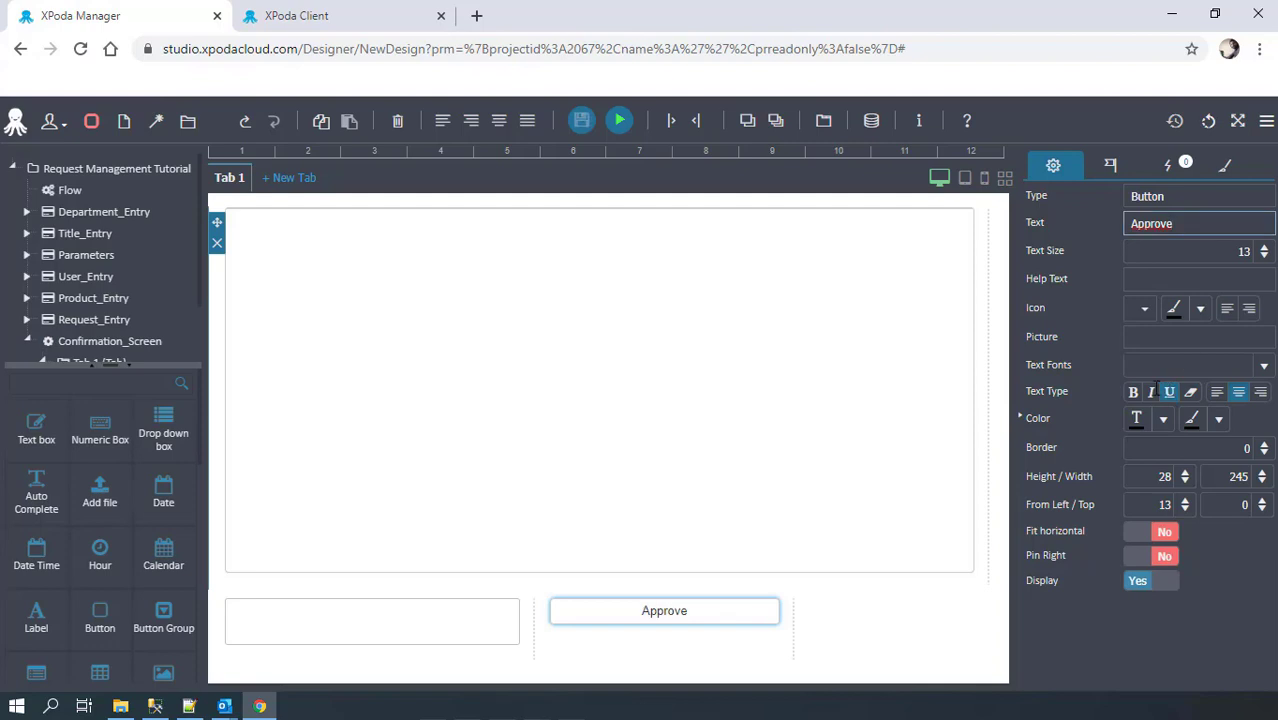
Make the Approve button's text bold and resize the button to height 50 and two grid columns wide
{"action": "left_click", "coordinate": [1133, 391]}
{"action": "double_click", "coordinate": [1143, 476]}
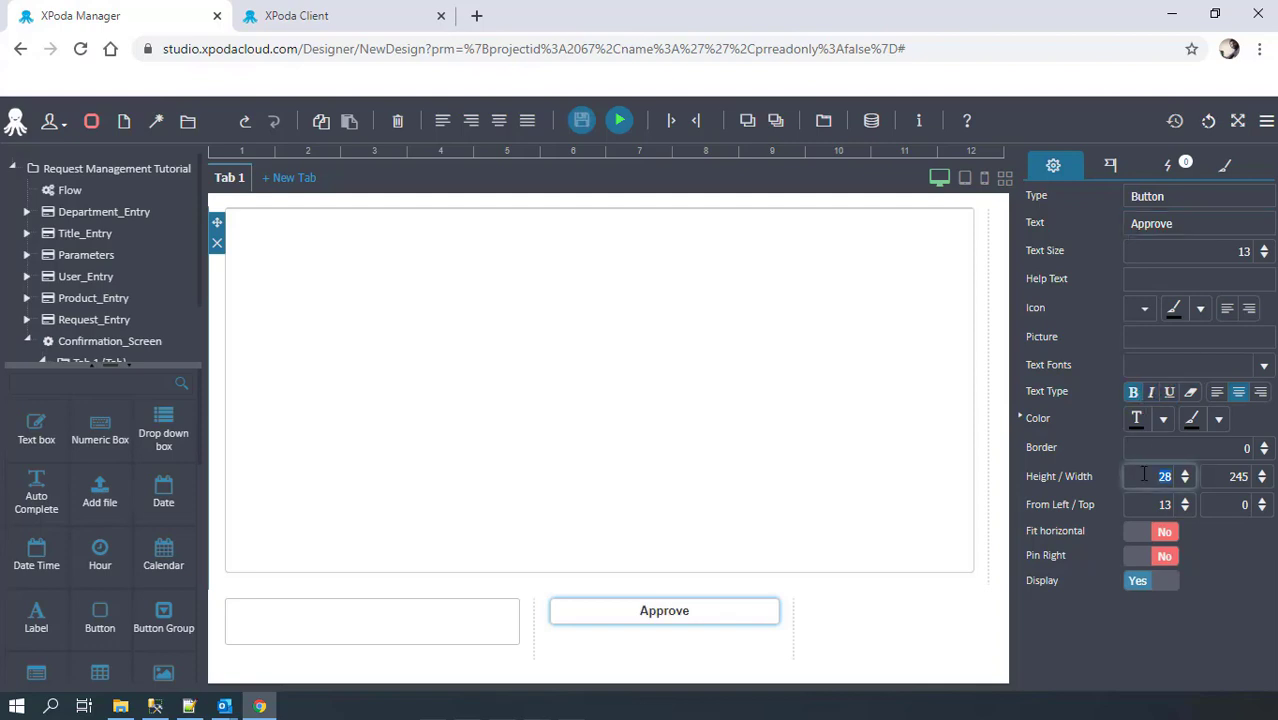
{"action": "key", "text": "Return"}
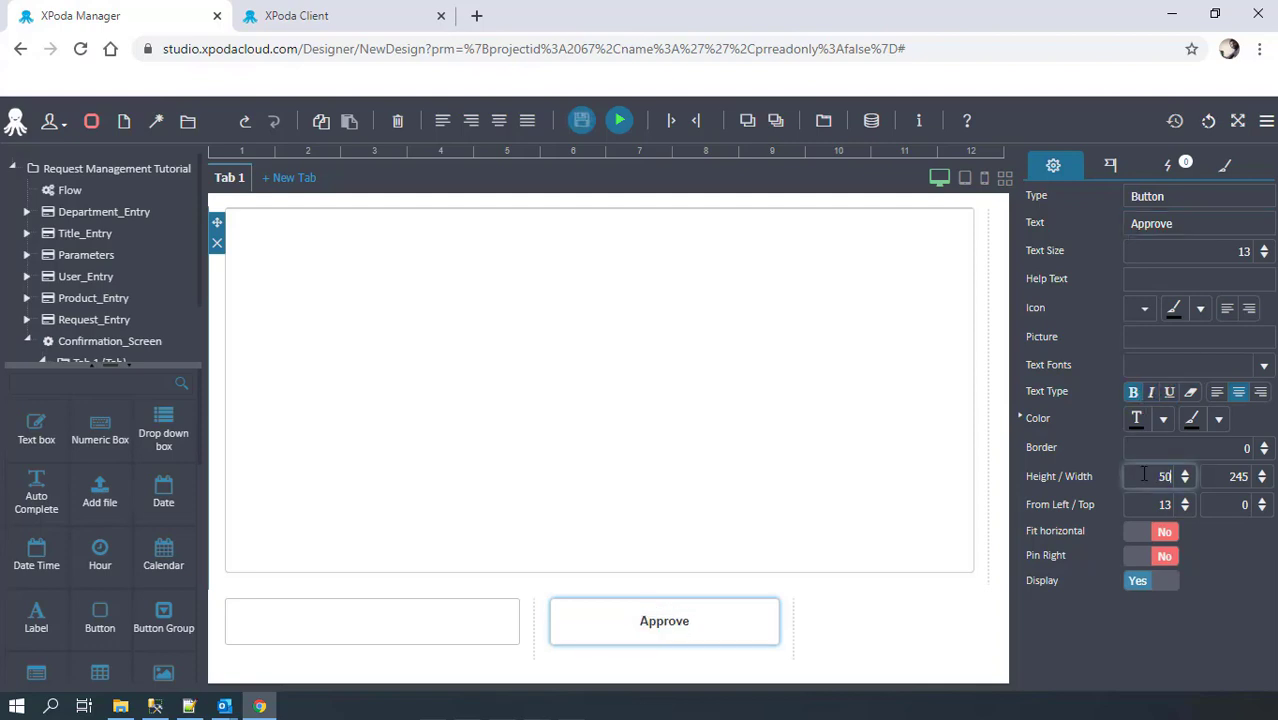
{"action": "left_click_drag", "start_coordinate": [796, 641], "coordinate": [680, 643]}
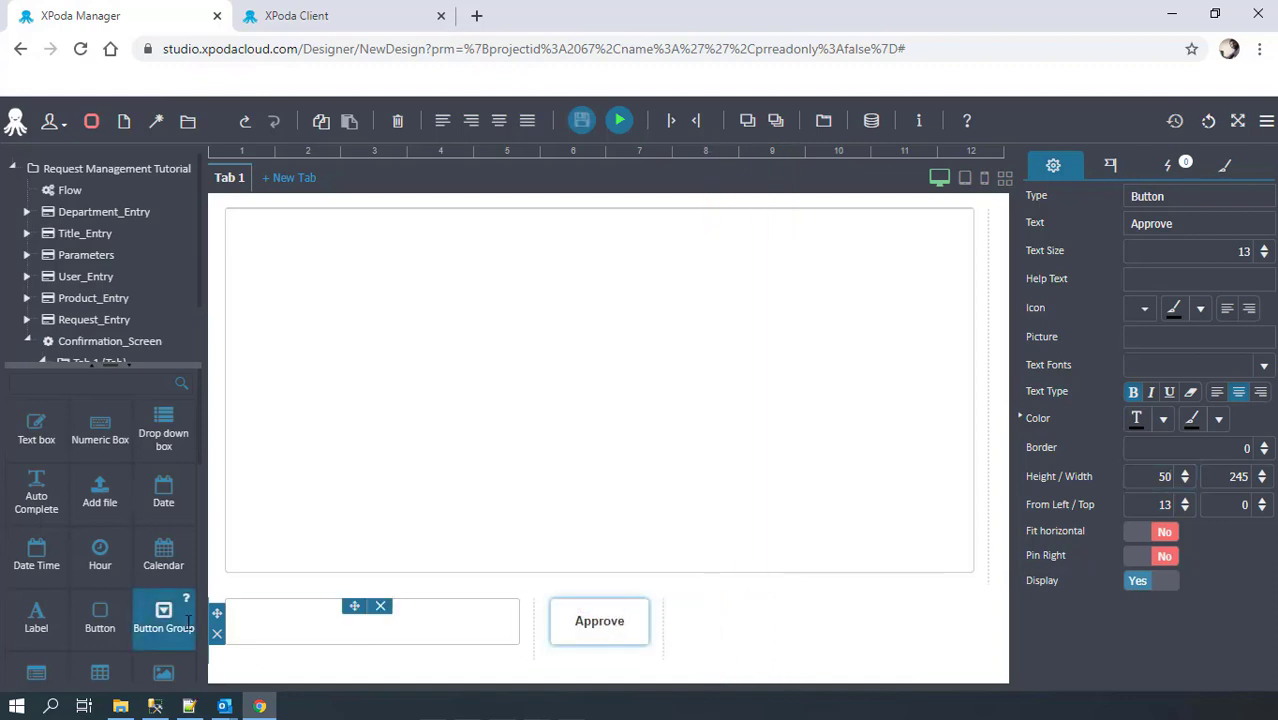
Place a second Button between the Comment box and Approve, and set its text to Reject
{"action": "left_click", "coordinate": [100, 620]}
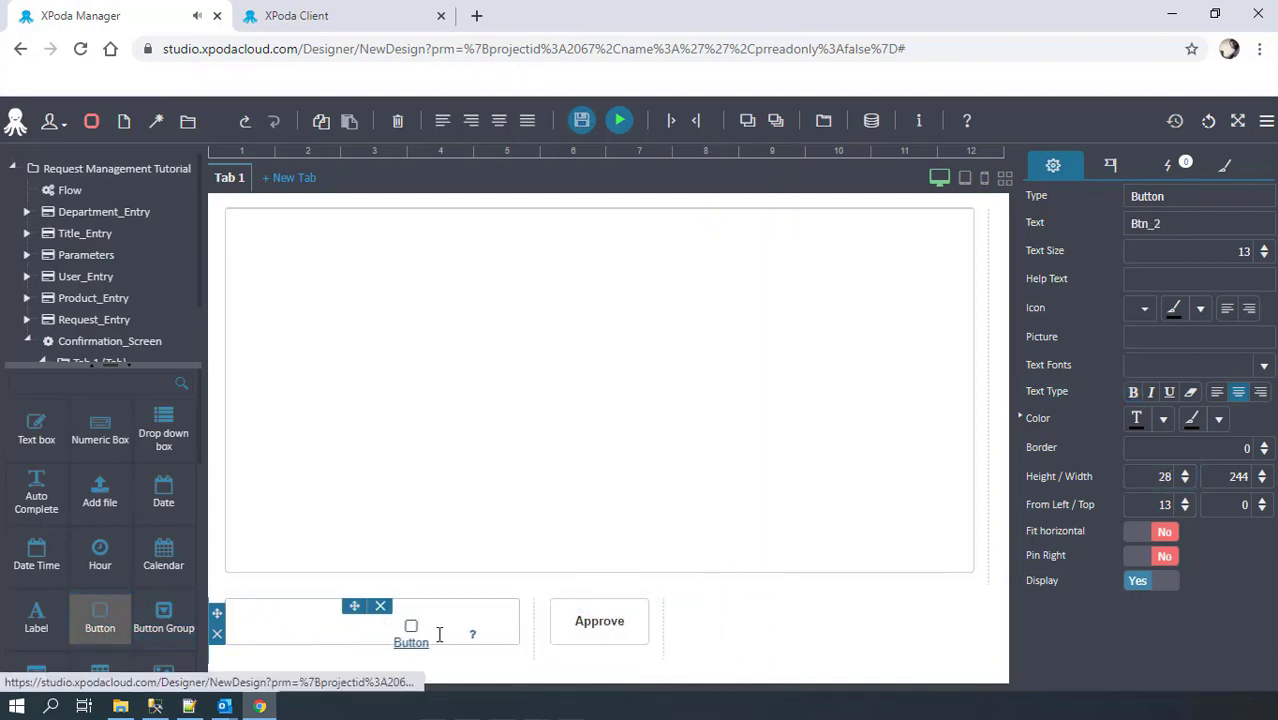
{"action": "left_click_drag", "start_coordinate": [438, 634], "coordinate": [566, 655]}
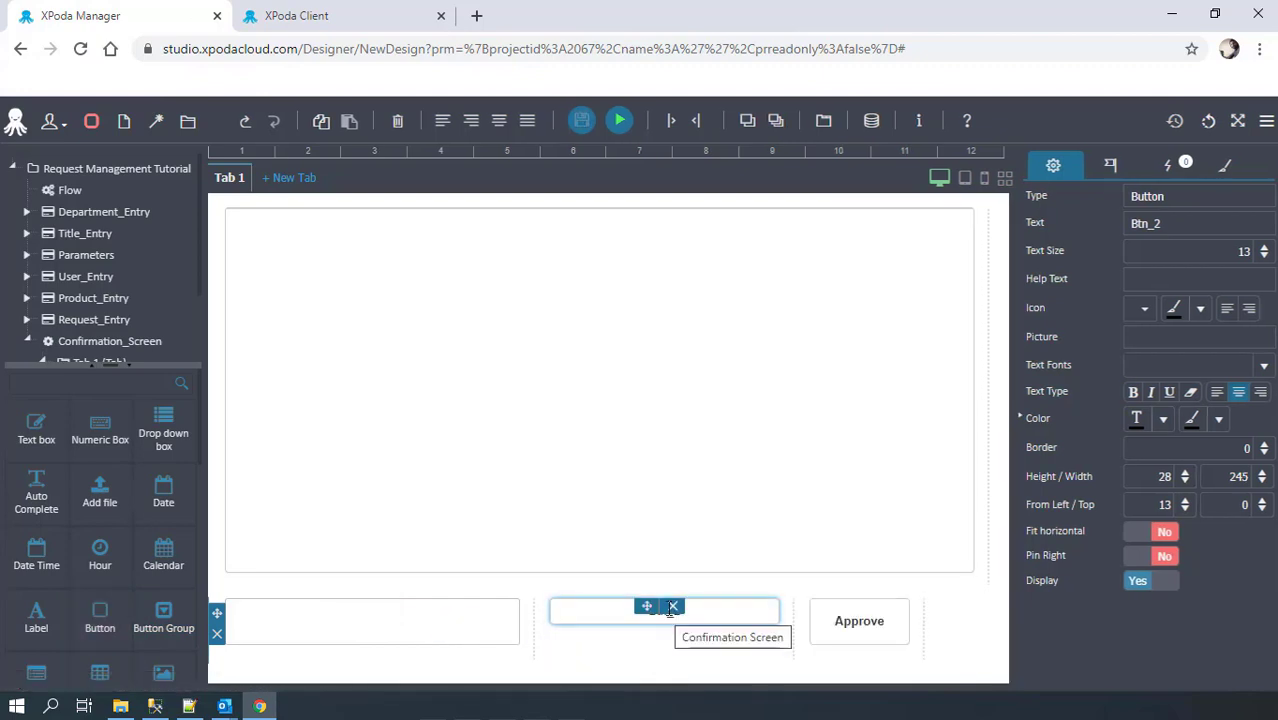
{"action": "left_click", "coordinate": [707, 609]}
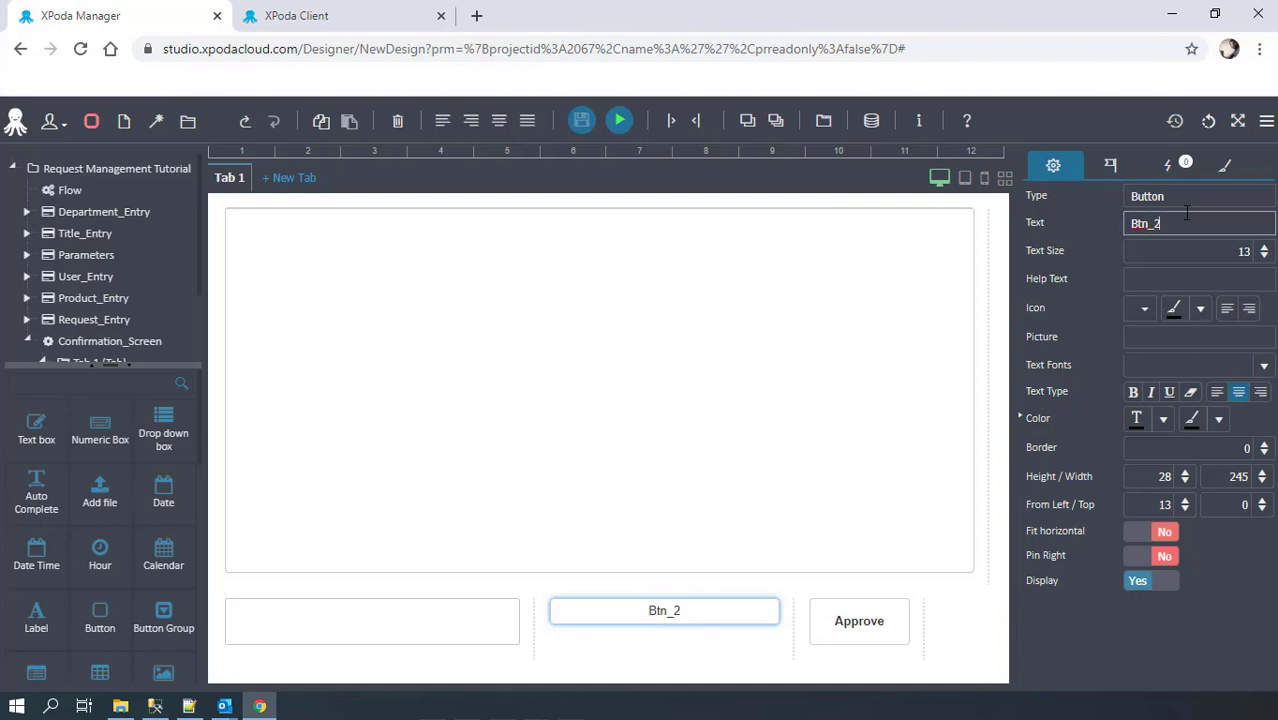
{"action": "type", "text": "Reject"}
{"action": "key", "text": "Return"}
{"action": "left_click", "coordinate": [1133, 391]}
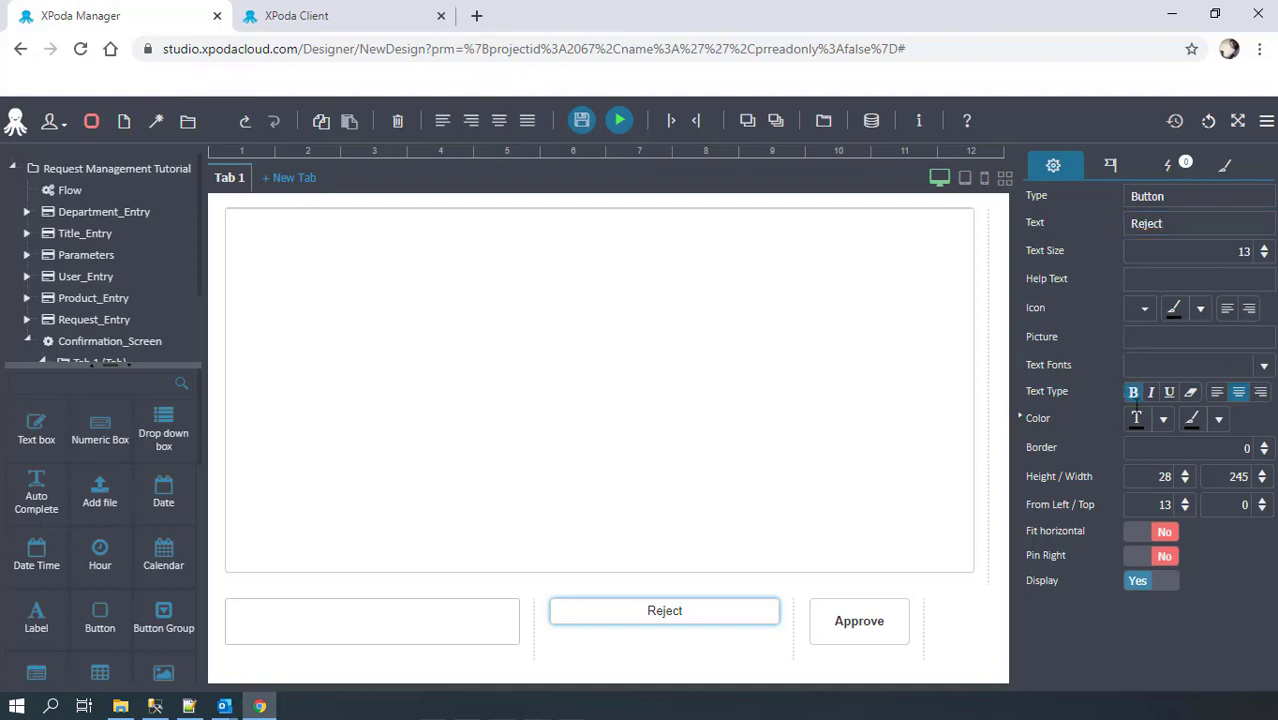
Set the Reject button's height to 50 and narrow it to about 107
{"action": "double_click", "coordinate": [1165, 476]}
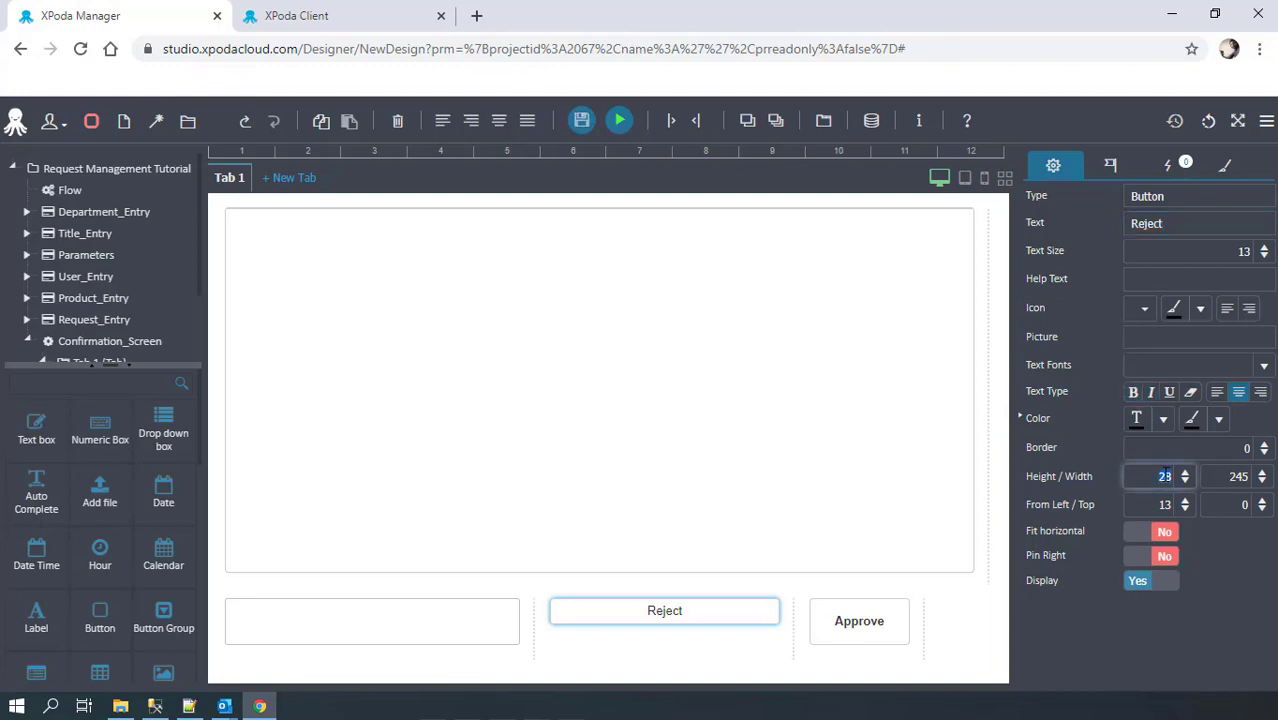
{"action": "type", "text": "53"}
{"action": "key", "text": "Return"}
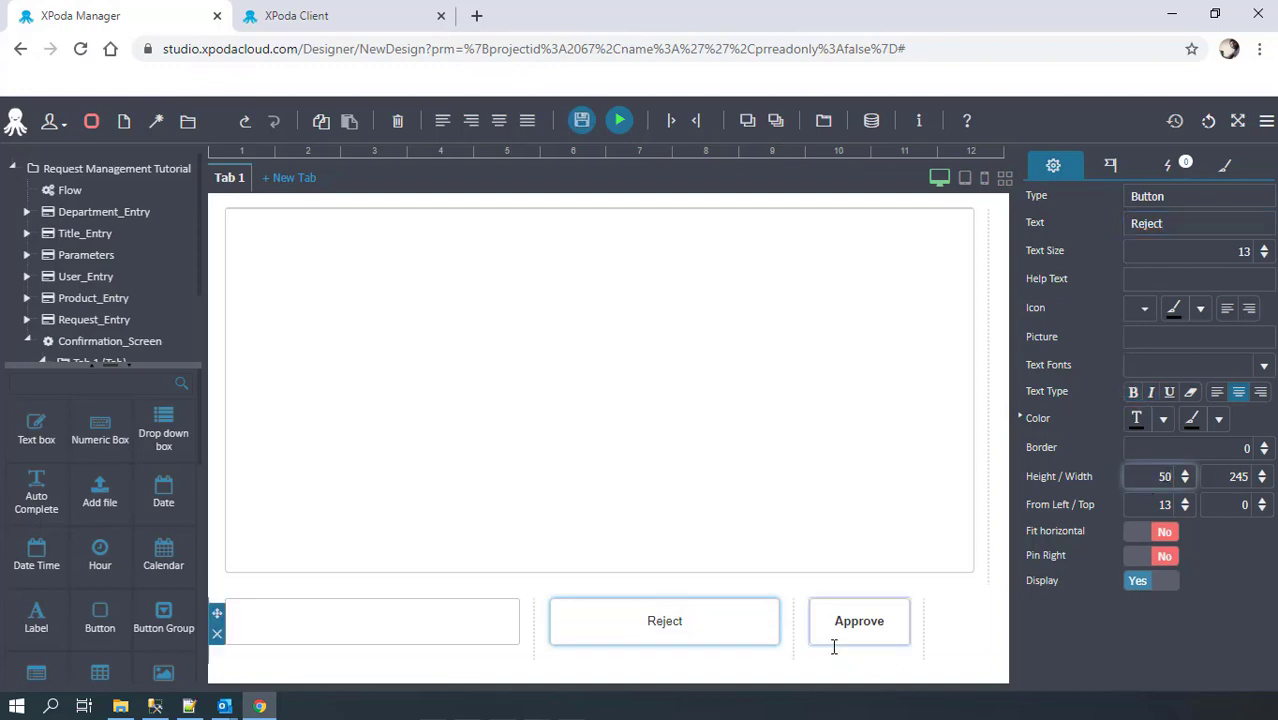
{"action": "left_click_drag", "start_coordinate": [796, 645], "coordinate": [722, 645]}
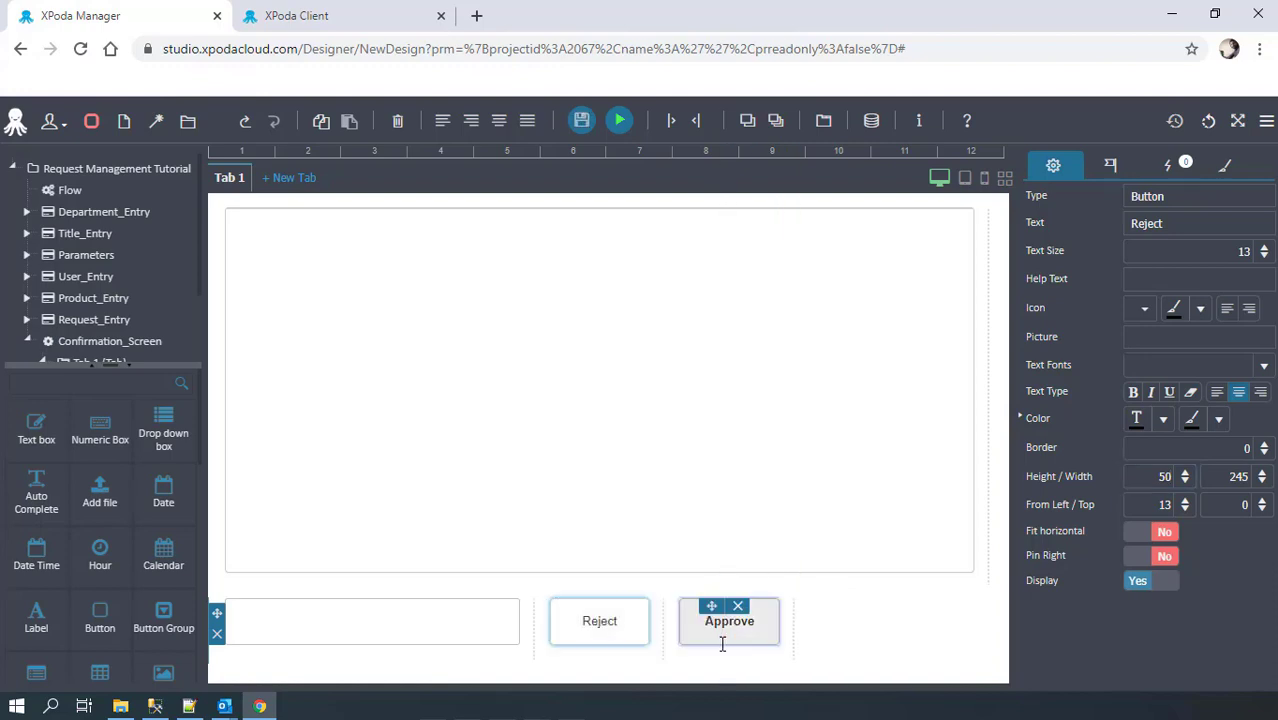
Move the Reject button after Approve and make its text bold
{"action": "left_click_drag", "start_coordinate": [584, 606], "coordinate": [686, 617]}
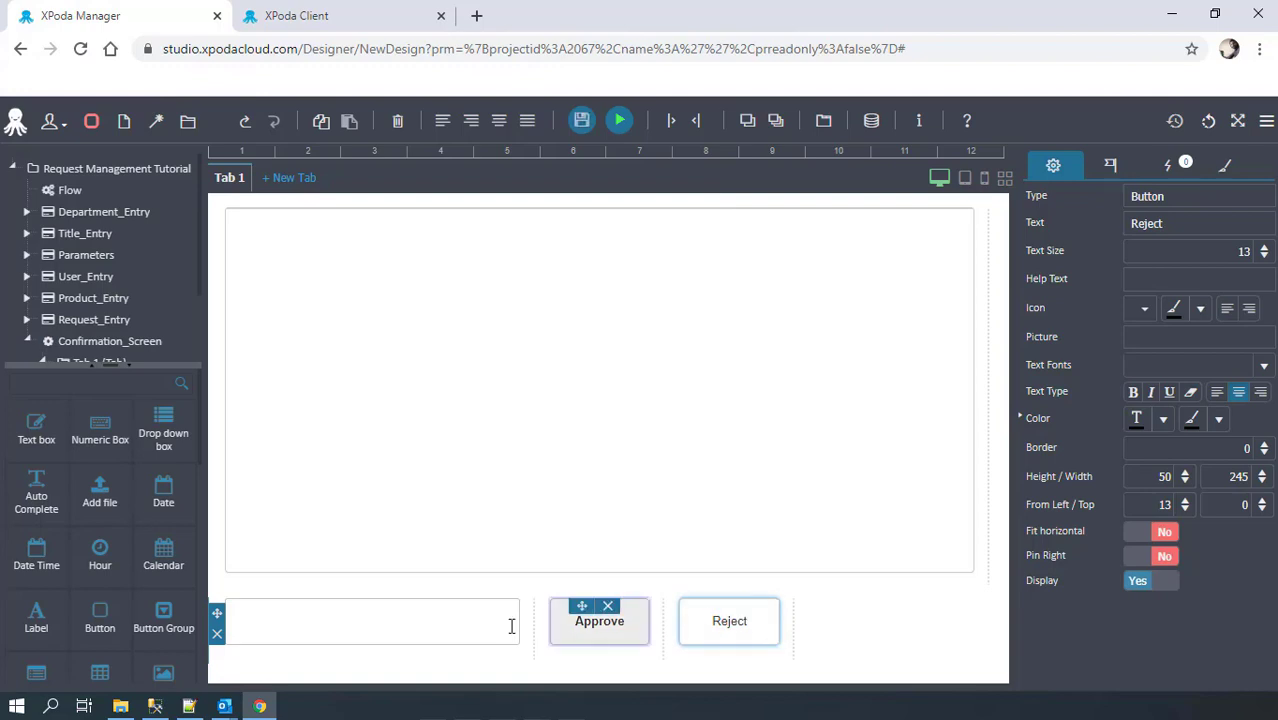
{"action": "left_click", "coordinate": [1133, 391]}
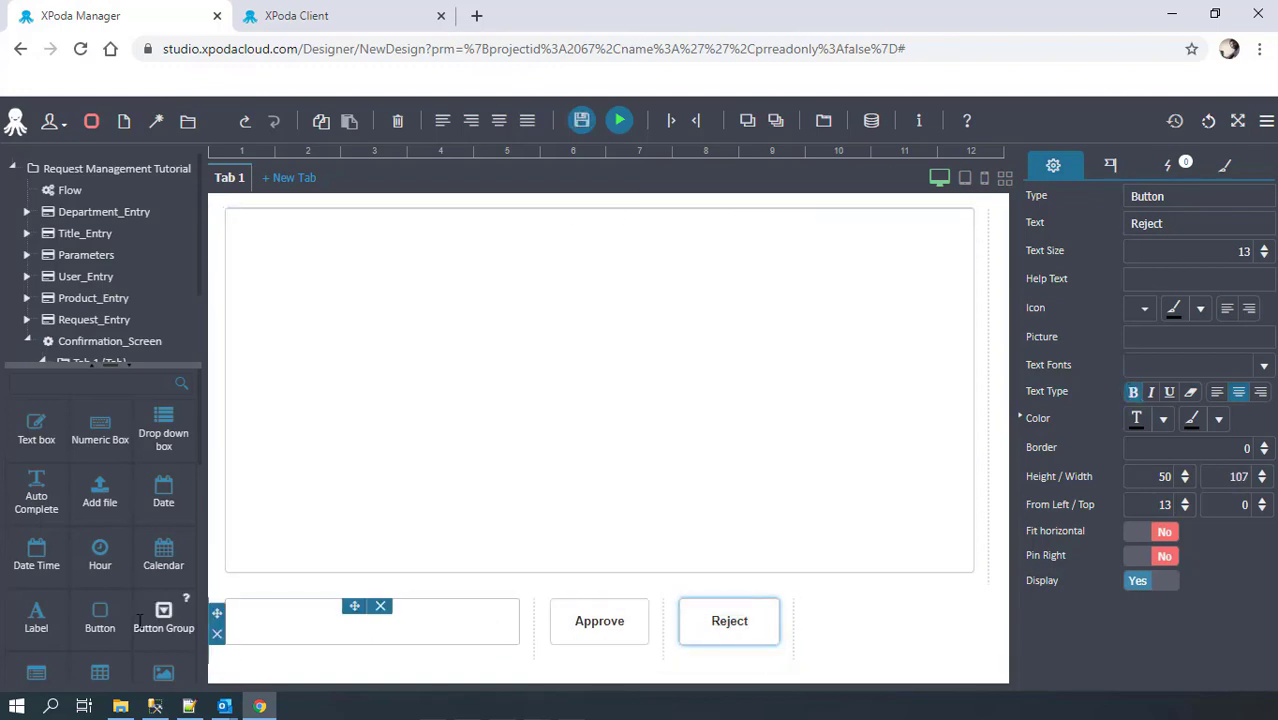
Place a third Button after Reject and set its text to Show Request
{"action": "left_click_drag", "start_coordinate": [88, 614], "coordinate": [730, 632]}
{"action": "left_click_drag", "start_coordinate": [476, 667], "coordinate": [836, 614]}
{"action": "double_click", "coordinate": [1150, 223]}
{"action": "type", "text": "Show"}
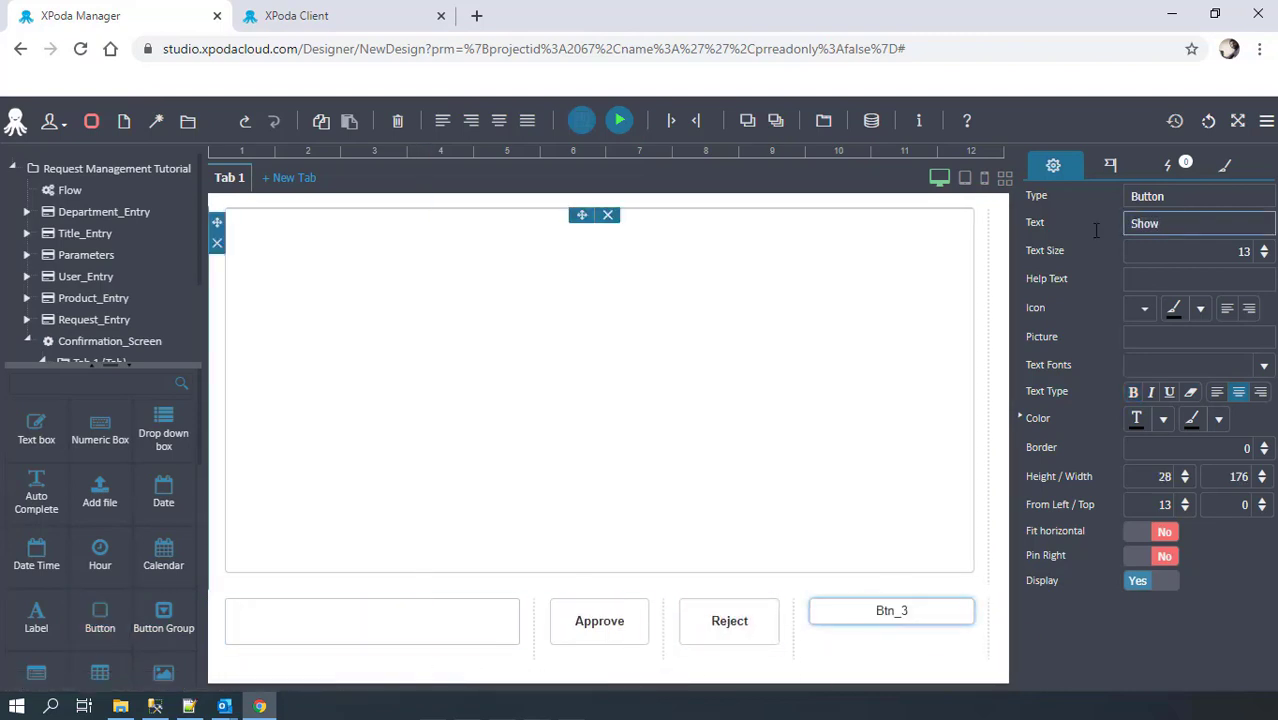
{"action": "type", "text": " Request"}
Make the Show Request button's text bold and set its height to 50
{"action": "left_click", "coordinate": [1133, 392]}
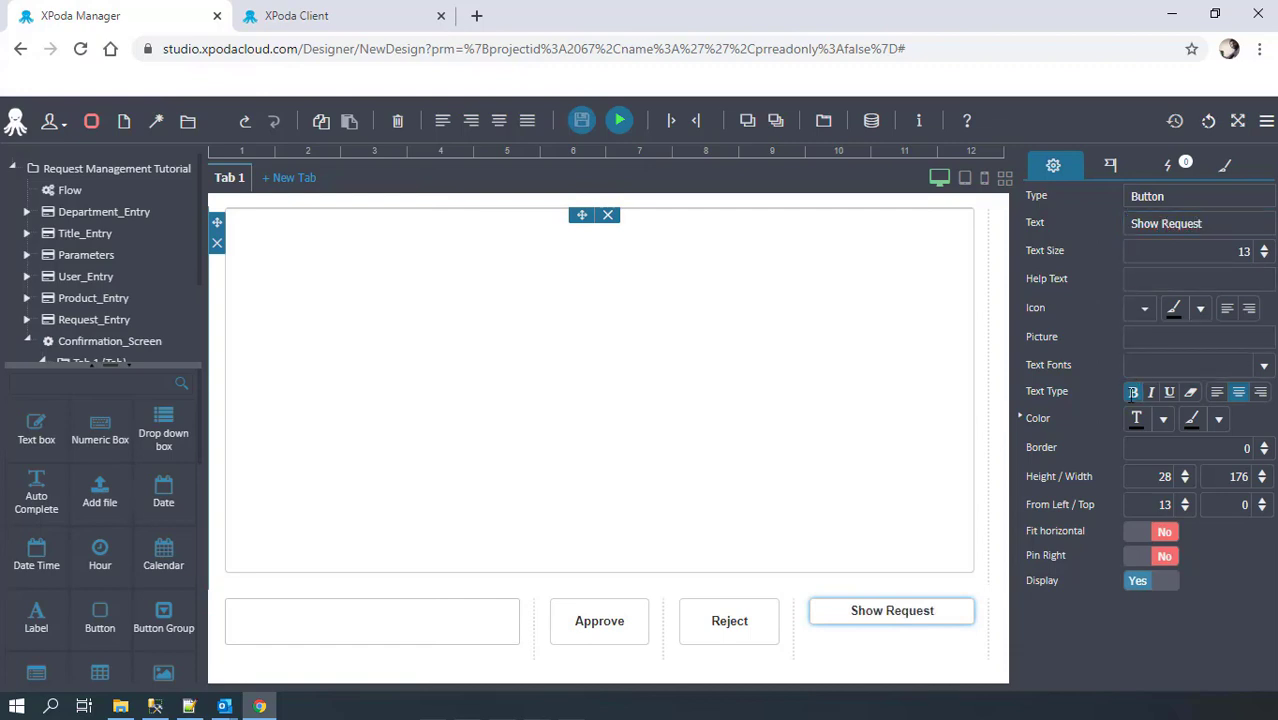
{"action": "double_click", "coordinate": [1164, 476]}
{"action": "type", "text": "50"}
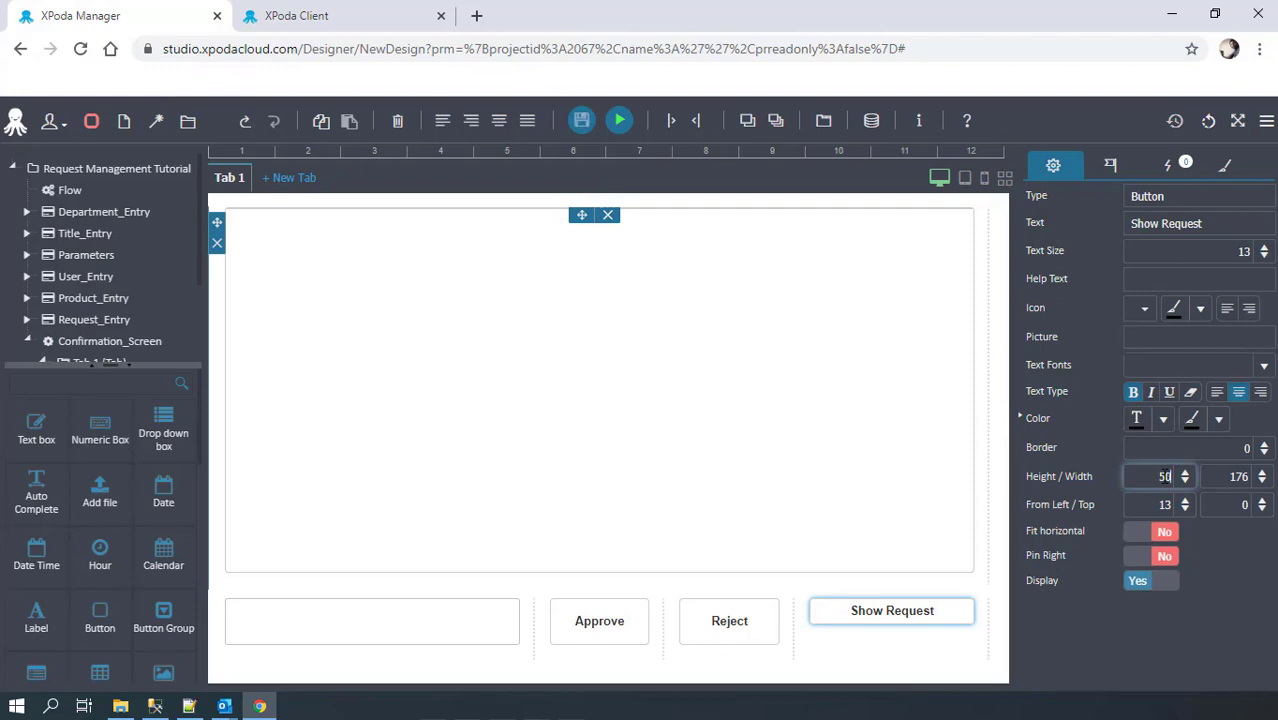
{"action": "key", "text": "Return"}
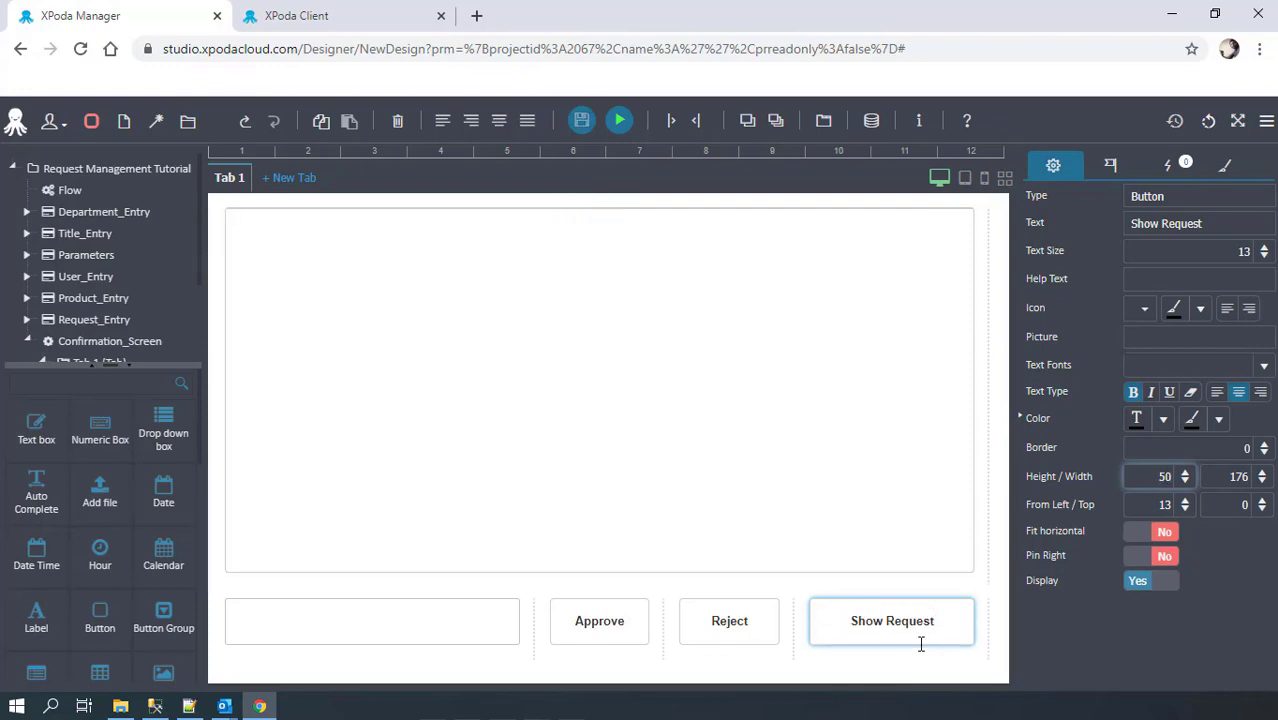
Rebalance the row below the list by narrowing Show Request to two grid columns and widening the Comment box to six
{"action": "left_click_drag", "start_coordinate": [796, 626], "coordinate": [860, 622]}
{"action": "left_click_drag", "start_coordinate": [666, 623], "coordinate": [730, 622]}
{"action": "left_click_drag", "start_coordinate": [533, 624], "coordinate": [612, 622]}
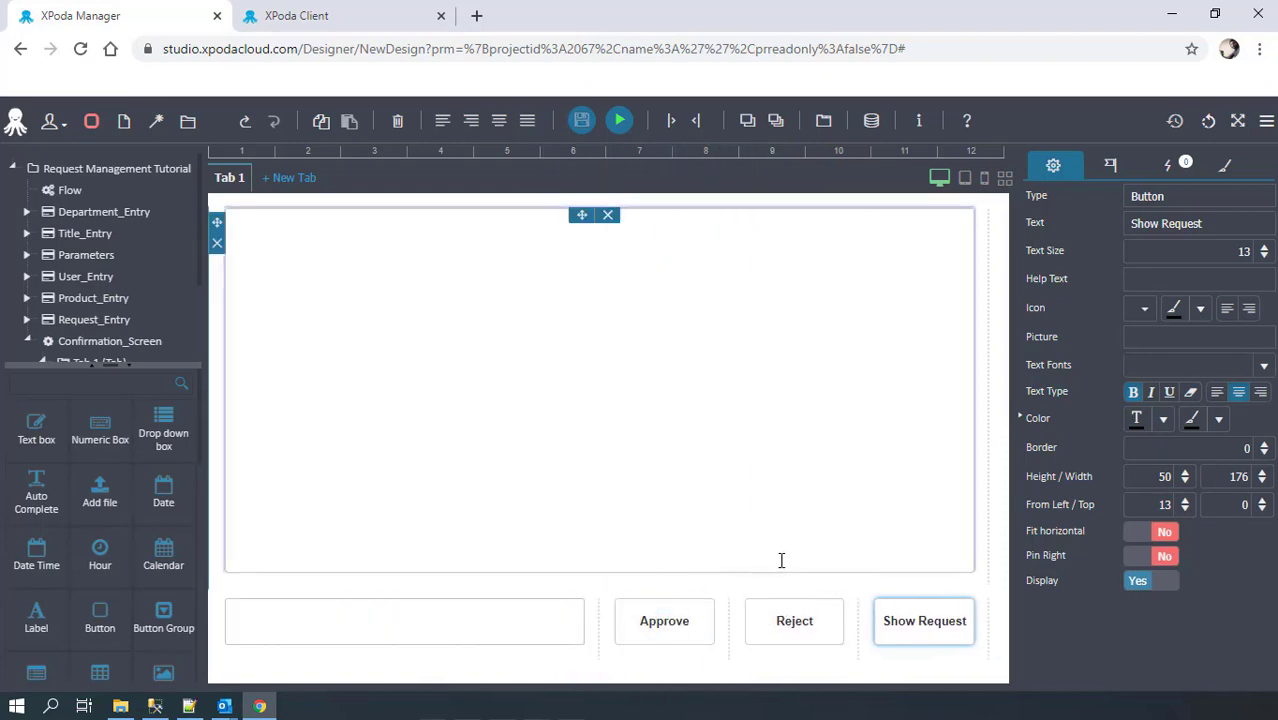
Start Flow_List's SQL query in the query builder by adding the FlowID column of the XPODA_WORK_FLOWS table
{"action": "left_click", "coordinate": [600, 338]}
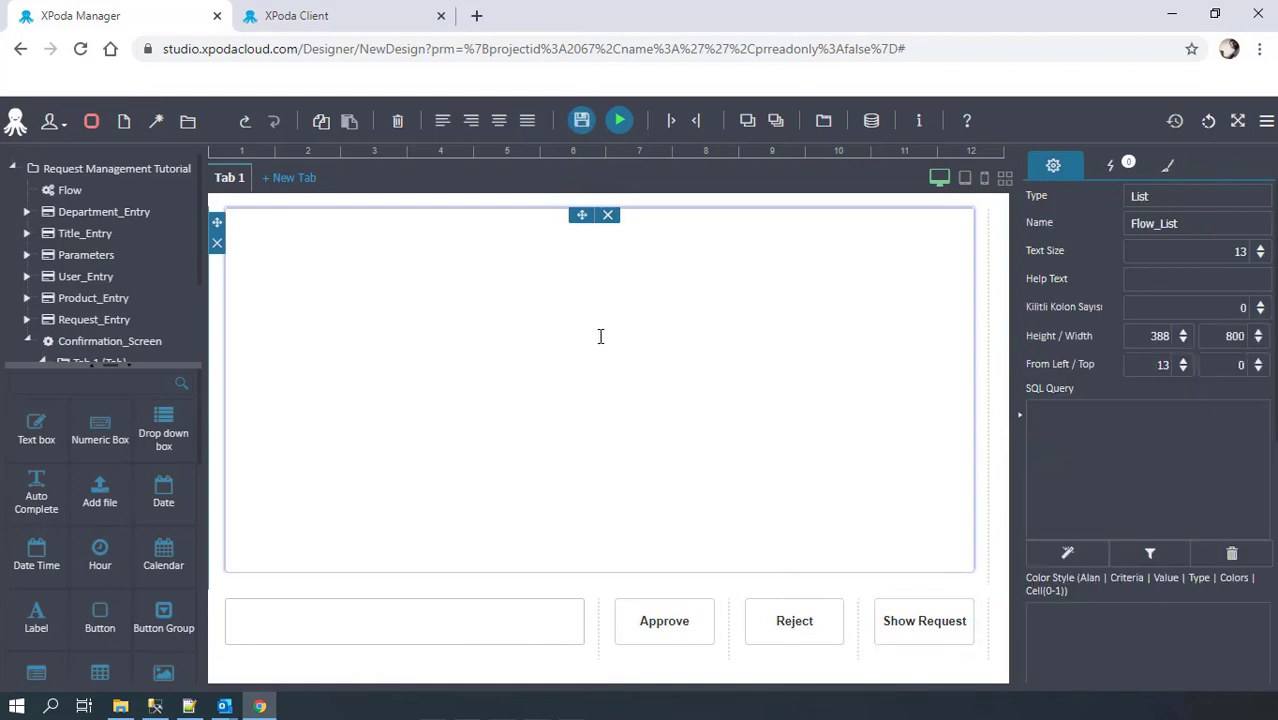
{"action": "left_click", "coordinate": [1062, 551]}
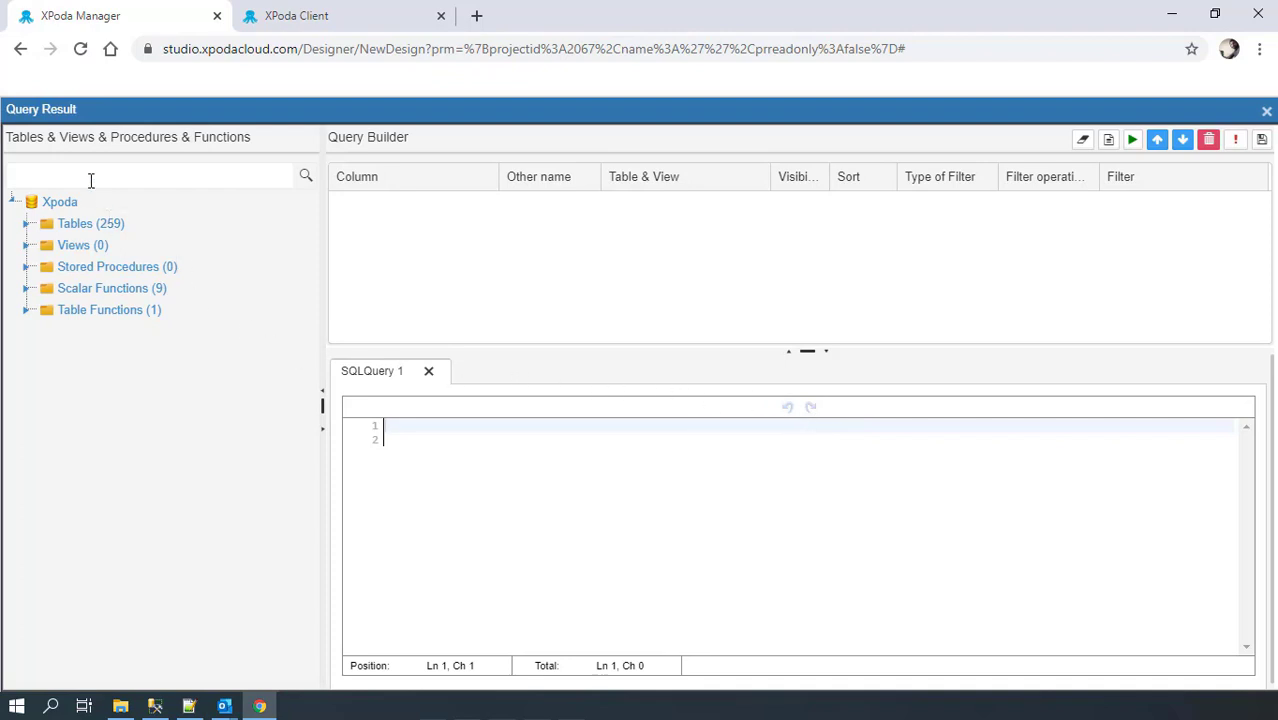
{"action": "left_click", "coordinate": [26, 223]}
{"action": "left_click", "coordinate": [40, 175]}
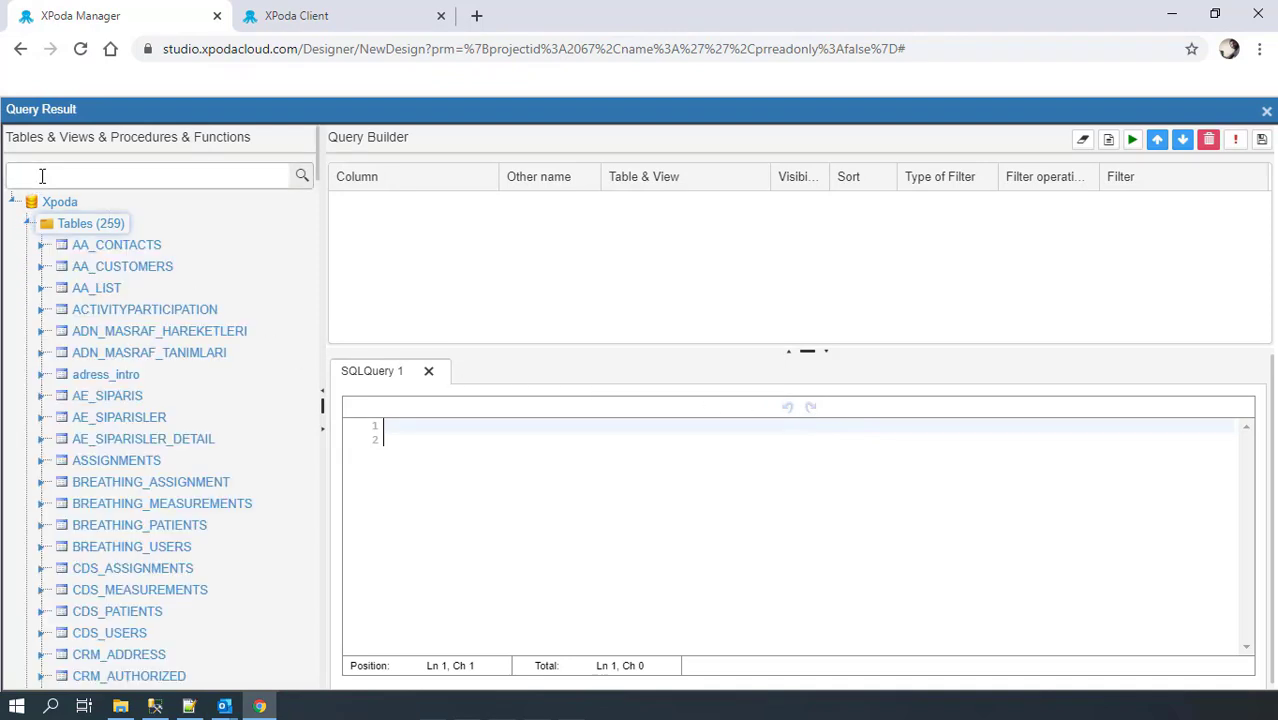
{"action": "type", "text": "XPODA_WO"}
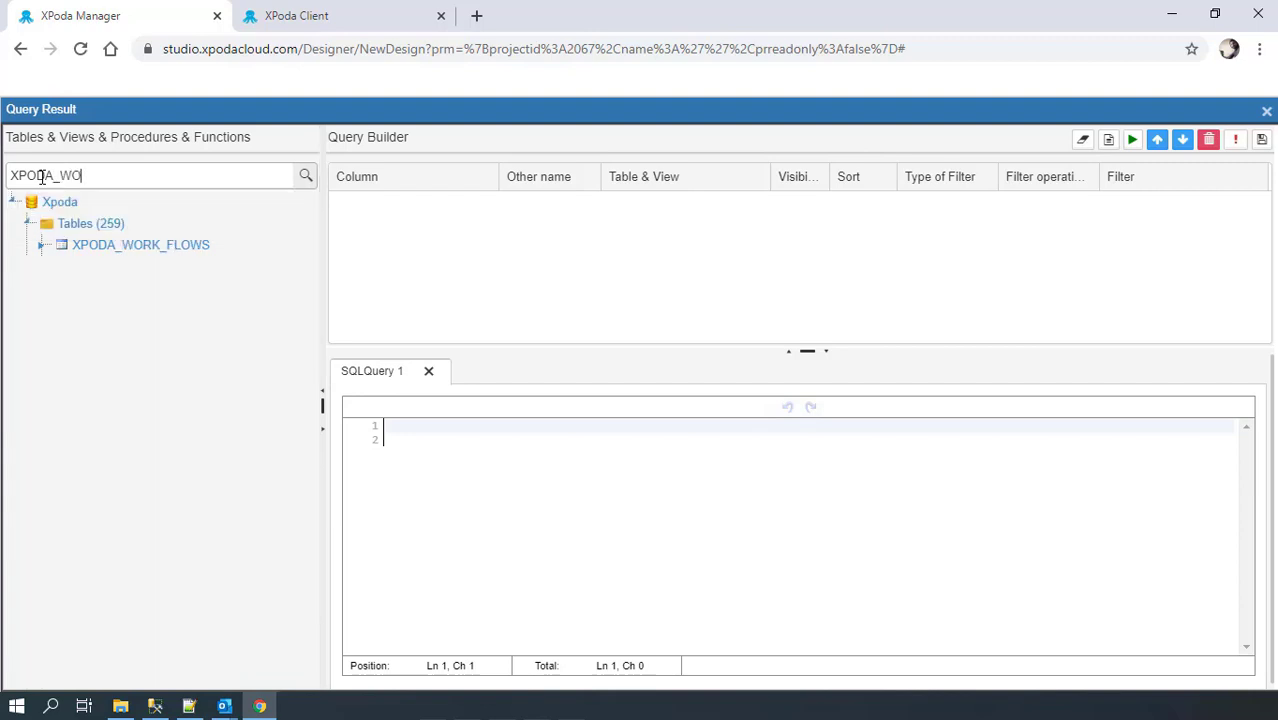
{"action": "left_click", "coordinate": [41, 245]}
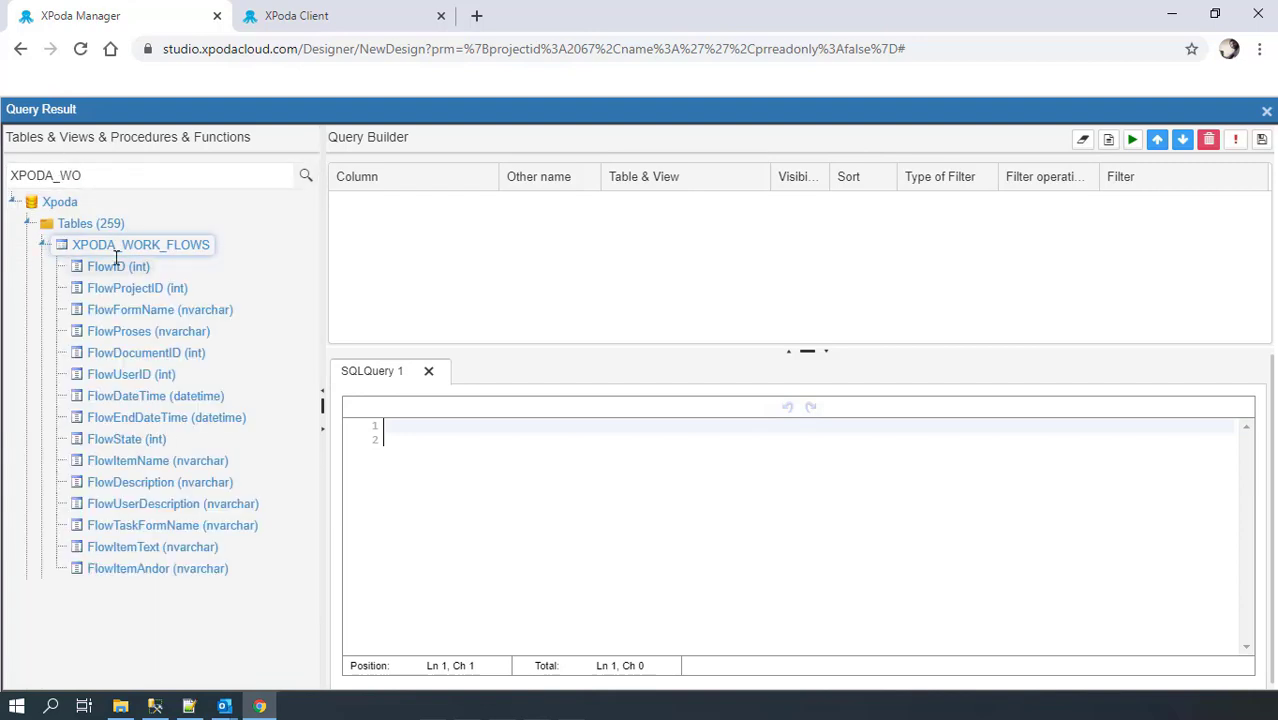
{"action": "left_click_drag", "start_coordinate": [135, 266], "coordinate": [410, 228]}
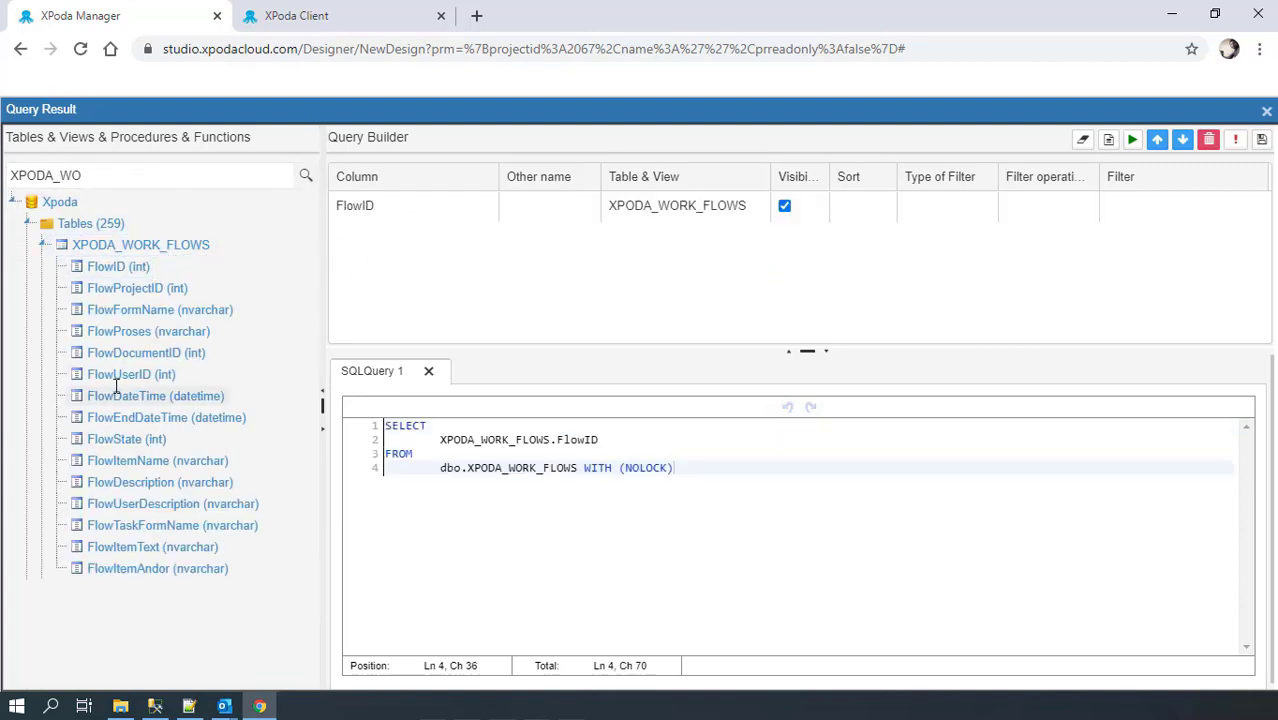
Add the FlowProses and FlowState columns of XPODA_WORK_FLOWS to the query
{"action": "left_click_drag", "start_coordinate": [140, 331], "coordinate": [380, 268]}
{"action": "left_click_drag", "start_coordinate": [133, 439], "coordinate": [408, 288]}
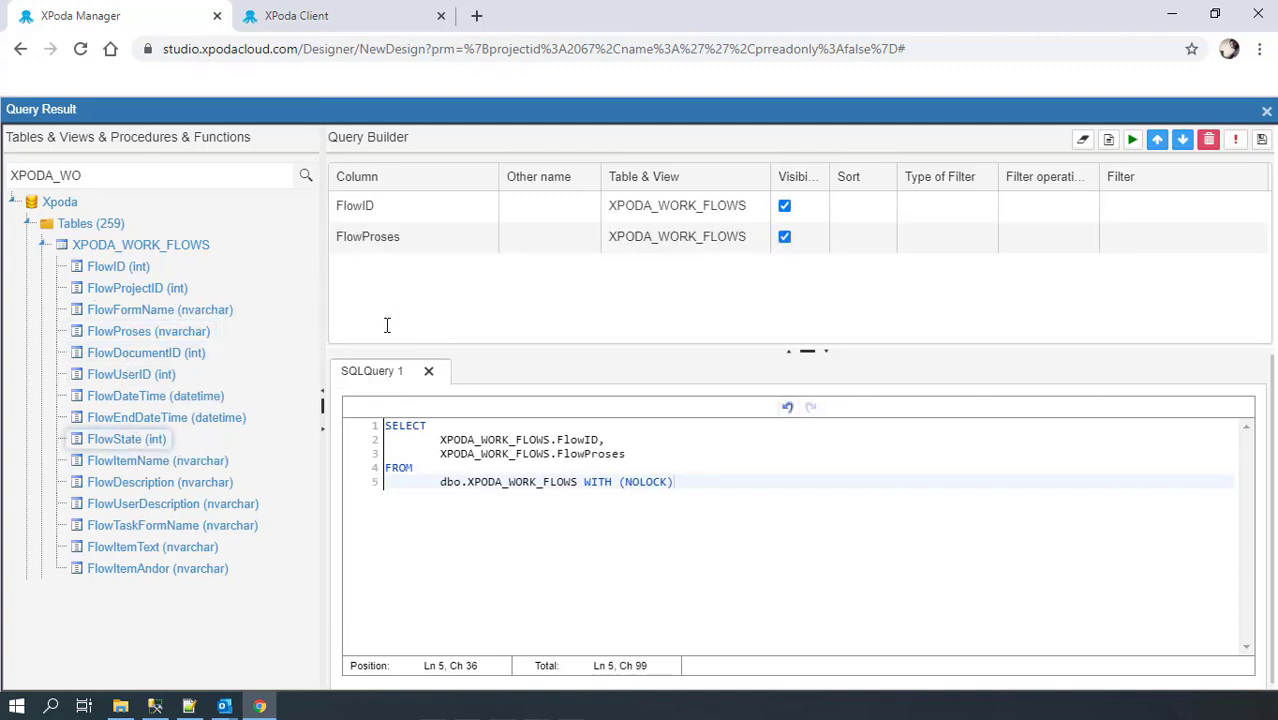
Add UserTableID from the RM_REQUESTS table to the query, using a LEFT join with master field FlowDocumentID and join field UserTableID
{"action": "left_click", "coordinate": [102, 176]}
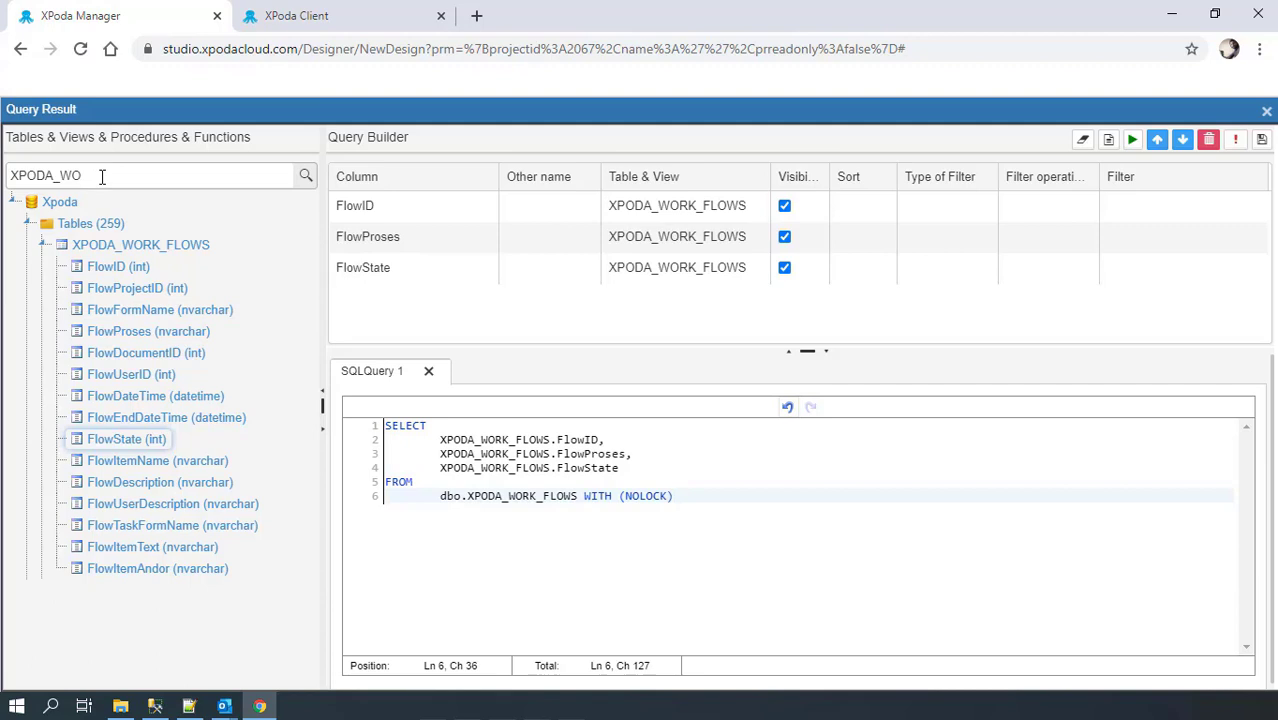
{"action": "key", "text": "BackSpace"}
{"action": "key", "text": "BackSpace"}
{"action": "key", "text": "BackSpace"}
{"action": "key", "text": "BackSpace"}
{"action": "key", "text": "BackSpace"}
{"action": "key", "text": "BackSpace"}
{"action": "key", "text": "BackSpace"}
{"action": "key", "text": "BackSpace"}
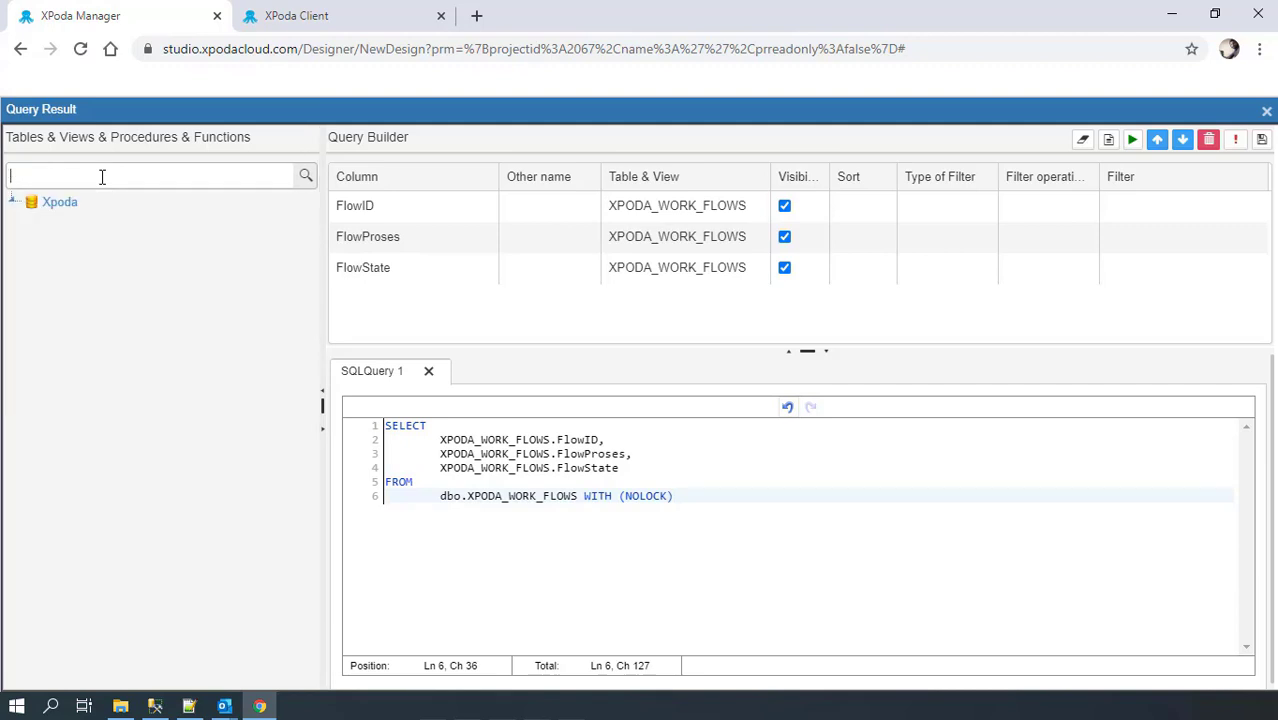
{"action": "type", "text": "RM_RE"}
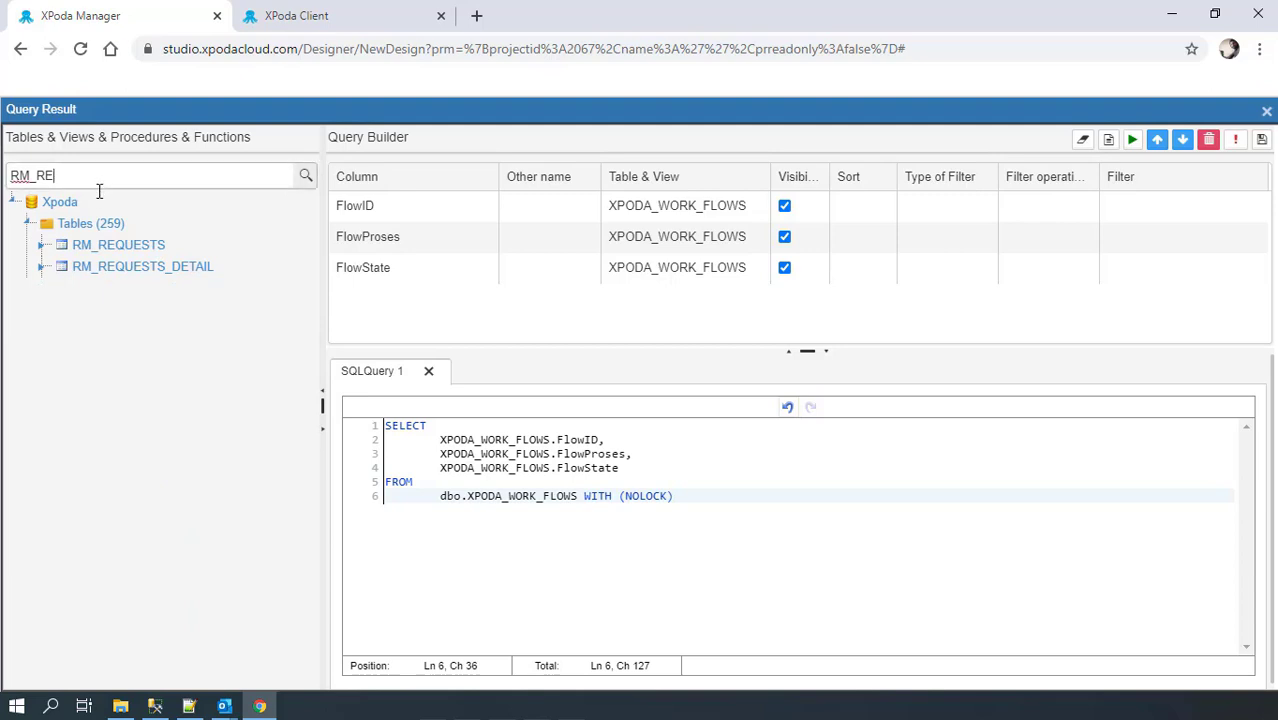
{"action": "left_click", "coordinate": [41, 245]}
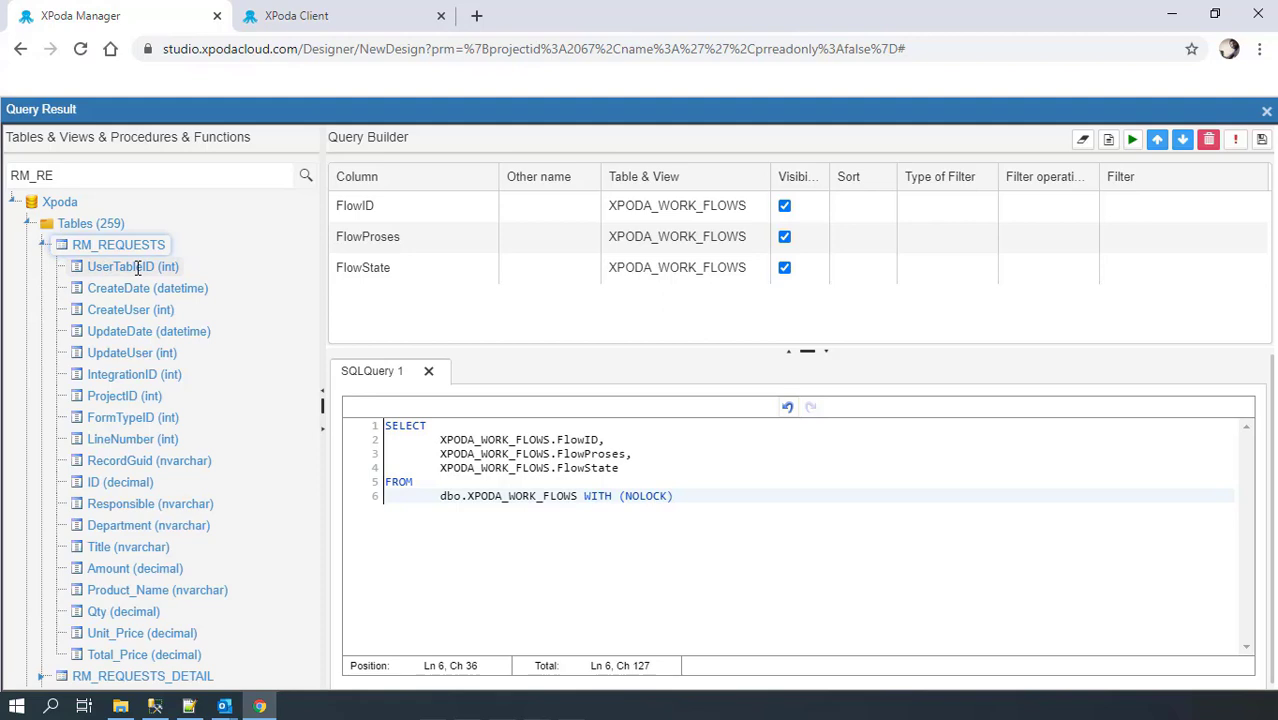
{"action": "left_click_drag", "start_coordinate": [138, 268], "coordinate": [410, 305]}
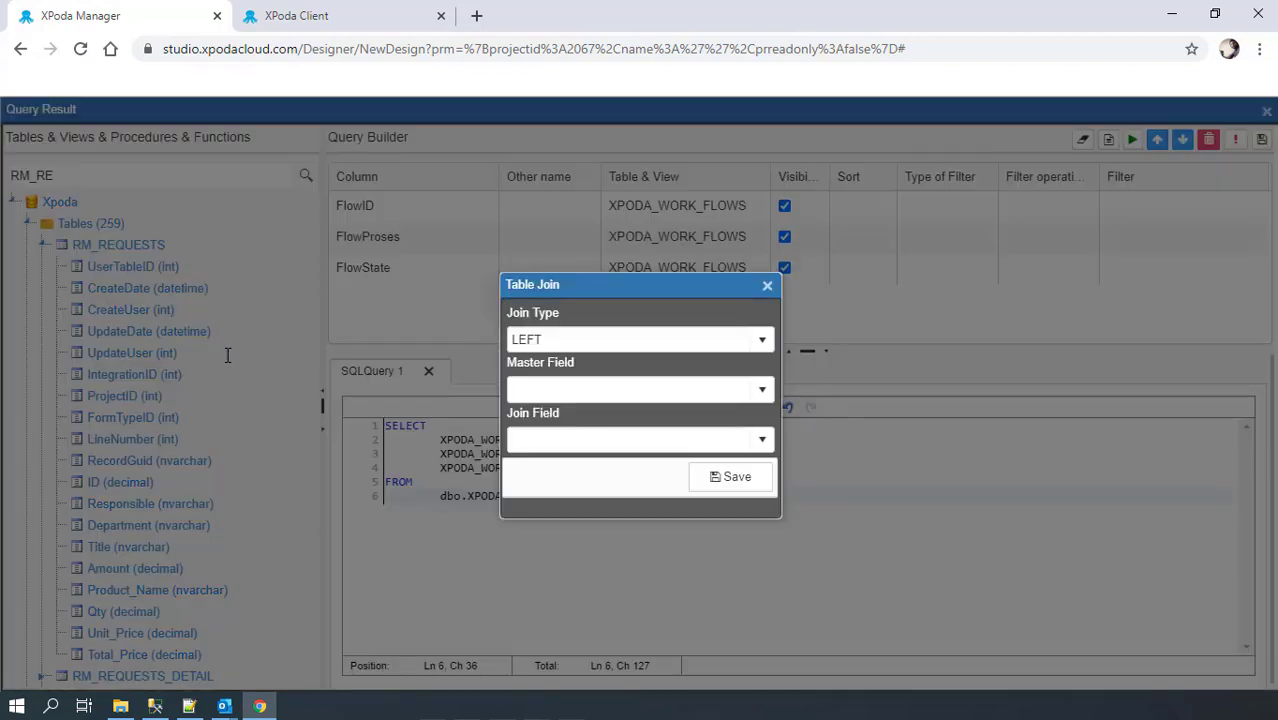
{"action": "left_click", "coordinate": [763, 389]}
{"action": "left_click", "coordinate": [616, 505]}
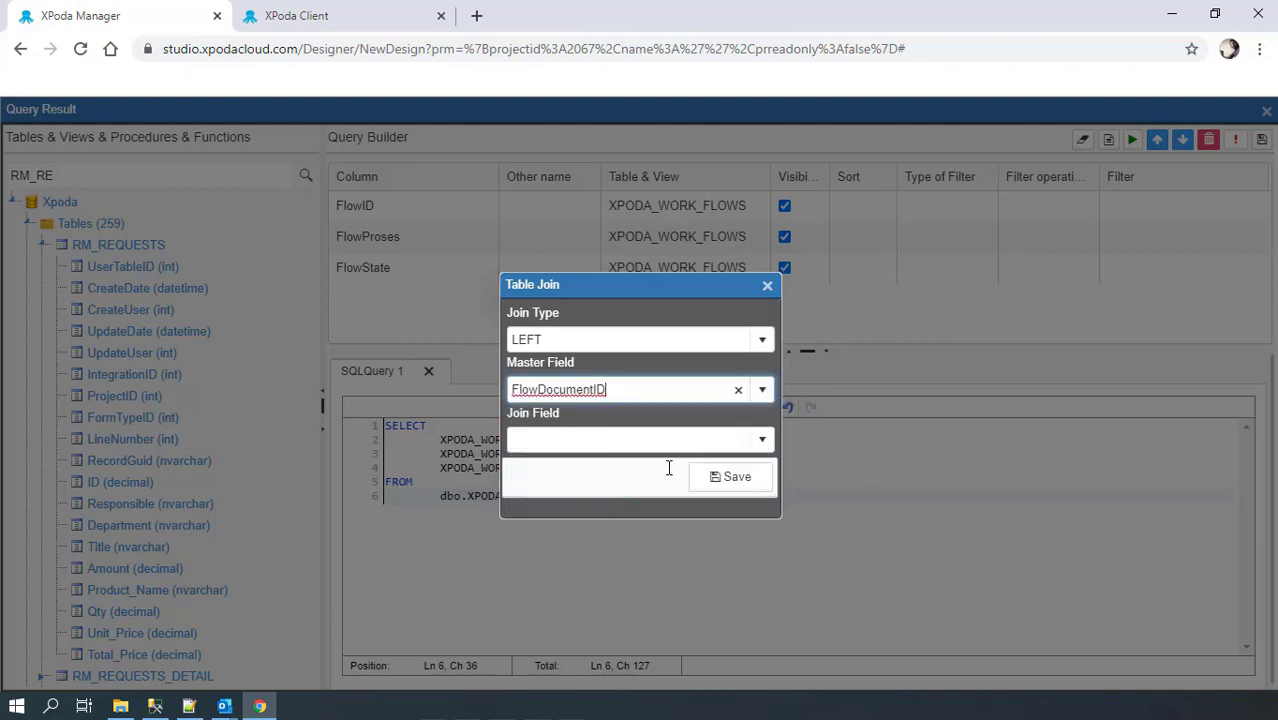
{"action": "left_click", "coordinate": [762, 439]}
{"action": "left_click", "coordinate": [634, 344]}
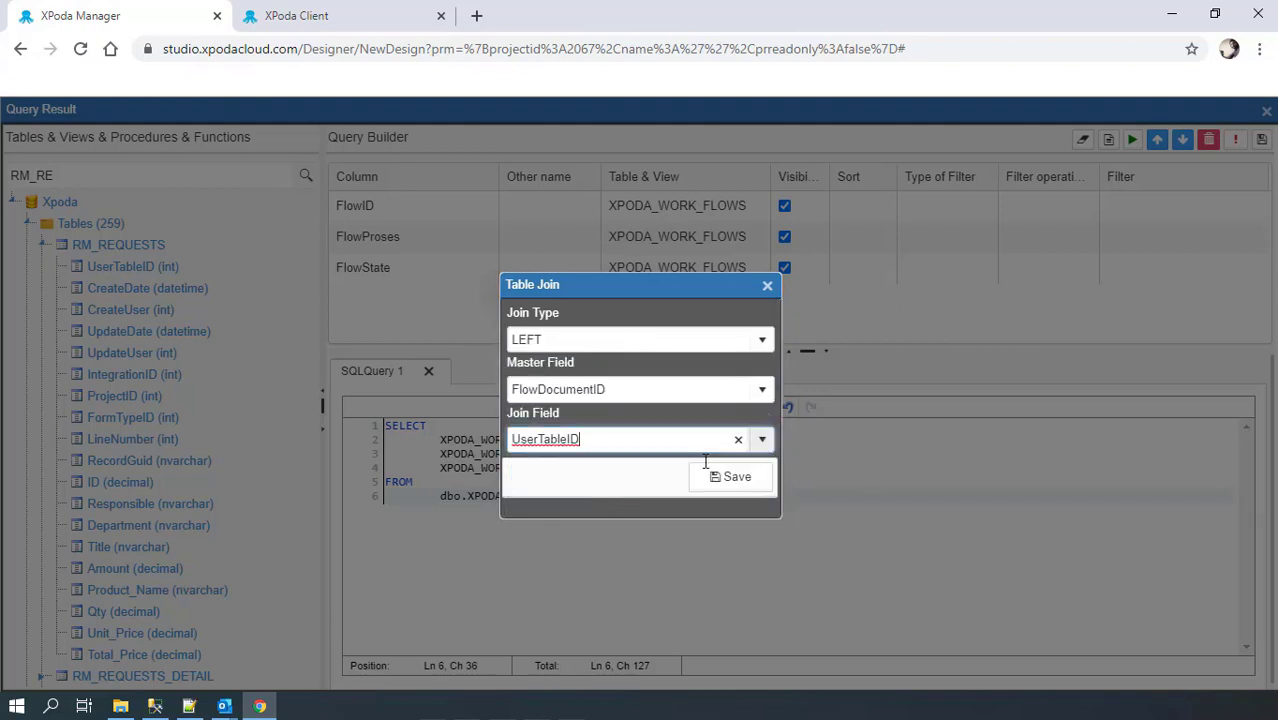
{"action": "left_click", "coordinate": [720, 476]}
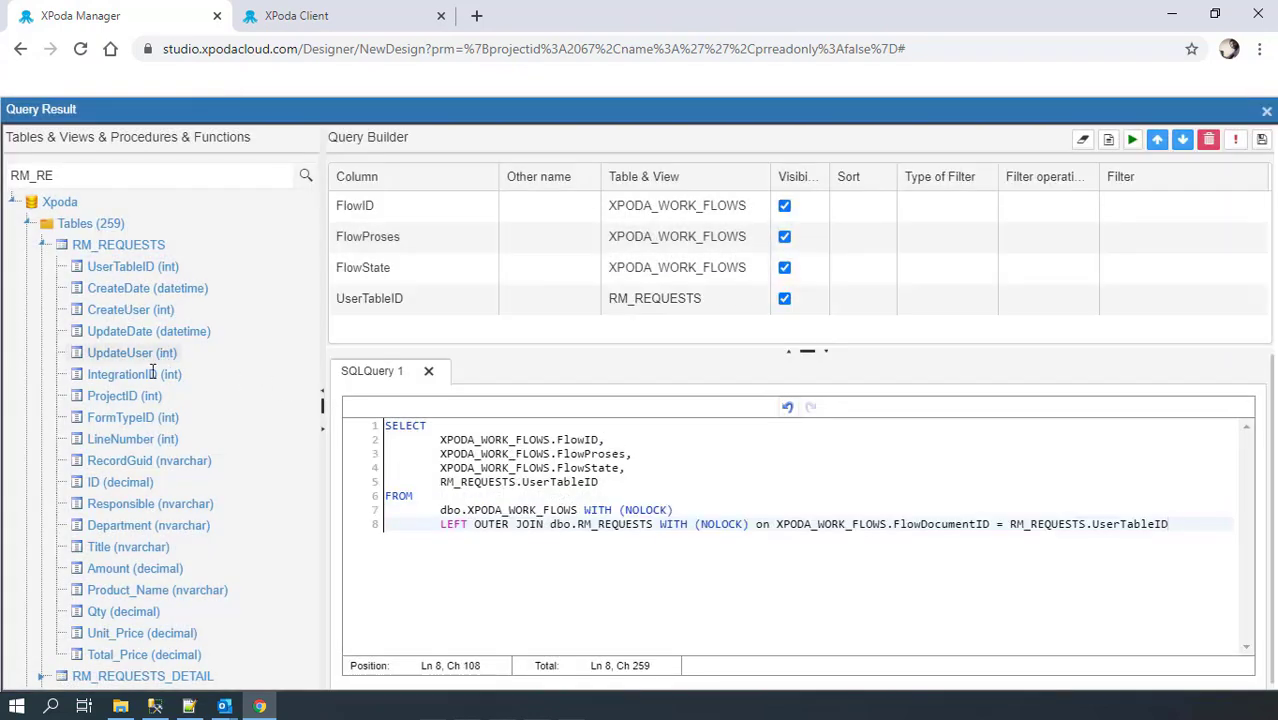
Add the ProjectID, FormTypeID and Amount columns of RM_REQUESTS to the query
{"action": "left_click_drag", "start_coordinate": [125, 395], "coordinate": [380, 351]}
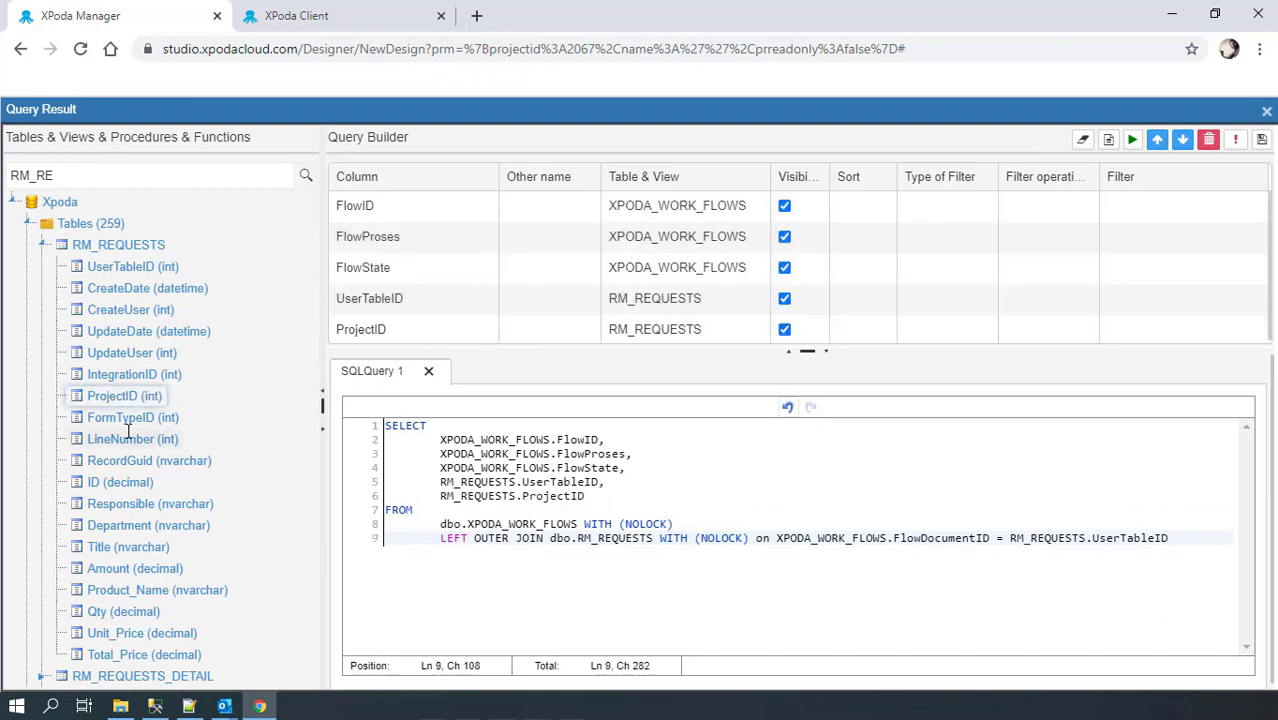
{"action": "left_click_drag", "start_coordinate": [128, 417], "coordinate": [522, 325]}
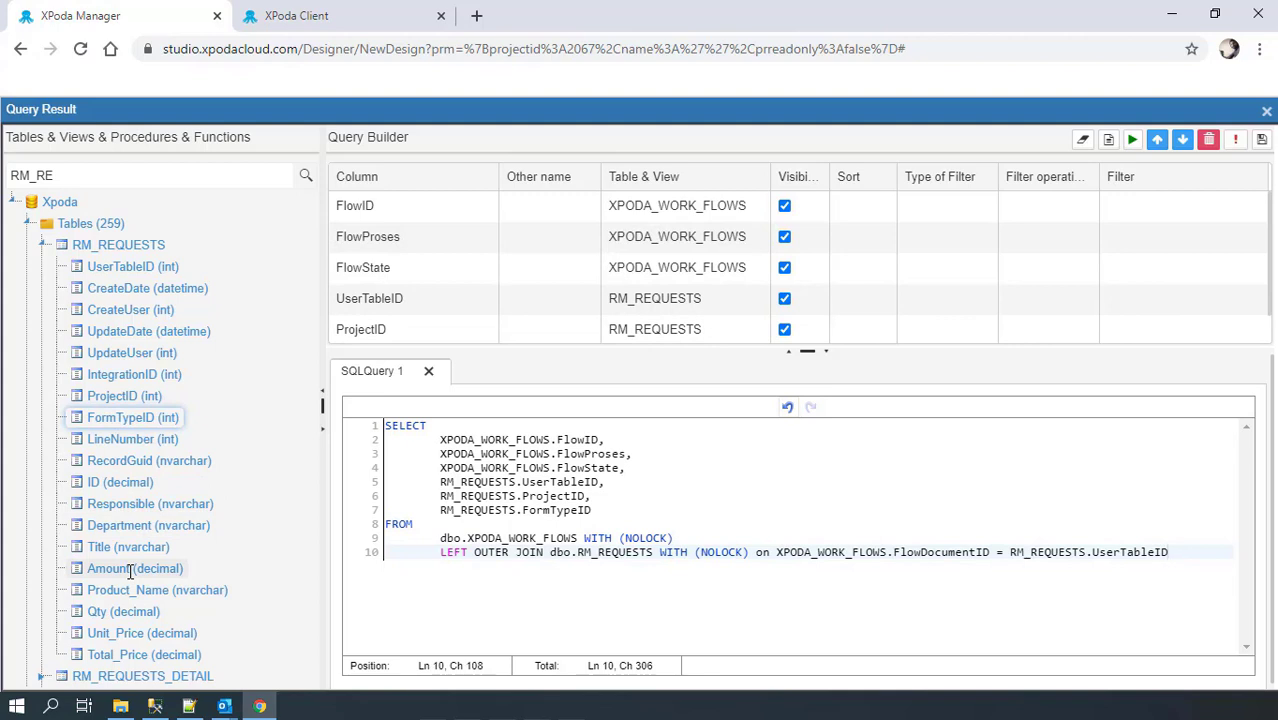
{"action": "left_click_drag", "start_coordinate": [130, 570], "coordinate": [550, 300]}
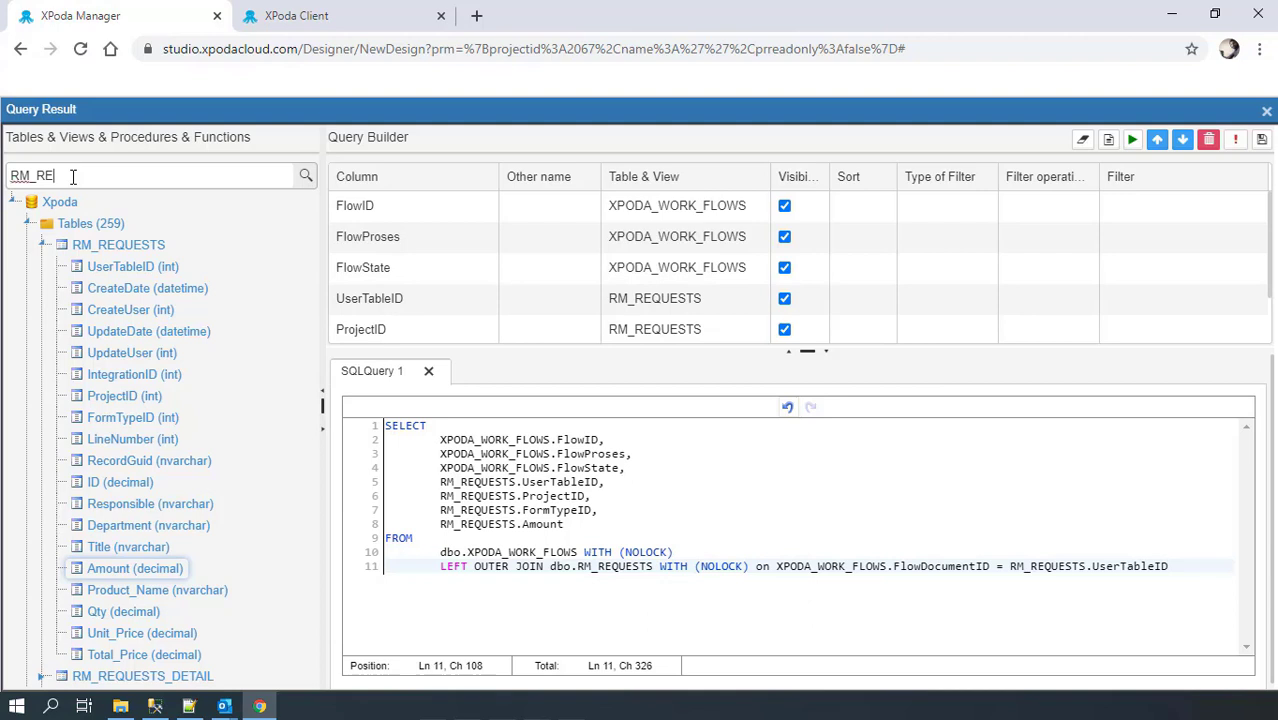
Add UserFullName from XPODA_CLIENT_USERS to the query, using a LEFT join with master field RM_REQUESTS.CreateUser and join field UserID
{"action": "key", "text": "BackSpace"}
{"action": "key", "text": "BackSpace"}
{"action": "key", "text": "BackSpace"}
{"action": "key", "text": "BackSpace"}
{"action": "key", "text": "BackSpace"}
{"action": "type", "text": "XPODA"}
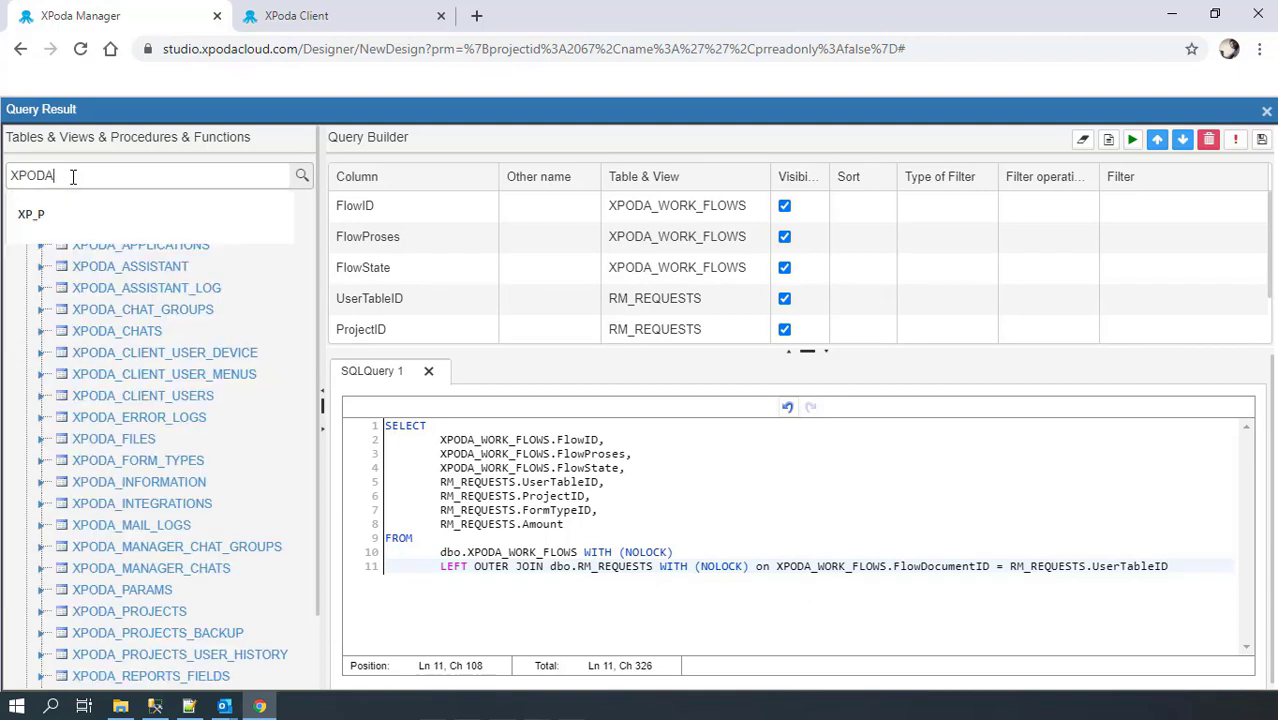
{"action": "type", "text": "_CLI"}
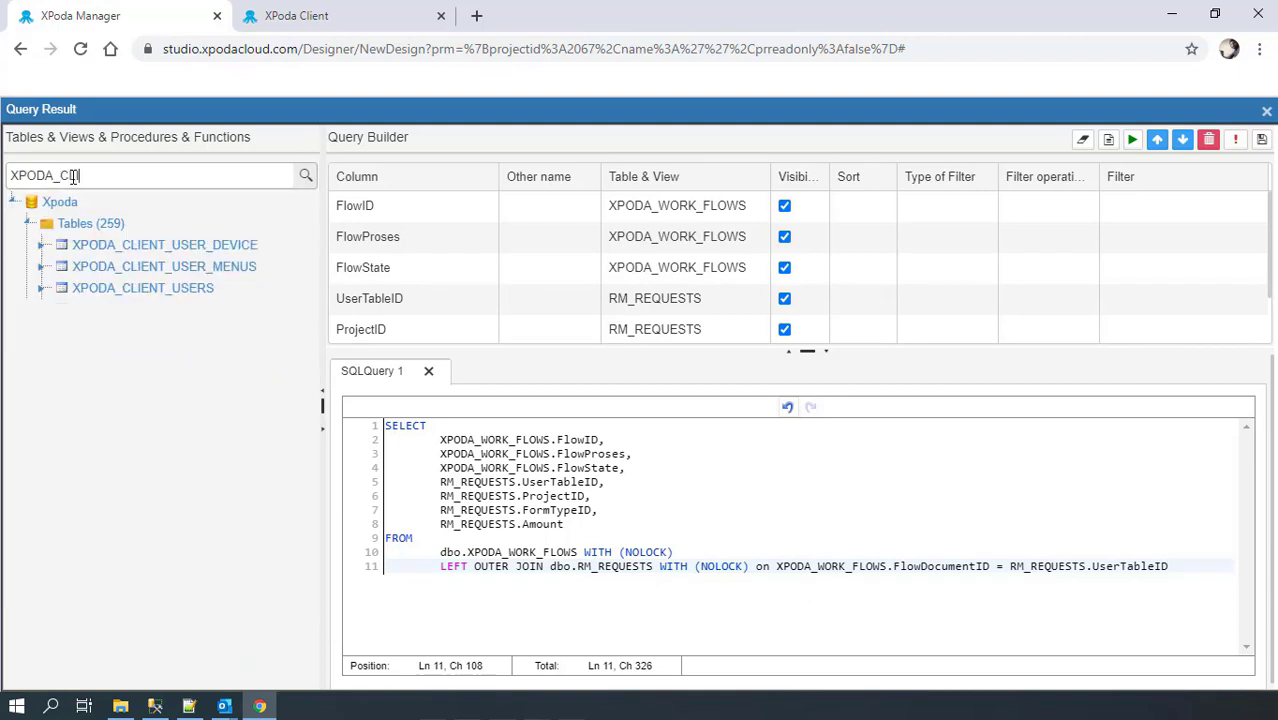
{"action": "left_click", "coordinate": [41, 288]}
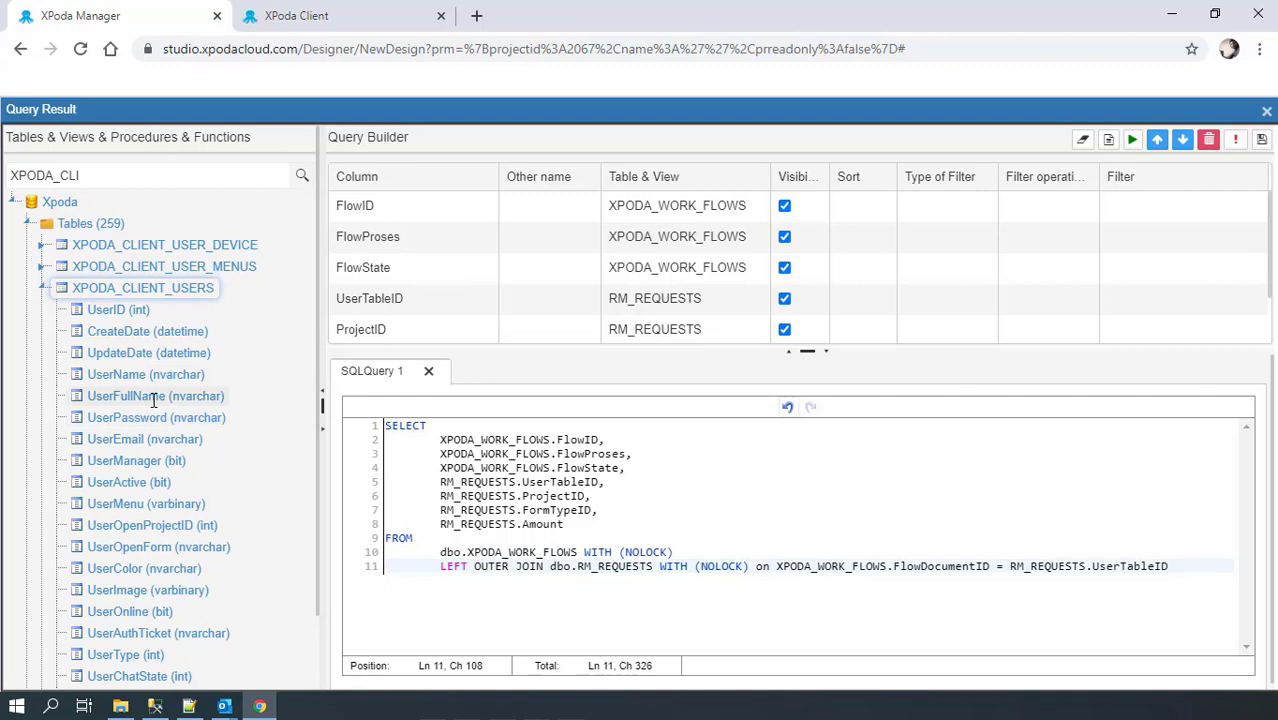
{"action": "left_click_drag", "start_coordinate": [153, 399], "coordinate": [475, 341]}
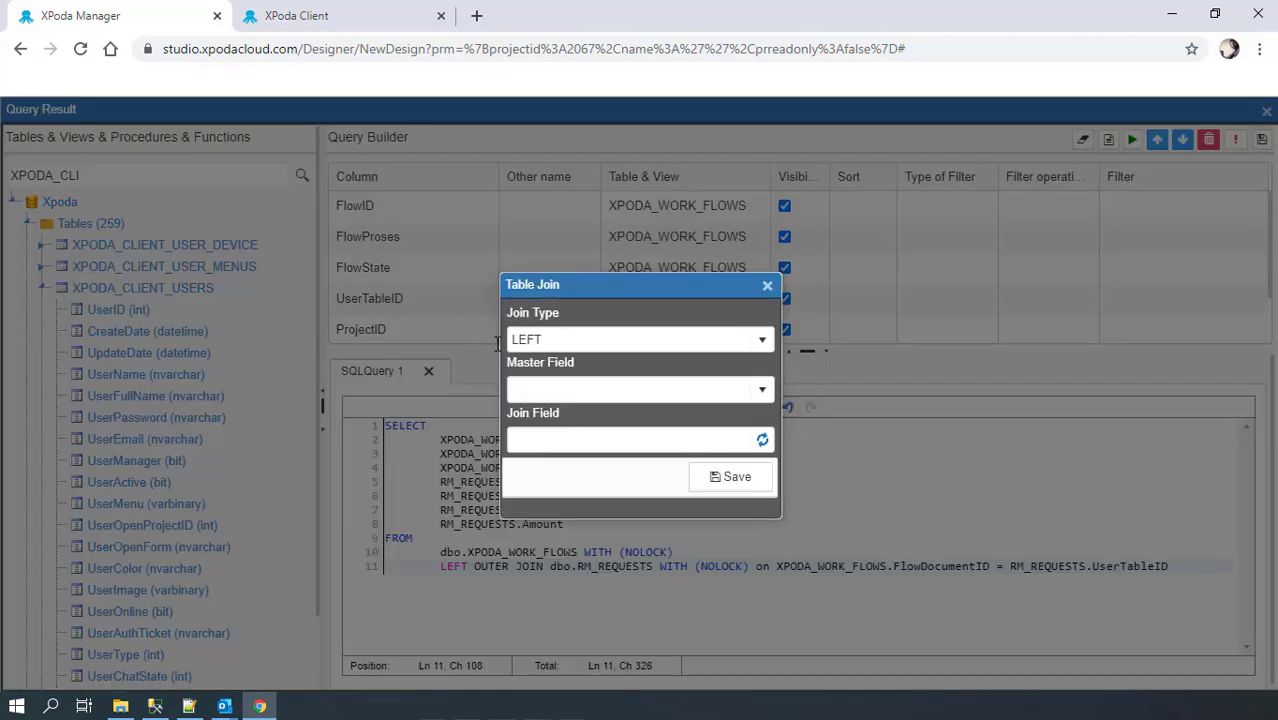
{"action": "left_click", "coordinate": [574, 388]}
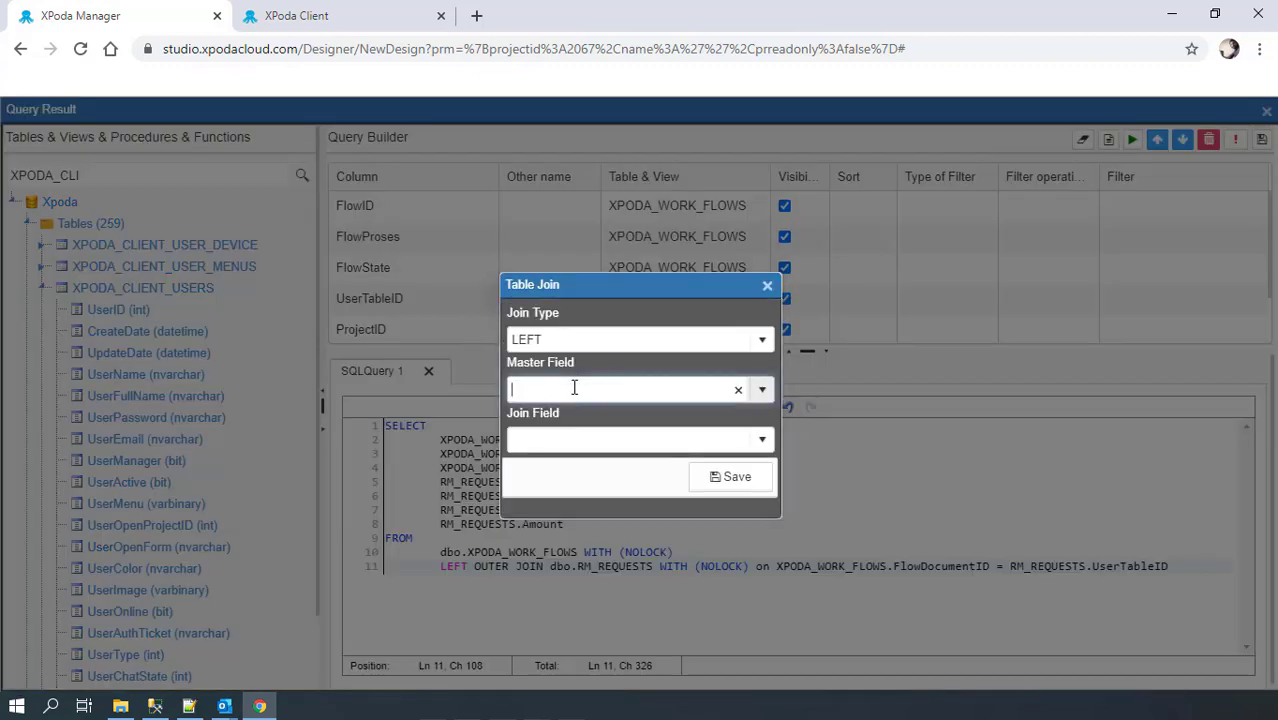
{"action": "type", "text": "RM_REQUESTS.CreateUser"}
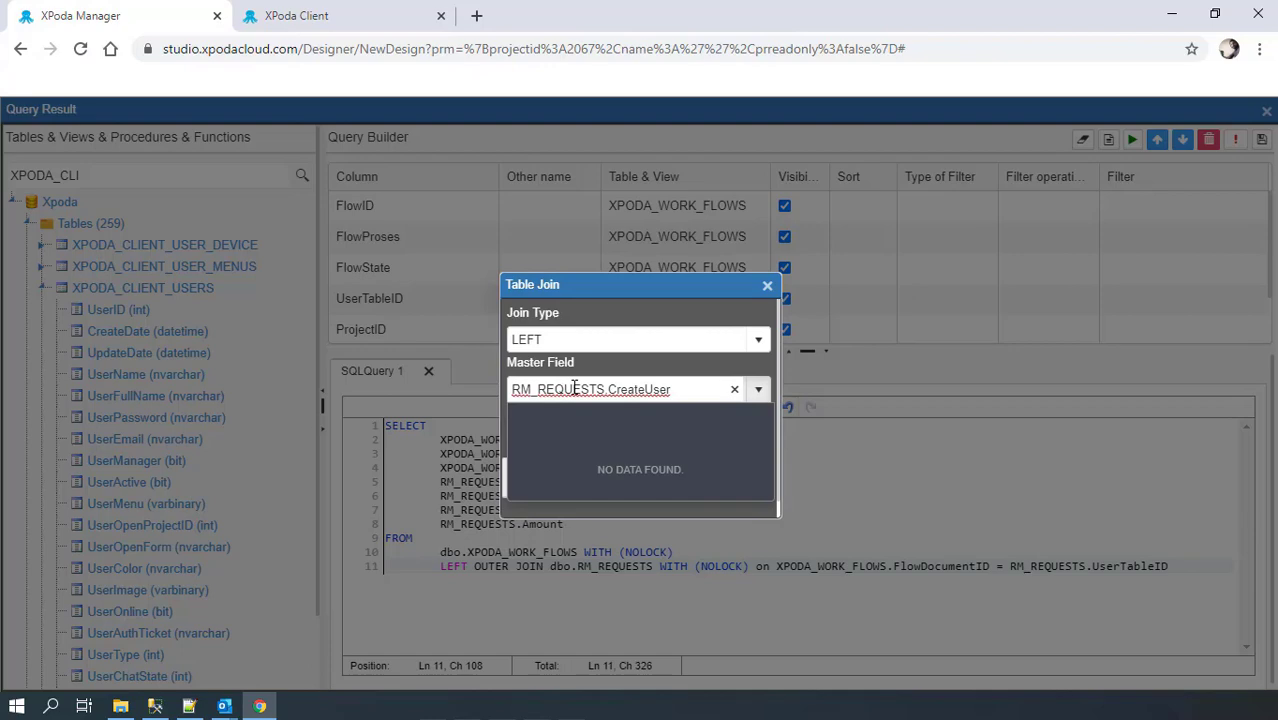
{"action": "left_click", "coordinate": [631, 363]}
{"action": "left_click", "coordinate": [757, 438]}
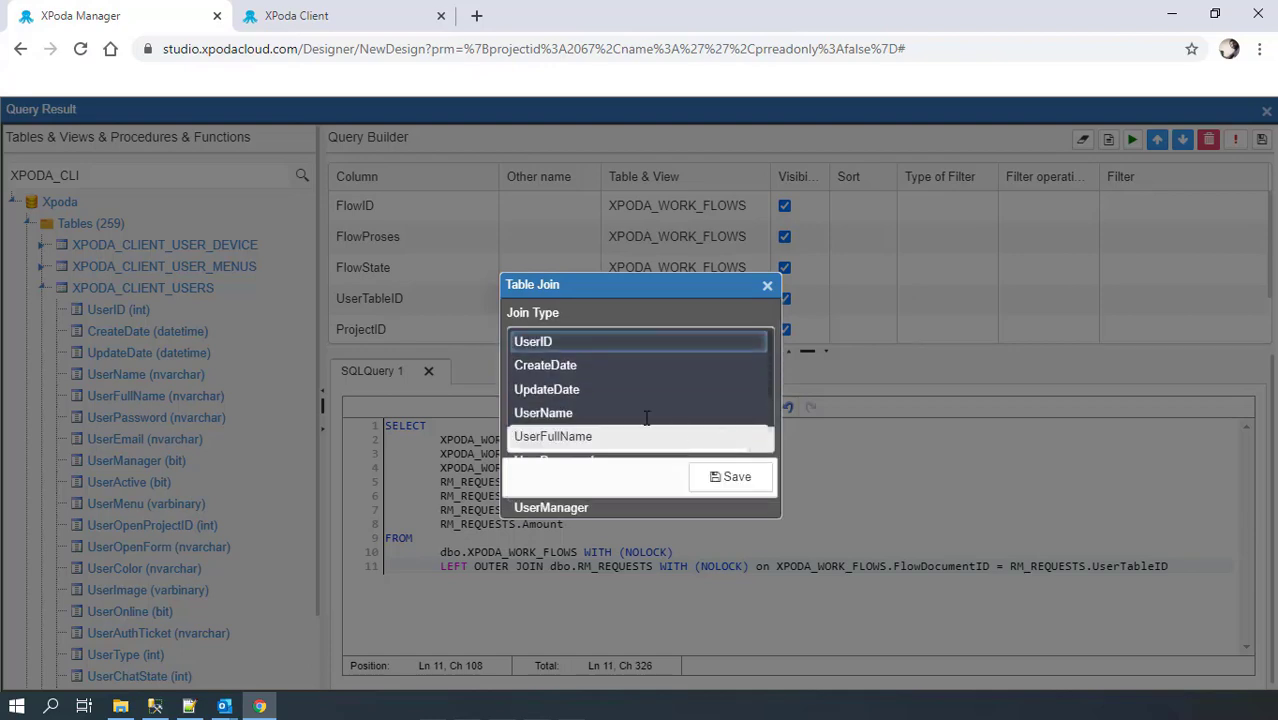
{"action": "left_click", "coordinate": [585, 341]}
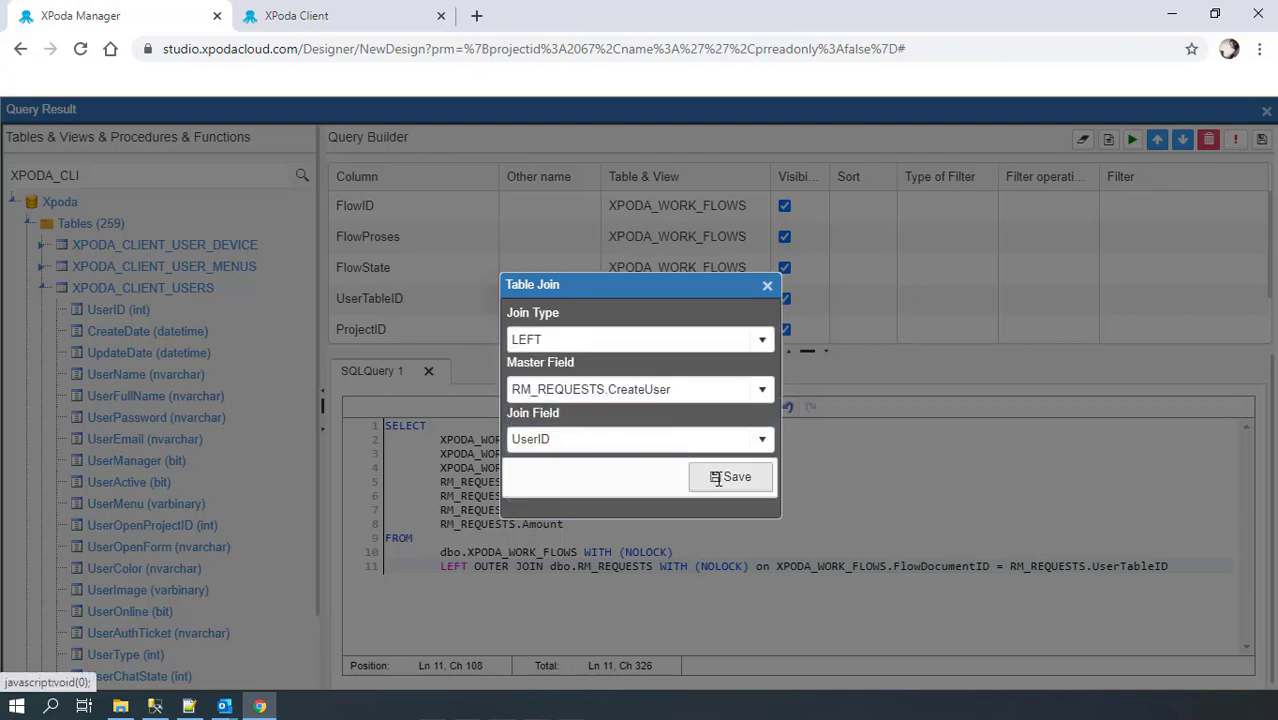
{"action": "left_click", "coordinate": [718, 479]}
Give the FlowID column the other name [|FlowID] in the query
{"action": "left_click", "coordinate": [542, 204]}
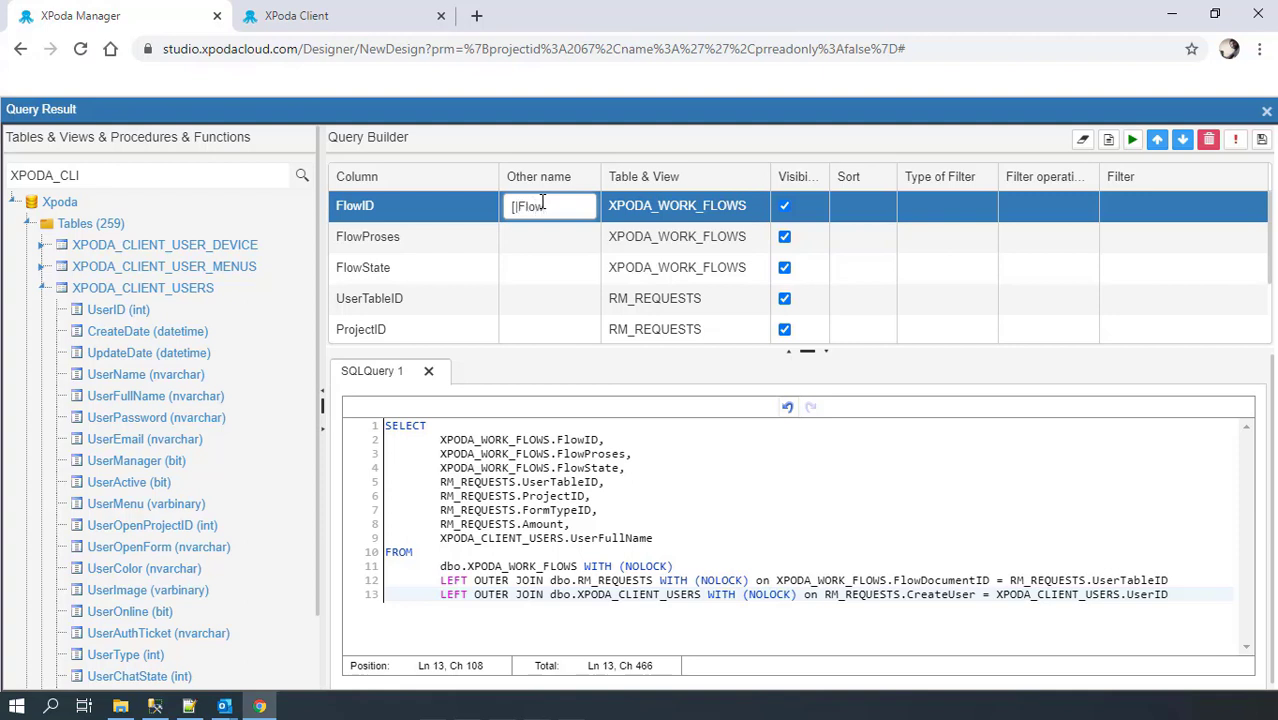
{"action": "type", "text": "[FlowID]"}
{"action": "key", "text": "Return"}
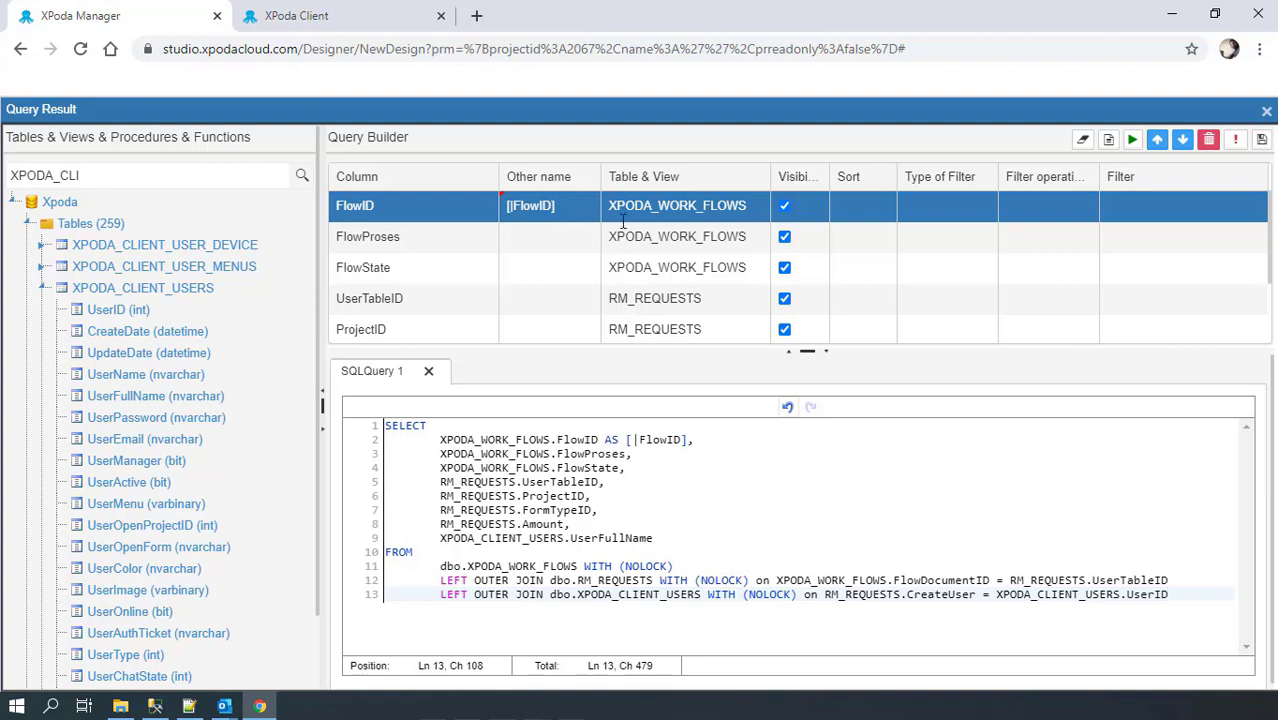
Filter the query to rows where FlowProses is equal to a23
{"action": "left_click", "coordinate": [1058, 238]}
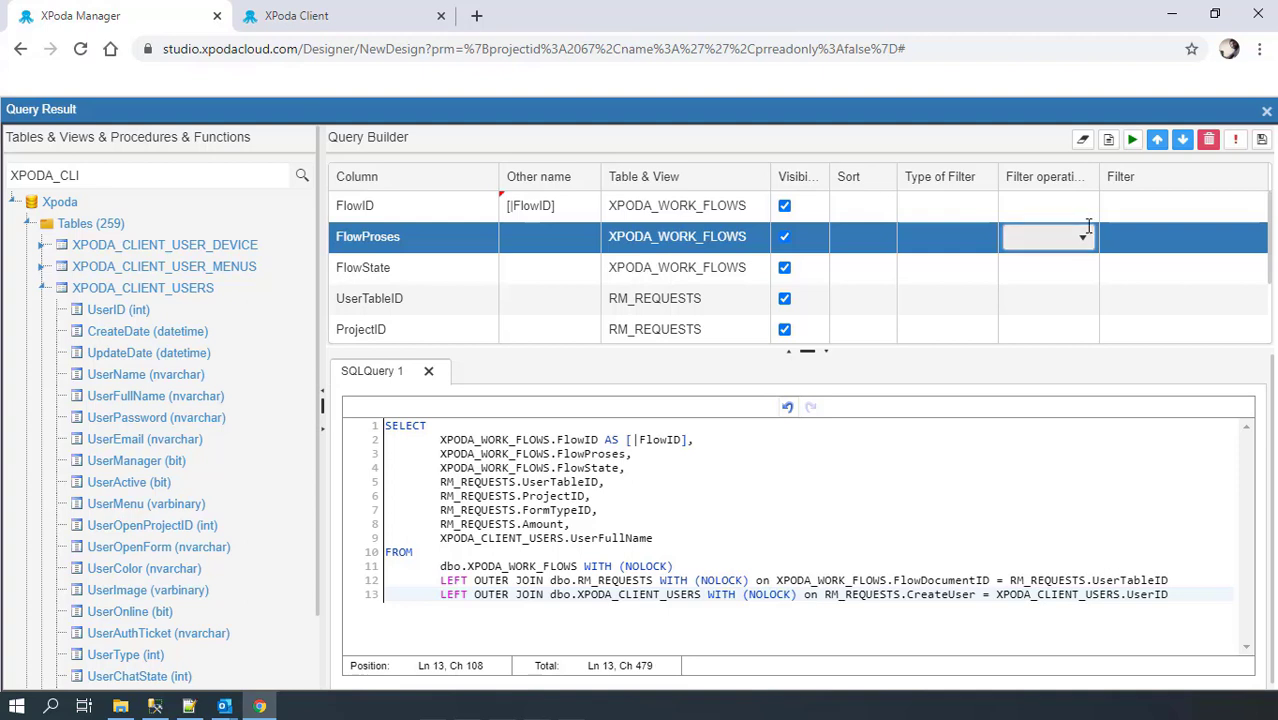
{"action": "left_click", "coordinate": [1086, 237]}
{"action": "left_click", "coordinate": [1063, 288]}
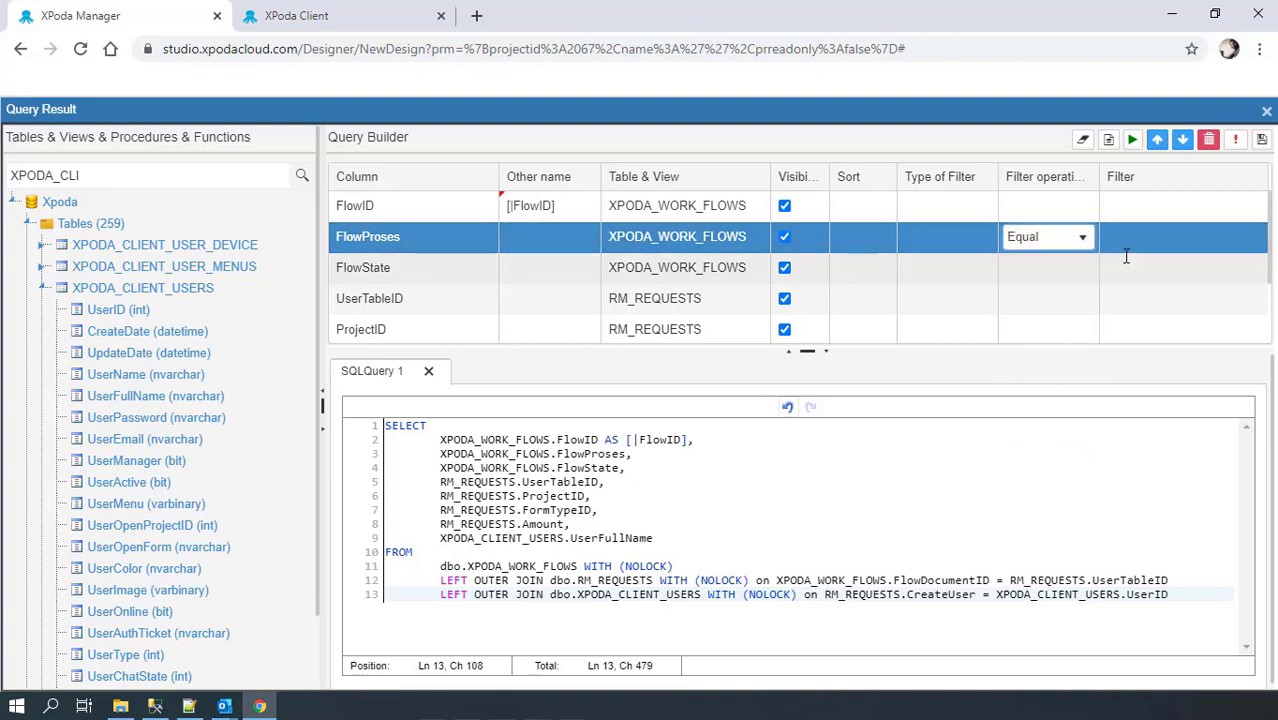
{"action": "left_click", "coordinate": [1136, 239]}
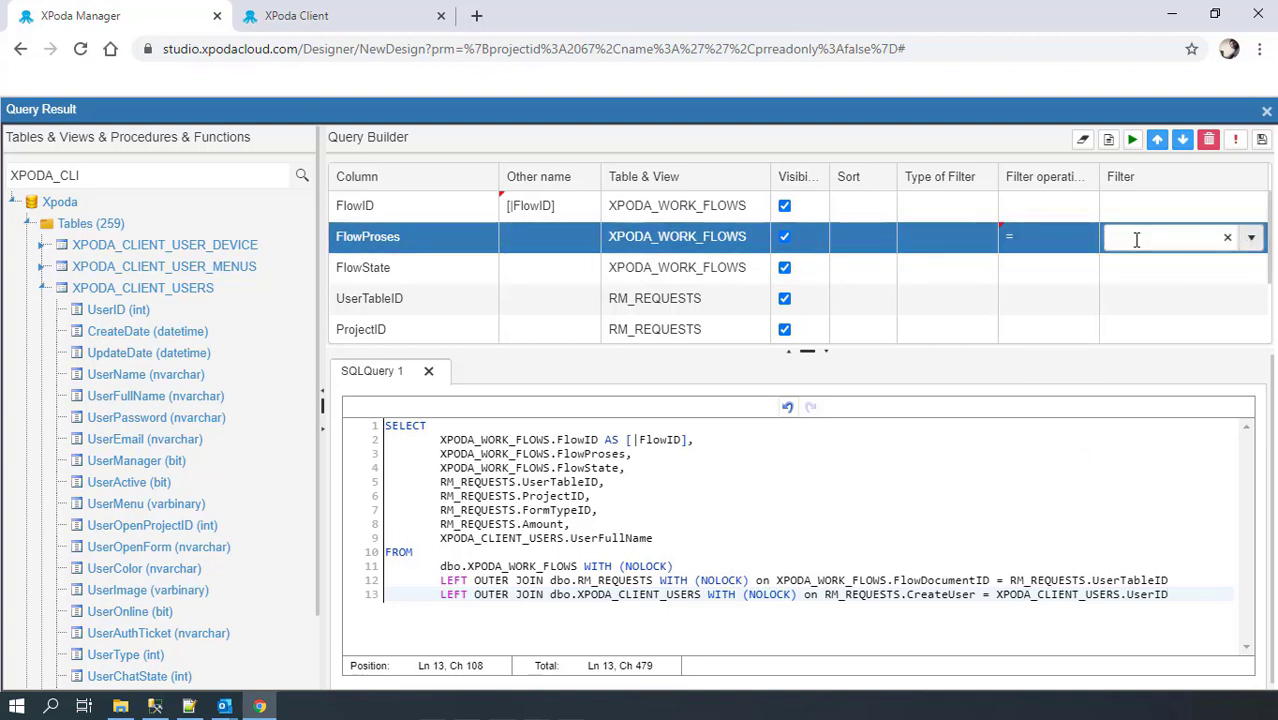
{"action": "type", "text": "a23"}
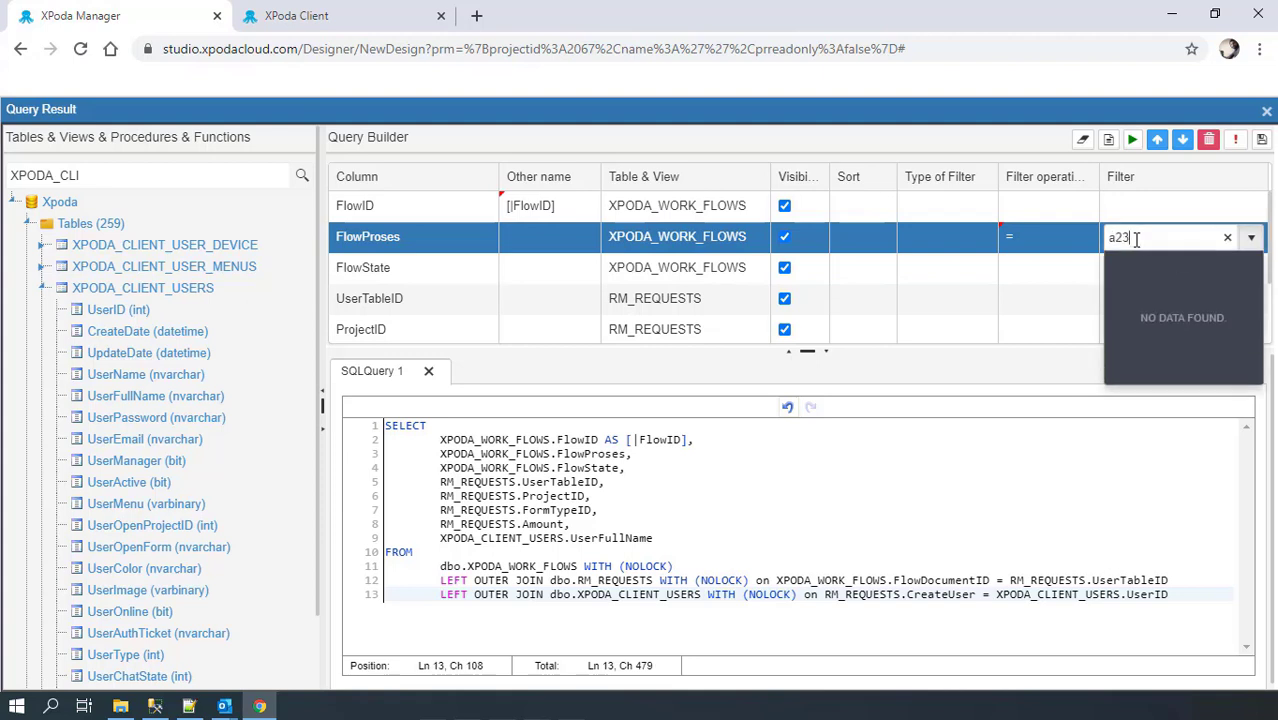
{"action": "key", "text": "Return"}
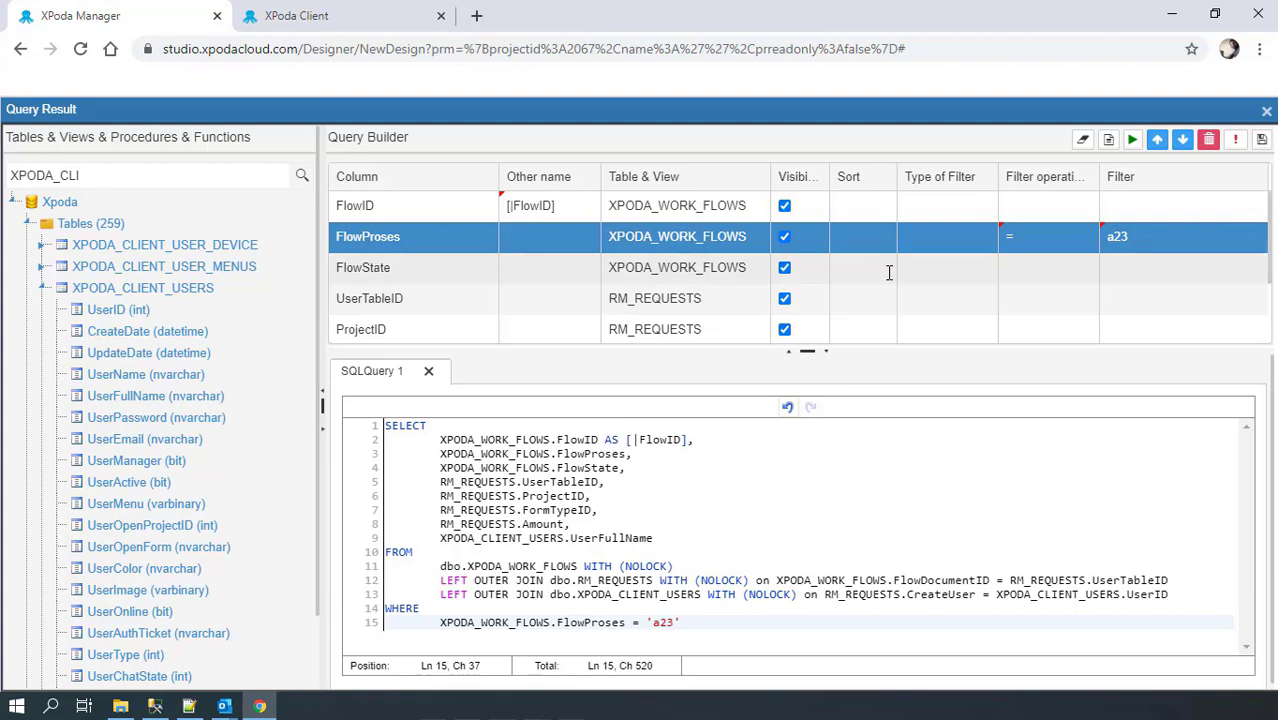
Add a filter condition to the query requiring FlowState to be equal to 0
{"action": "left_click", "coordinate": [1030, 265]}
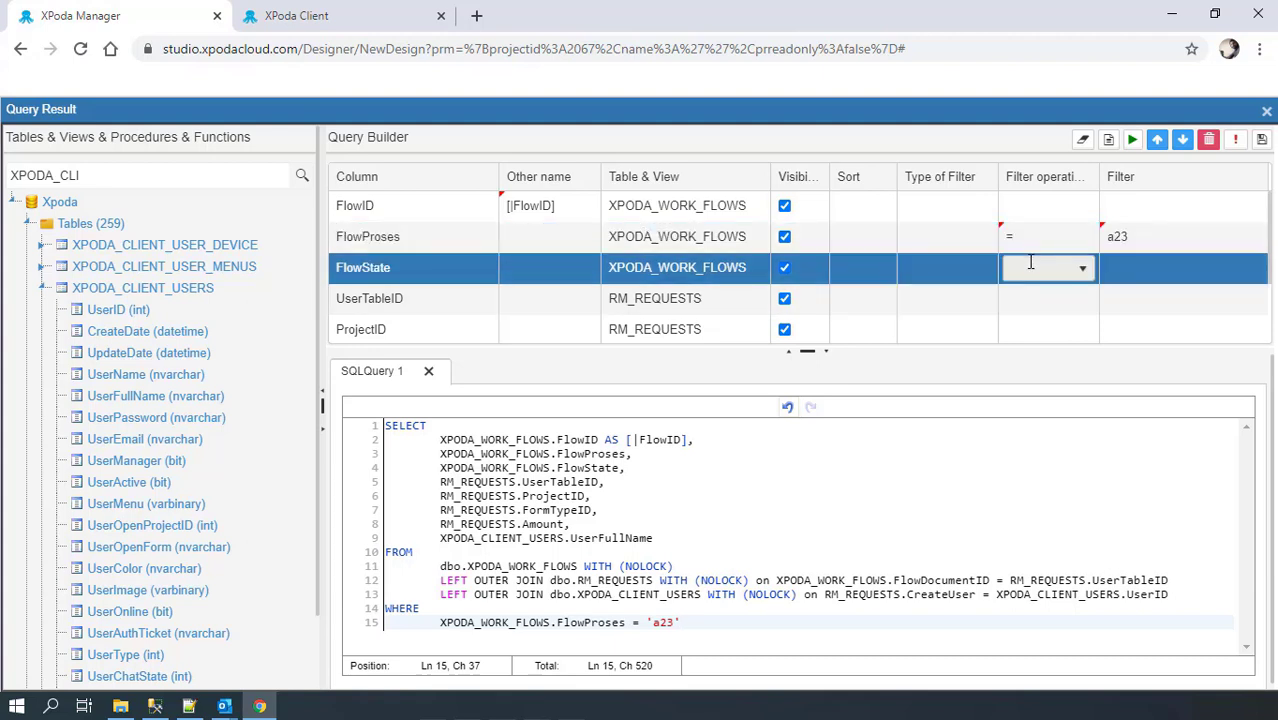
{"action": "left_click", "coordinate": [1079, 268]}
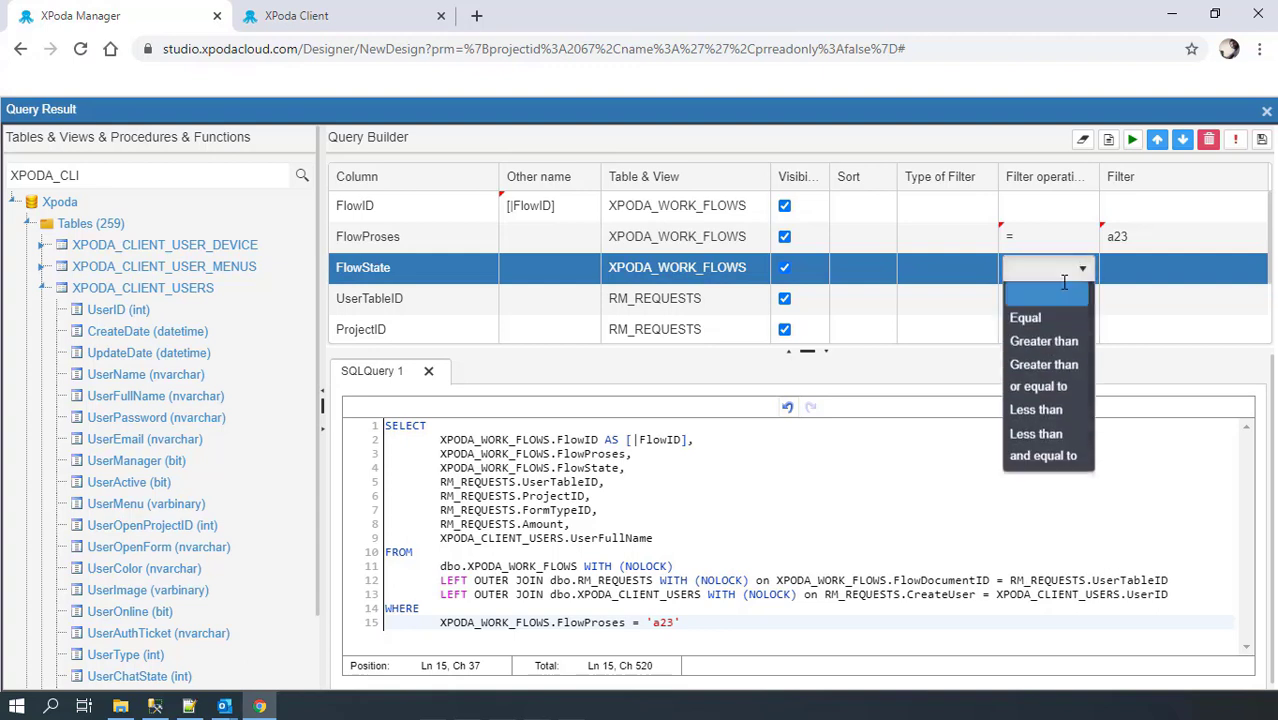
{"action": "left_click", "coordinate": [1030, 320]}
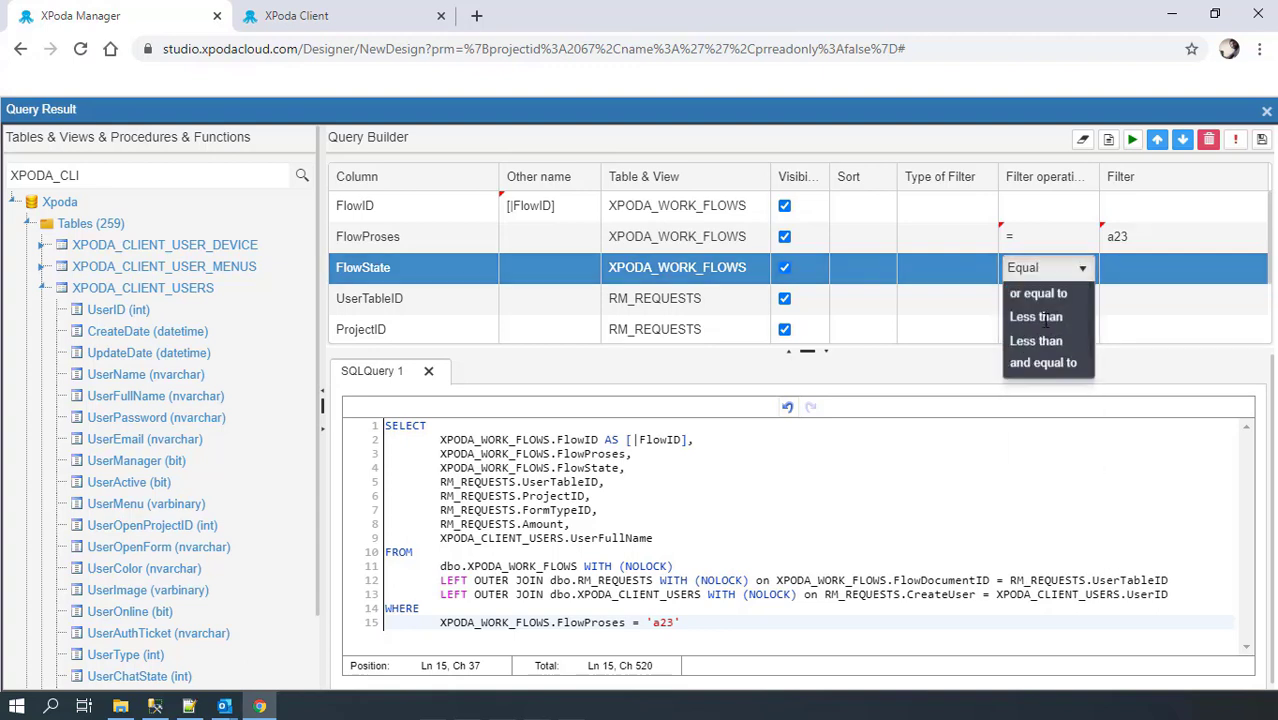
{"action": "left_click", "coordinate": [1142, 266]}
{"action": "type", "text": "0"}
{"action": "key", "text": "Return"}
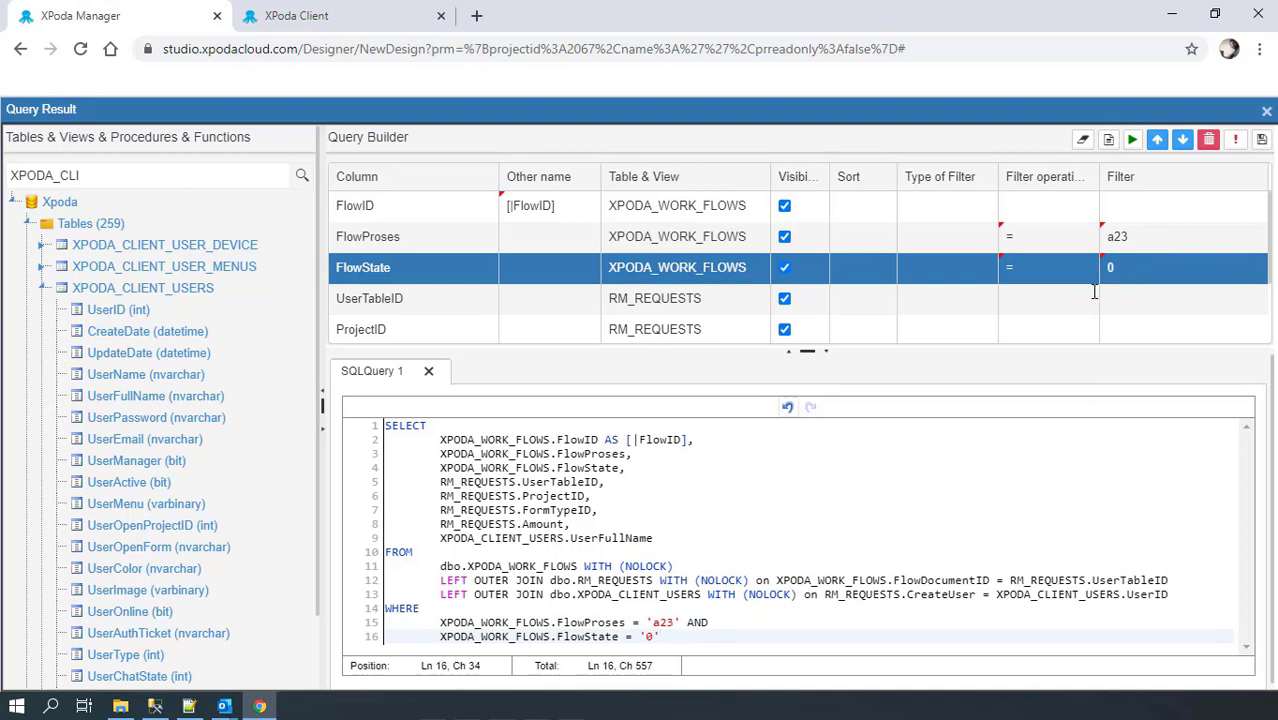
Give the UserFullName column the other name Responsible in the query
{"action": "scroll", "coordinate": [520, 285], "scroll_direction": "down", "scroll_amount": 3}
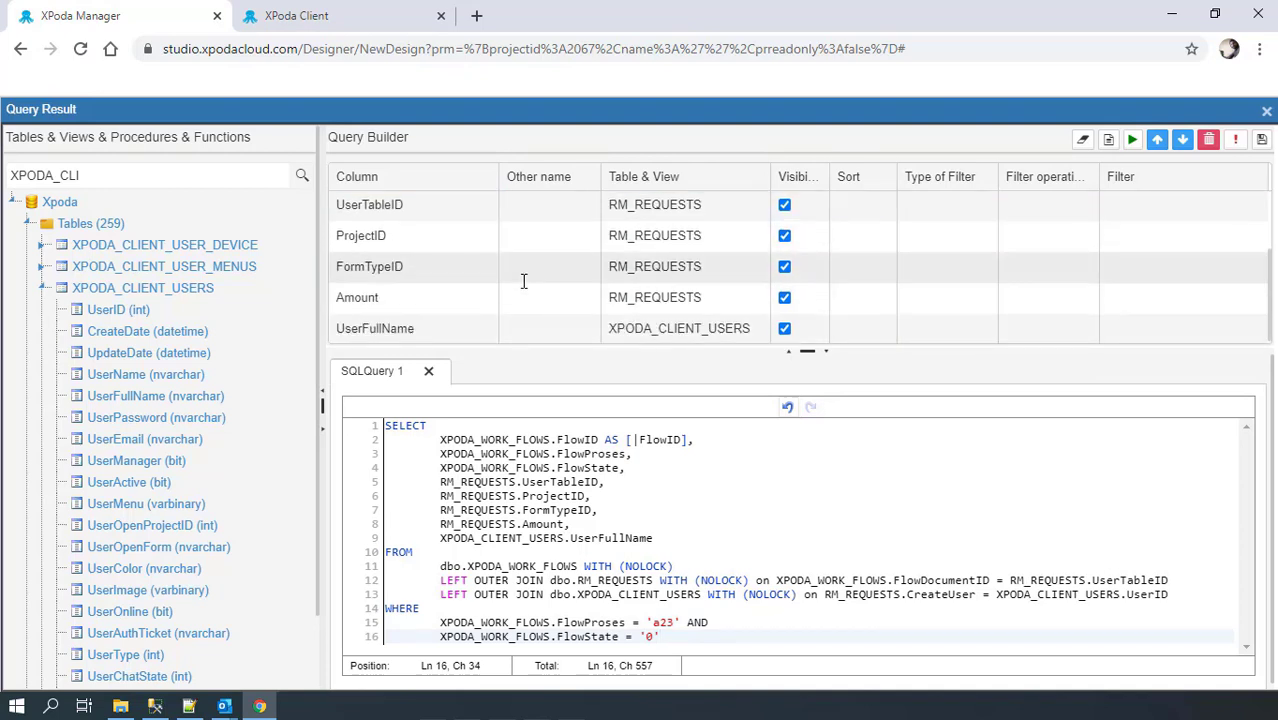
{"action": "left_click", "coordinate": [536, 327]}
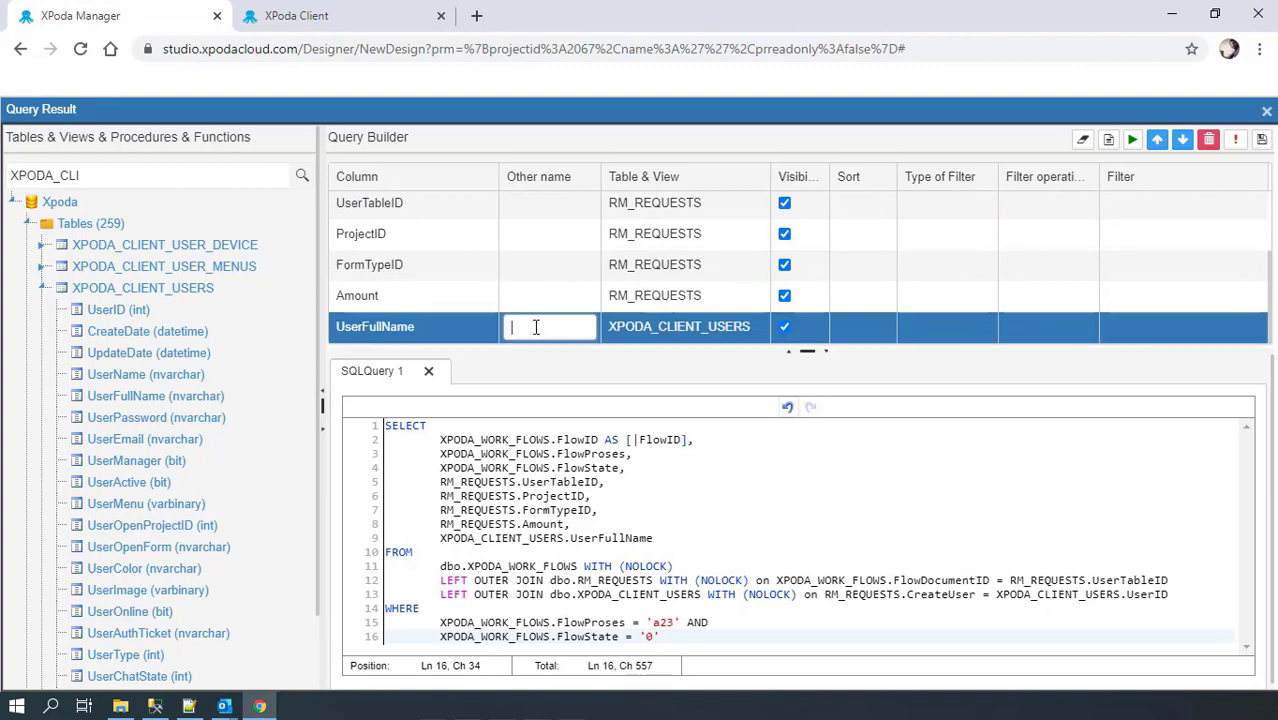
{"action": "type", "text": "Res"}
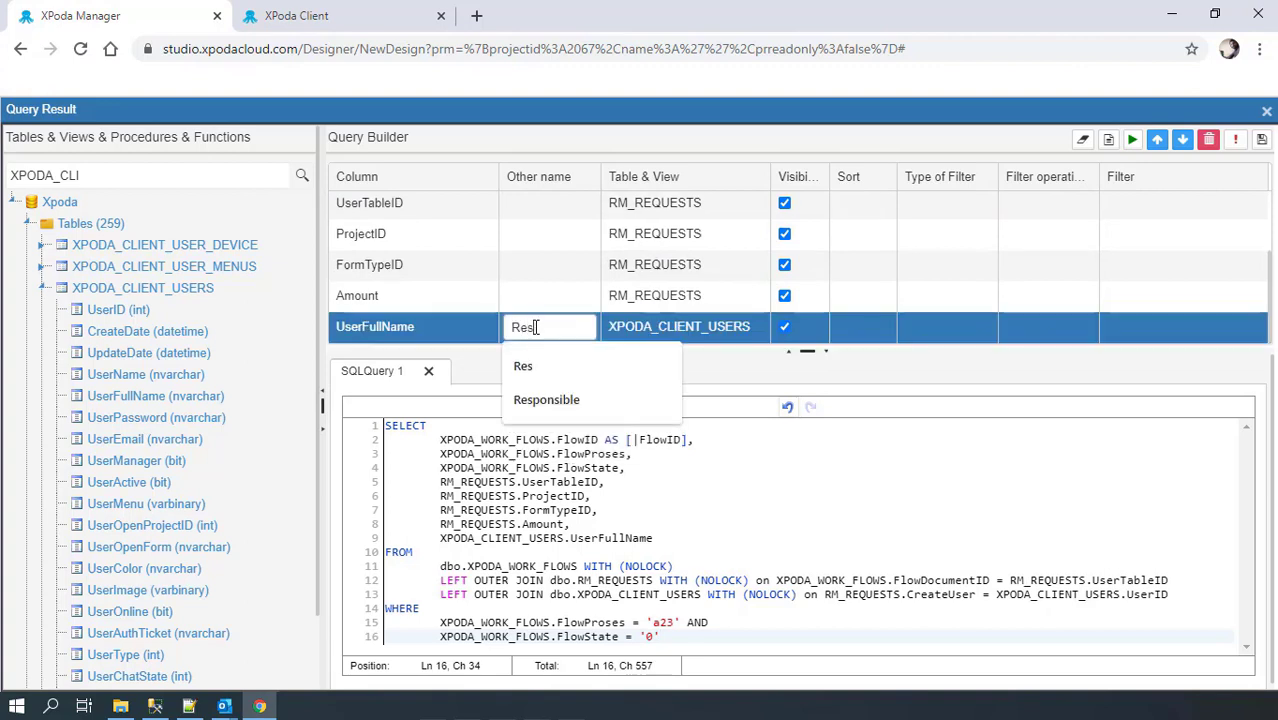
{"action": "key", "text": "Down"}
{"action": "key", "text": "Down"}
{"action": "key", "text": "Return"}
{"action": "key", "text": "Return"}
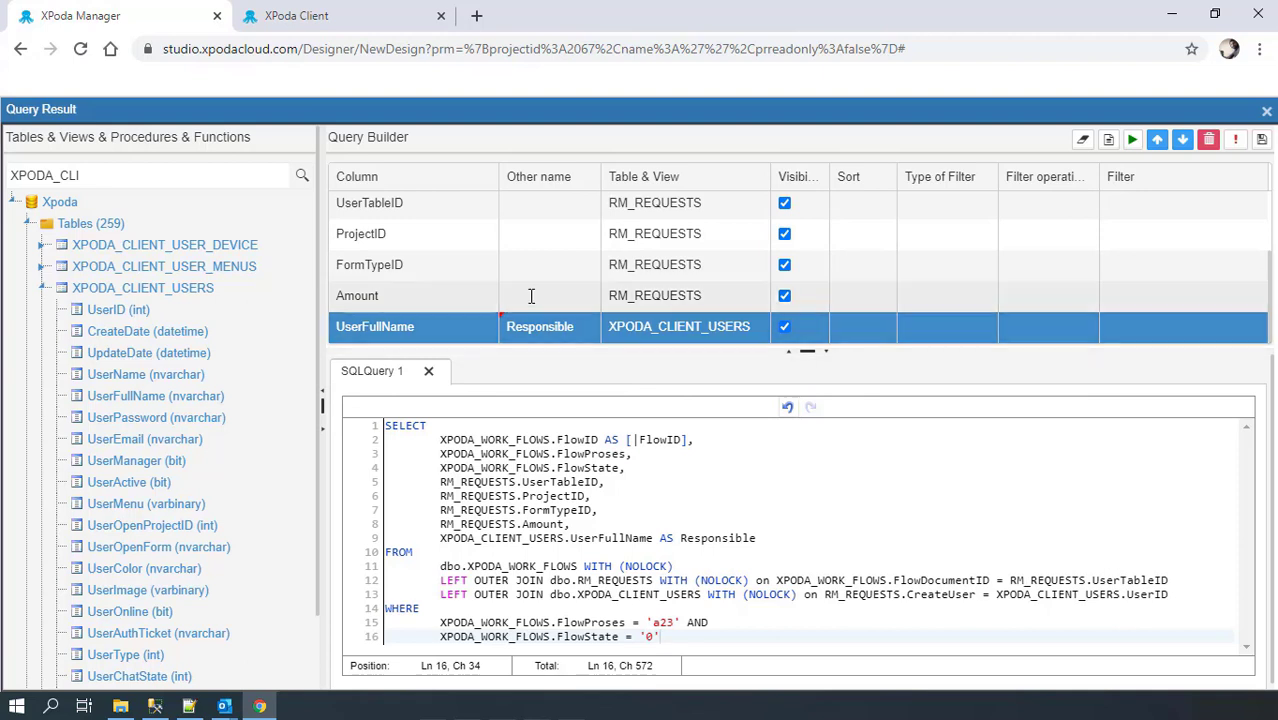
Move the Amount column below UserFullName and remove FlowProses and FlowState from the query's SELECT list
{"action": "left_click", "coordinate": [531, 295]}
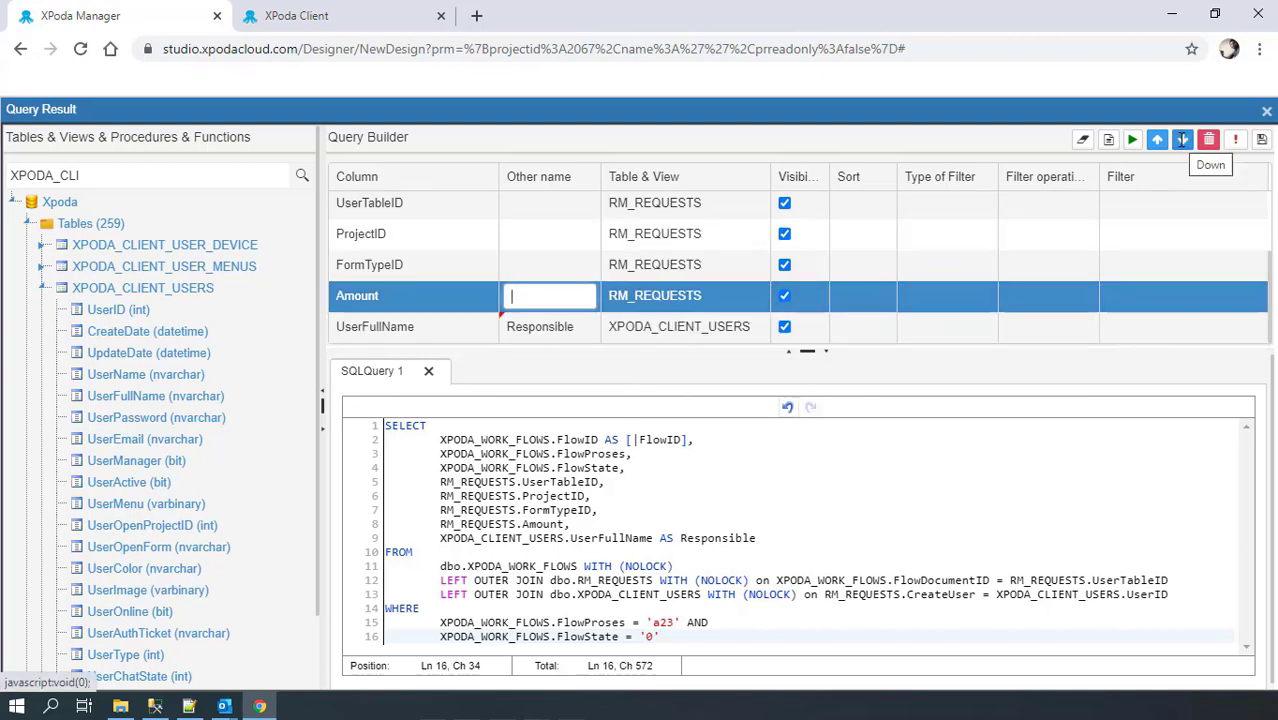
{"action": "left_click", "coordinate": [1182, 140]}
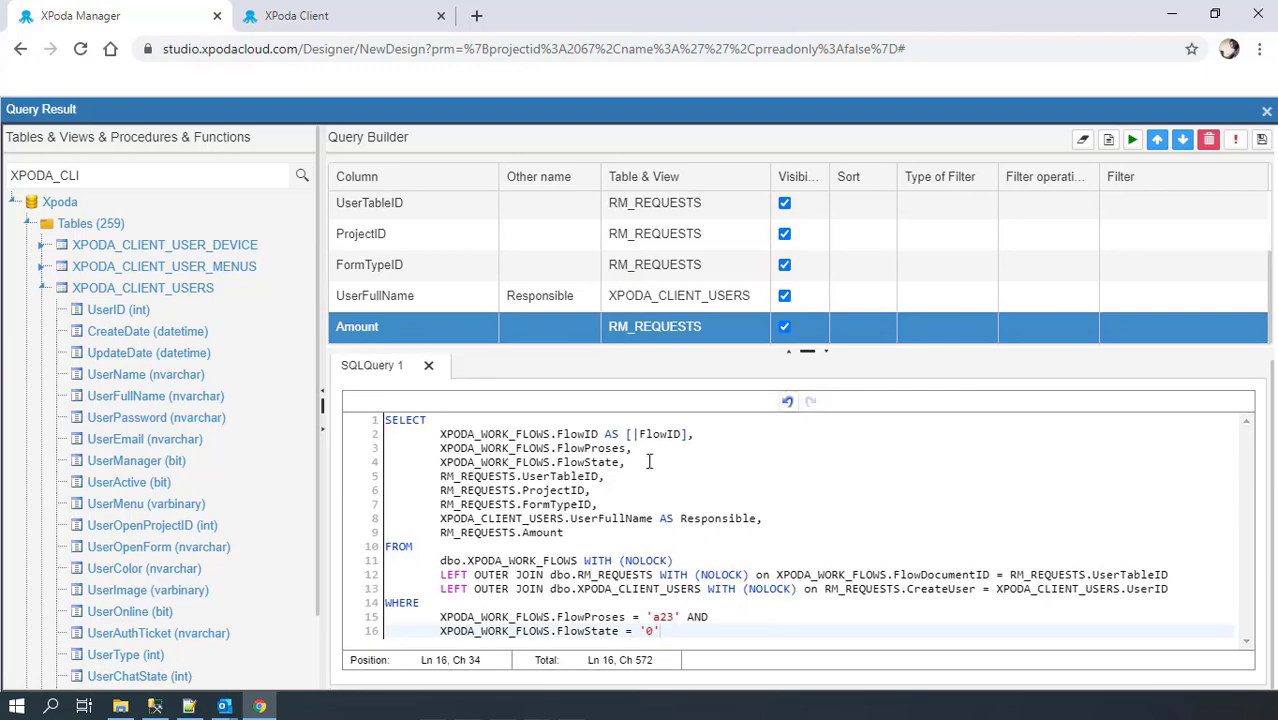
{"action": "left_click_drag", "start_coordinate": [648, 464], "coordinate": [700, 434]}
{"action": "key", "text": "Delete"}
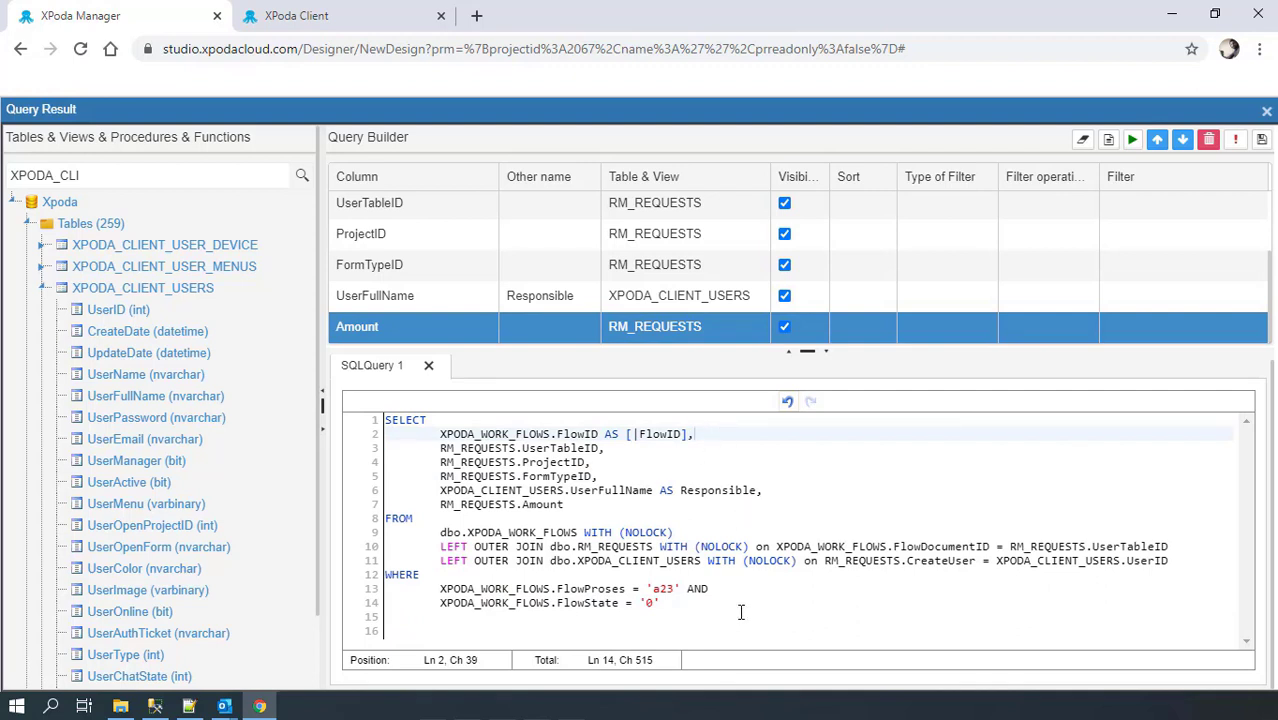
Add the condition XPODA_WORK_FLOWS.FlowUserID = '$PActiveUser' to the end of the WHERE clause and save the query to the list
{"action": "left_click", "coordinate": [709, 603]}
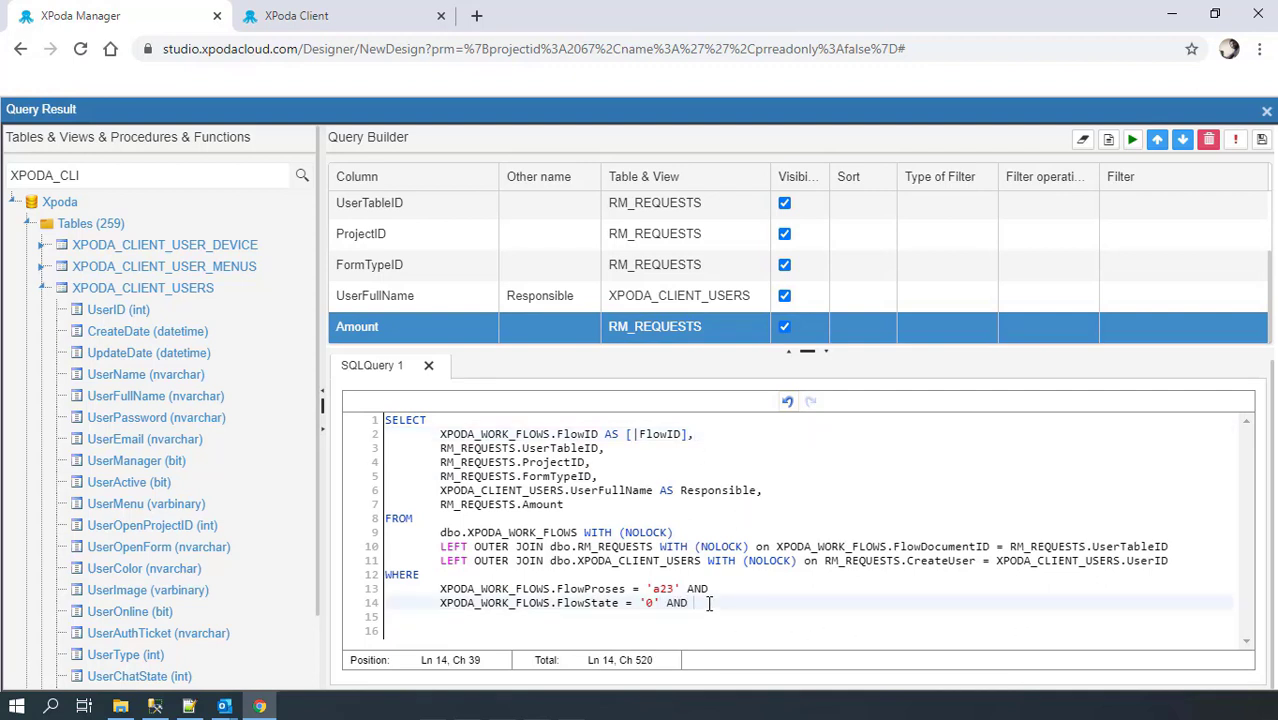
{"action": "type", "text": "AND XPODA_WORK_FLOWS.Fs"}
{"action": "key", "text": "BackSpace"}
{"action": "type", "text": "low"}
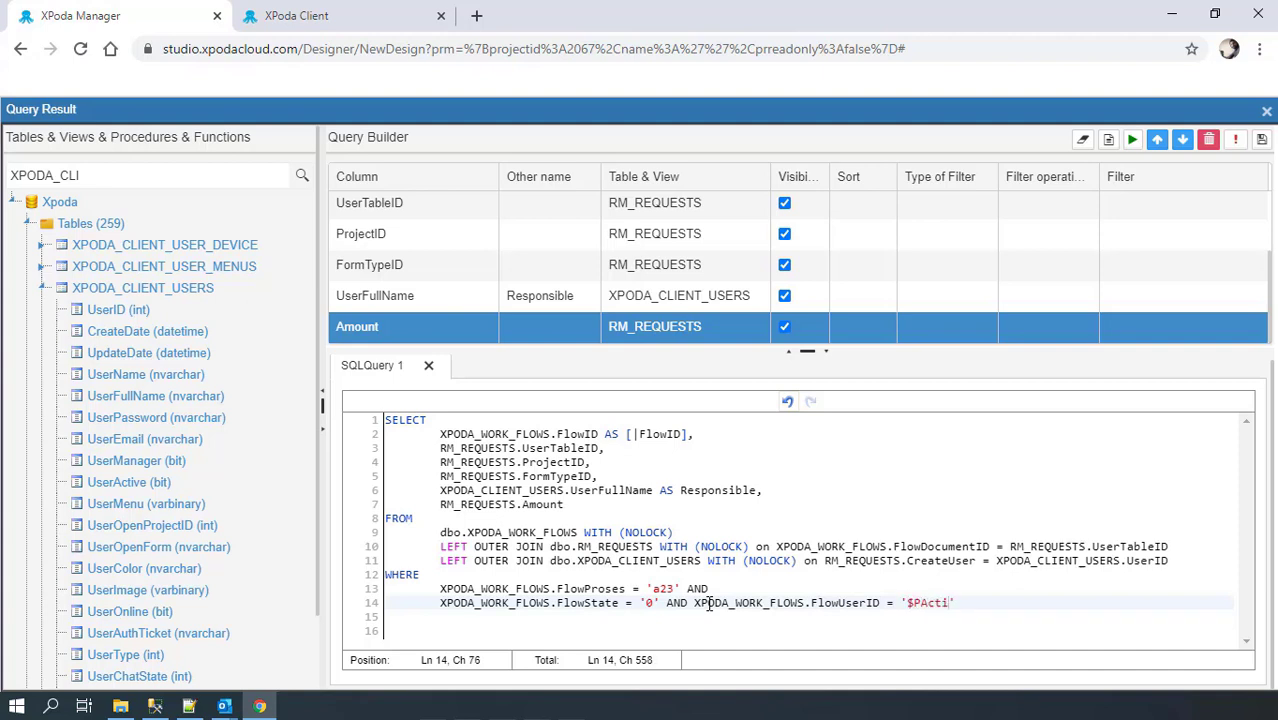
{"action": "type", "text": "User"}
{"action": "left_click", "coordinate": [1261, 140]}
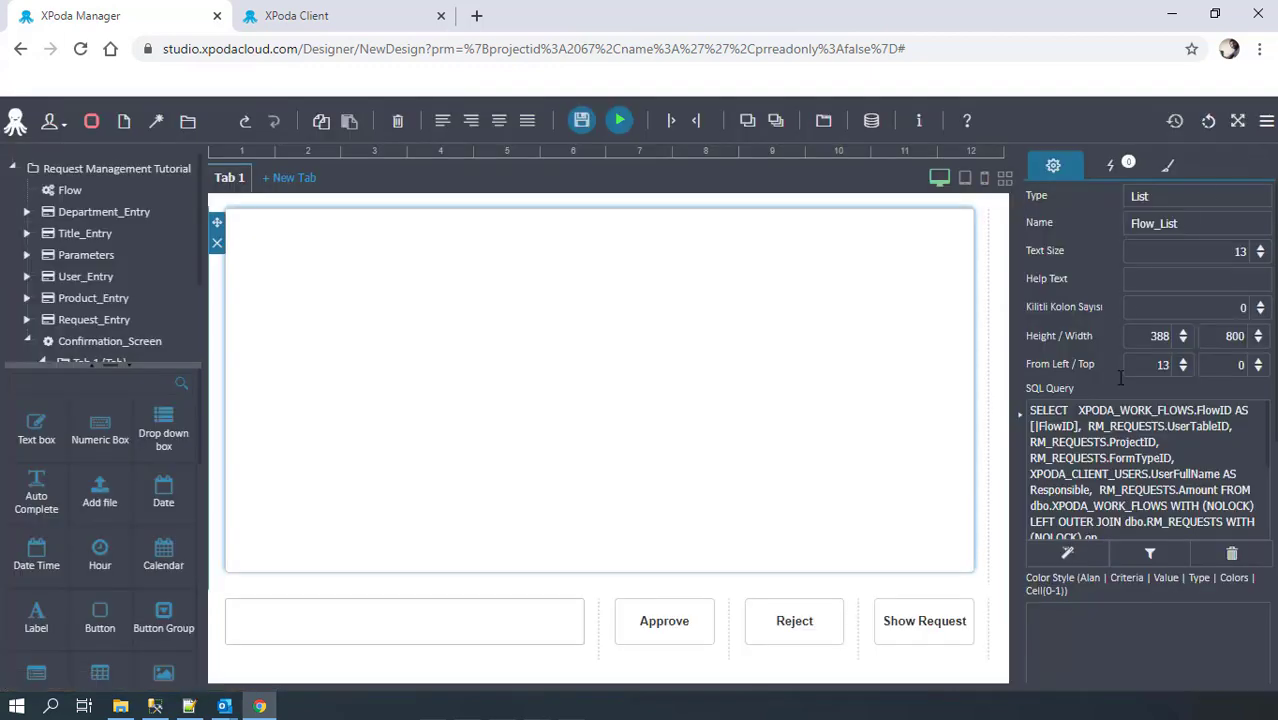
{"action": "scroll", "coordinate": [1113, 483], "scroll_direction": "down", "scroll_amount": 5}
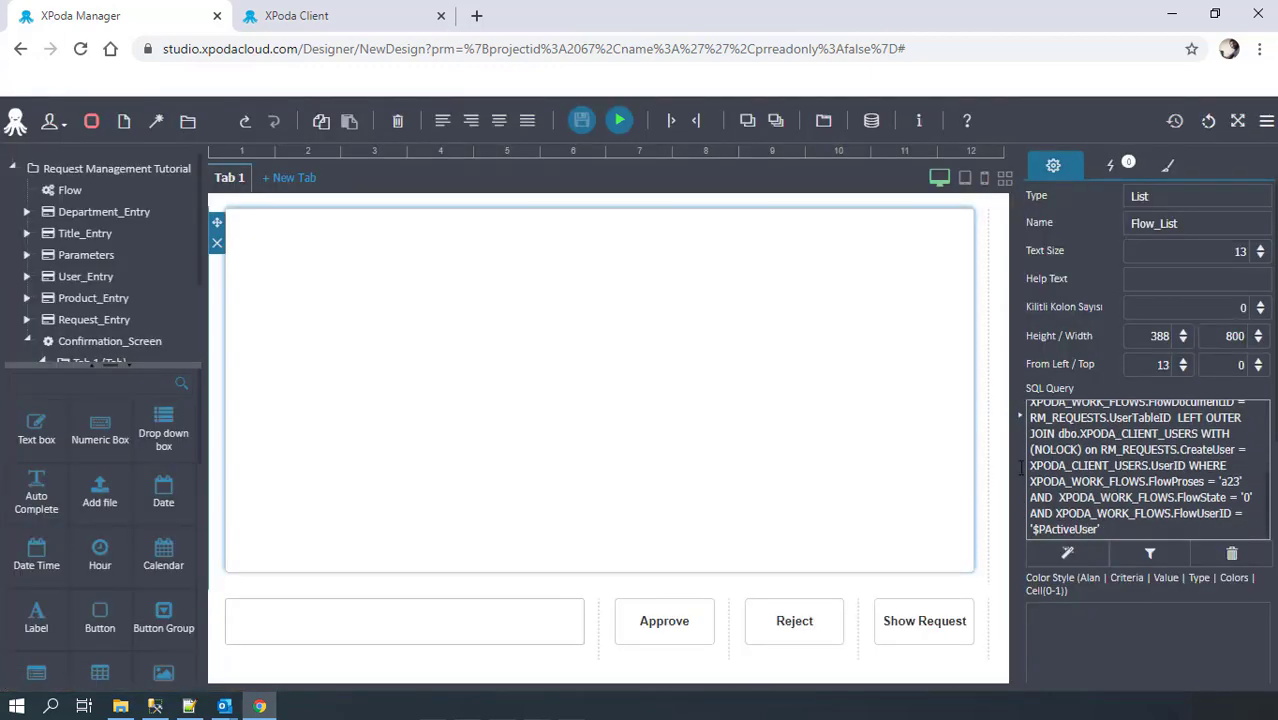
Add a When clicked action to the Approve button with the Update Flow operation and Comment as its description field
{"action": "left_click", "coordinate": [656, 632]}
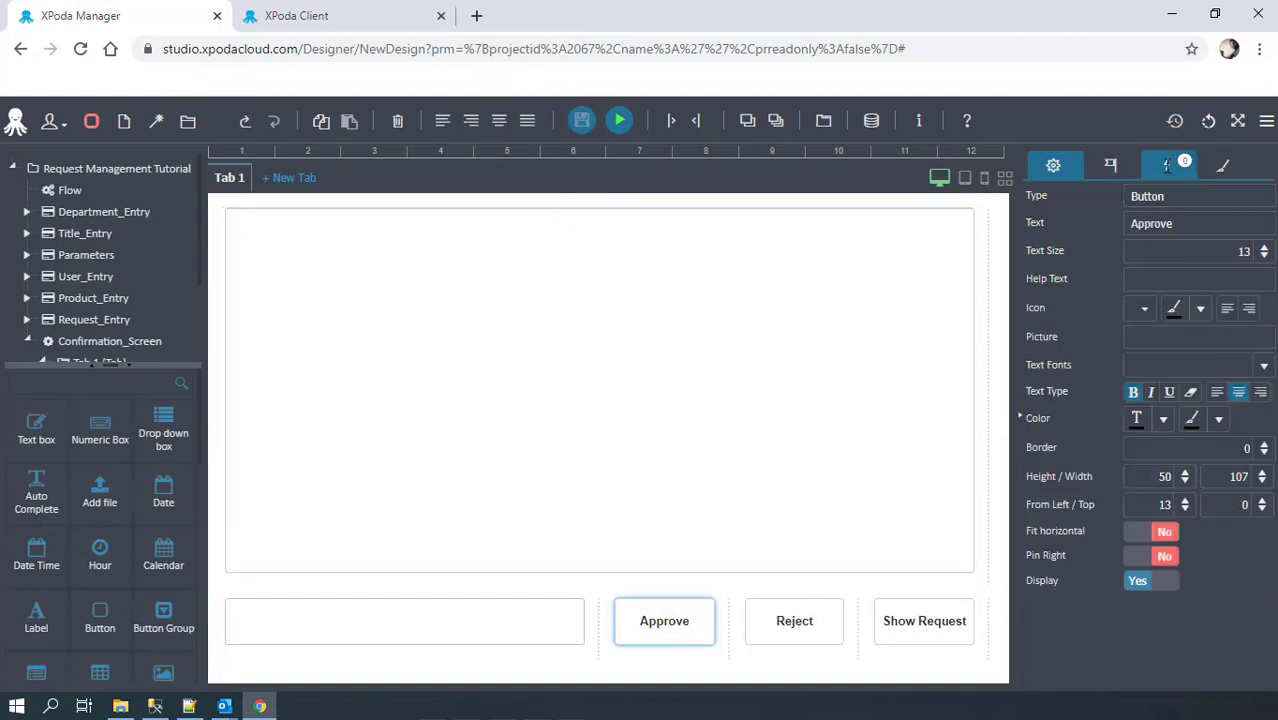
{"action": "left_click", "coordinate": [1166, 165]}
{"action": "left_click", "coordinate": [1076, 197]}
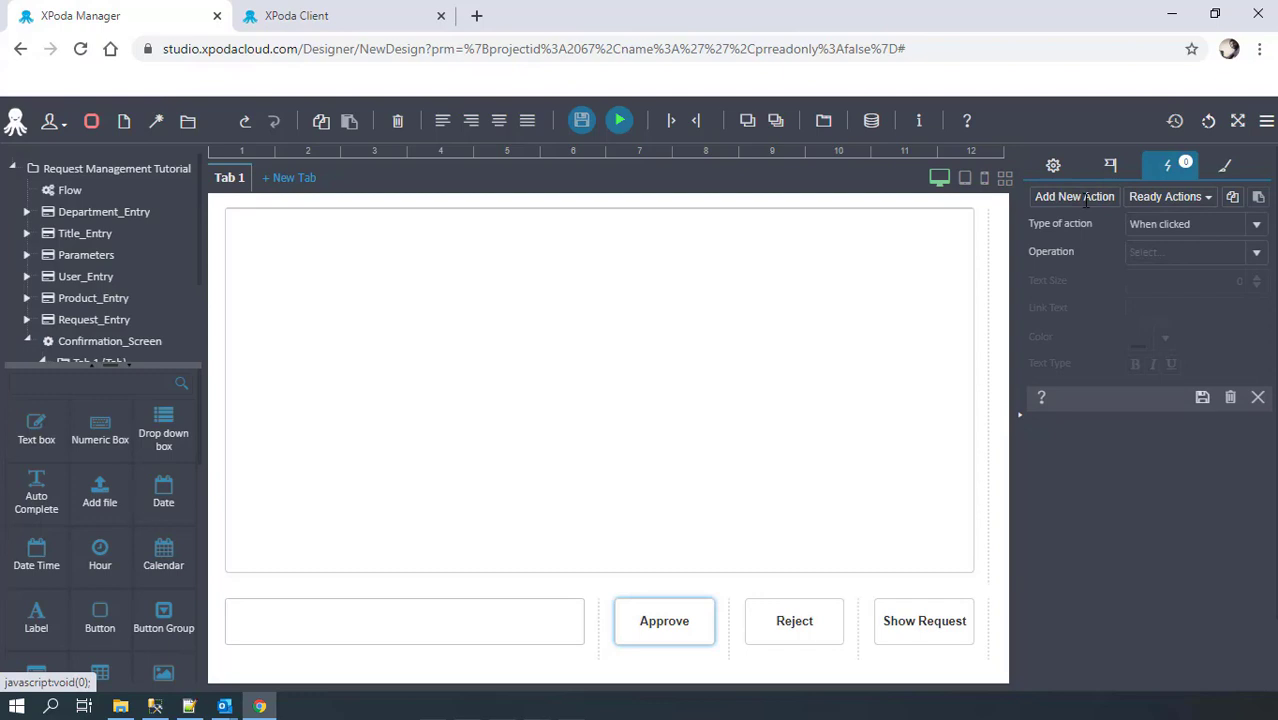
{"action": "left_click", "coordinate": [1158, 251]}
{"action": "type", "text": "flo"}
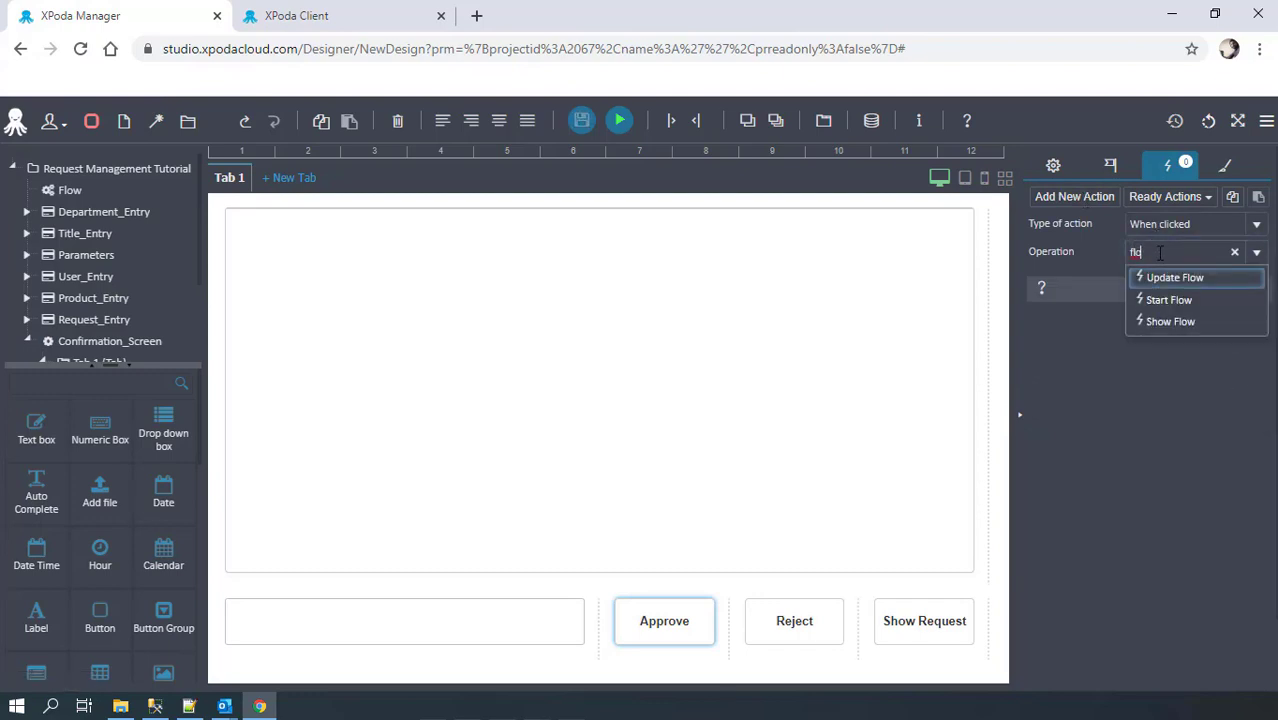
{"action": "left_click", "coordinate": [1176, 276]}
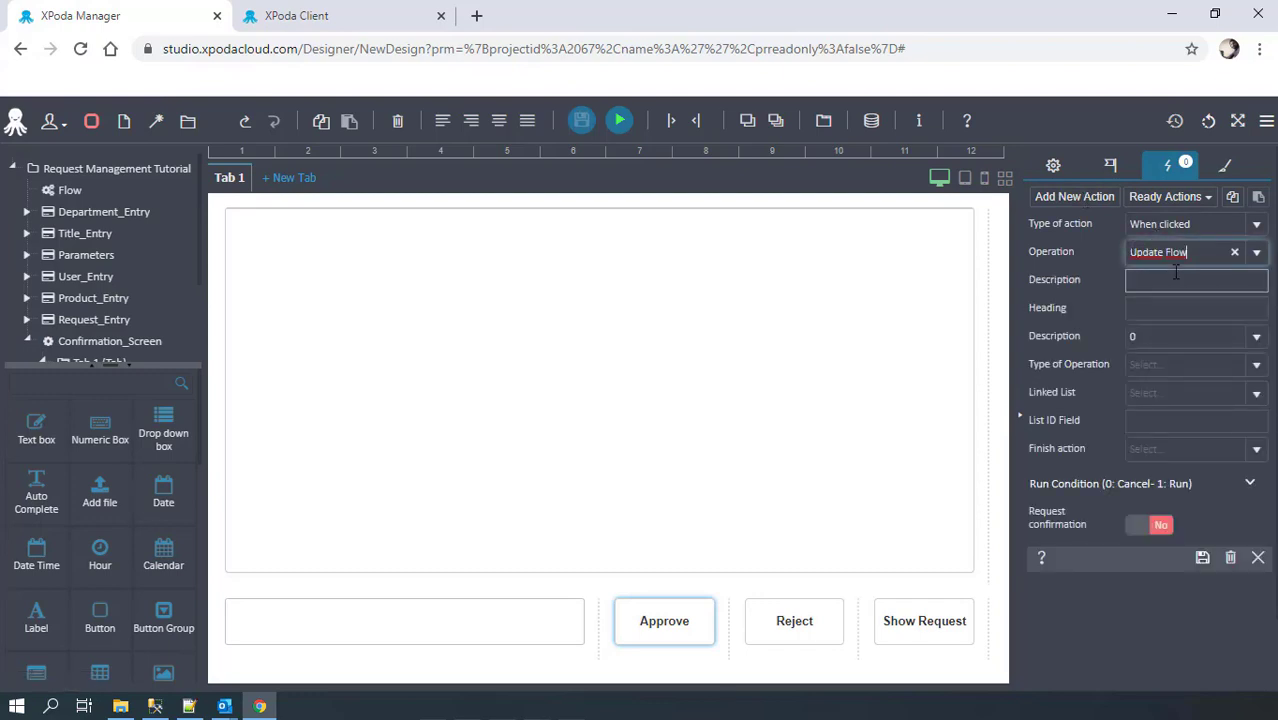
{"action": "left_click", "coordinate": [1190, 336]}
{"action": "left_click", "coordinate": [1193, 402]}
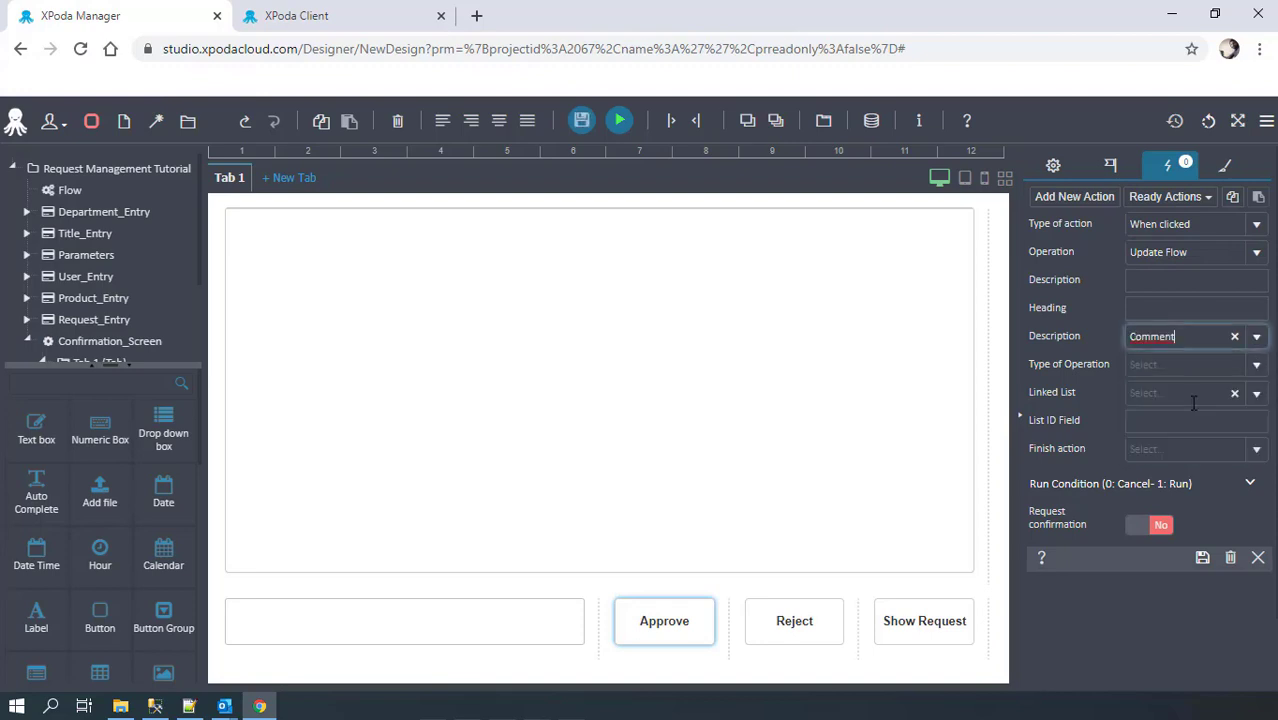
Set the Approve action's operation type to Complete, linked list to Flow_List and list ID field to FlowID, and save it
{"action": "left_click", "coordinate": [1252, 362]}
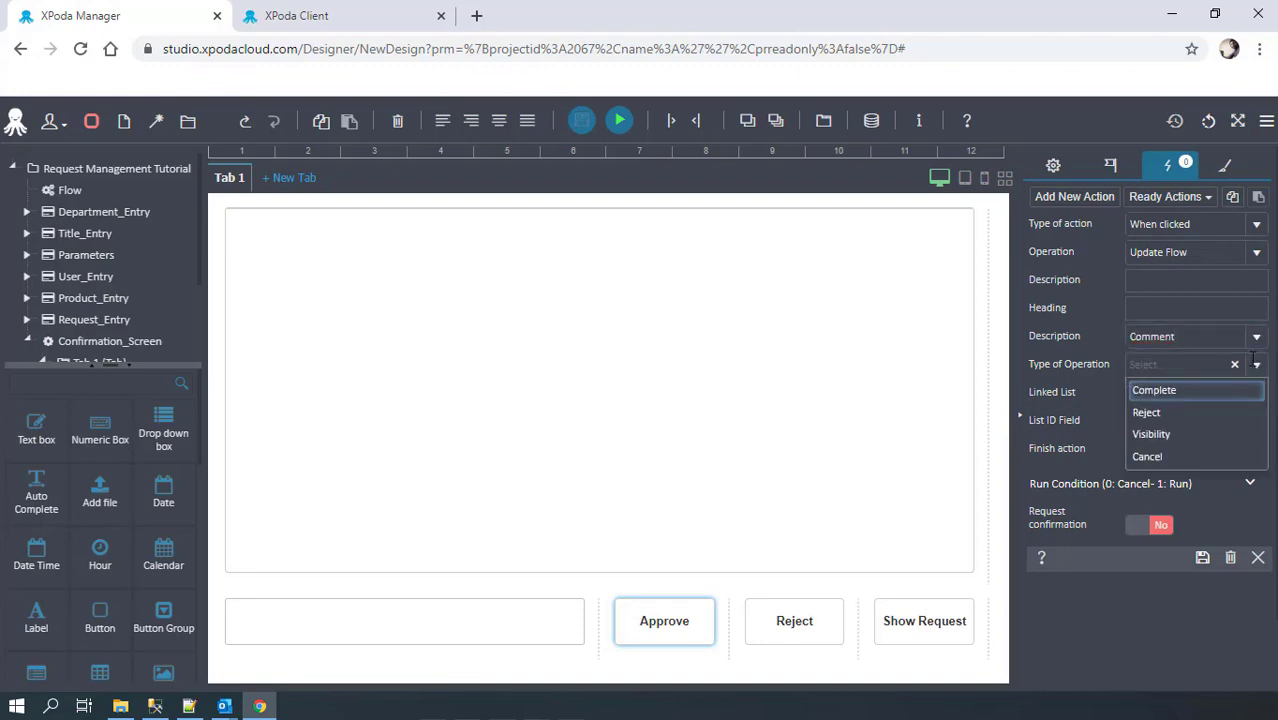
{"action": "left_click", "coordinate": [1183, 391]}
{"action": "left_click", "coordinate": [1257, 392]}
{"action": "left_click", "coordinate": [1187, 420]}
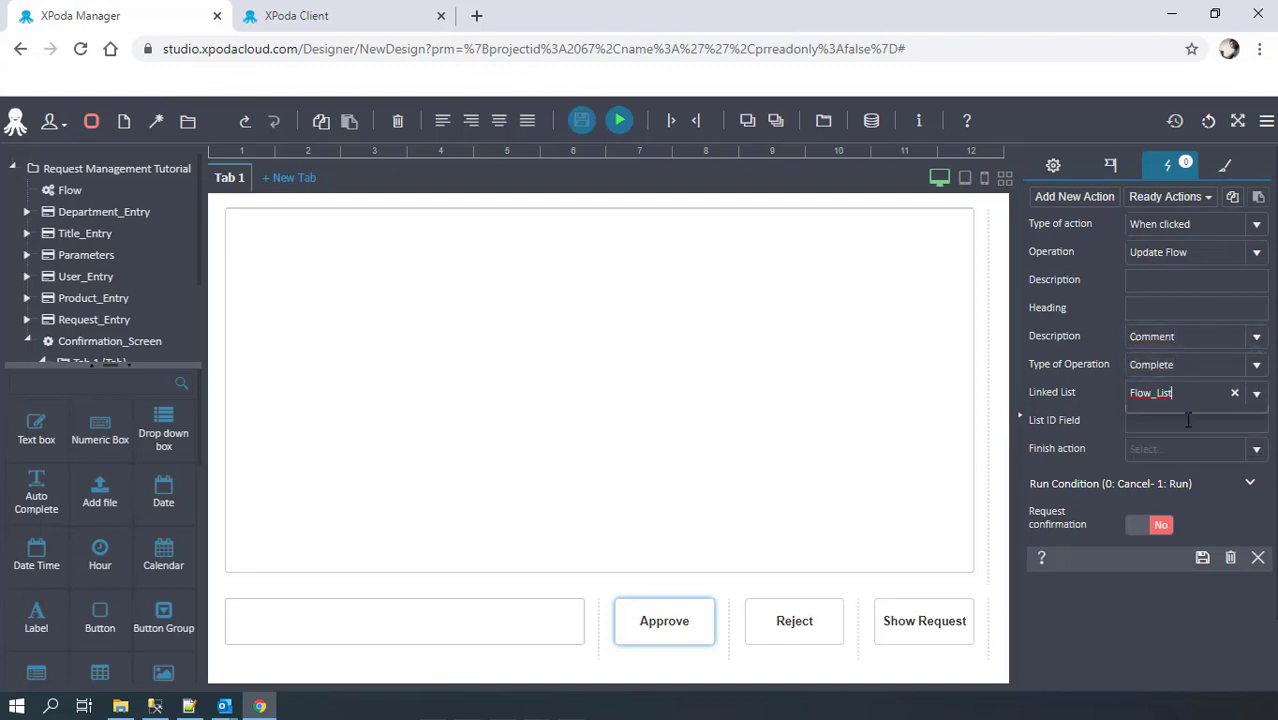
{"action": "left_click", "coordinate": [1174, 423]}
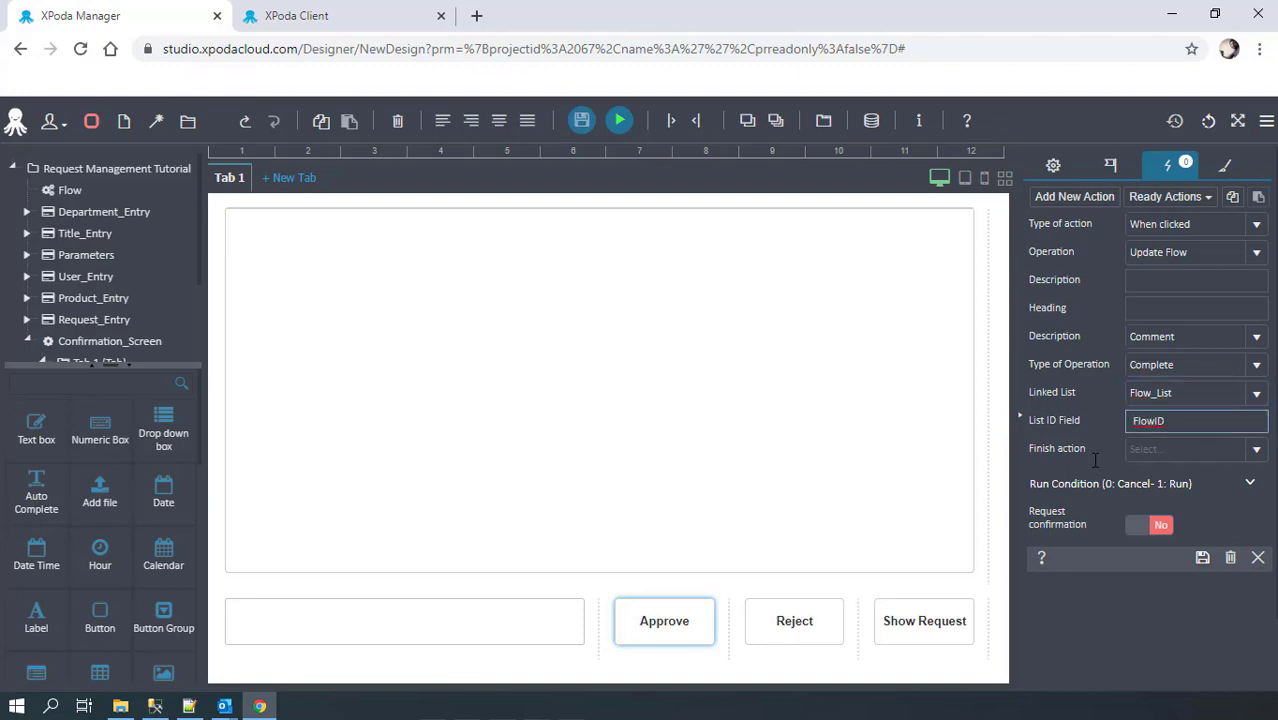
{"action": "left_click", "coordinate": [1104, 449]}
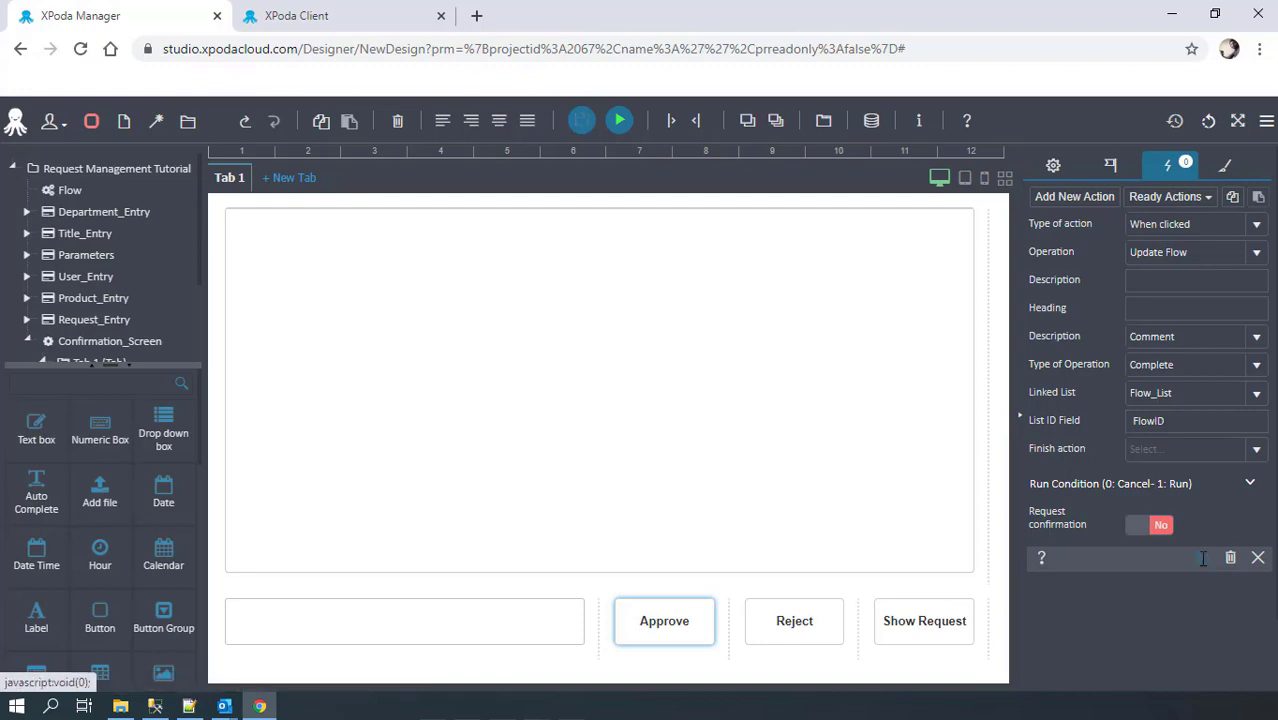
{"action": "left_click", "coordinate": [1203, 558]}
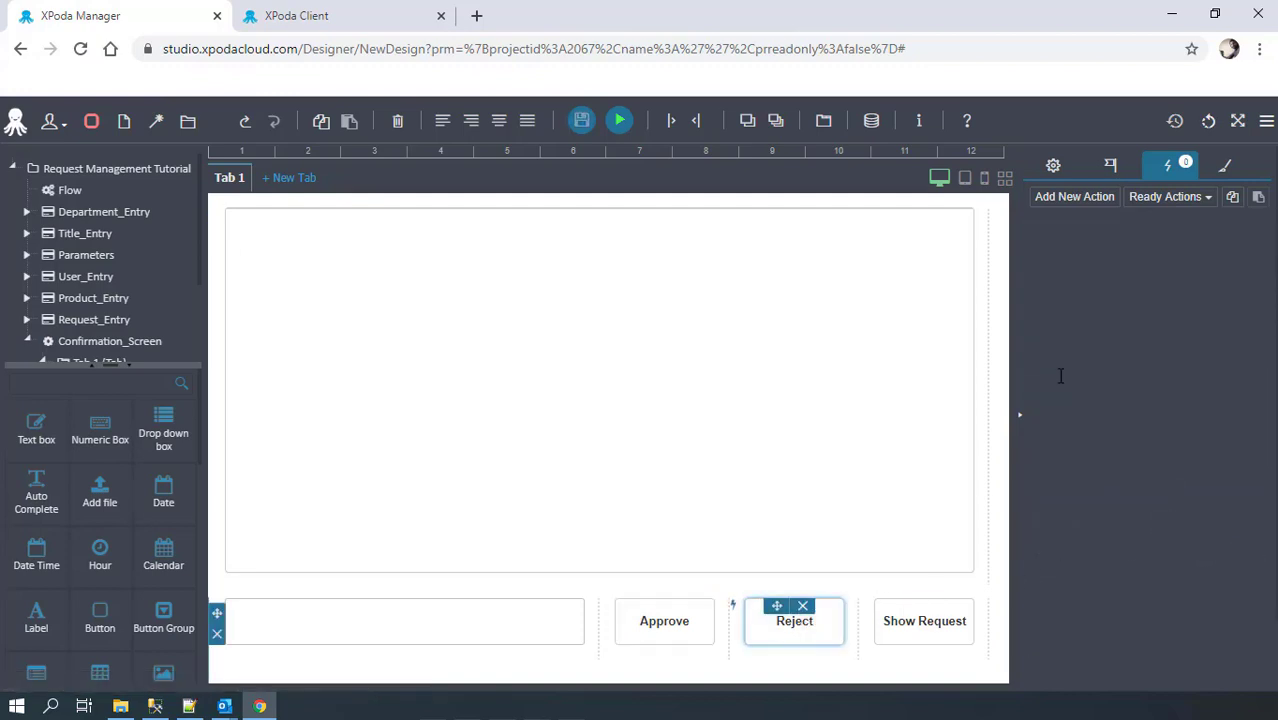
Add a When clicked action to the Reject button with the Update Flow operation and Comment as its description field
{"action": "left_click", "coordinate": [1088, 199]}
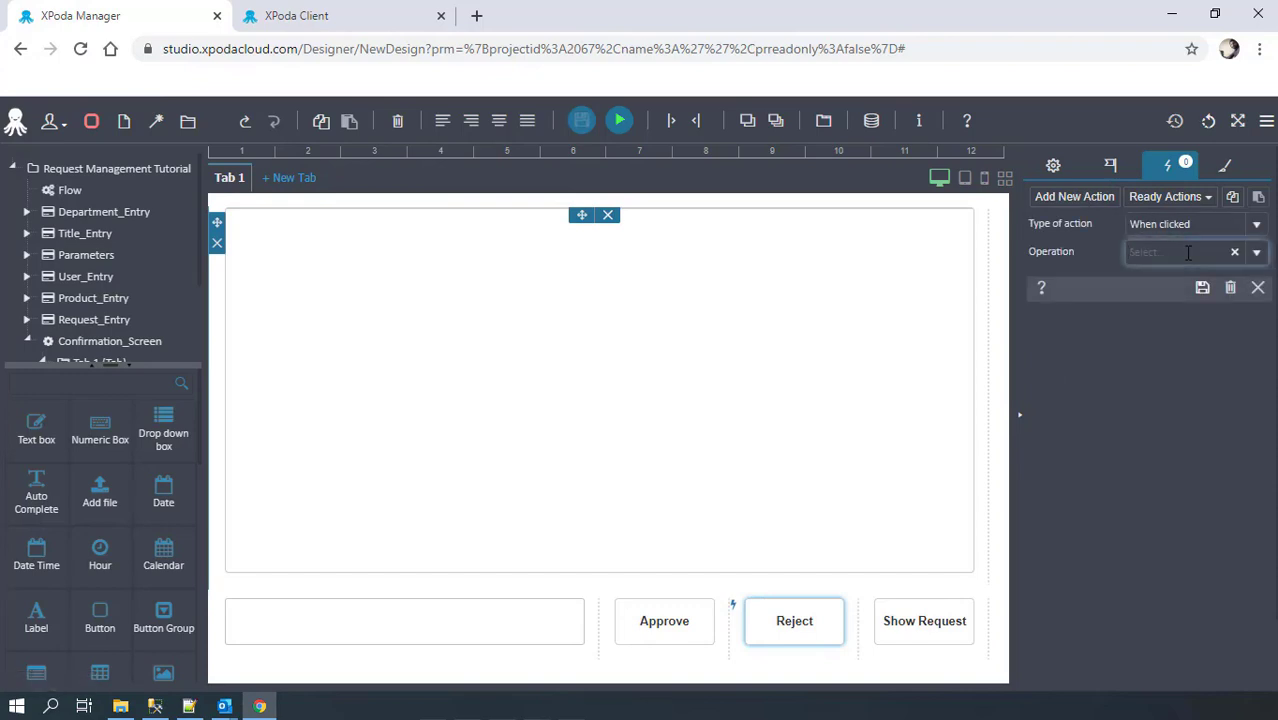
{"action": "type", "text": "Flow"}
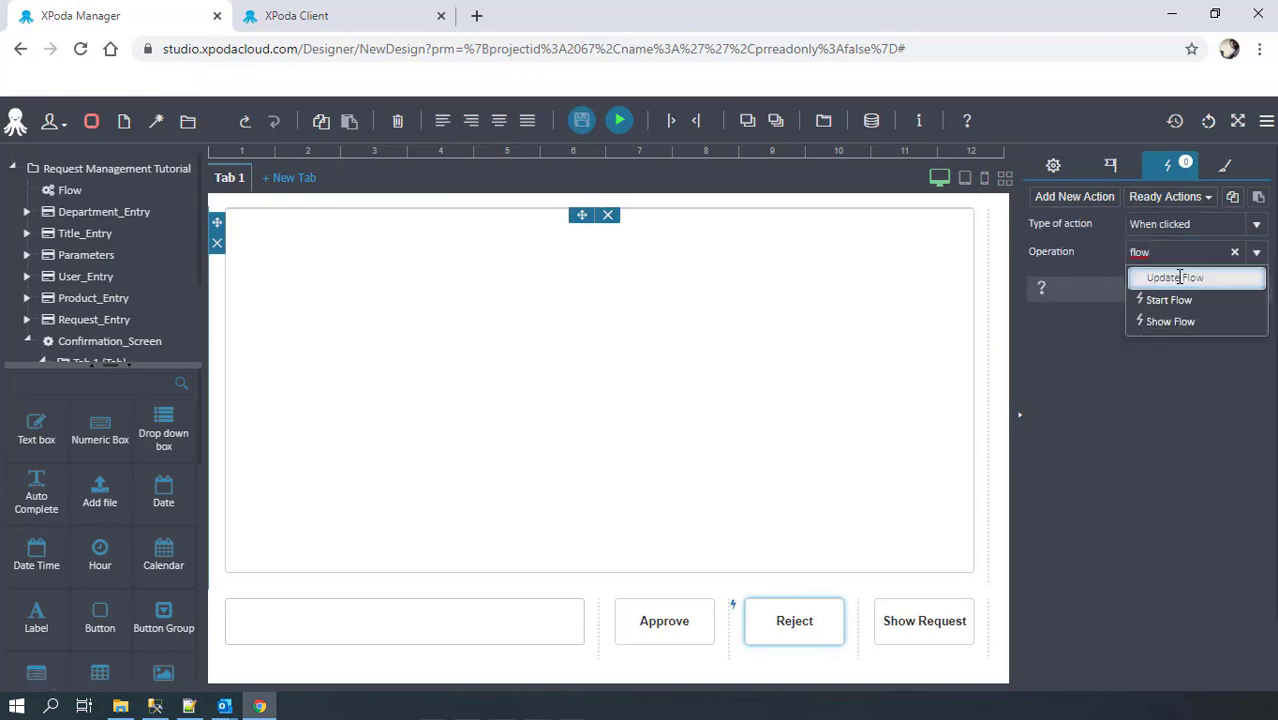
{"action": "left_click", "coordinate": [1180, 277]}
{"action": "left_click", "coordinate": [1240, 336]}
{"action": "left_click", "coordinate": [1150, 402]}
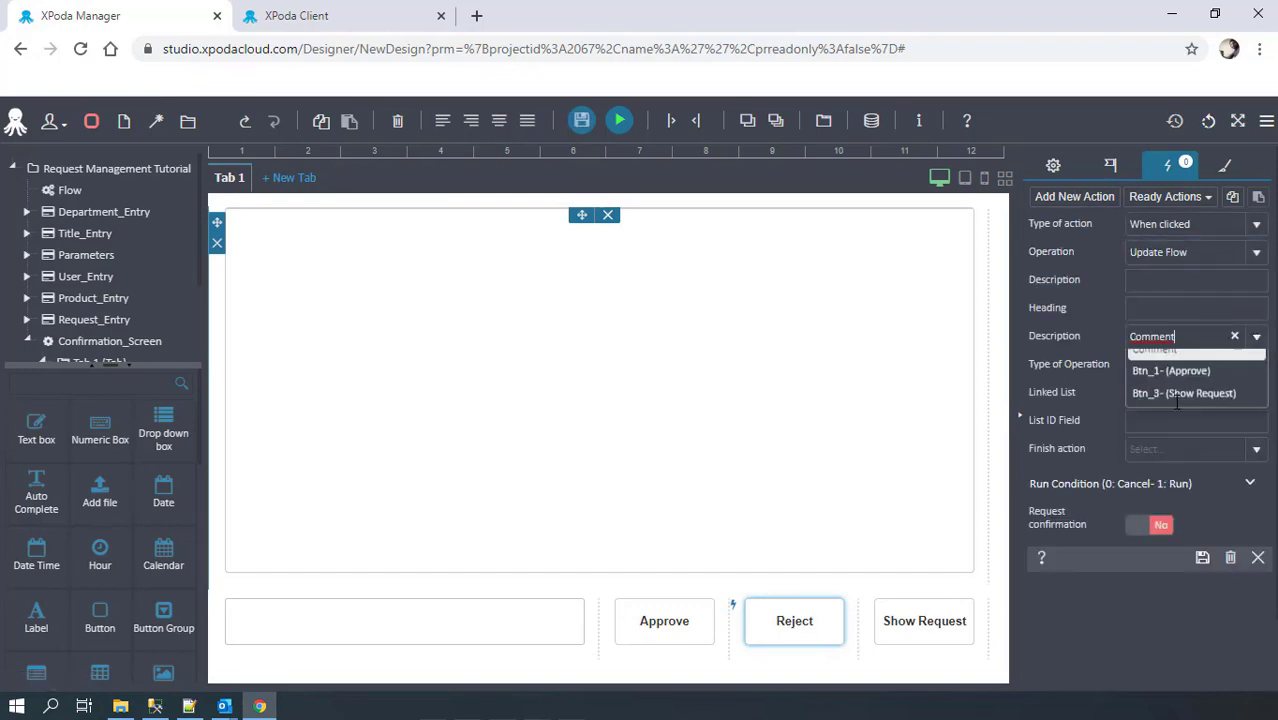
Set the Reject action's operation type to Reject, linked list to Flow_List and list ID field to FlowID, and save it
{"action": "left_click", "coordinate": [1257, 364]}
{"action": "left_click", "coordinate": [1178, 412]}
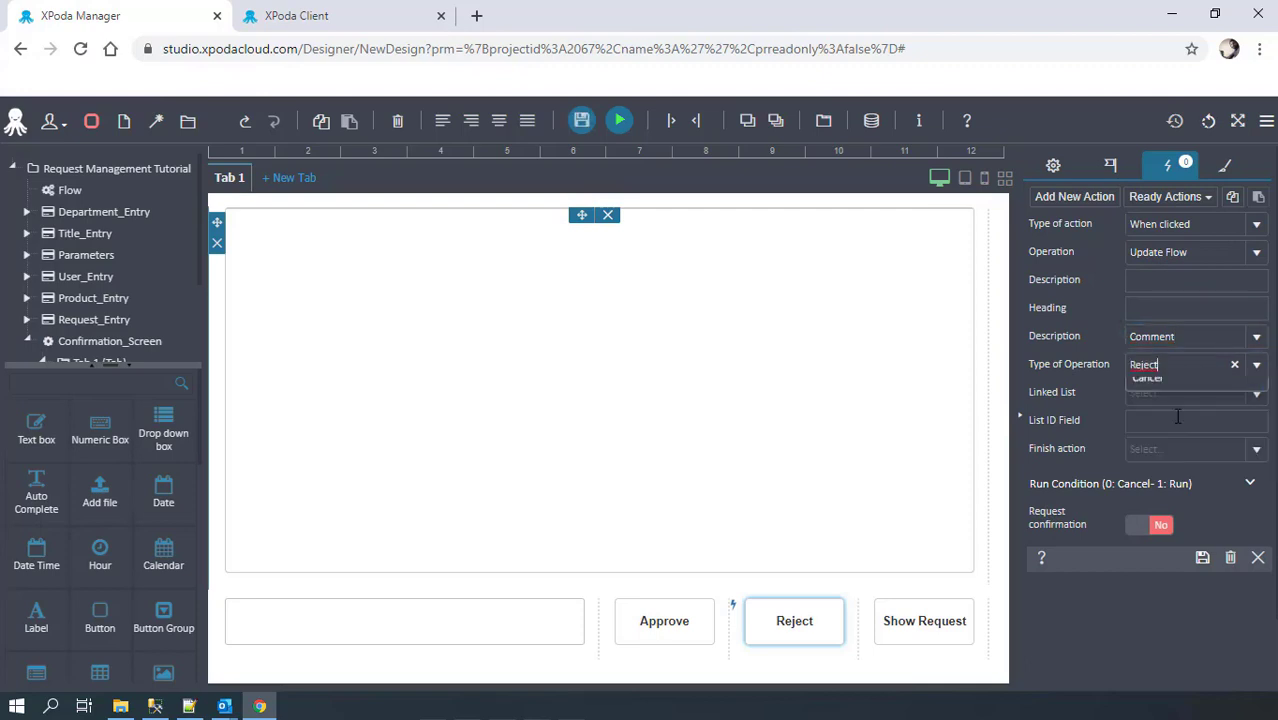
{"action": "left_click", "coordinate": [1249, 393]}
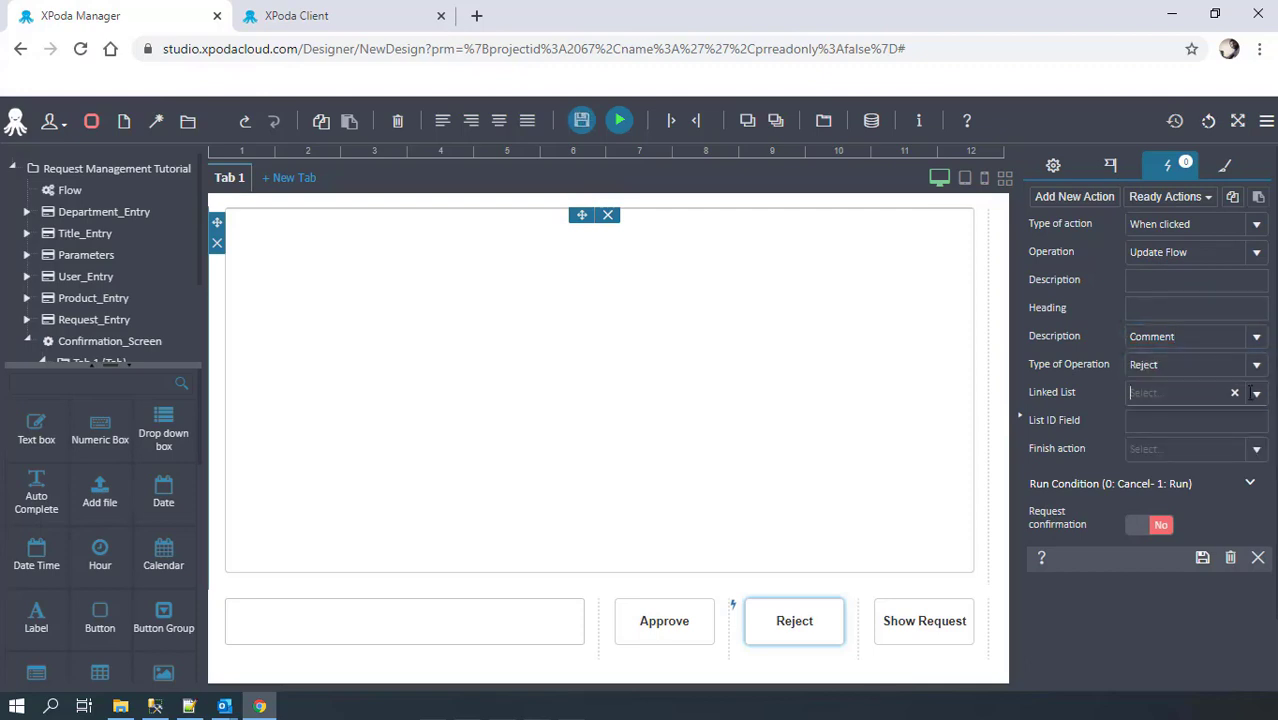
{"action": "left_click", "coordinate": [1182, 421]}
{"action": "left_click", "coordinate": [1169, 421]}
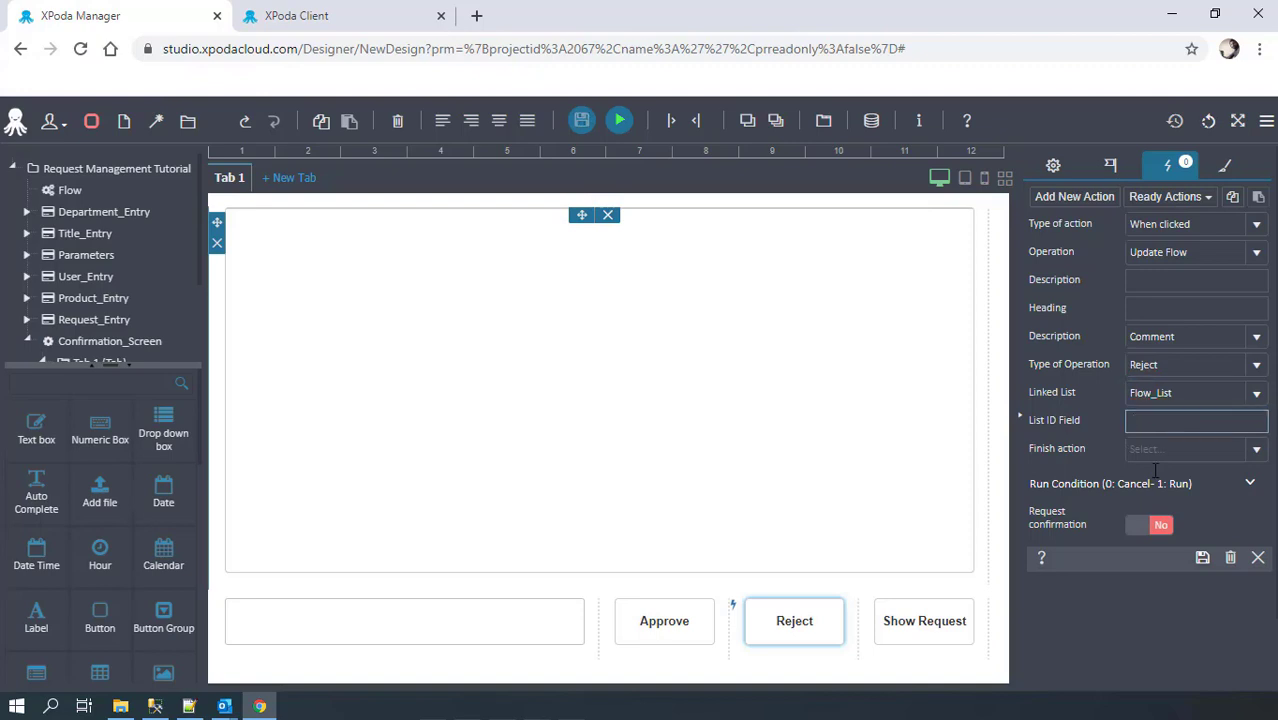
{"action": "type", "text": "FlowID"}
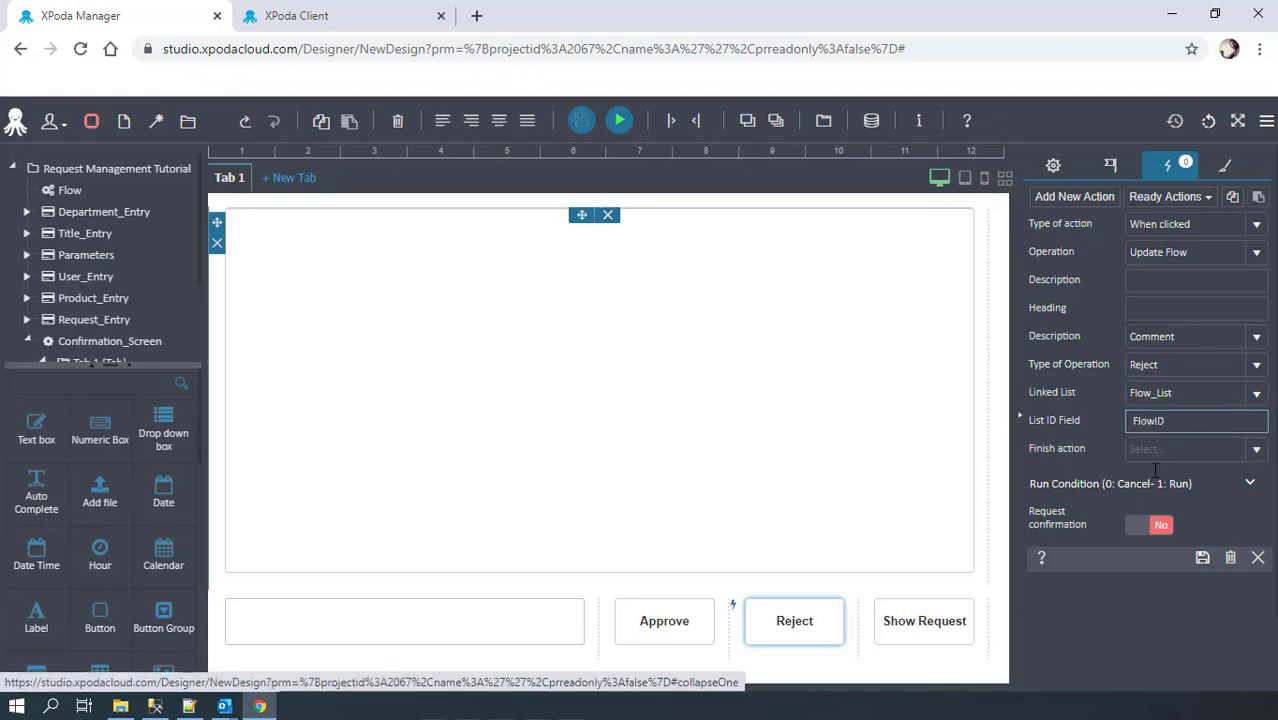
{"action": "left_click", "coordinate": [1202, 557]}
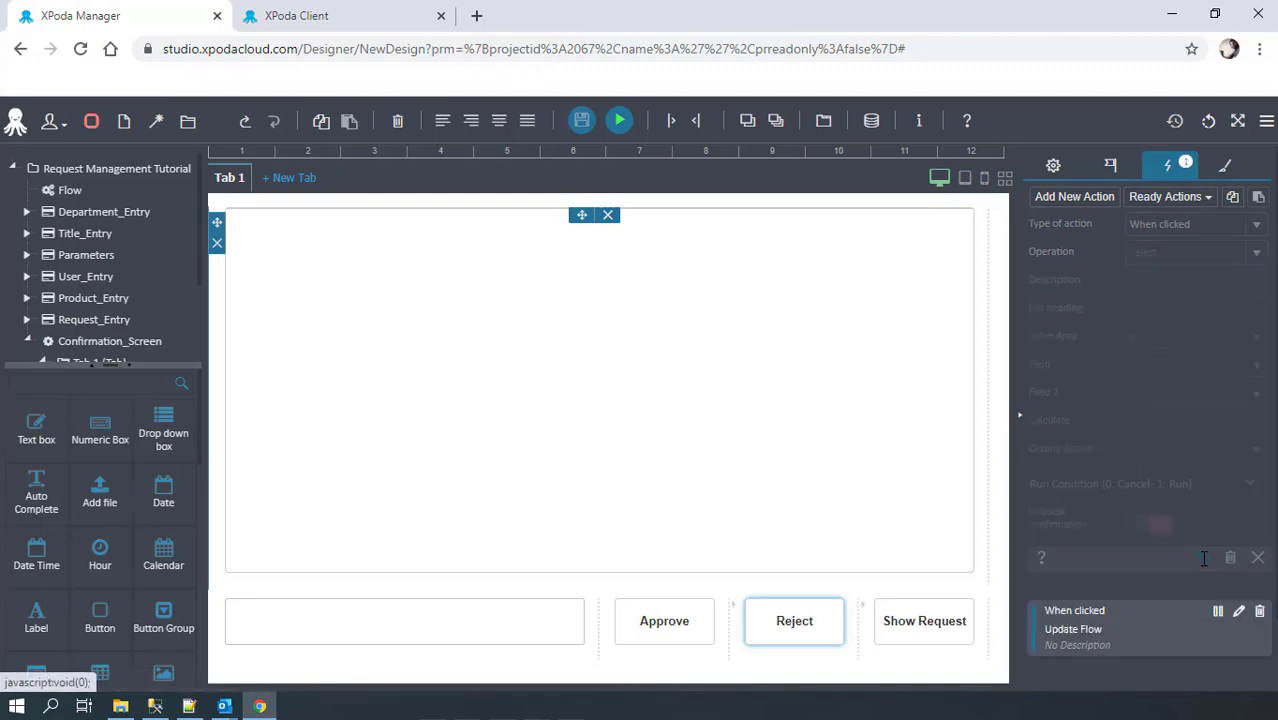
Add a second When clicked action to the Reject button, Remove Line From List, linked to Flow_List, and save it
{"action": "left_click", "coordinate": [1074, 196]}
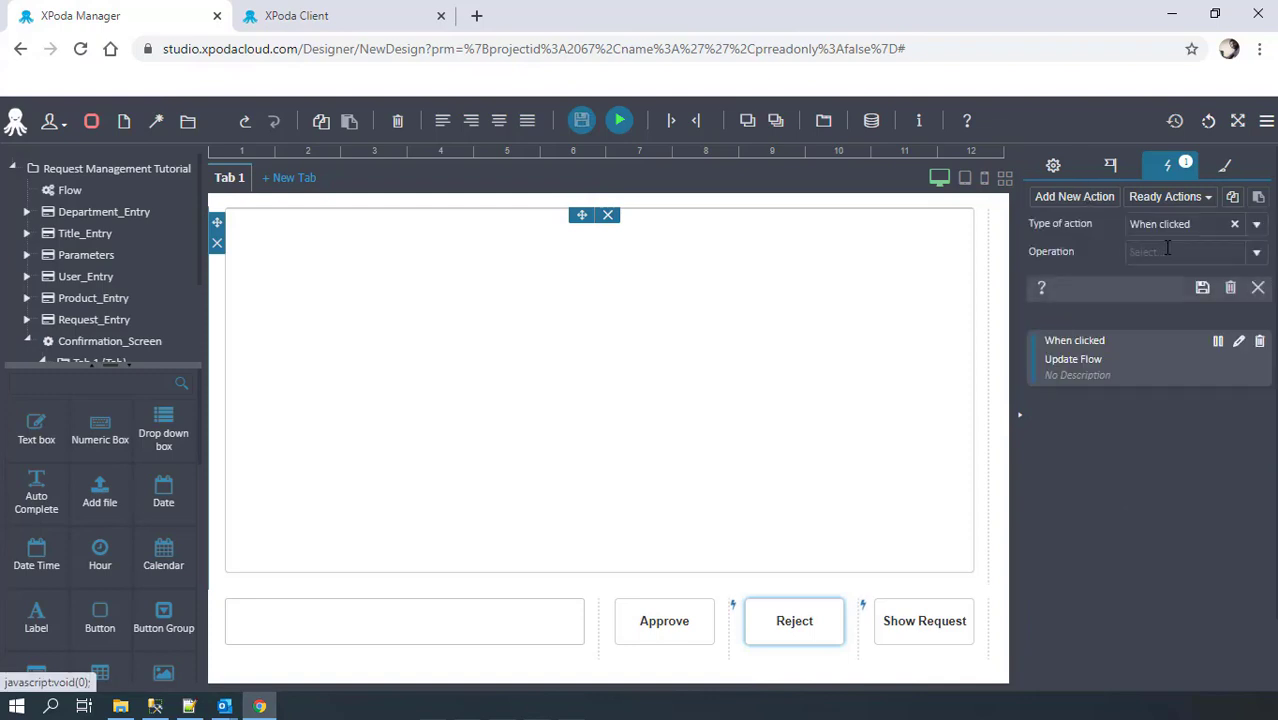
{"action": "left_click", "coordinate": [1163, 250]}
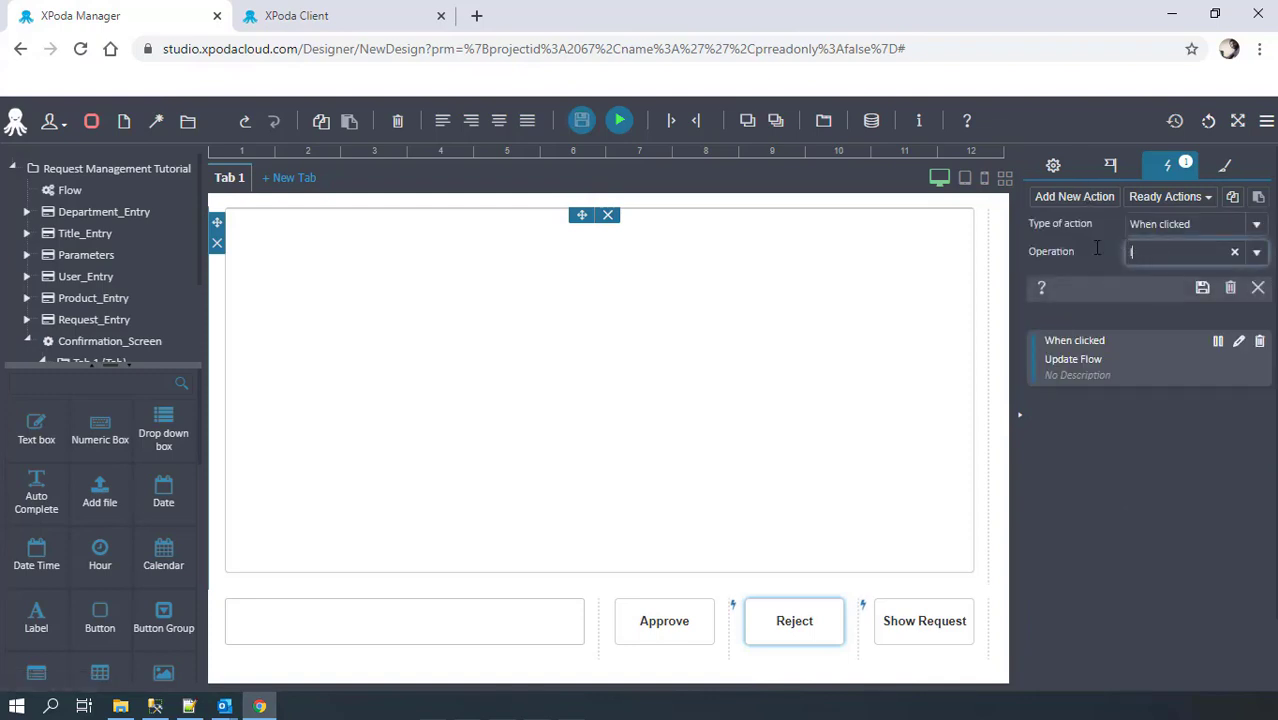
{"action": "type", "text": "lis"}
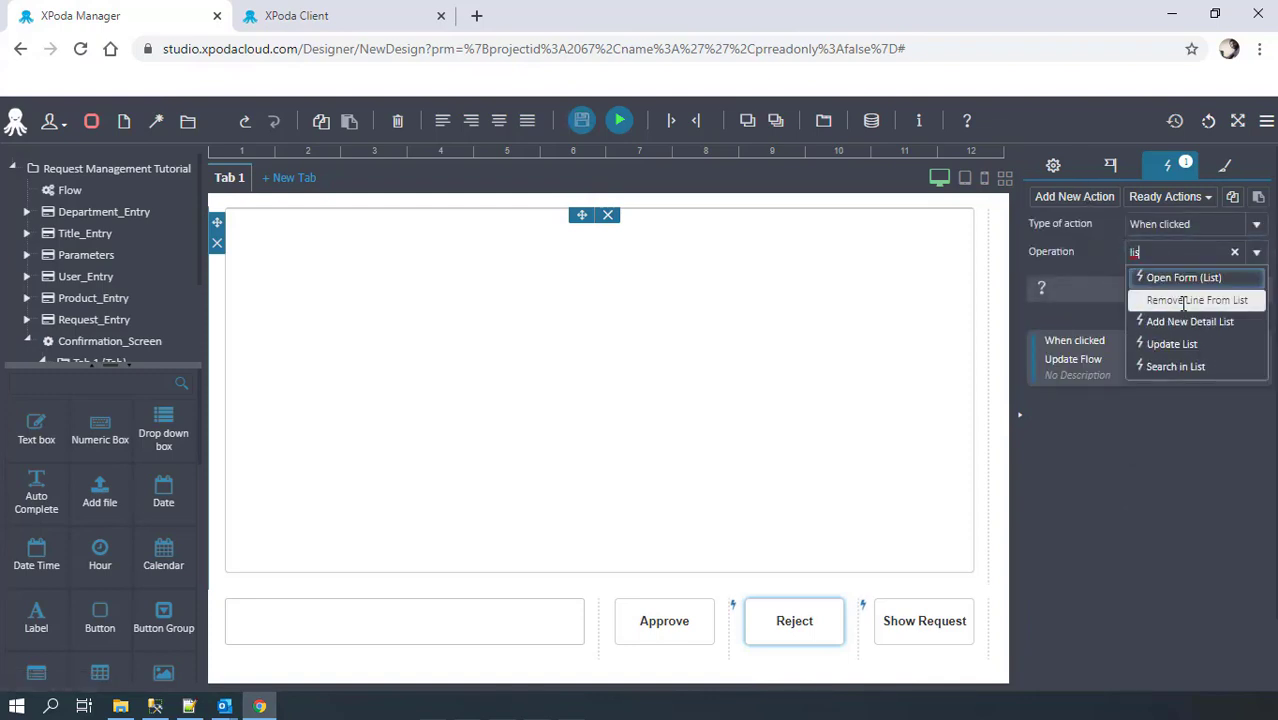
{"action": "left_click", "coordinate": [1203, 300]}
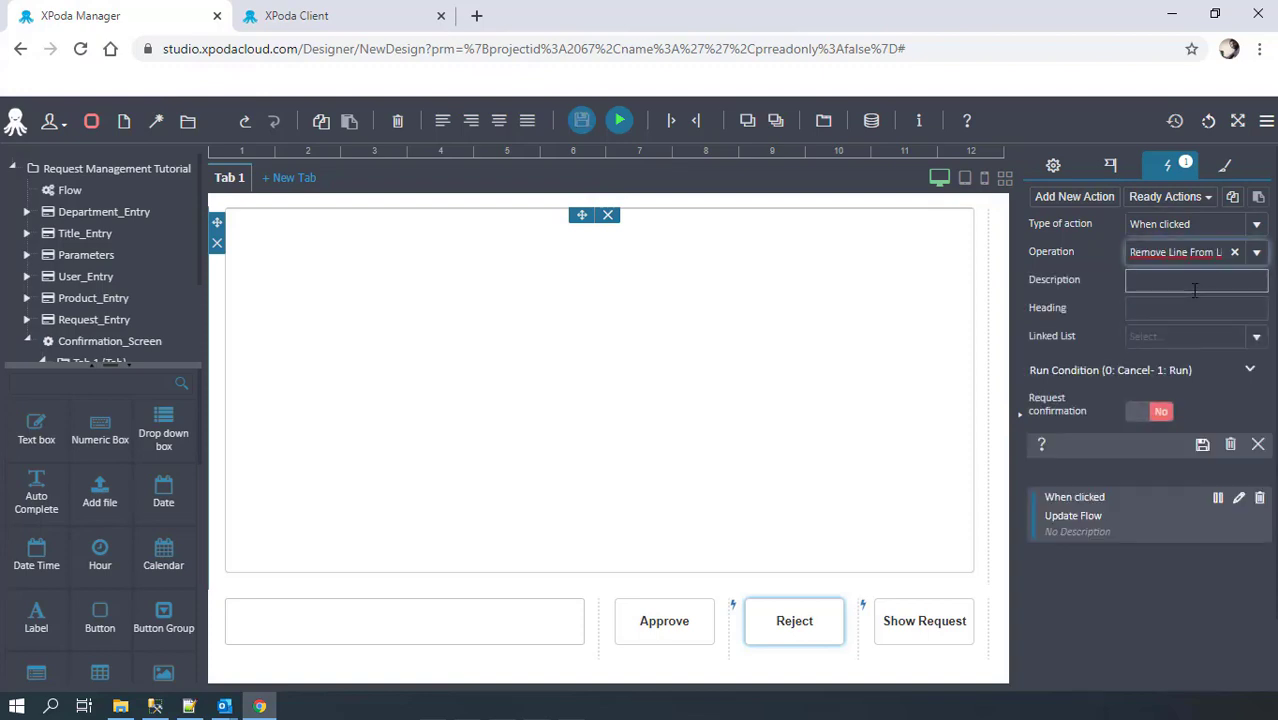
{"action": "left_click", "coordinate": [1258, 337]}
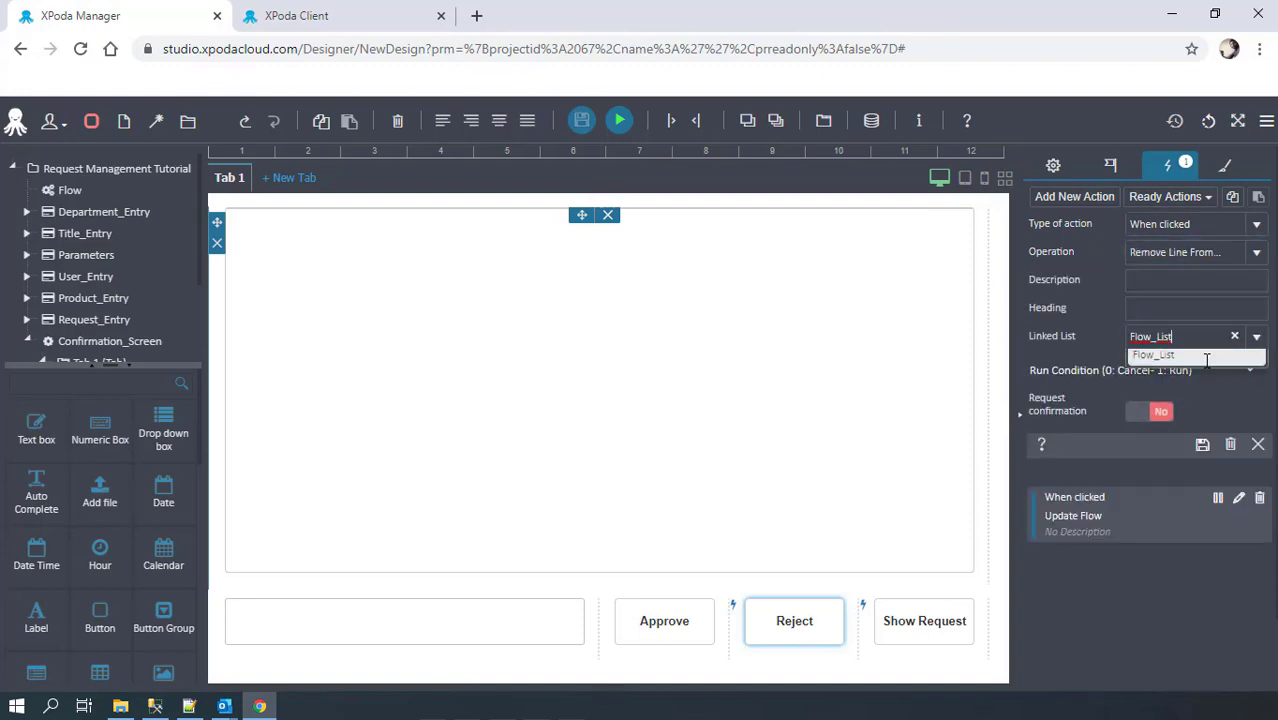
{"action": "left_click", "coordinate": [1208, 360]}
{"action": "left_click", "coordinate": [1205, 446]}
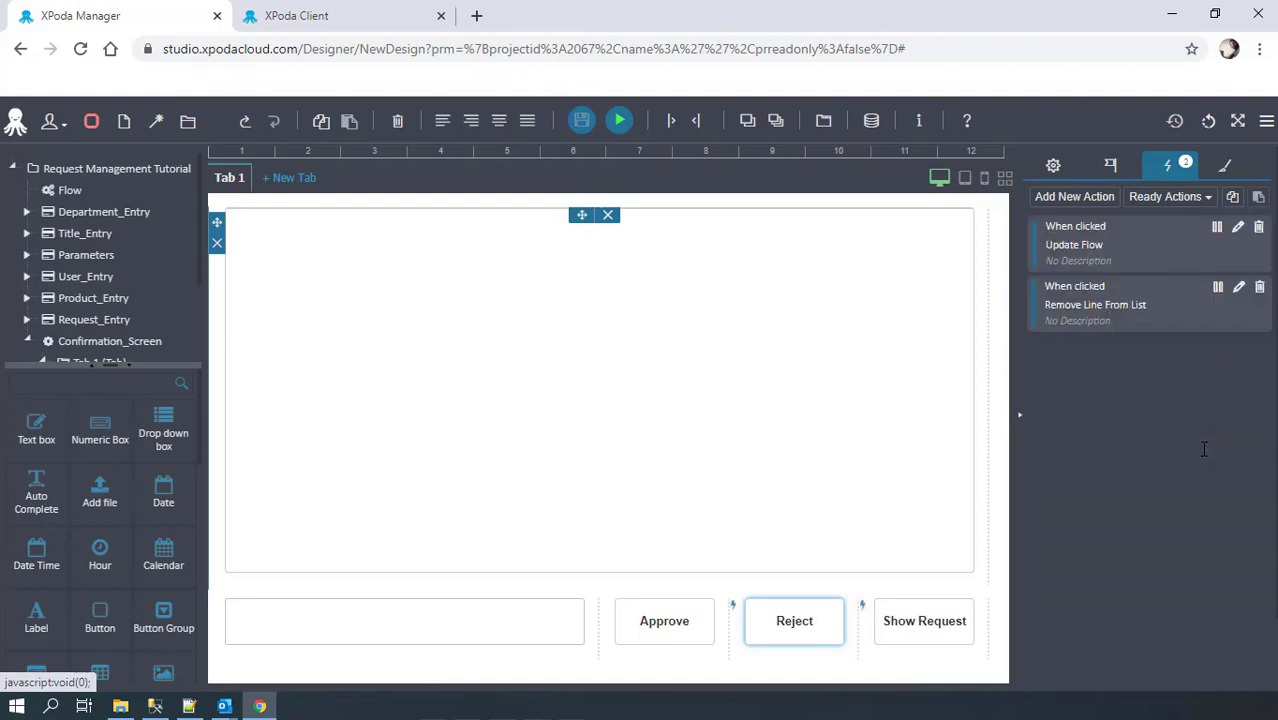
Add a When clicked action to the Show Request button that opens the Request Entry form with Open Form (Detail) in a new window
{"action": "left_click", "coordinate": [918, 612]}
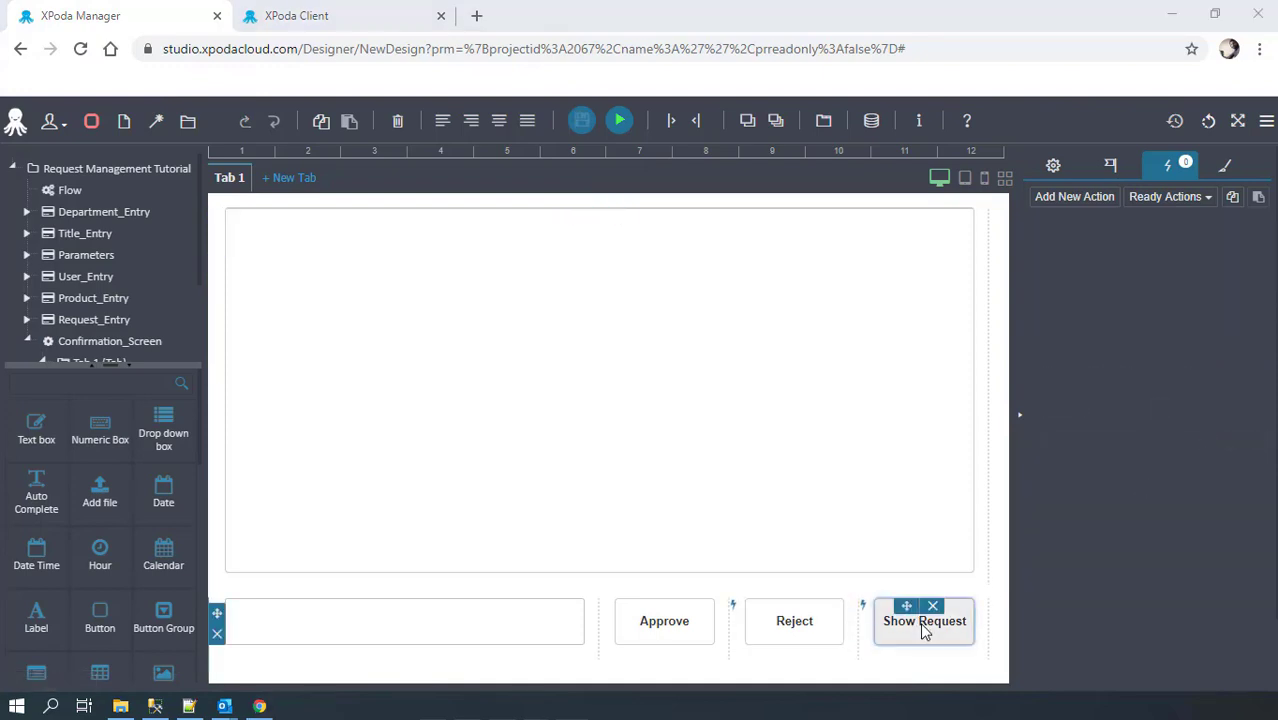
{"action": "left_click", "coordinate": [1074, 198]}
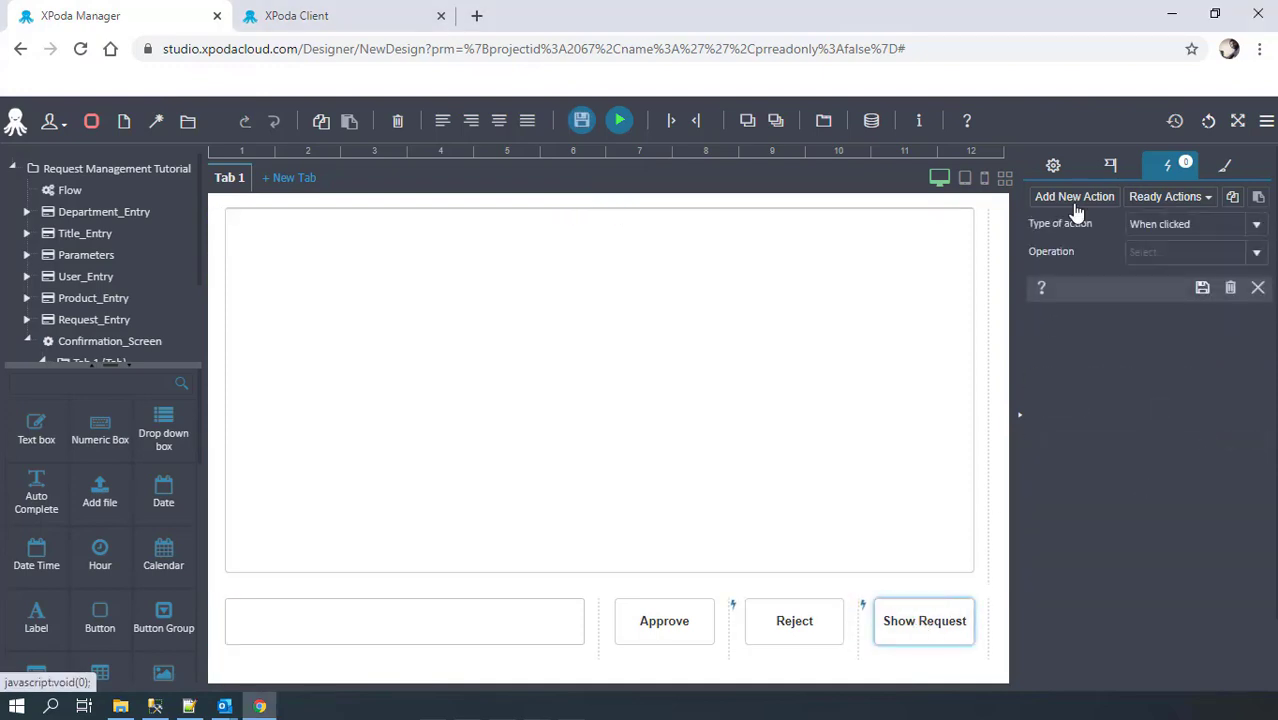
{"action": "left_click", "coordinate": [1160, 256]}
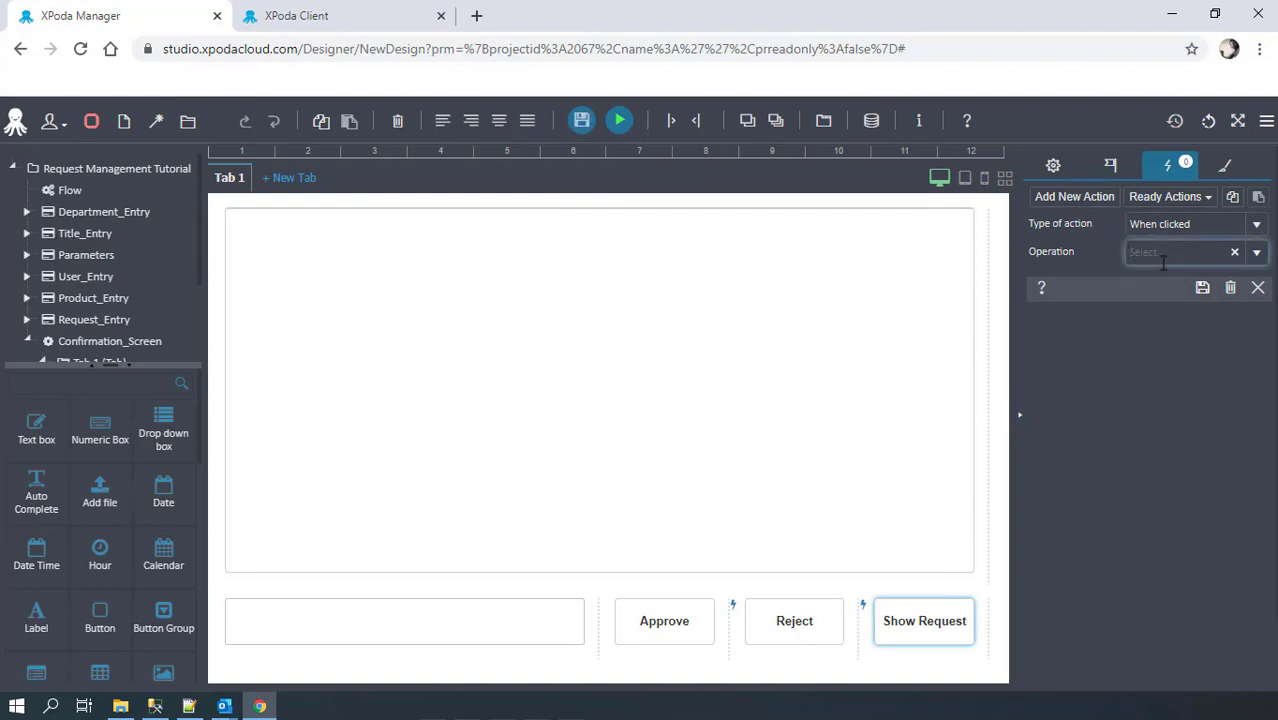
{"action": "type", "text": "OPE"}
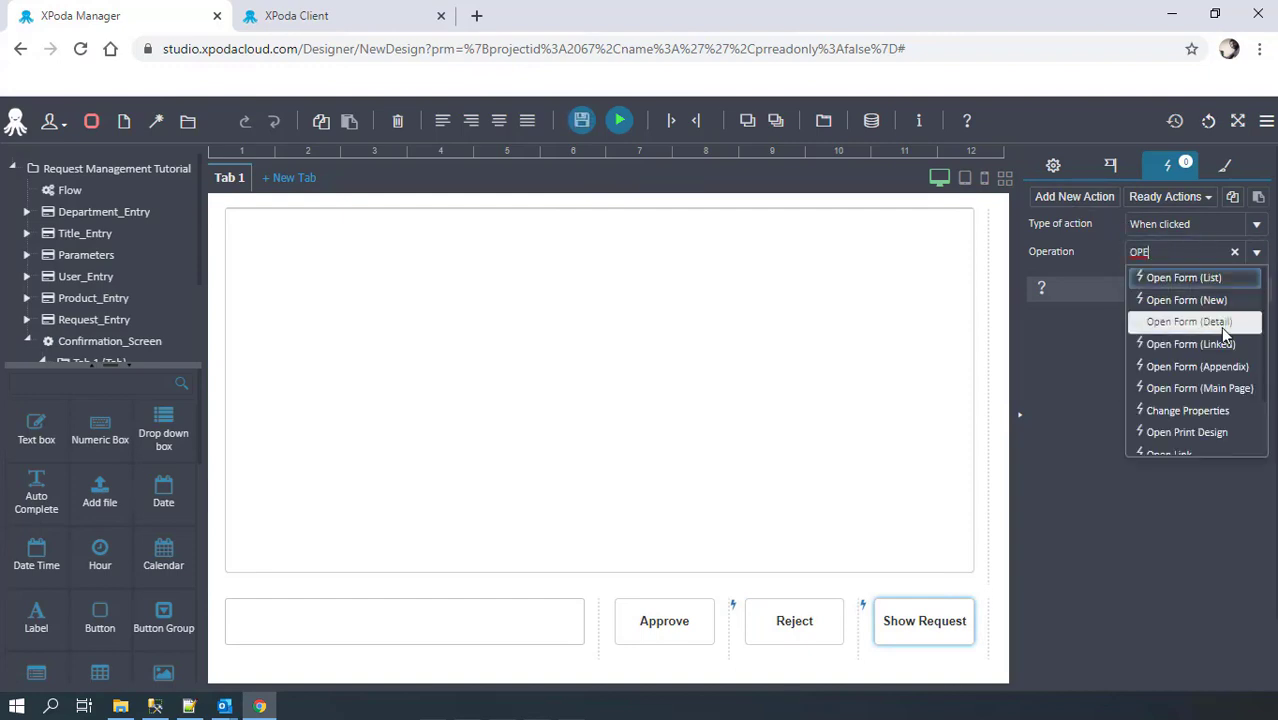
{"action": "left_click", "coordinate": [1189, 321]}
{"action": "left_click", "coordinate": [1185, 281]}
{"action": "left_click", "coordinate": [1170, 346]}
{"action": "left_click", "coordinate": [1229, 392]}
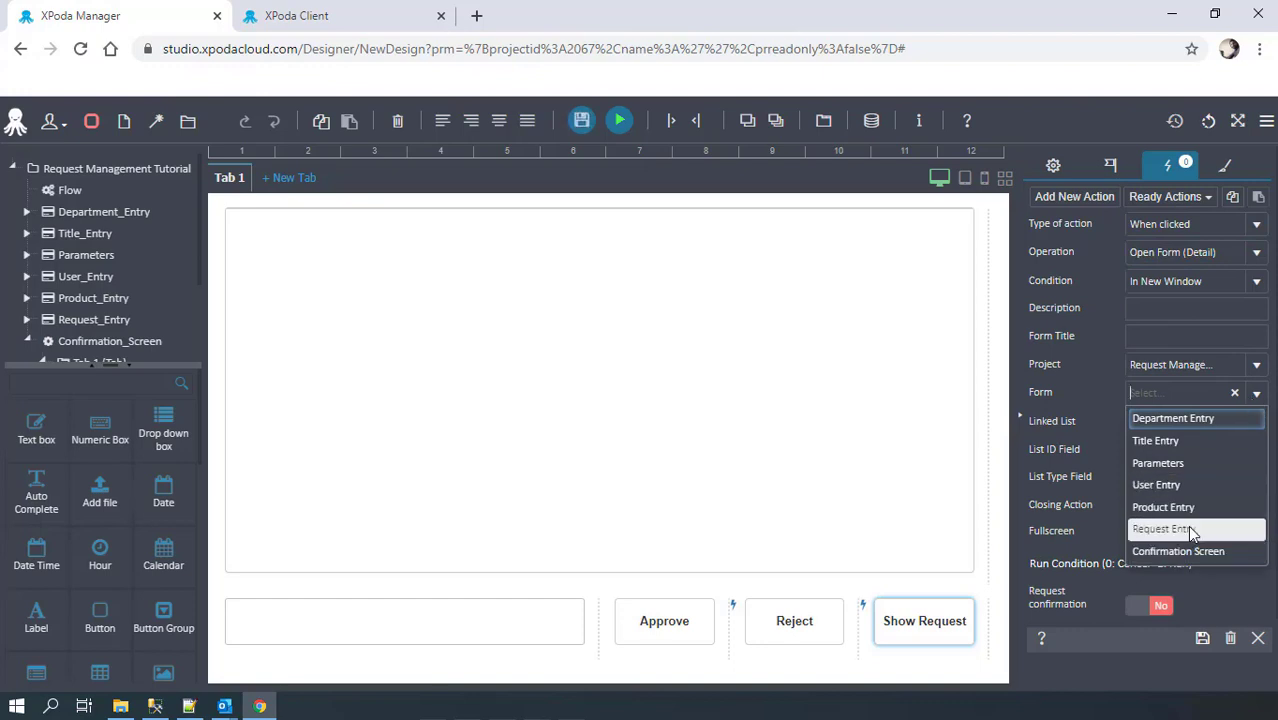
{"action": "left_click", "coordinate": [1190, 529]}
Set the Show Request action's linked list to Flow_List, list ID field to UserTableID and list type field to FormTypeID, and save it
{"action": "left_click", "coordinate": [1200, 421]}
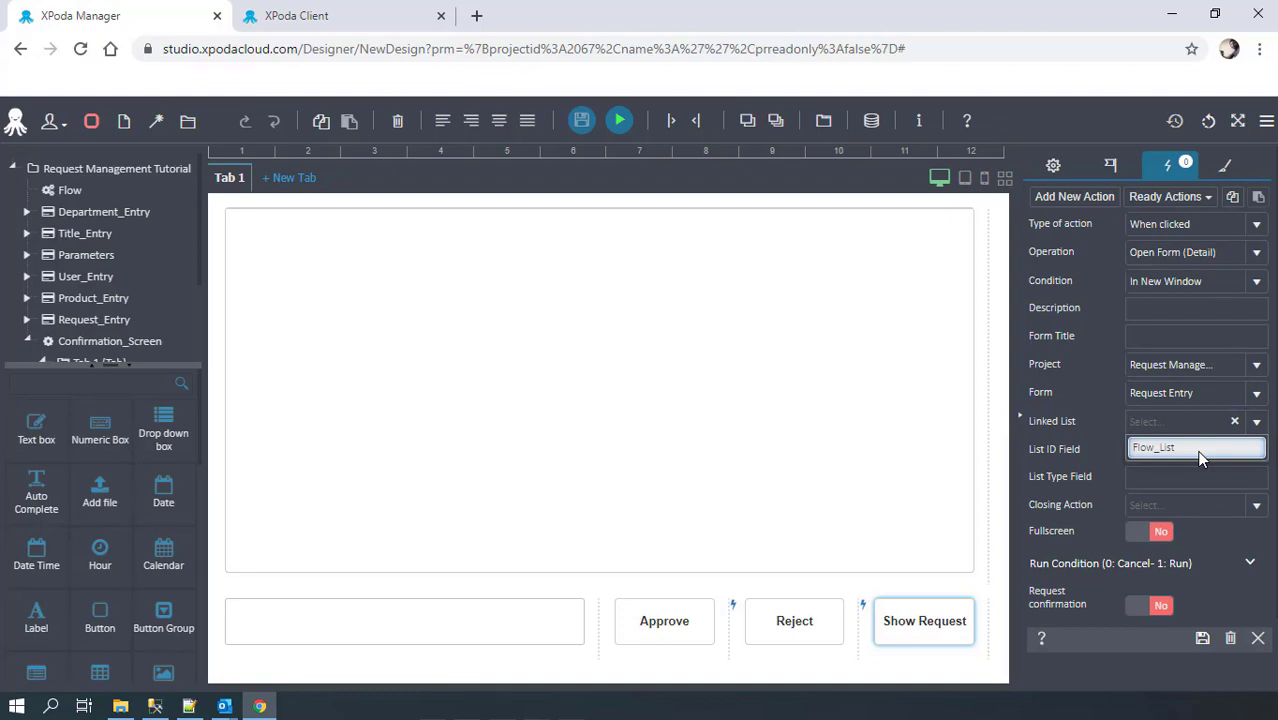
{"action": "left_click", "coordinate": [1199, 457]}
{"action": "left_click", "coordinate": [1179, 455]}
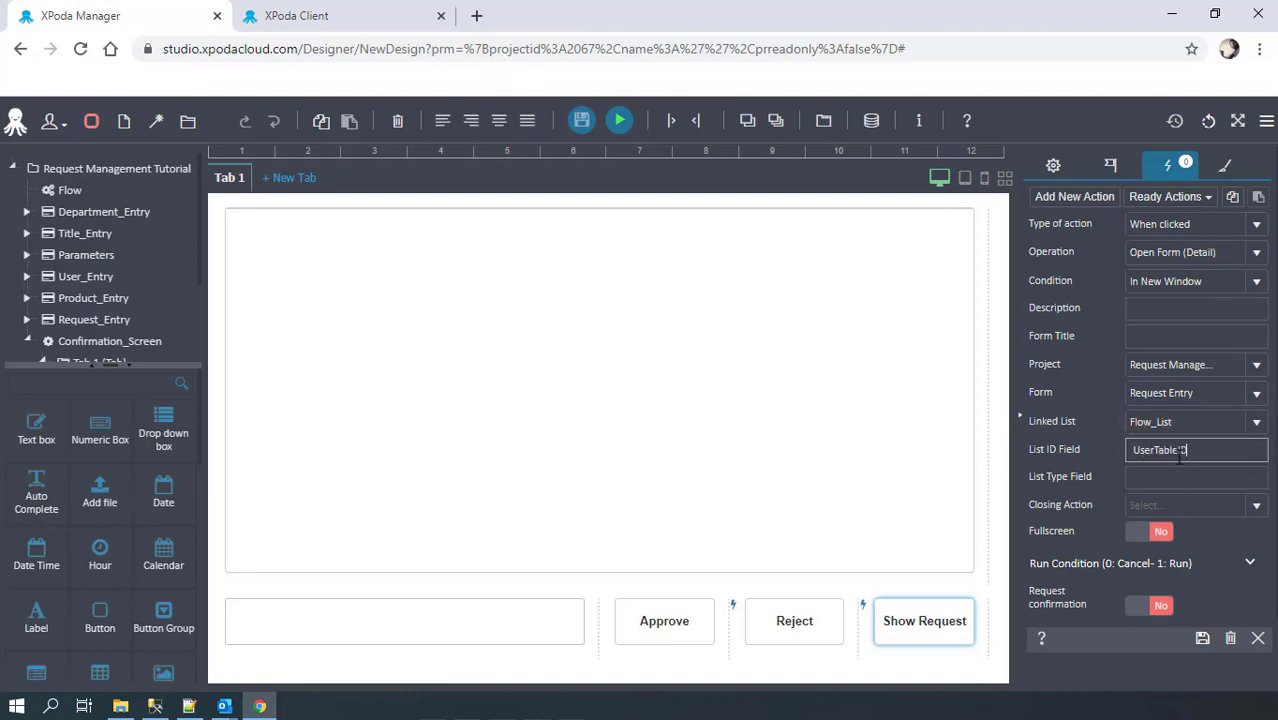
{"action": "key", "text": "Tab"}
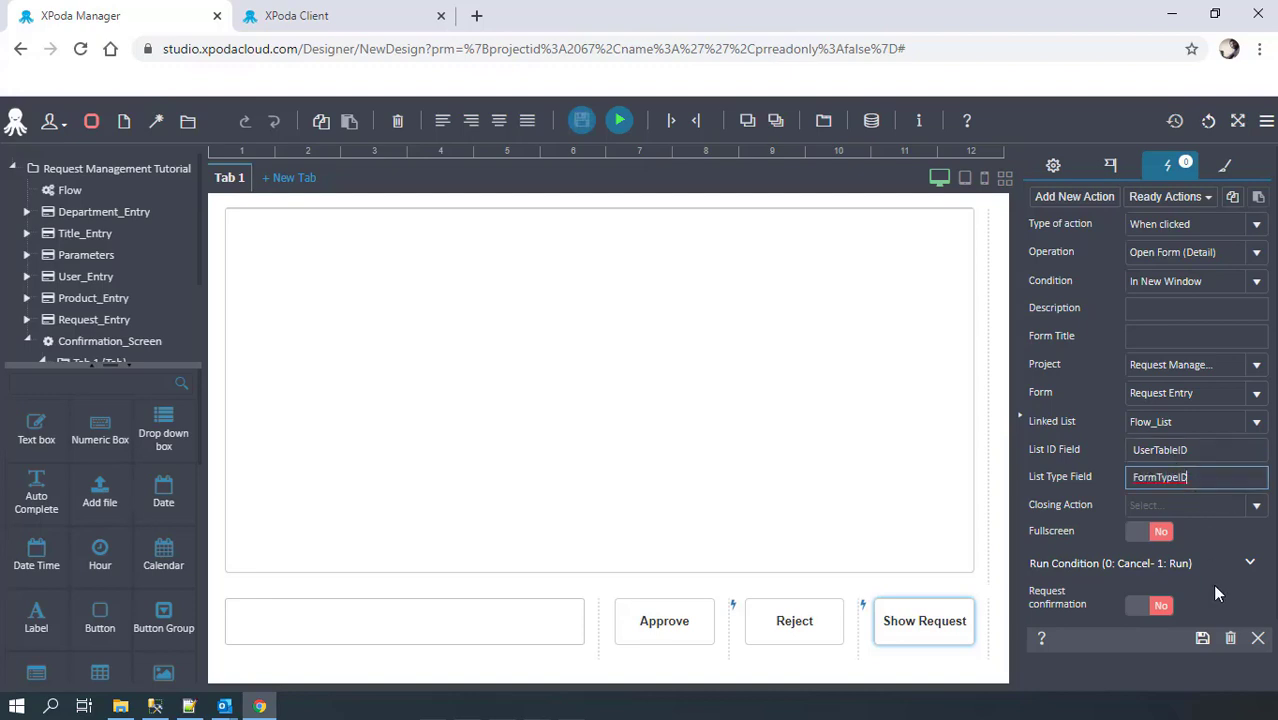
{"action": "left_click", "coordinate": [1207, 643]}
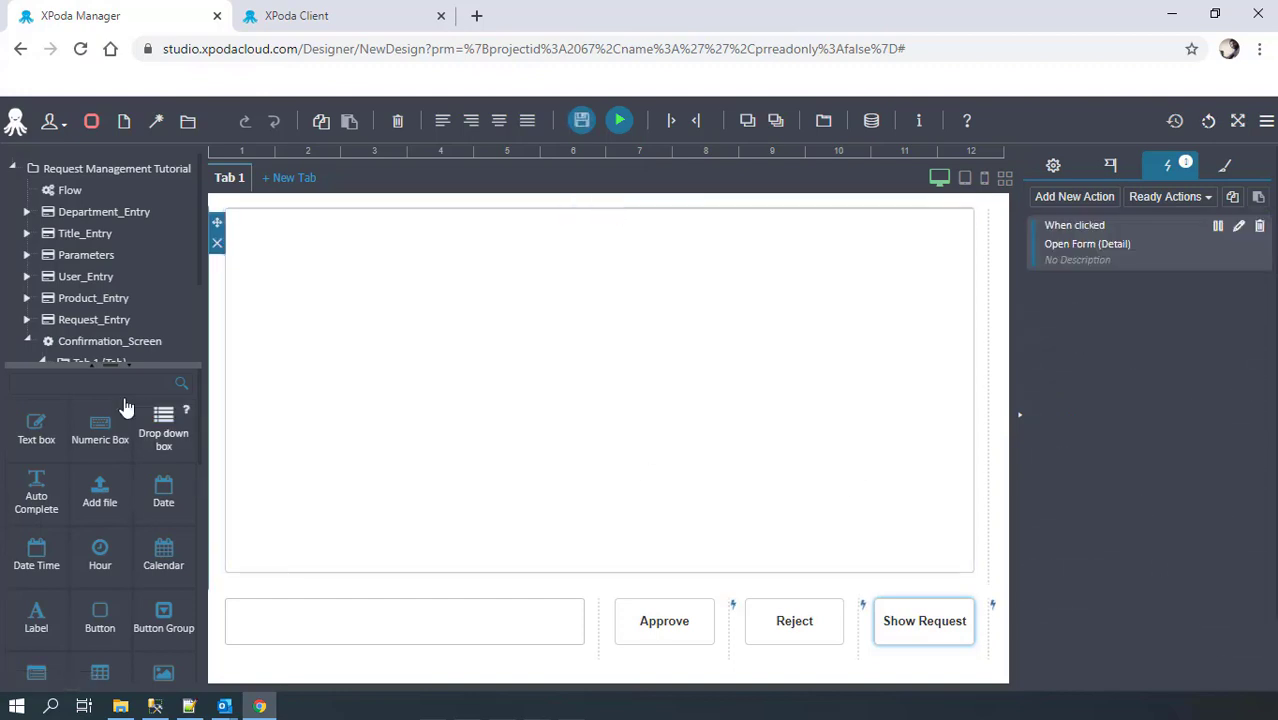
Add an action to the Confirmation_Screen form for When the form is opened, with the Update Value operation
{"action": "left_click", "coordinate": [118, 343]}
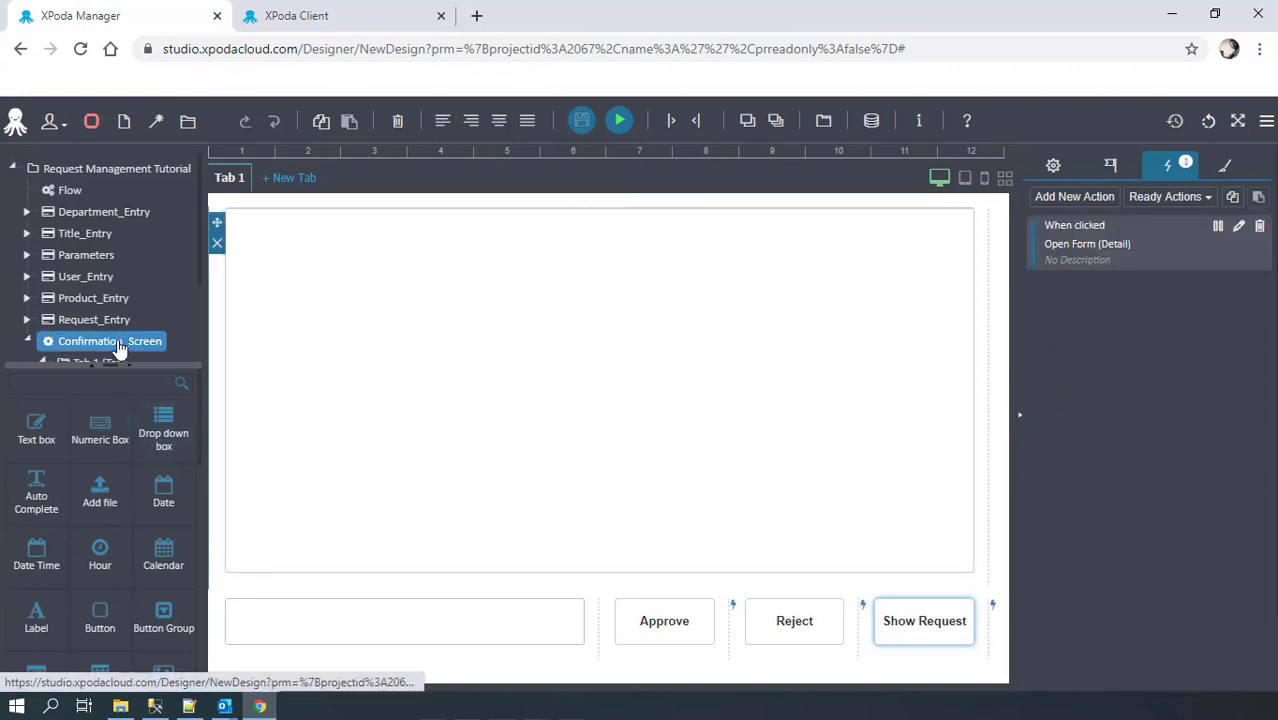
{"action": "left_click", "coordinate": [1093, 203]}
{"action": "left_click", "coordinate": [1255, 230]}
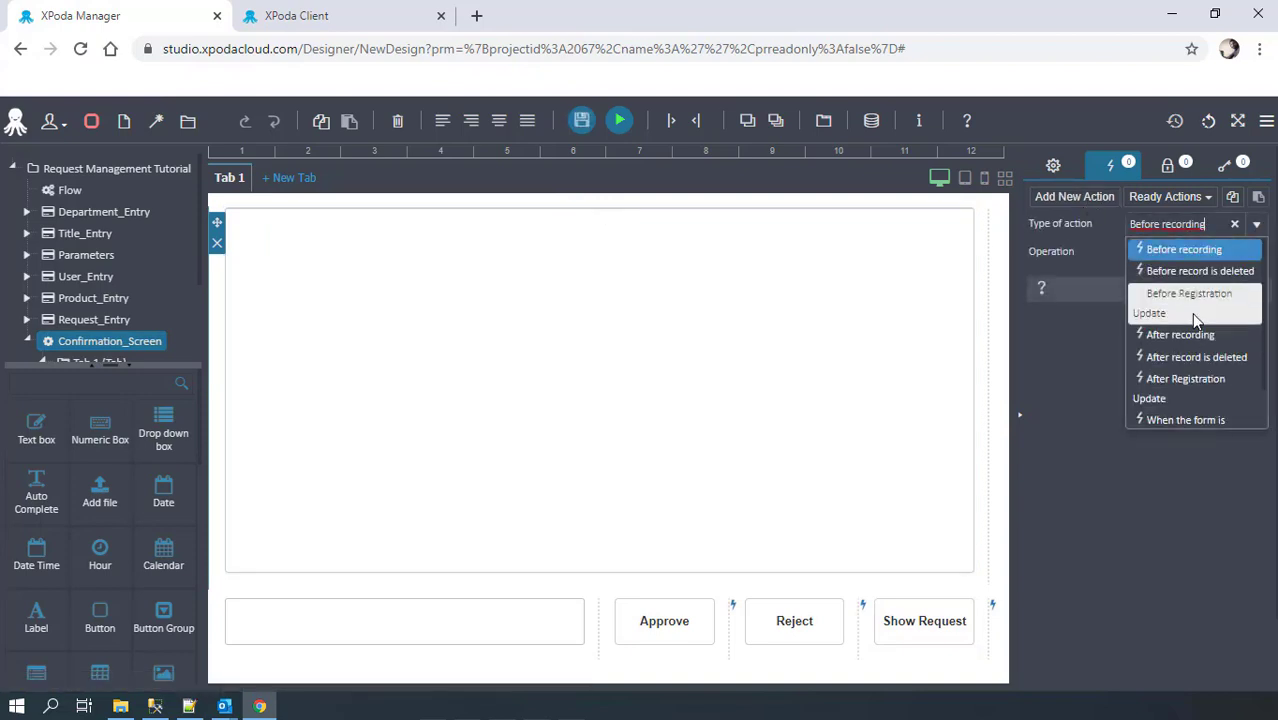
{"action": "scroll", "coordinate": [1195, 318], "scroll_direction": "down", "scroll_amount": 1}
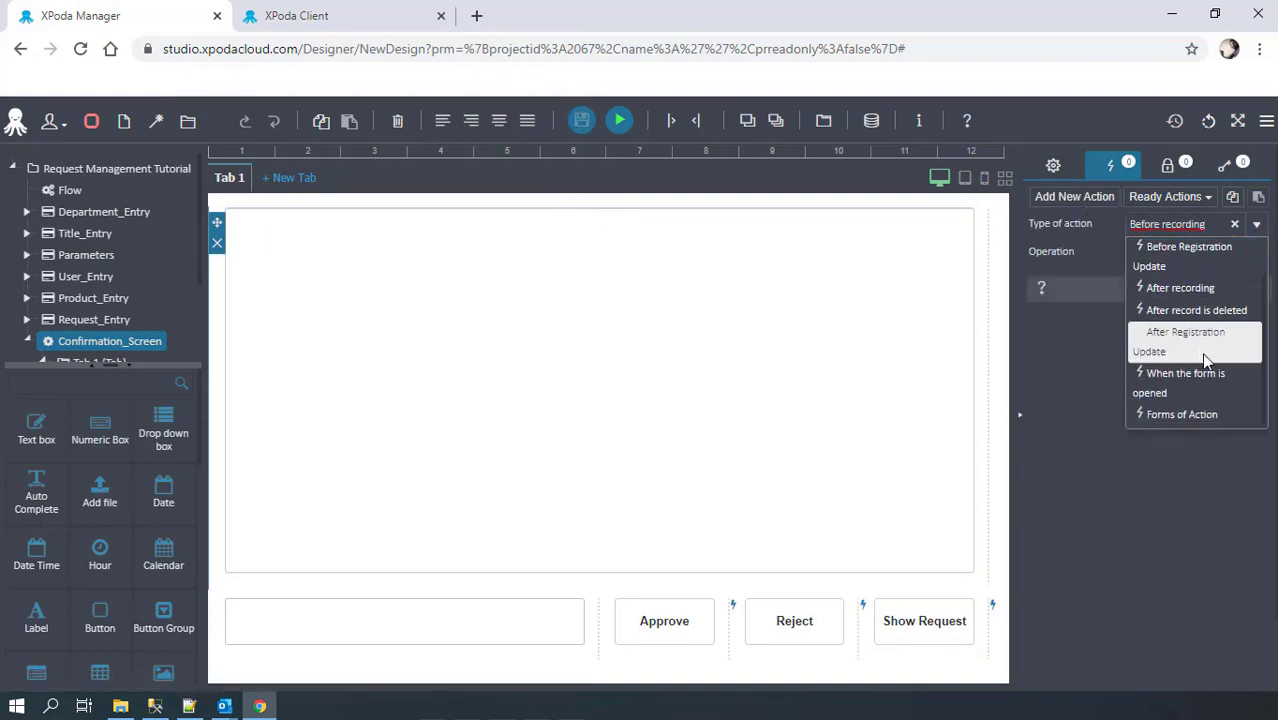
{"action": "left_click", "coordinate": [1193, 403]}
{"action": "left_click", "coordinate": [1140, 252]}
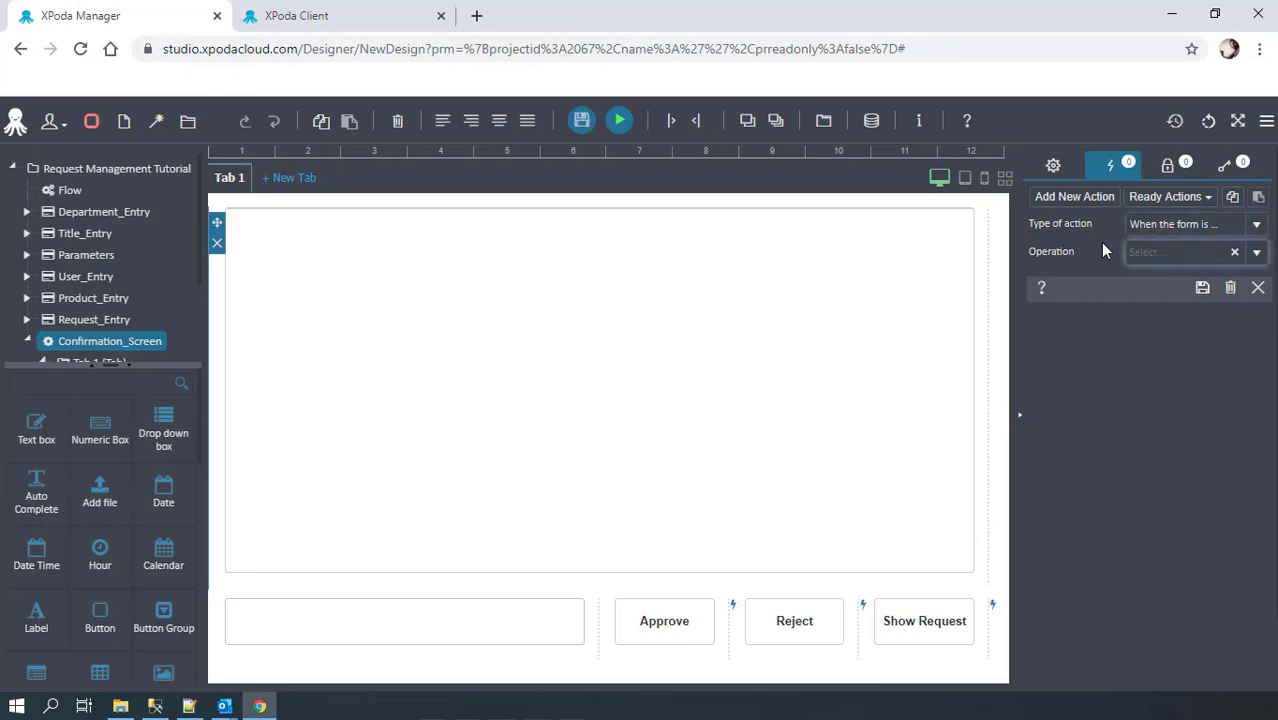
{"action": "type", "text": "upd"}
{"action": "key", "text": "Return"}
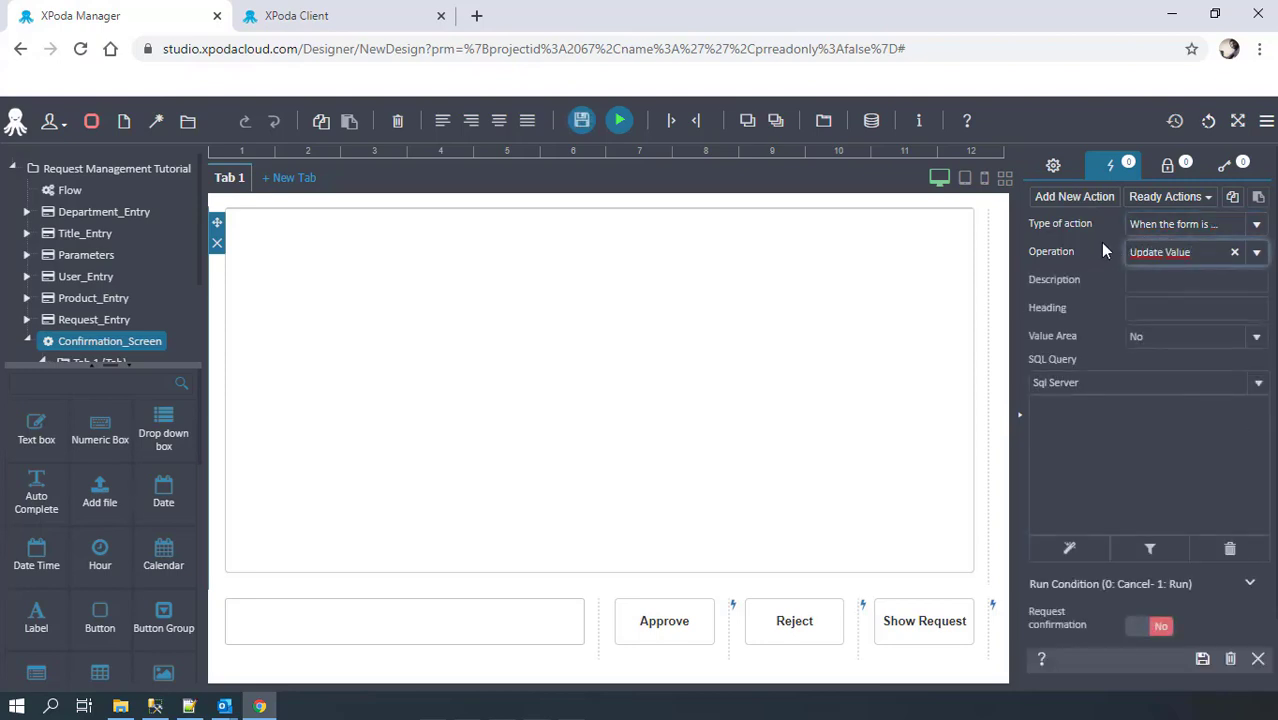
Set the form-opening action's value area to Flow_List, then save the action and the Confirmation_Screen design
{"action": "left_click", "coordinate": [1257, 338]}
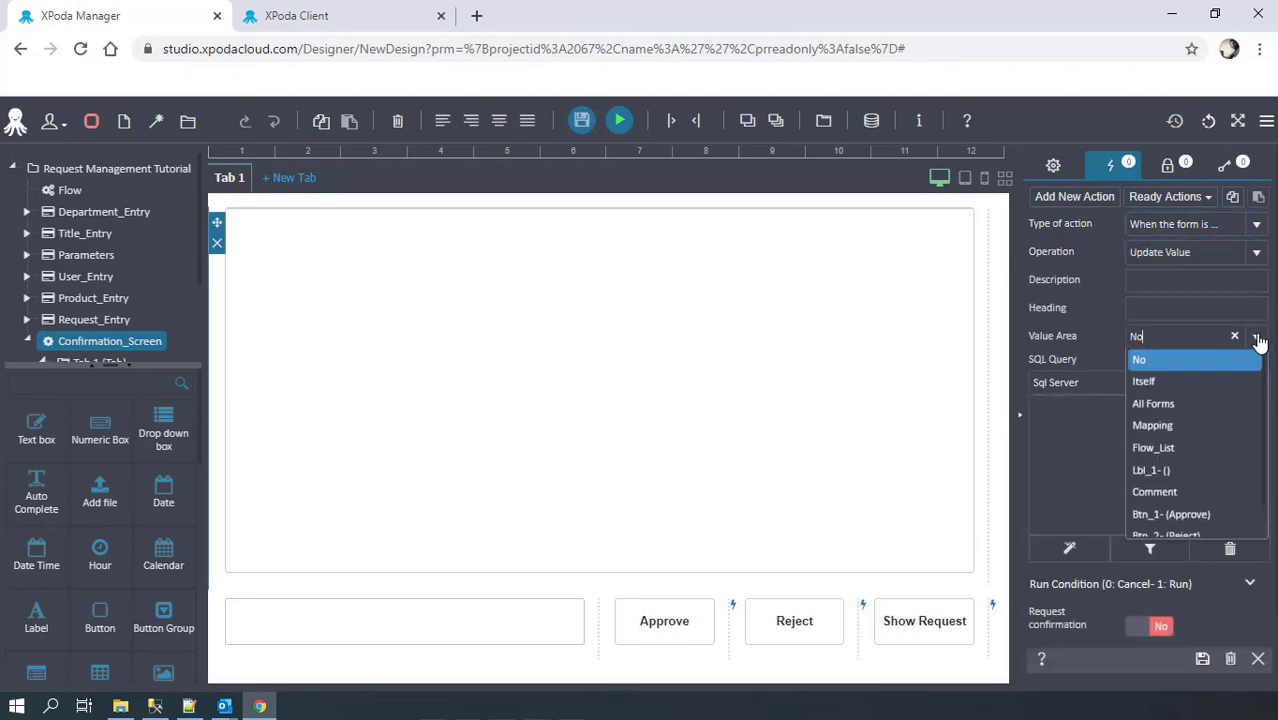
{"action": "key", "text": "BackSpace"}
{"action": "key", "text": "BackSpace"}
{"action": "type", "text": "li"}
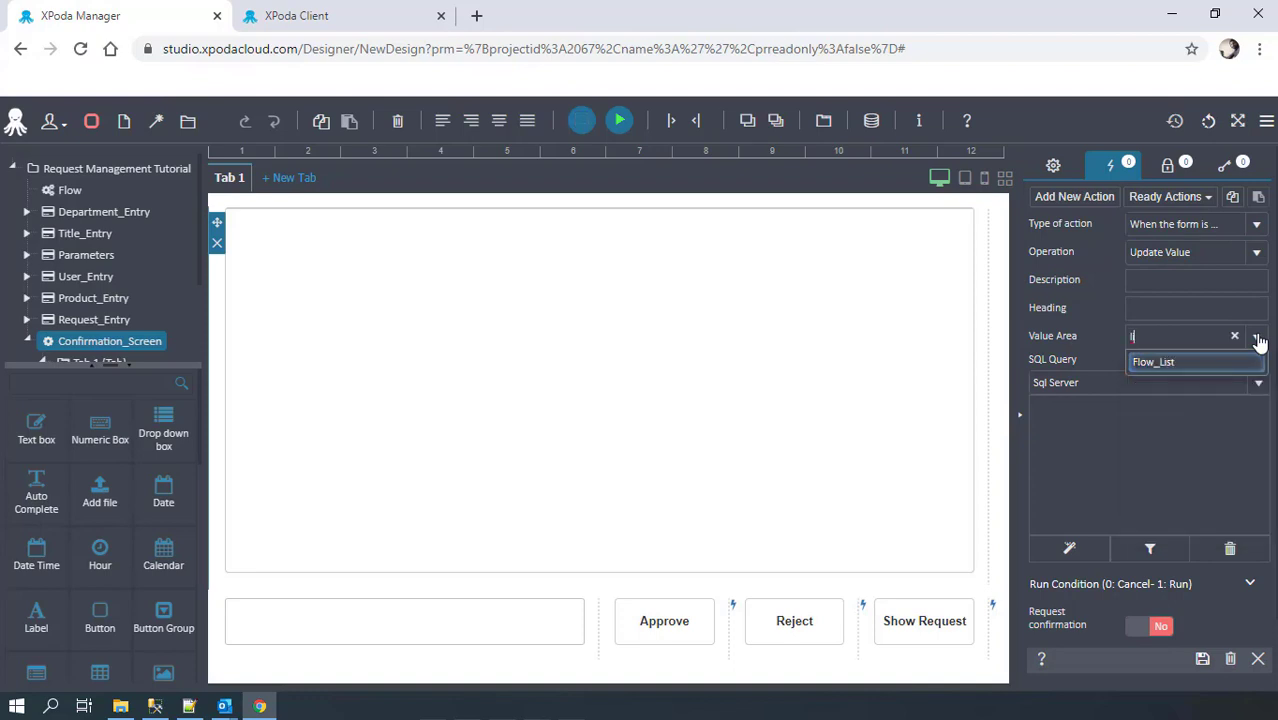
{"action": "left_click", "coordinate": [1225, 362]}
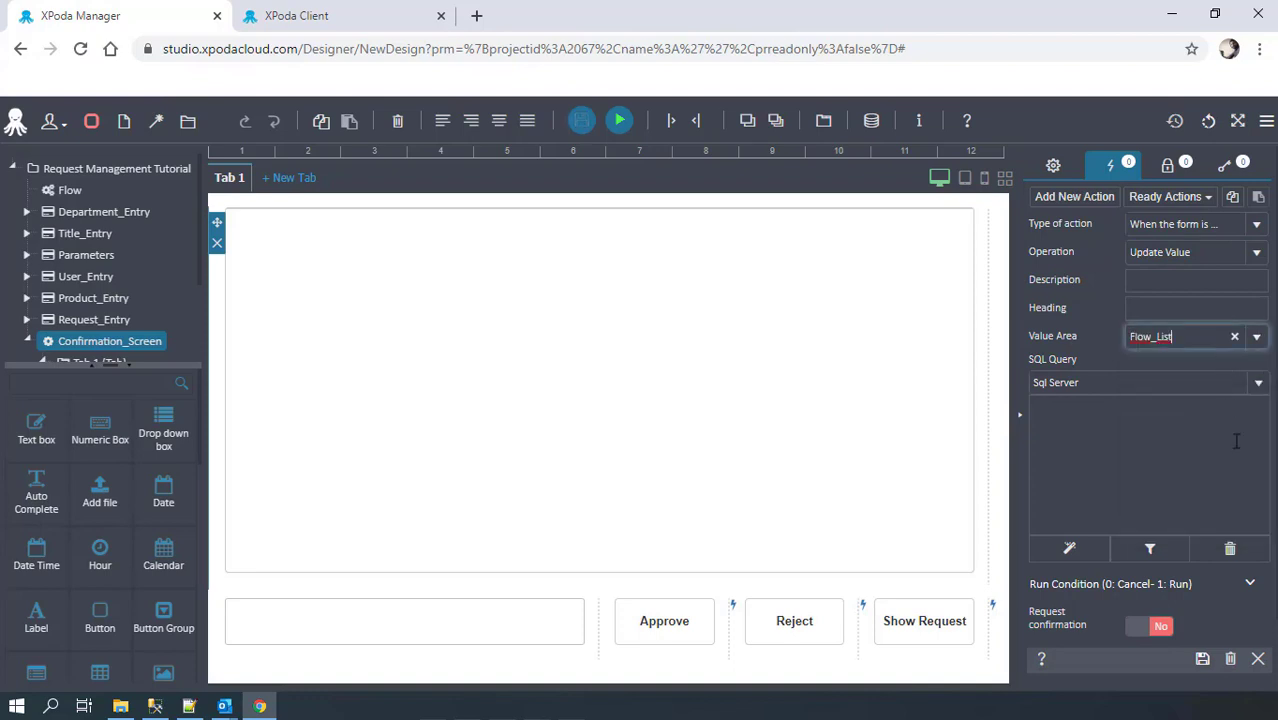
{"action": "left_click", "coordinate": [1202, 659]}
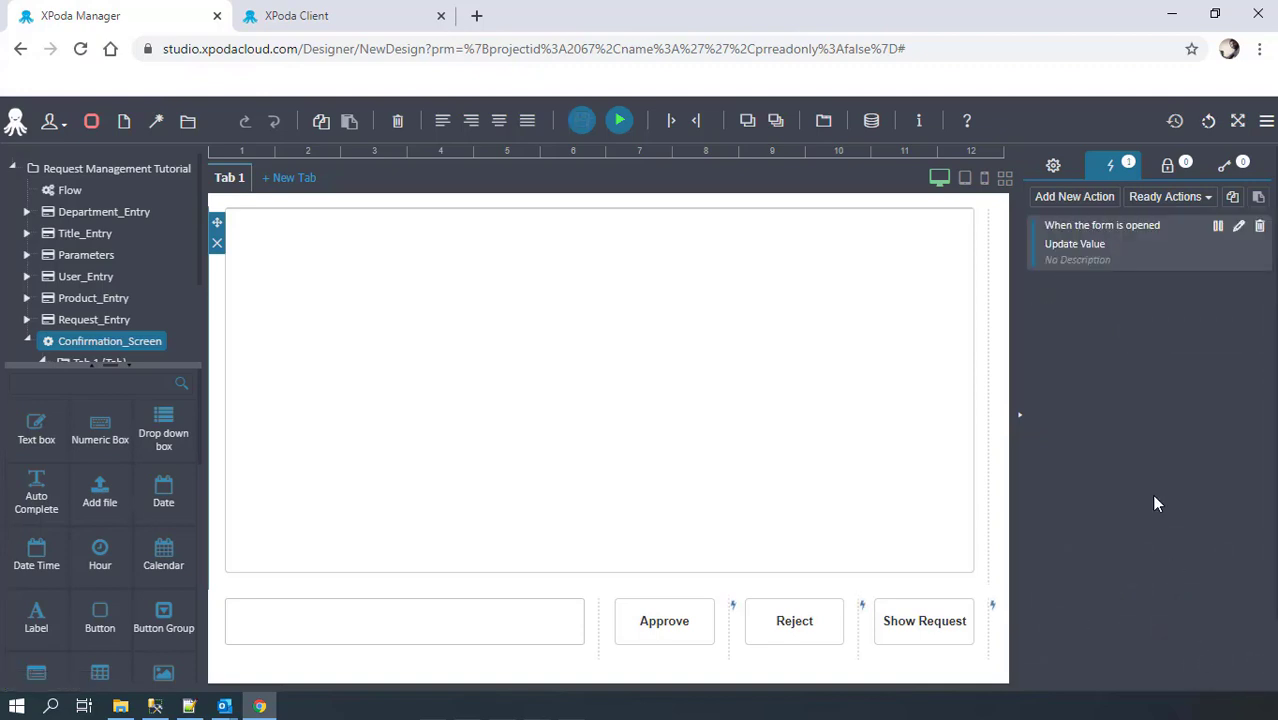
{"action": "left_click", "coordinate": [582, 121]}
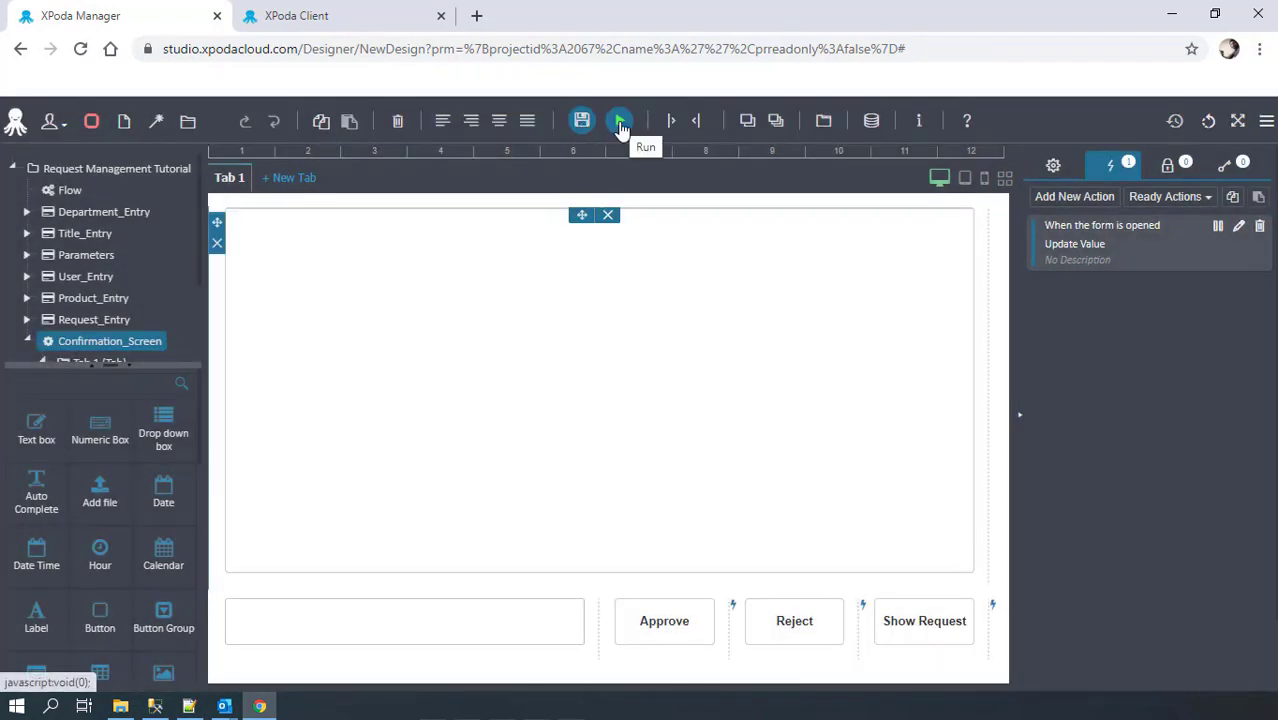
Run the project in XPoda Client and switch the login to the sales user, filling in the username and saved account password
{"action": "left_click", "coordinate": [620, 124]}
{"action": "left_click", "coordinate": [1155, 120]}
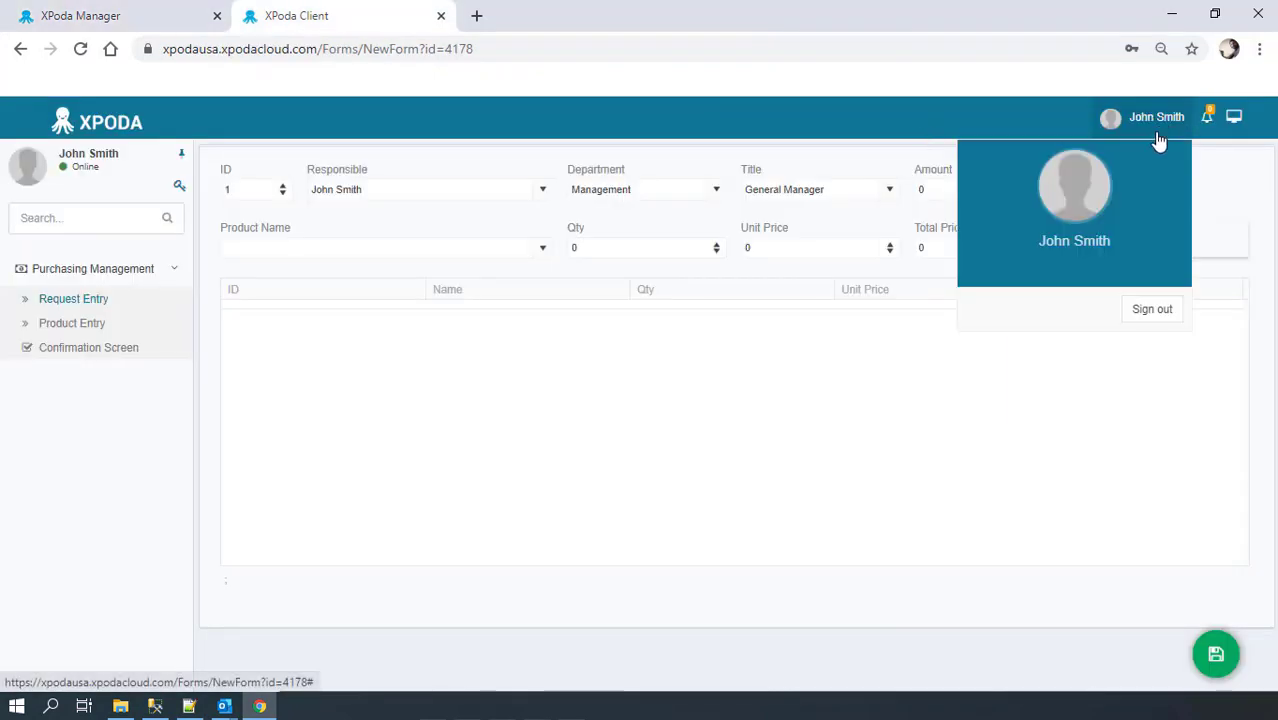
{"action": "left_click", "coordinate": [1150, 310]}
{"action": "left_click", "coordinate": [785, 372]}
{"action": "left_click", "coordinate": [750, 283]}
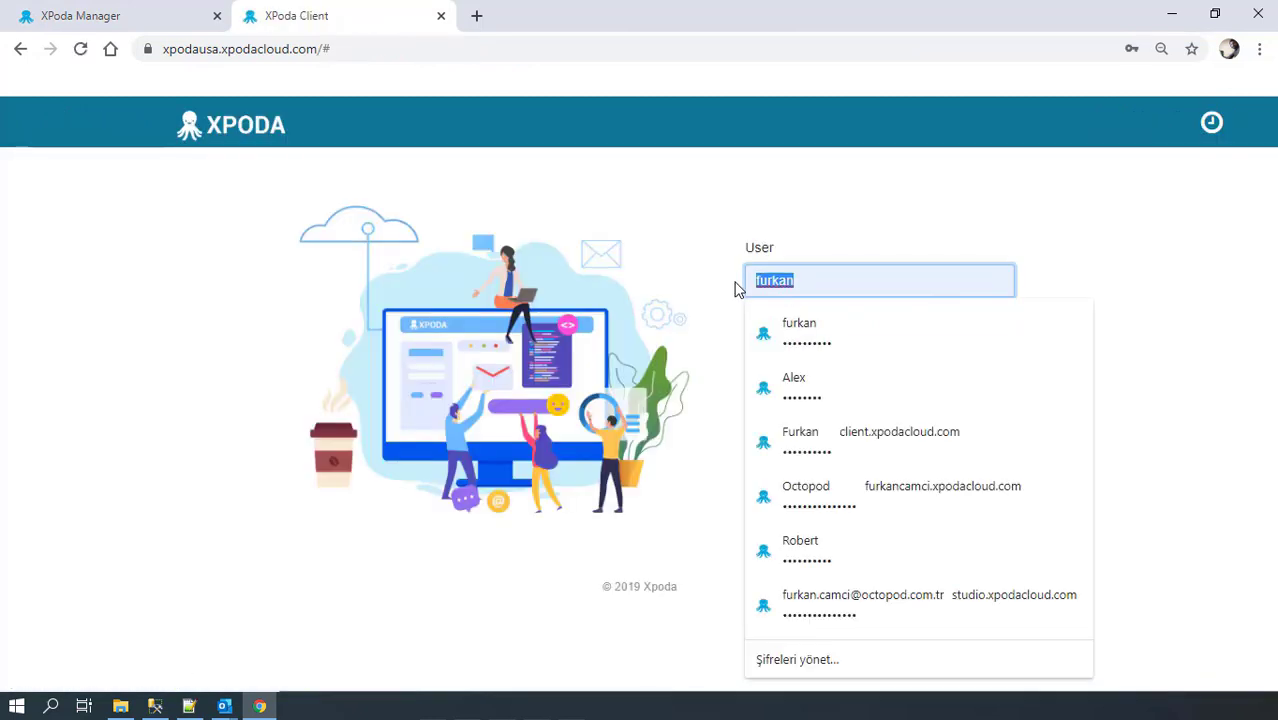
{"action": "type", "text": "Alex"}
{"action": "key", "text": "Down"}
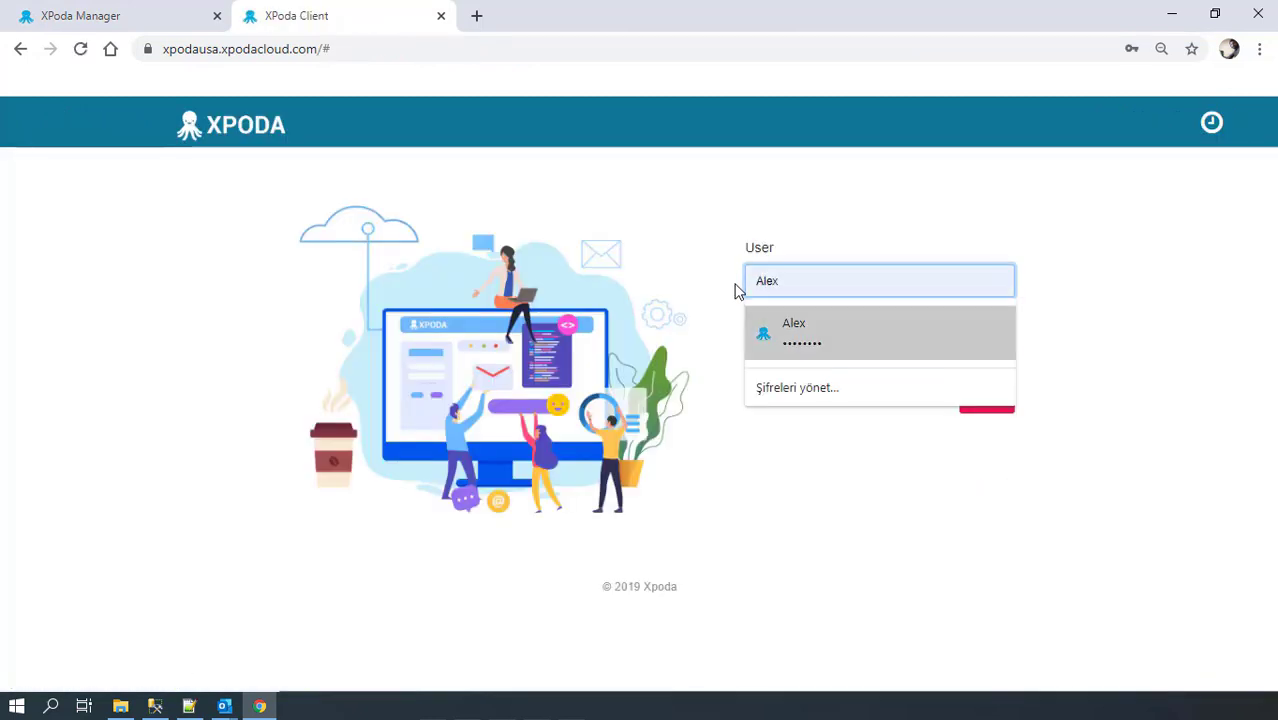
{"action": "key", "text": "Return"}
{"action": "left_click", "coordinate": [990, 402]}
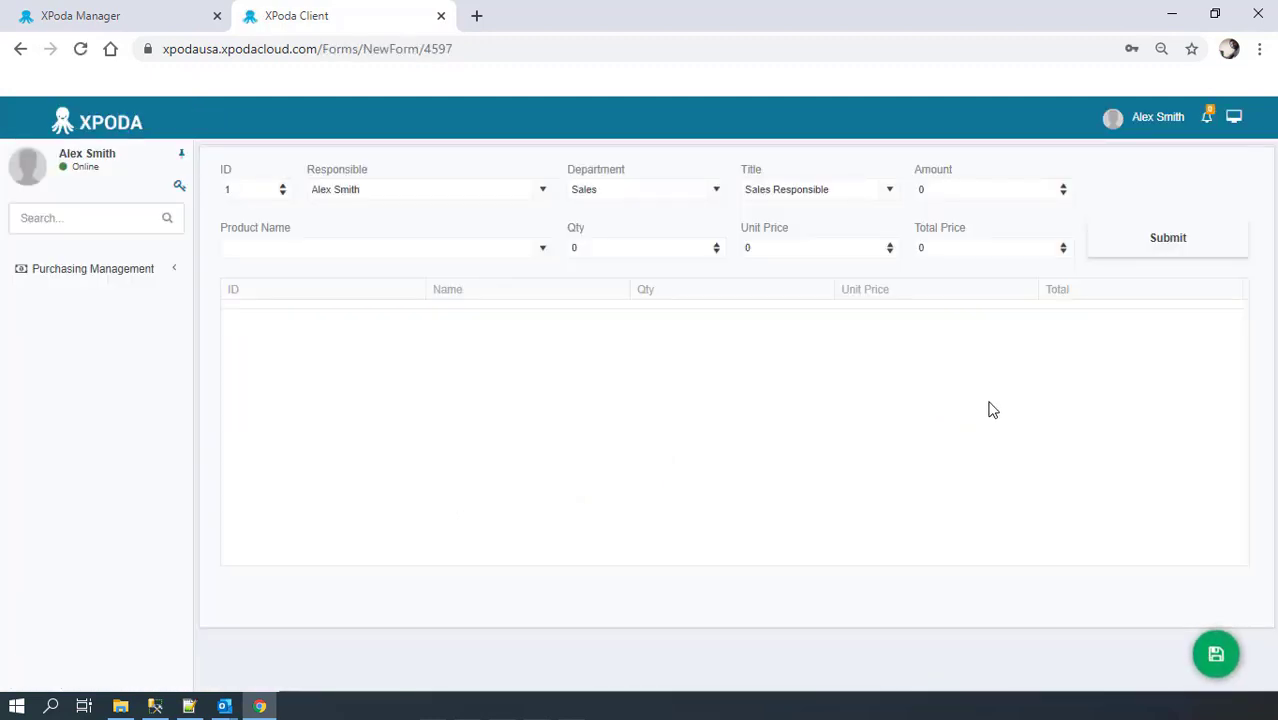
Submit a Desk line with quantity 2 in the request entry form and save the request
{"action": "left_click", "coordinate": [541, 250]}
{"action": "left_click", "coordinate": [716, 244]}
{"action": "left_click", "coordinate": [1119, 250]}
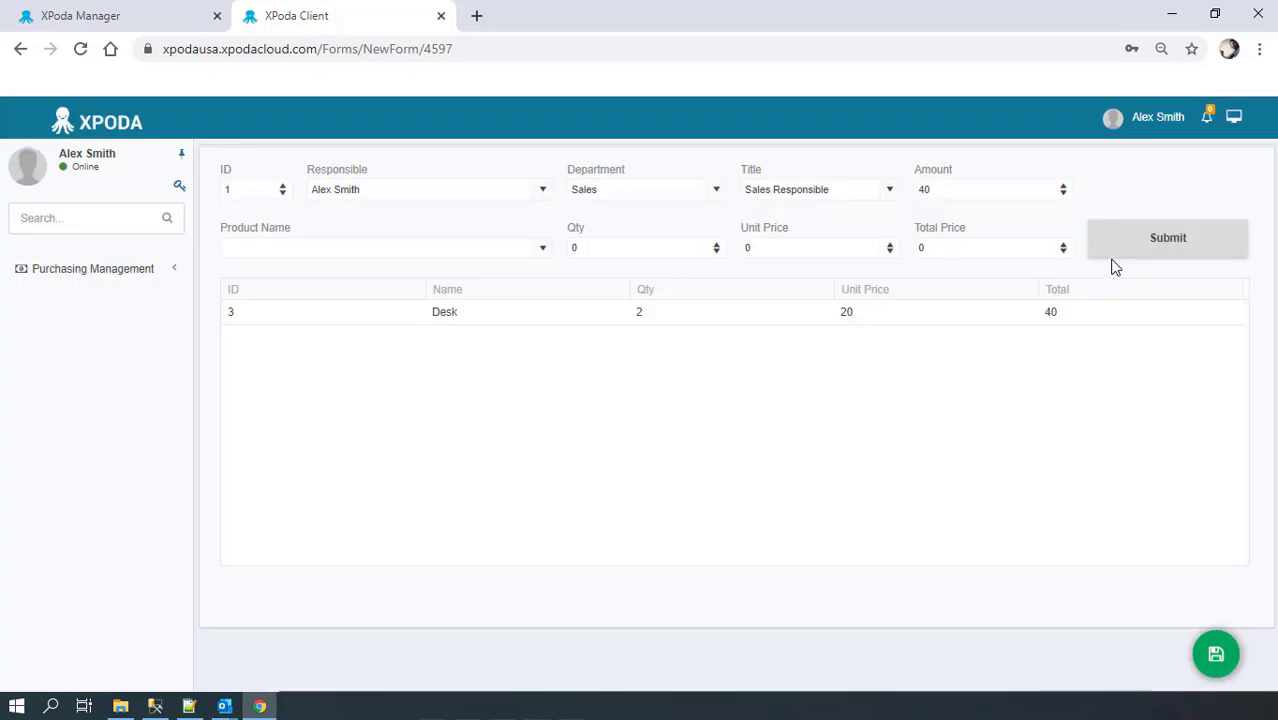
{"action": "left_click", "coordinate": [1217, 654]}
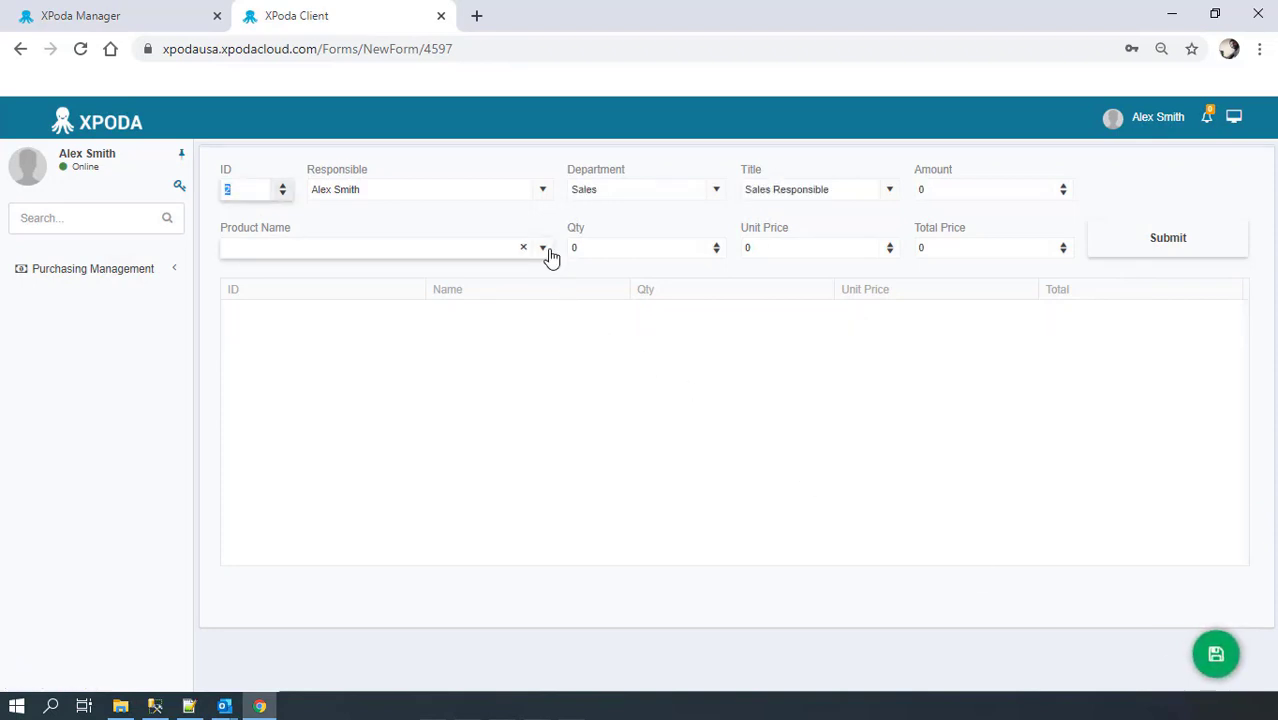
Start a second request by submitting a Desk line with quantity 3
{"action": "left_click", "coordinate": [545, 250]}
{"action": "left_click", "coordinate": [362, 315]}
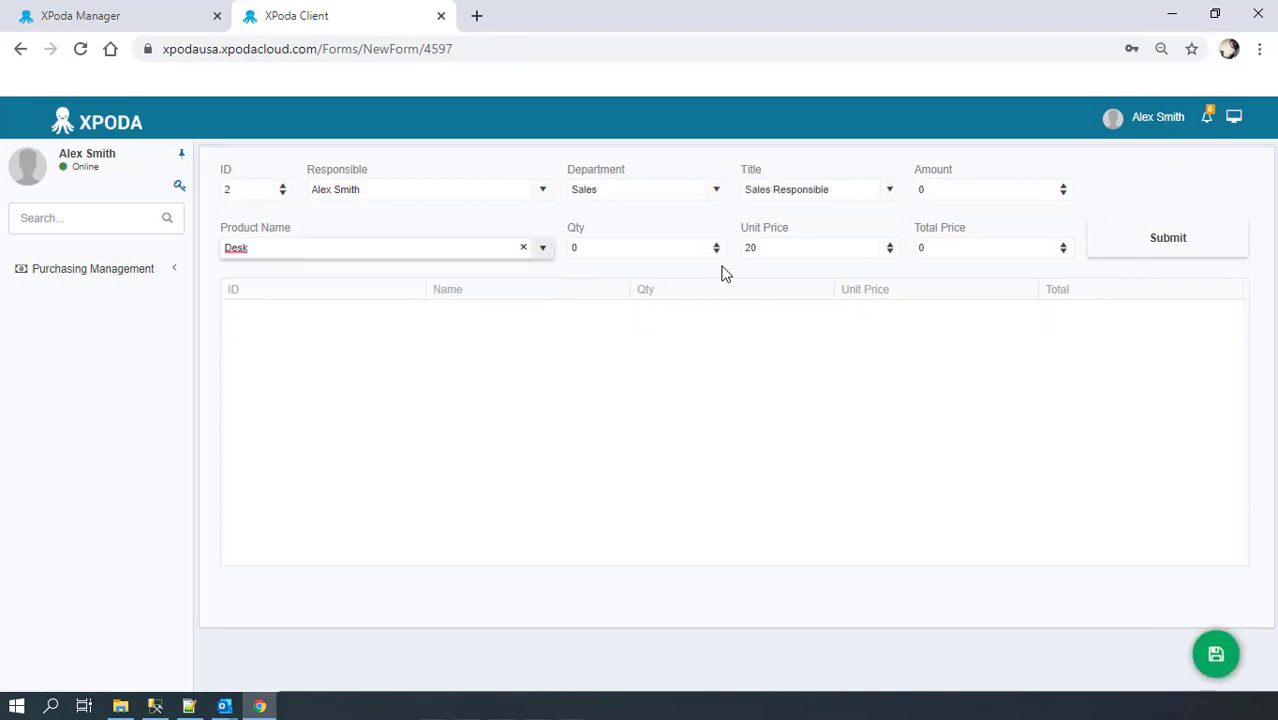
{"action": "left_click", "coordinate": [716, 245]}
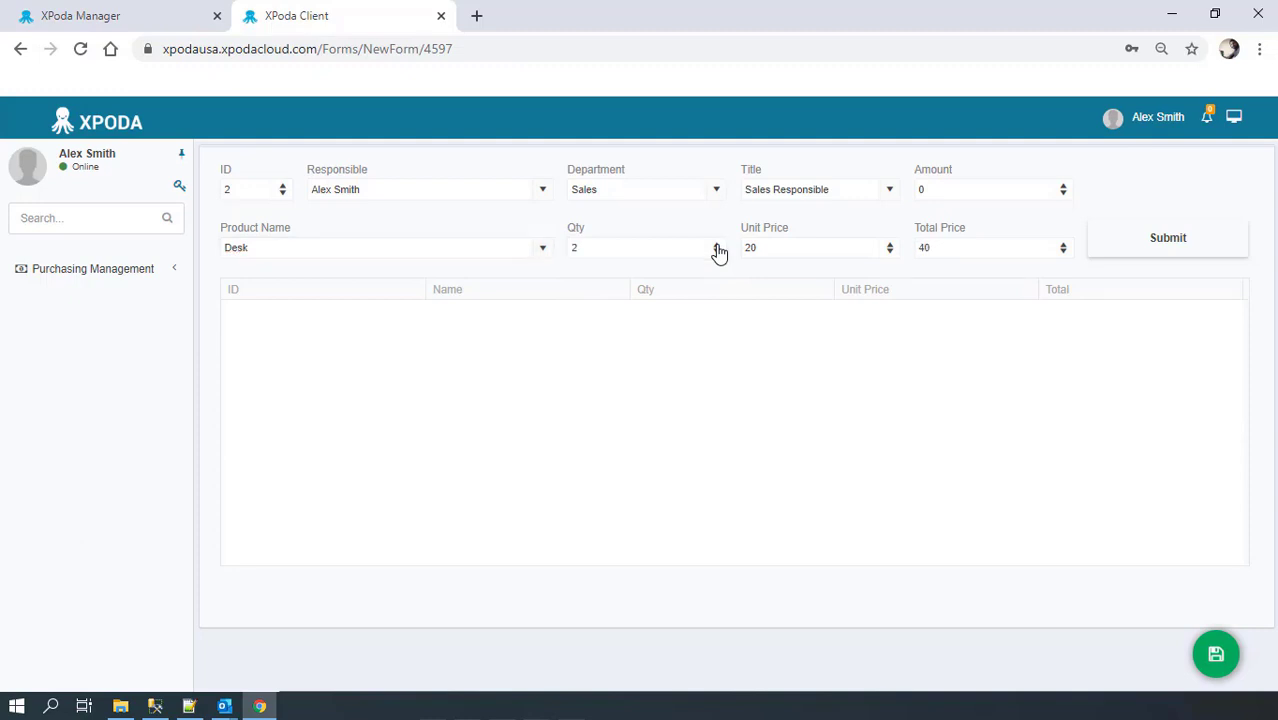
{"action": "left_click", "coordinate": [716, 245]}
{"action": "left_click", "coordinate": [1167, 252]}
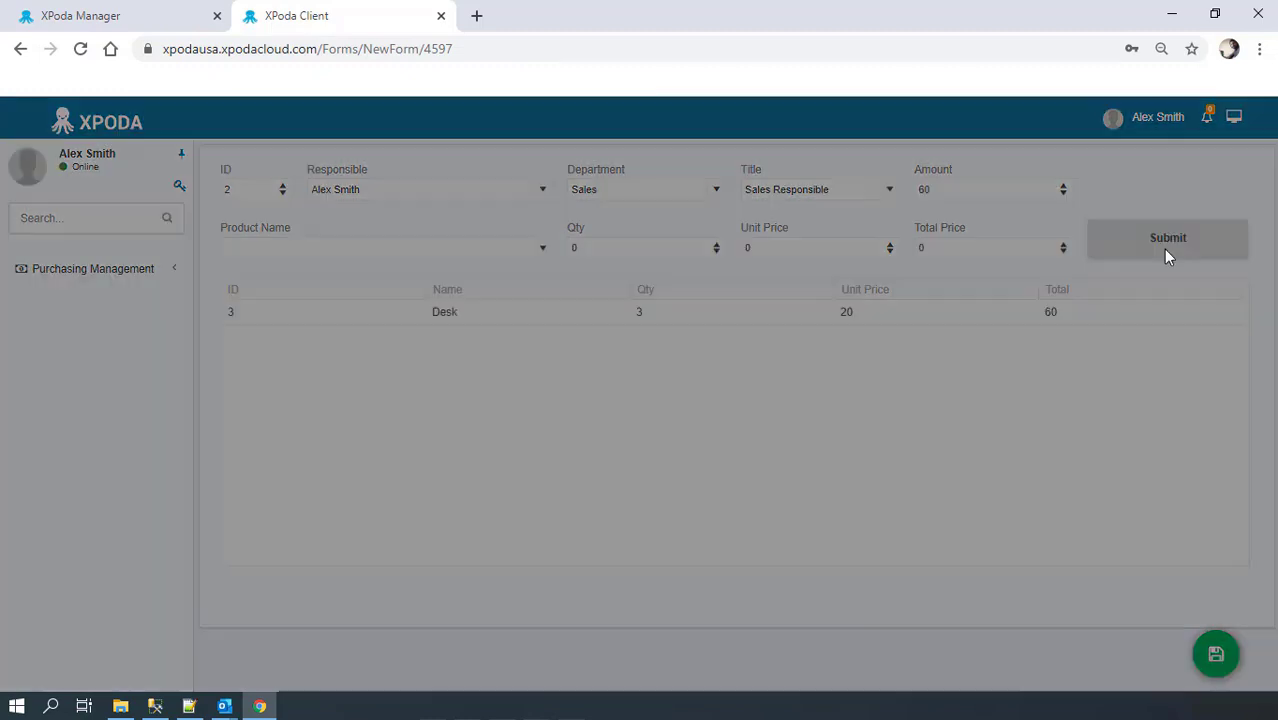
Add a Cell Phone line with quantity 1 to the second request and save the request
{"action": "left_click", "coordinate": [542, 249]}
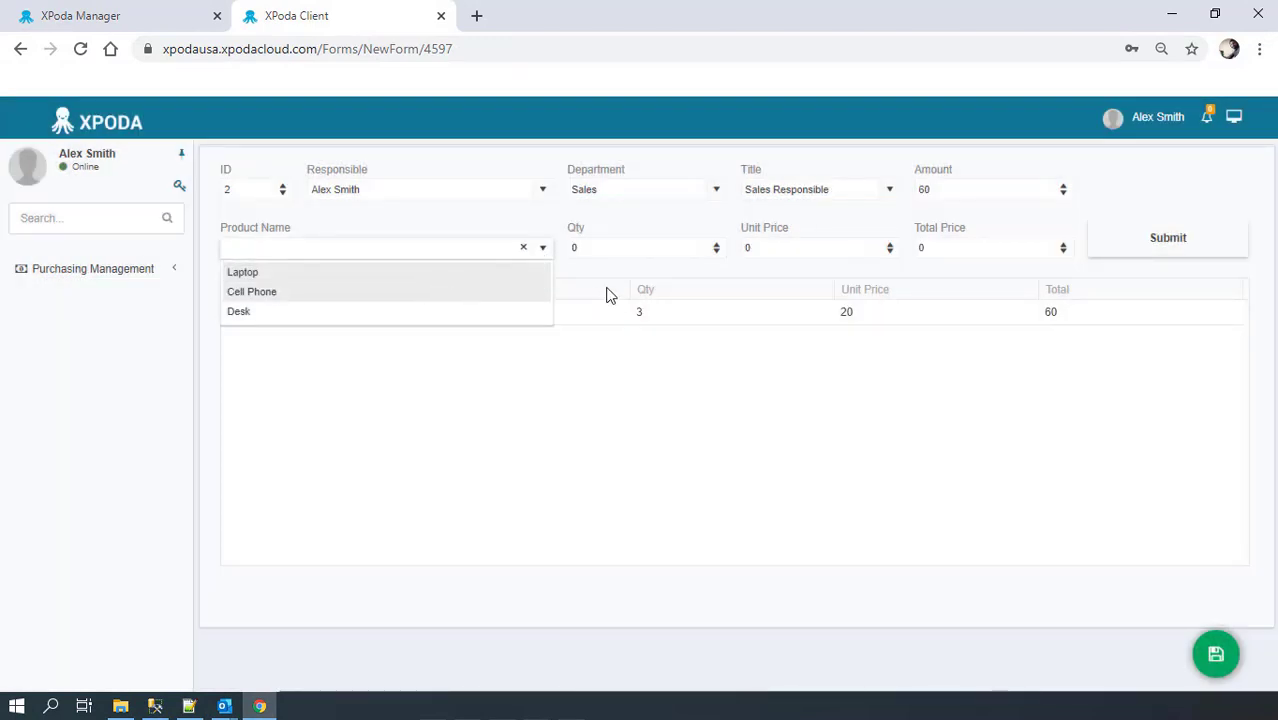
{"action": "key", "text": "Return"}
{"action": "left_click", "coordinate": [716, 244]}
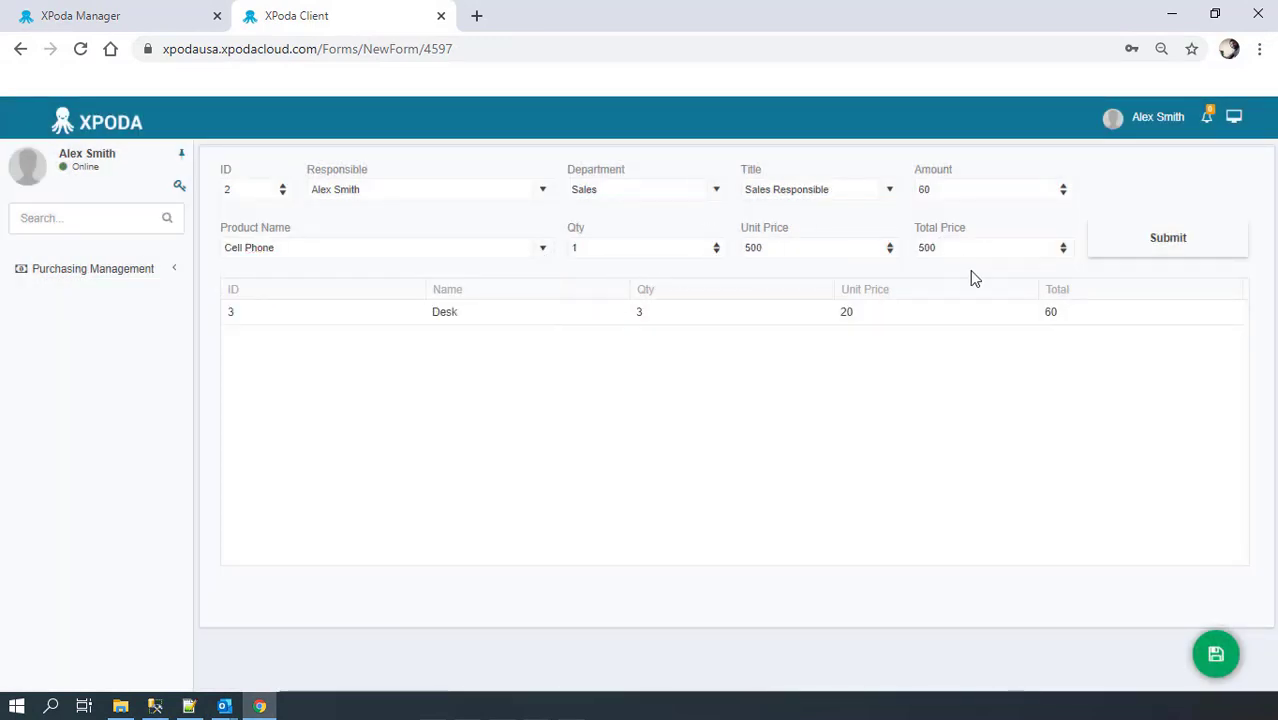
{"action": "left_click", "coordinate": [1166, 246]}
{"action": "left_click", "coordinate": [1218, 650]}
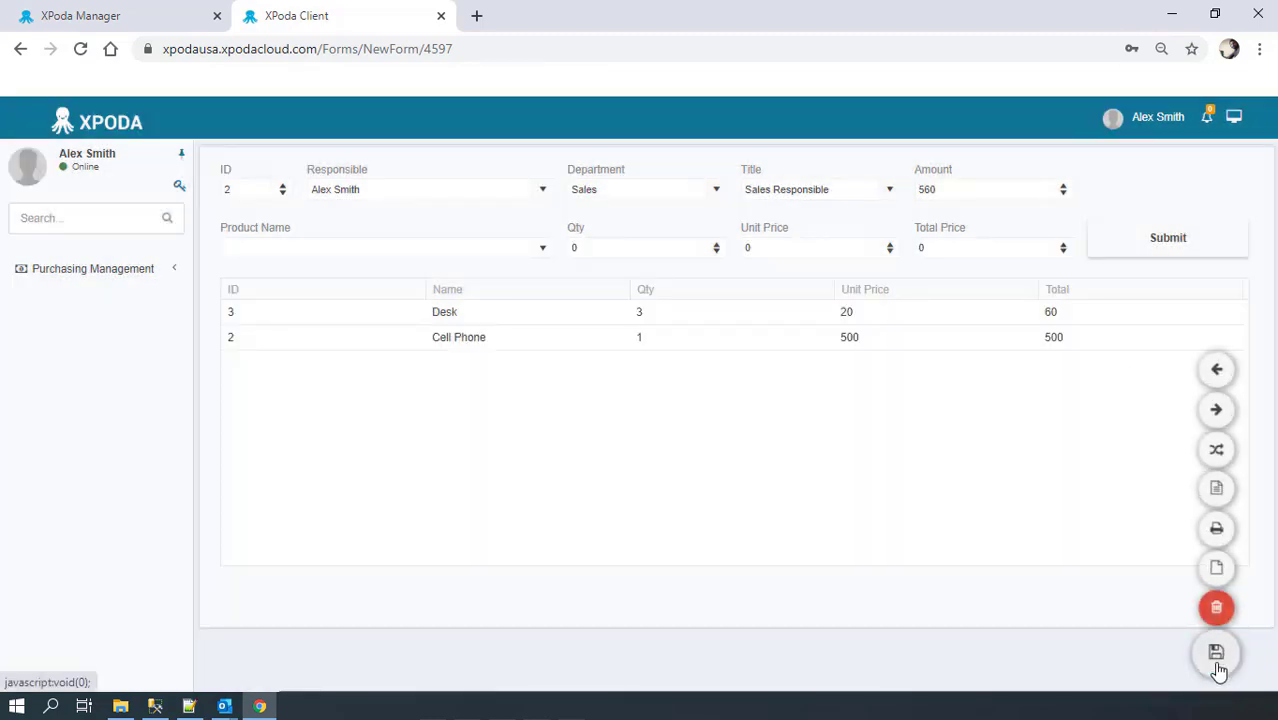
Submit a Laptop line with quantity 1 in a third request and save the request
{"action": "left_click", "coordinate": [542, 250]}
{"action": "left_click", "coordinate": [434, 273]}
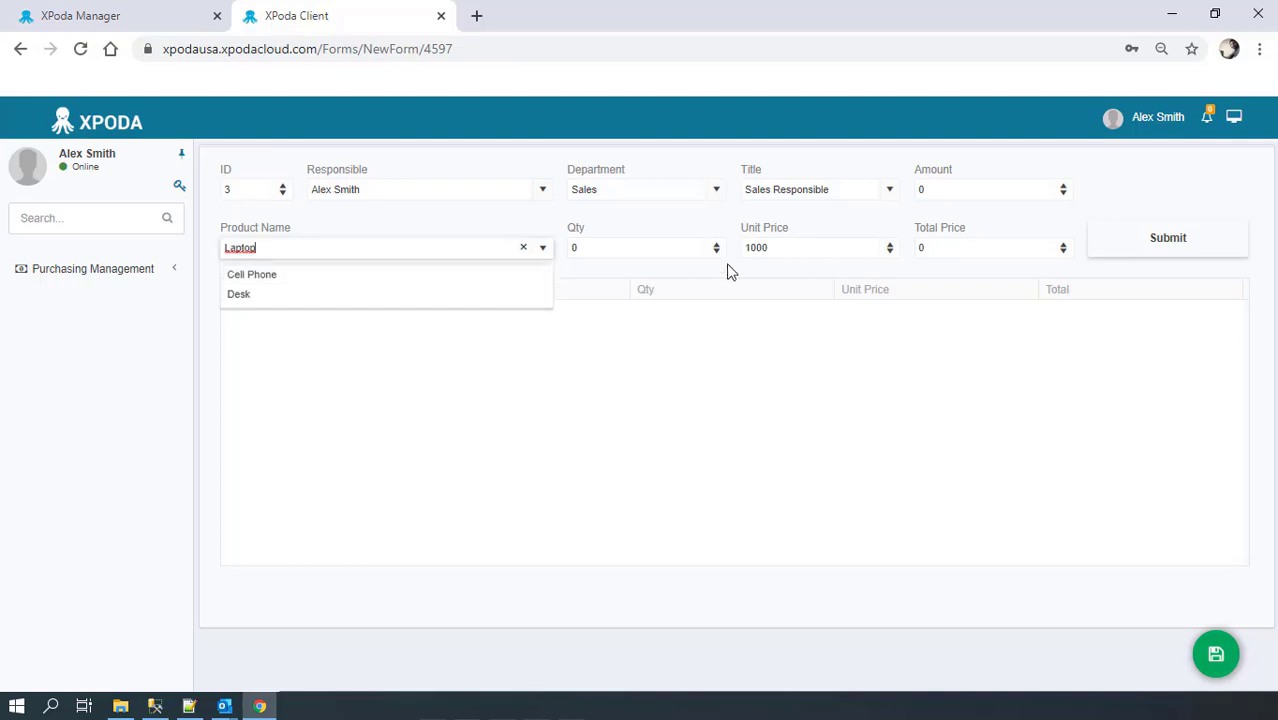
{"action": "left_click", "coordinate": [719, 244]}
{"action": "left_click", "coordinate": [1166, 239]}
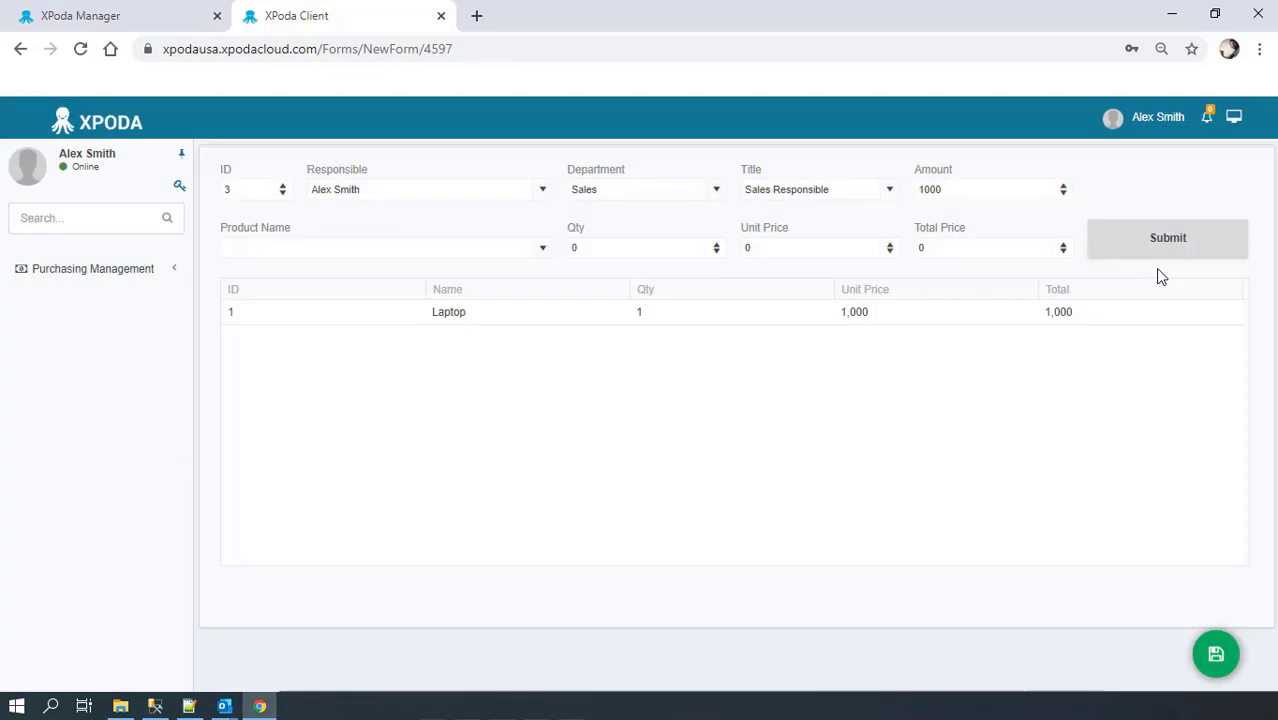
{"action": "left_click", "coordinate": [1213, 655]}
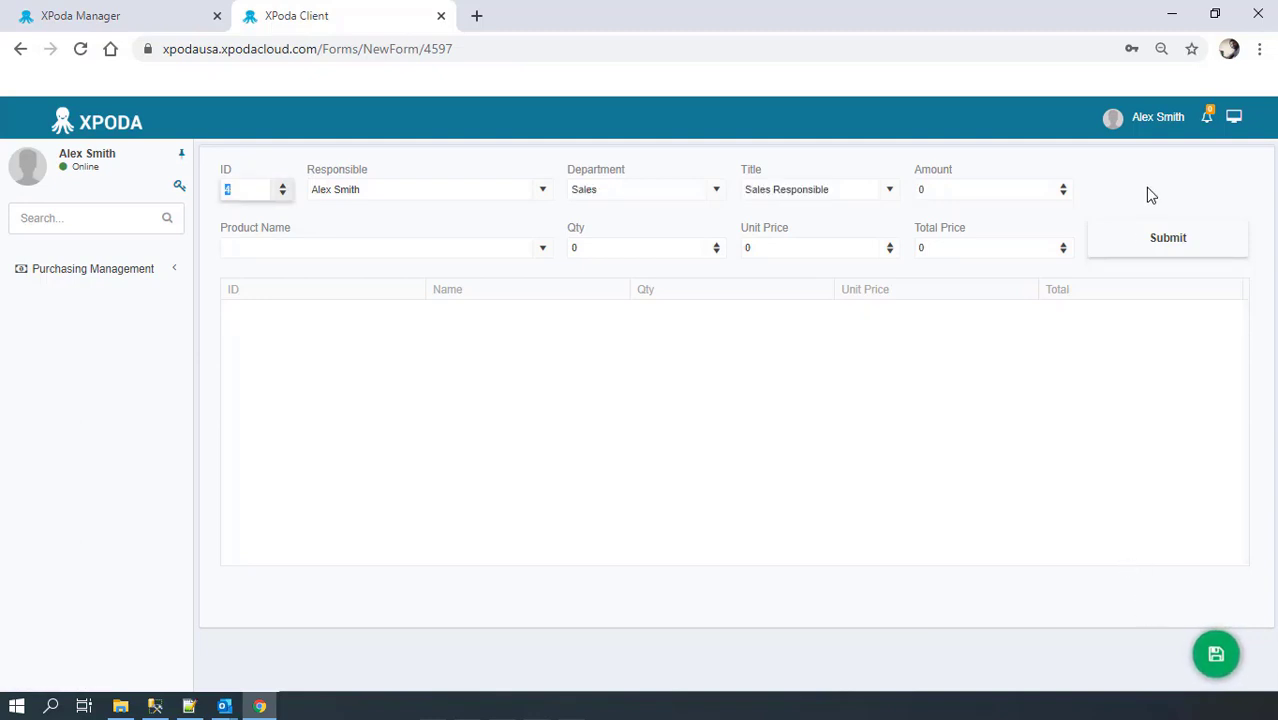
{"action": "left_click", "coordinate": [1134, 120]}
{"action": "left_click", "coordinate": [1165, 305]}
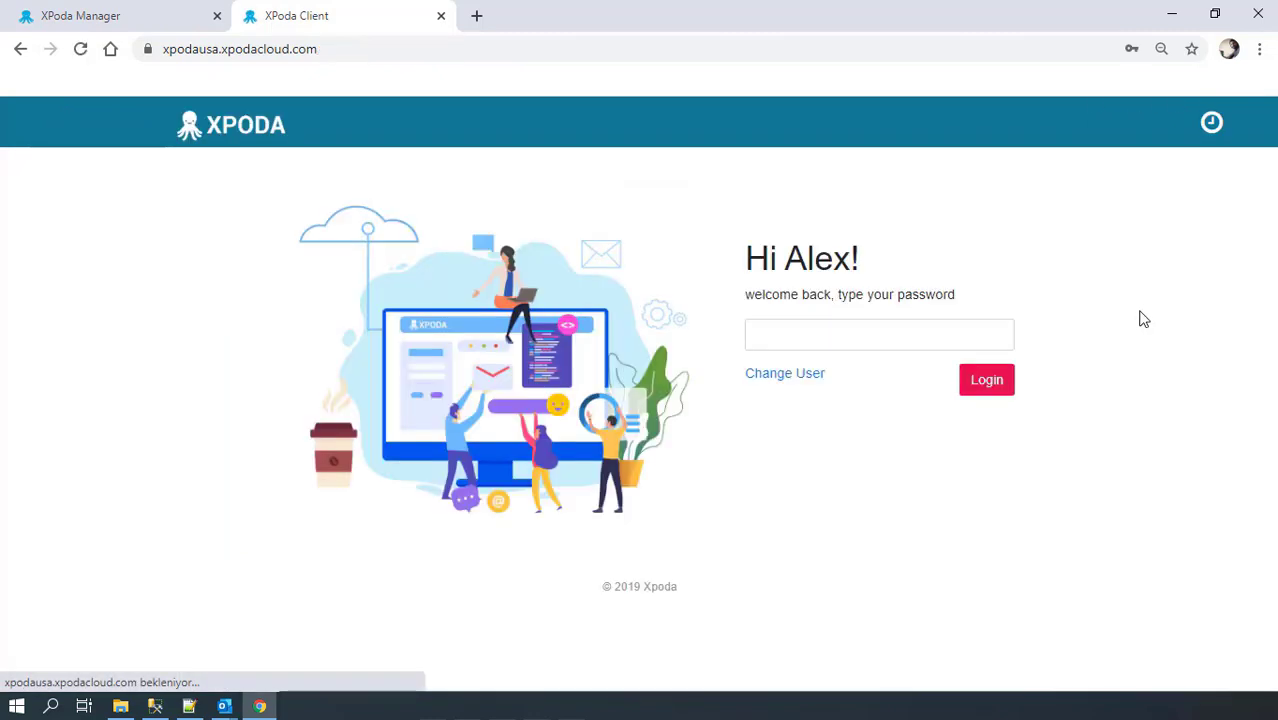
{"action": "left_click", "coordinate": [800, 370]}
{"action": "double_click", "coordinate": [793, 280]}
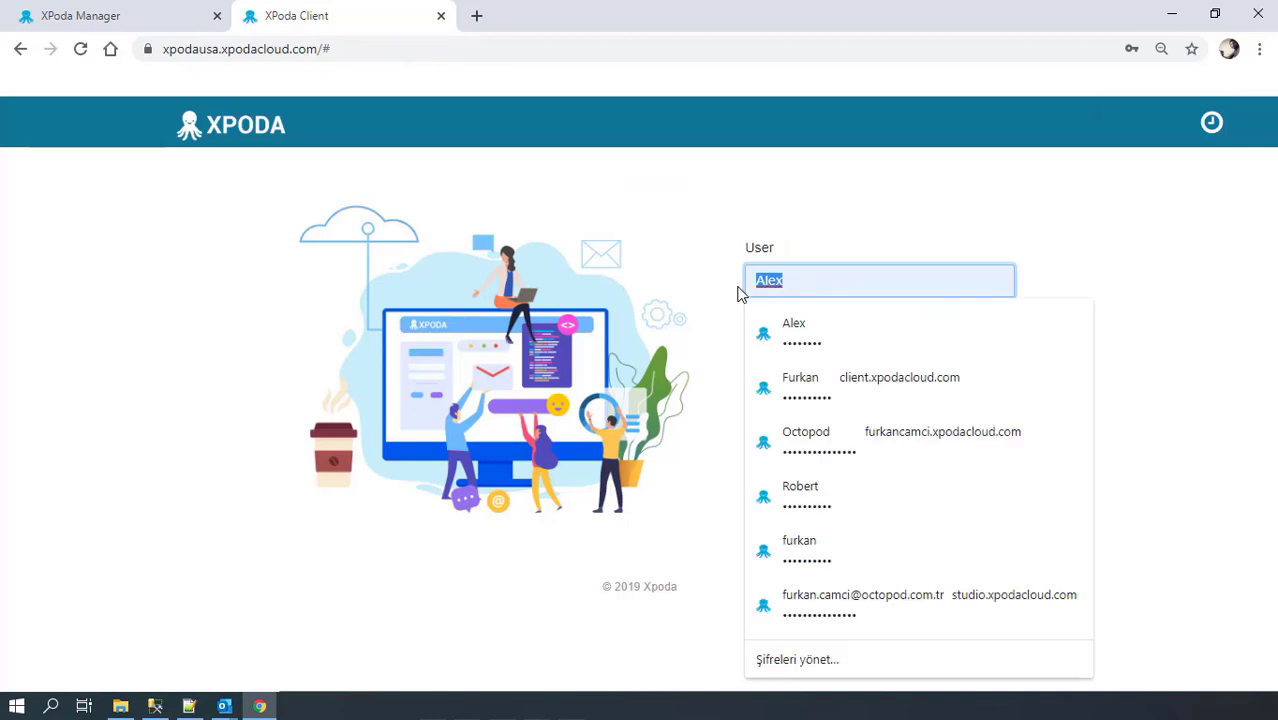
{"action": "type", "text": "Ro"}
{"action": "key", "text": "Down"}
{"action": "key", "text": "Return"}
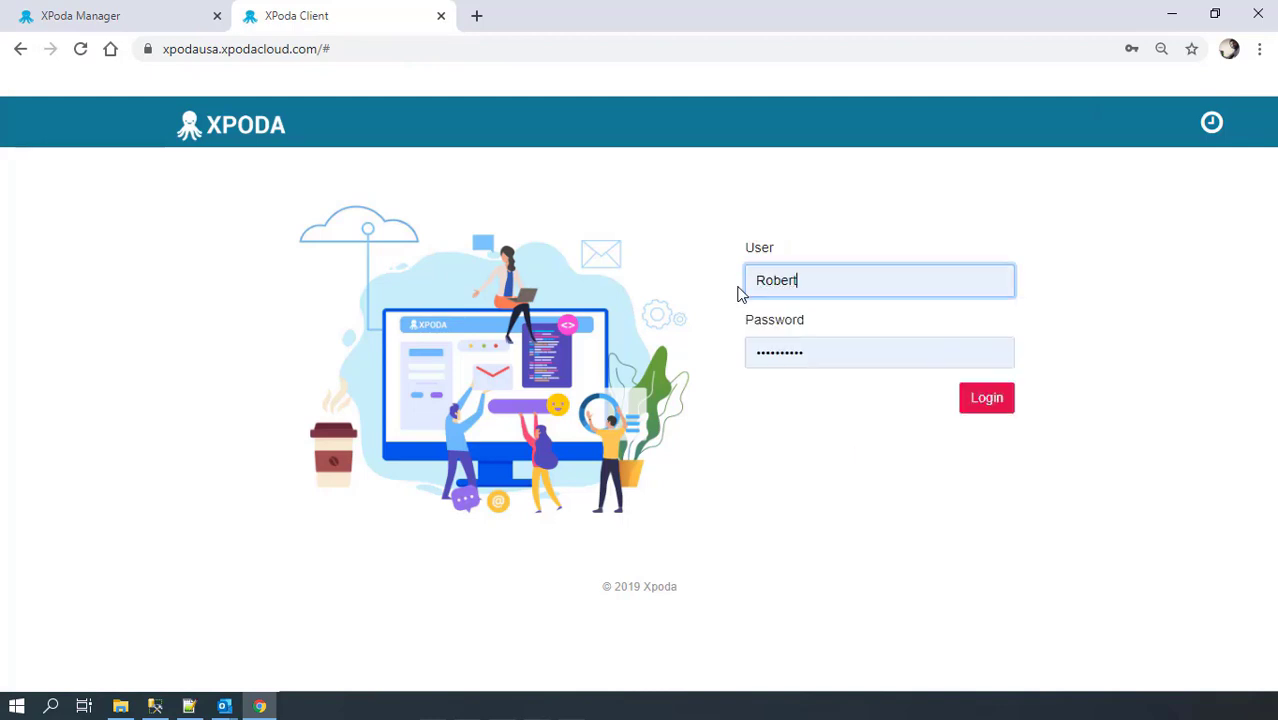
{"action": "left_click", "coordinate": [983, 410]}
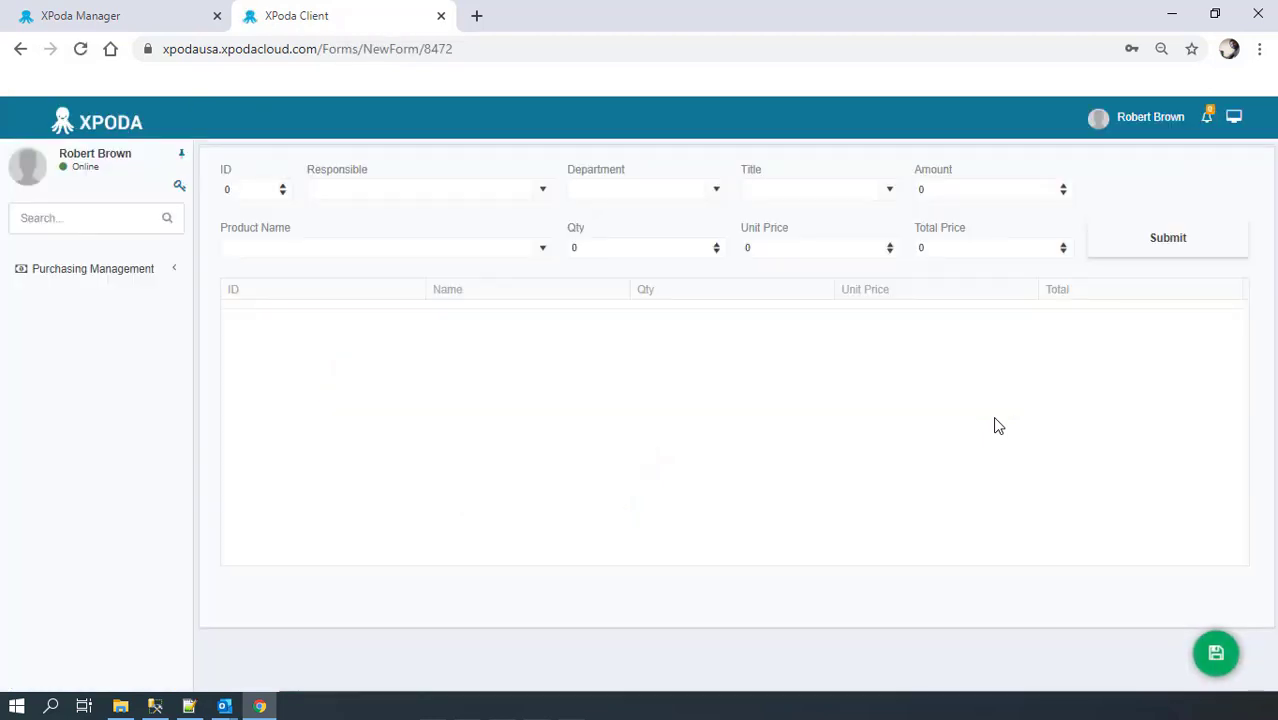
Start a new request by submitting a Cell Phone line with quantity 1
{"action": "left_click", "coordinate": [543, 252]}
{"action": "left_click", "coordinate": [455, 292]}
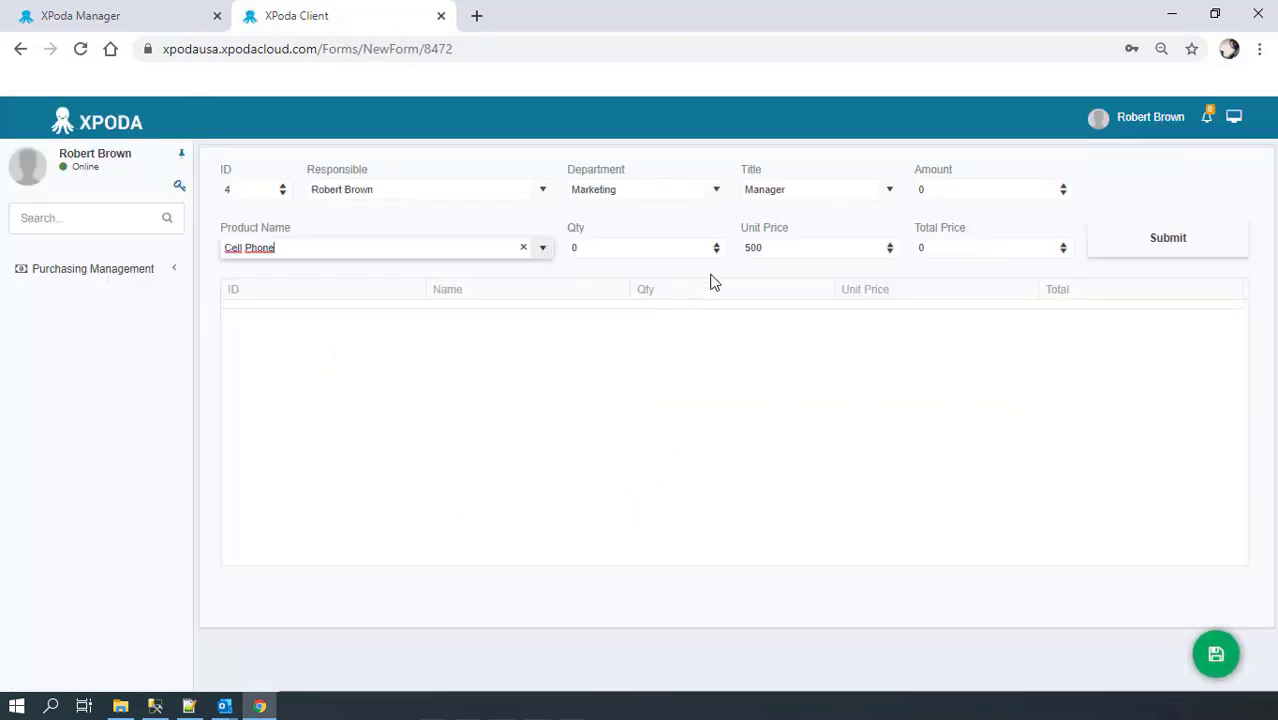
{"action": "left_click", "coordinate": [716, 244]}
{"action": "left_click", "coordinate": [1177, 250]}
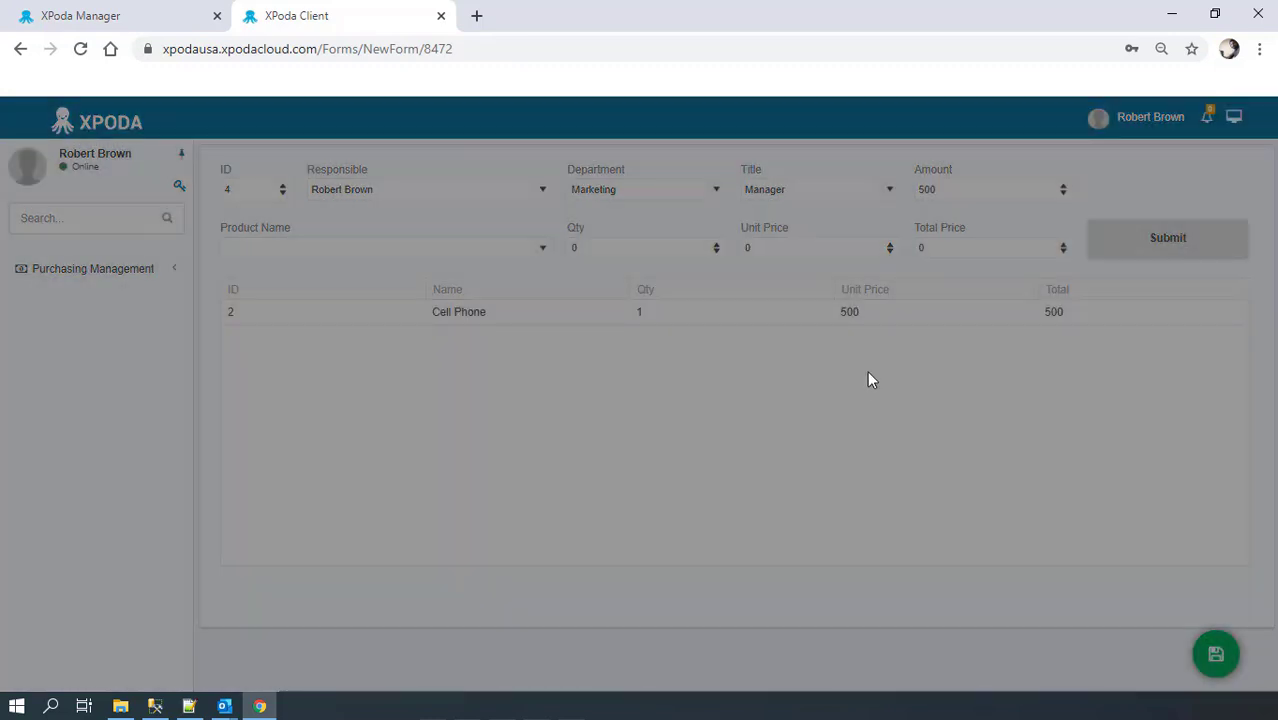
Add a Desk line with quantity 1 to the Marketing Manager's request and save the request
{"action": "left_click", "coordinate": [541, 250]}
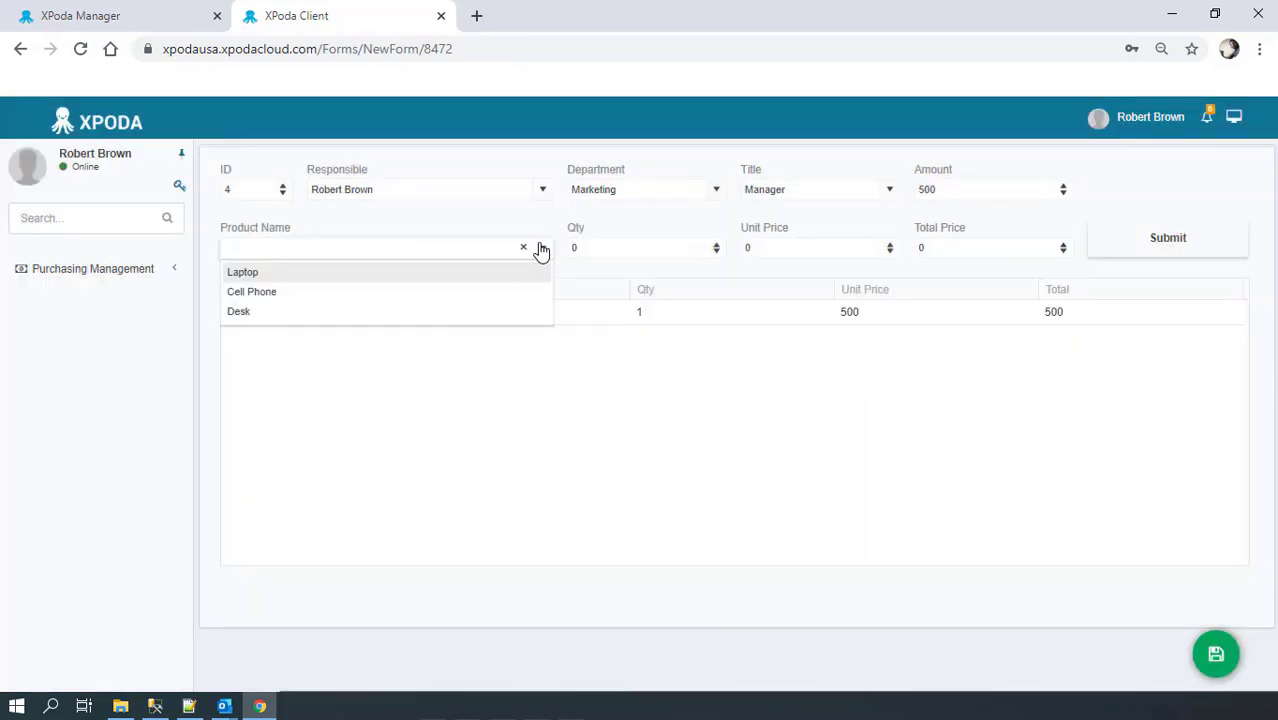
{"action": "left_click", "coordinate": [500, 312]}
{"action": "left_click", "coordinate": [717, 250]}
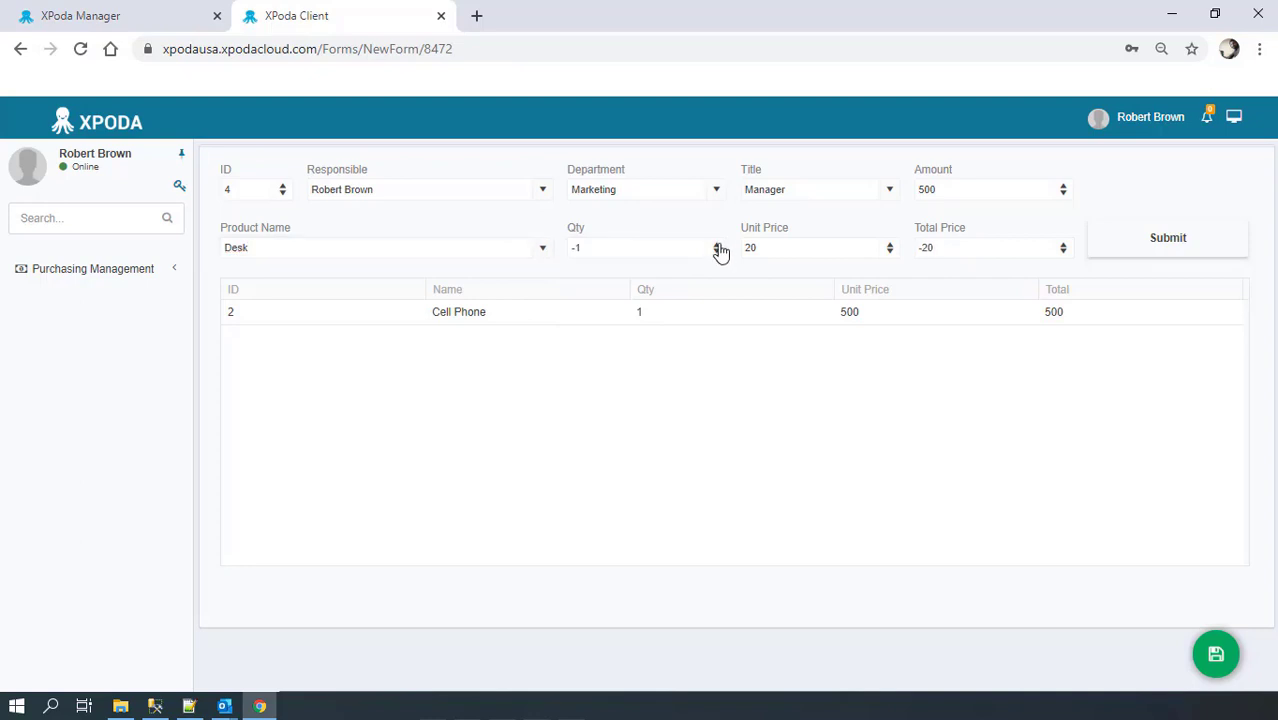
{"action": "left_click", "coordinate": [1183, 256]}
{"action": "mouse_move", "coordinate": [1238, 628]}
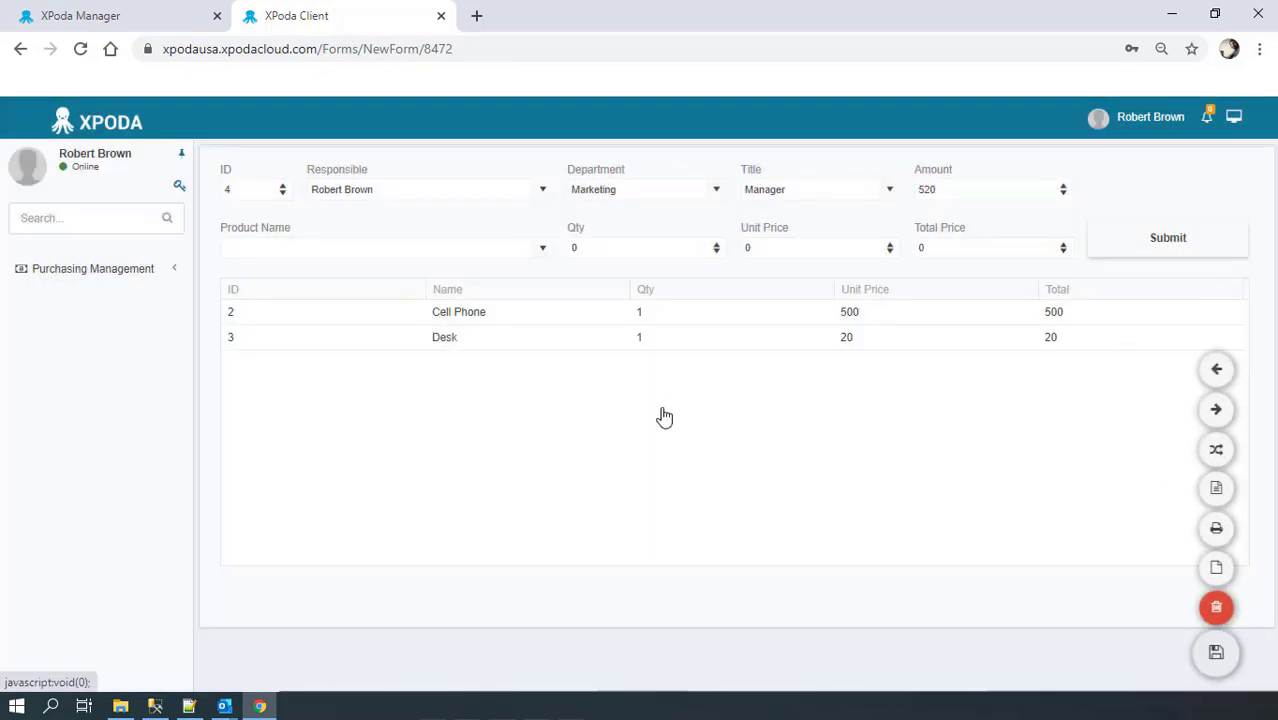
Submit a Laptop line with quantity 1 in another request as the Marketing Manager and save the request
{"action": "left_click", "coordinate": [543, 249]}
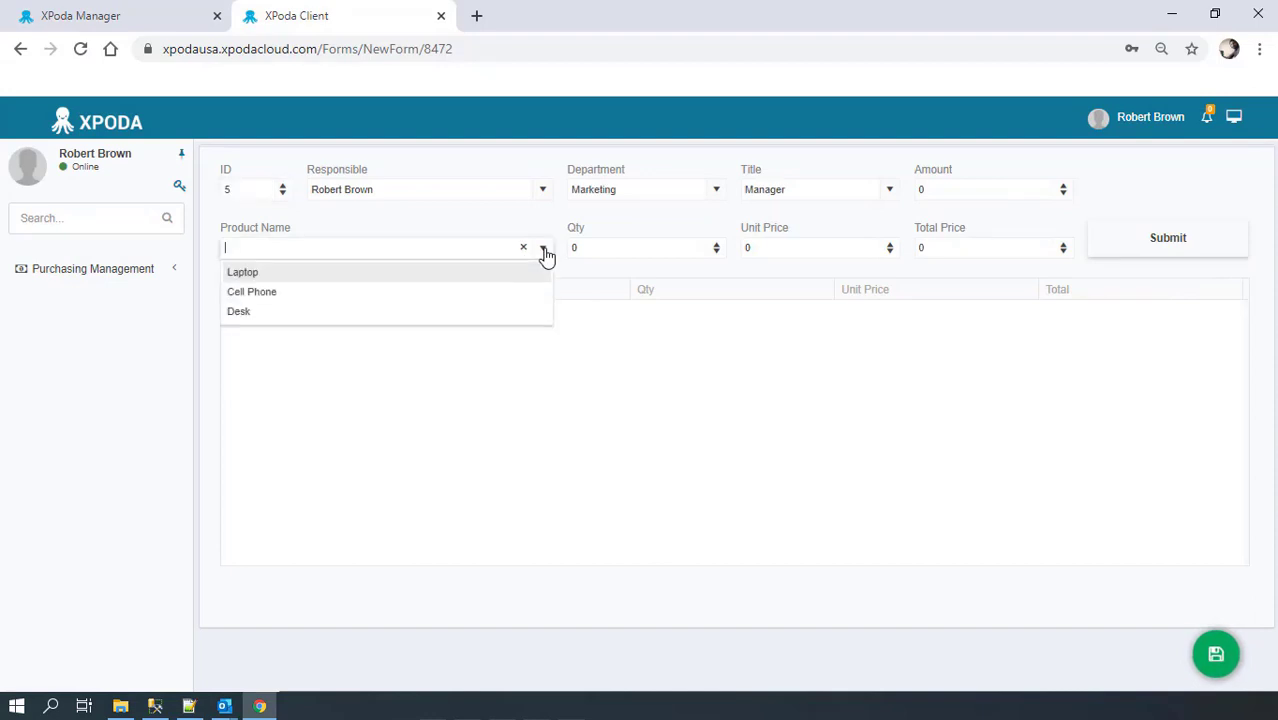
{"action": "left_click", "coordinate": [462, 268]}
{"action": "left_click", "coordinate": [717, 244]}
{"action": "left_click", "coordinate": [1127, 250]}
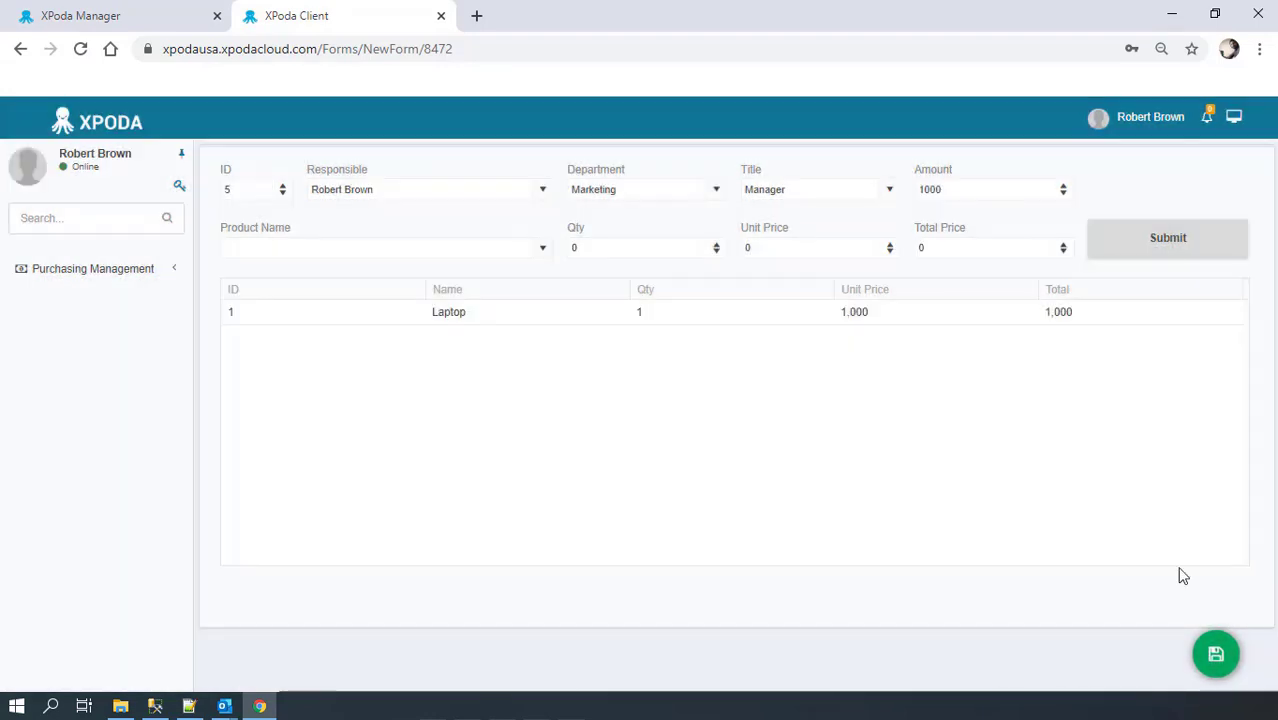
{"action": "mouse_move", "coordinate": [1218, 660]}
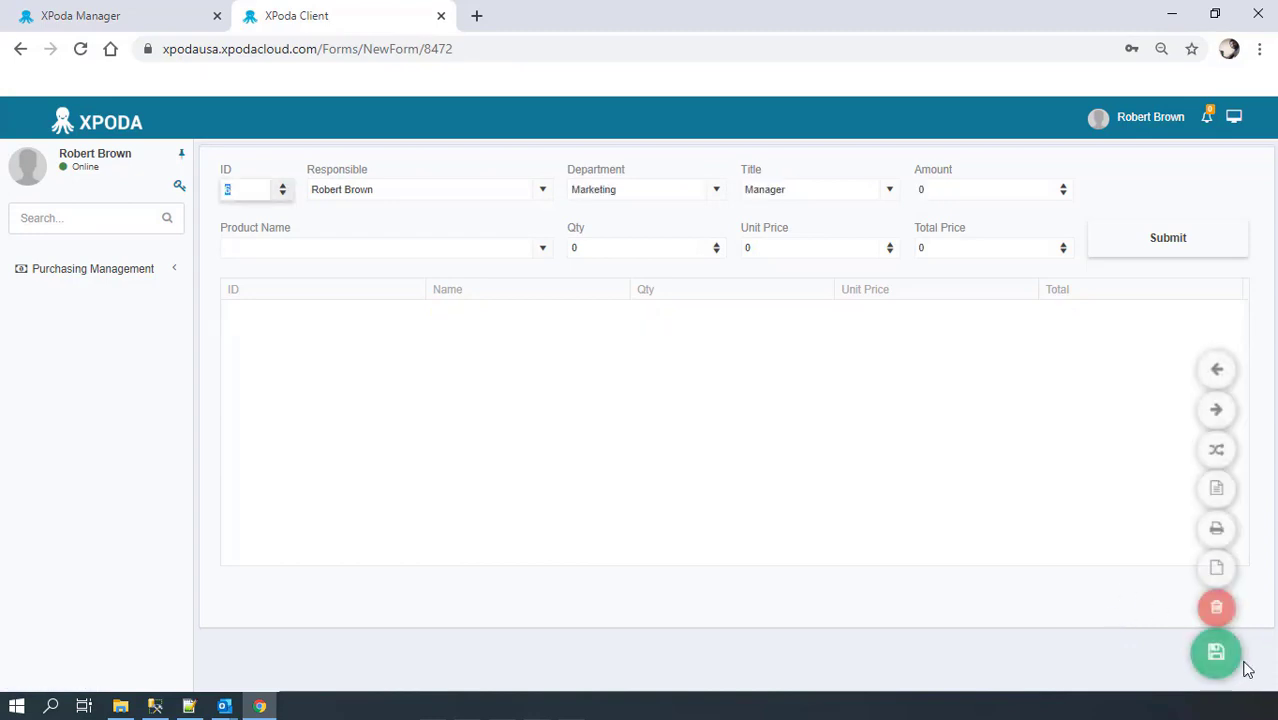
Go to the request with ID 1 and examine its flow chart and flow actions
{"action": "left_click", "coordinate": [1217, 412]}
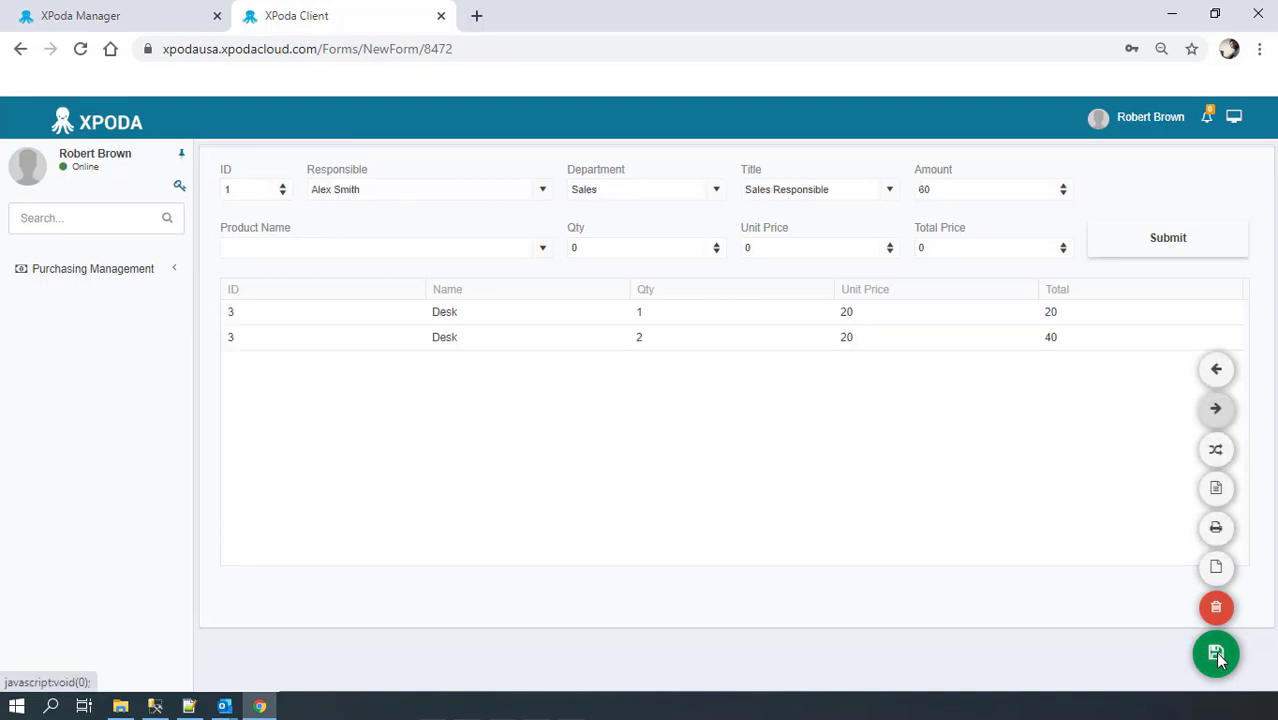
{"action": "left_click", "coordinate": [1216, 452]}
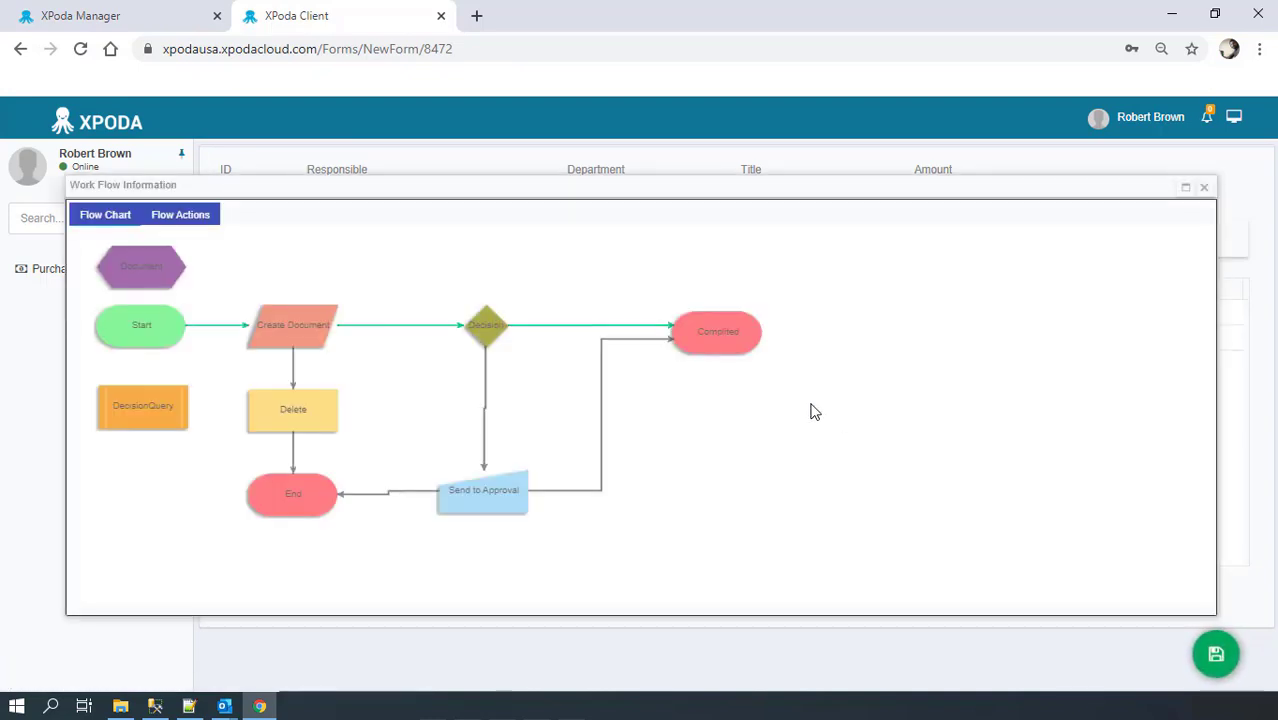
{"action": "left_click", "coordinate": [185, 216]}
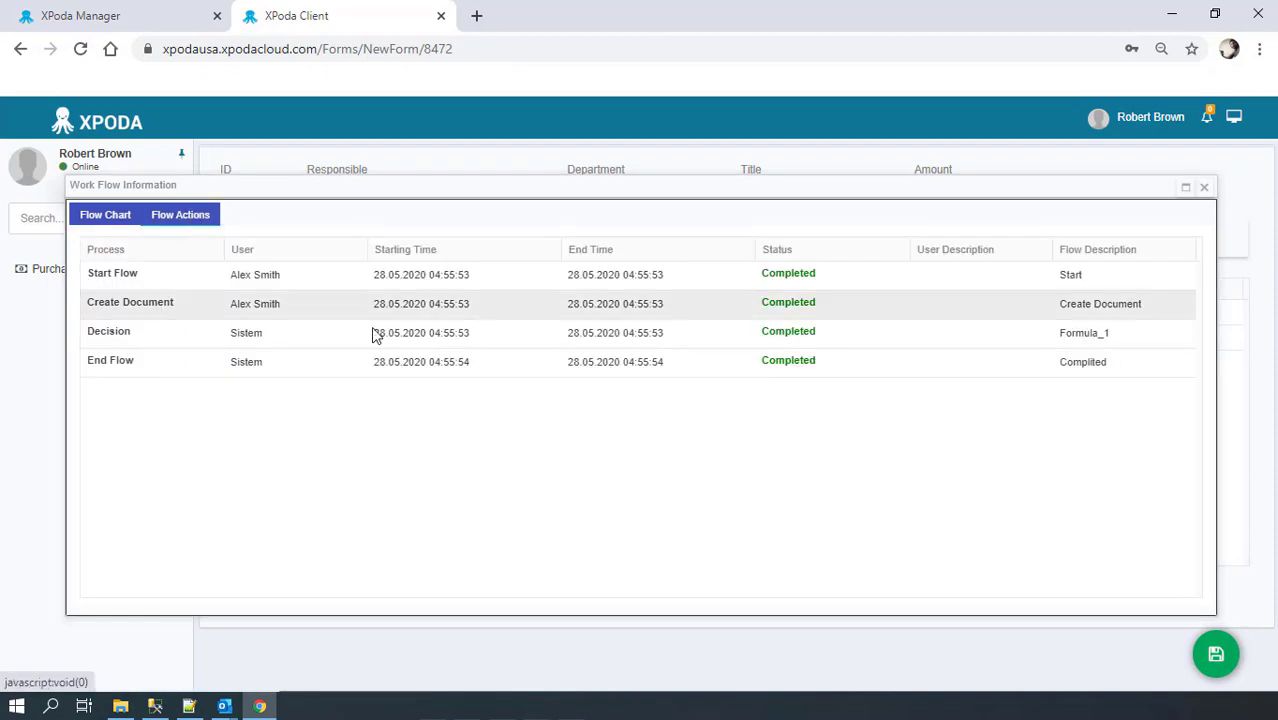
{"action": "left_click", "coordinate": [1204, 189]}
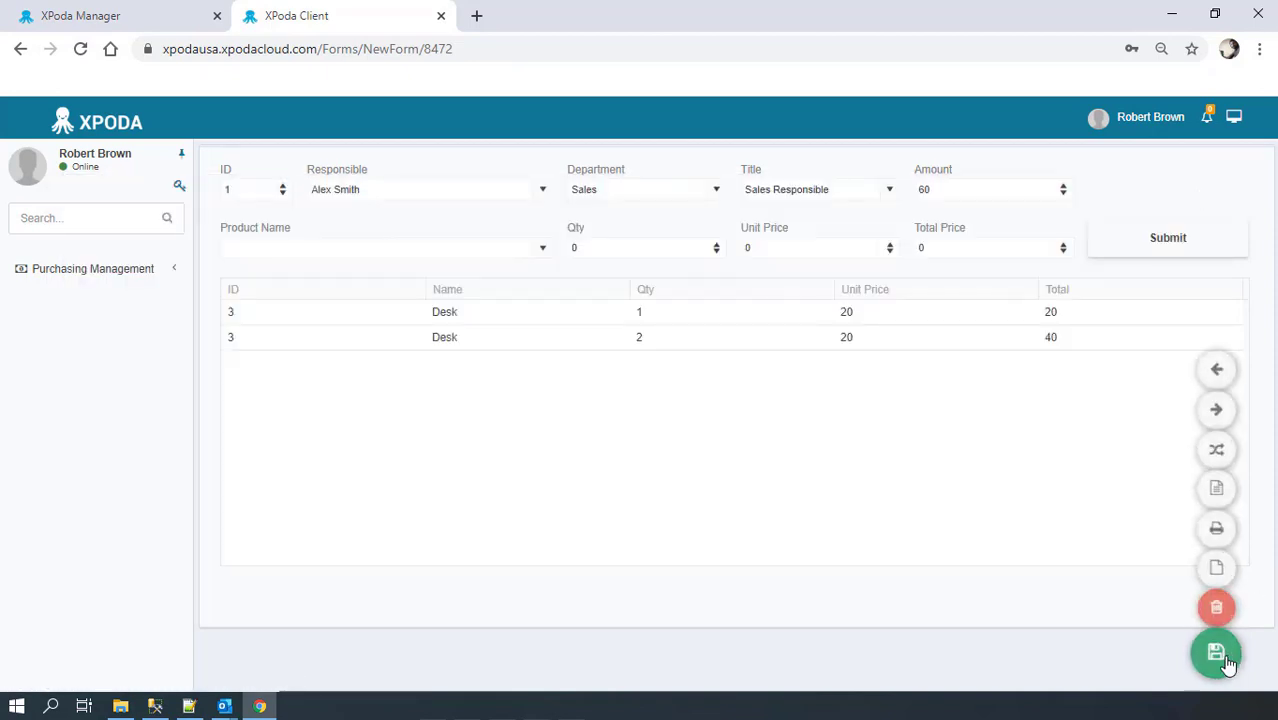
Go to the request with ID 2 and examine its flow information, including the list of flow actions
{"action": "left_click", "coordinate": [1214, 412]}
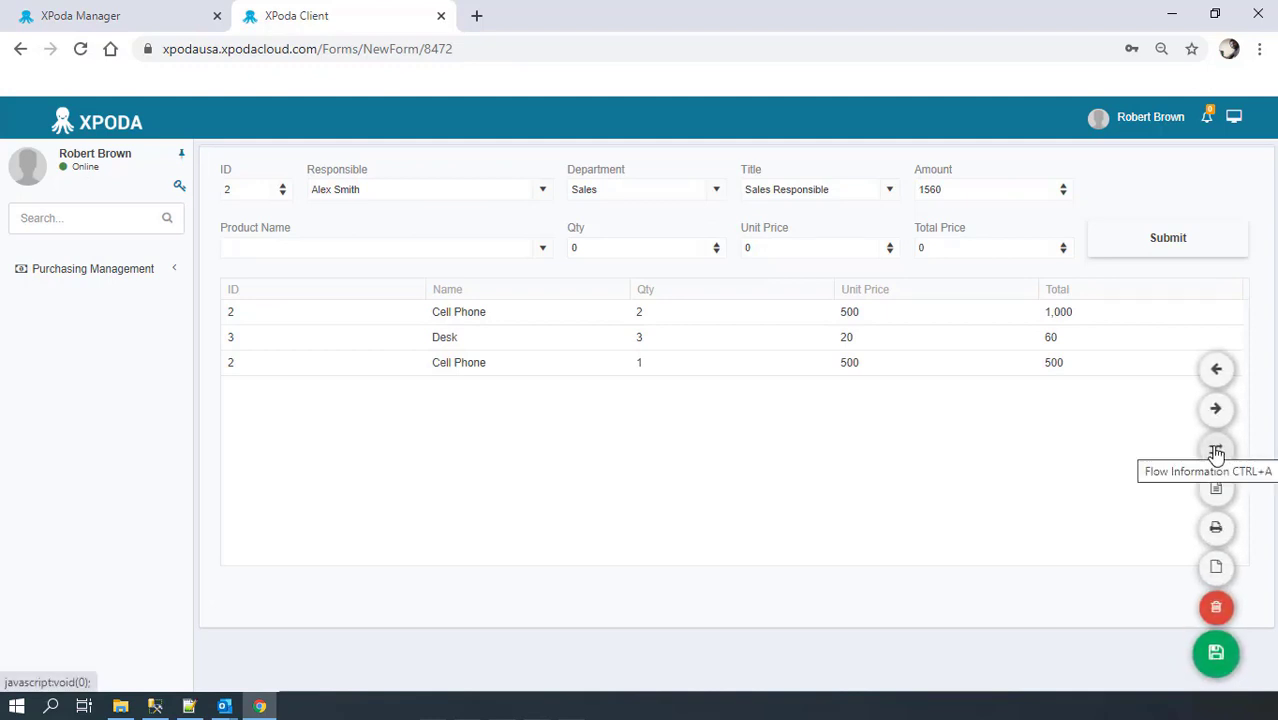
{"action": "left_click", "coordinate": [1215, 452]}
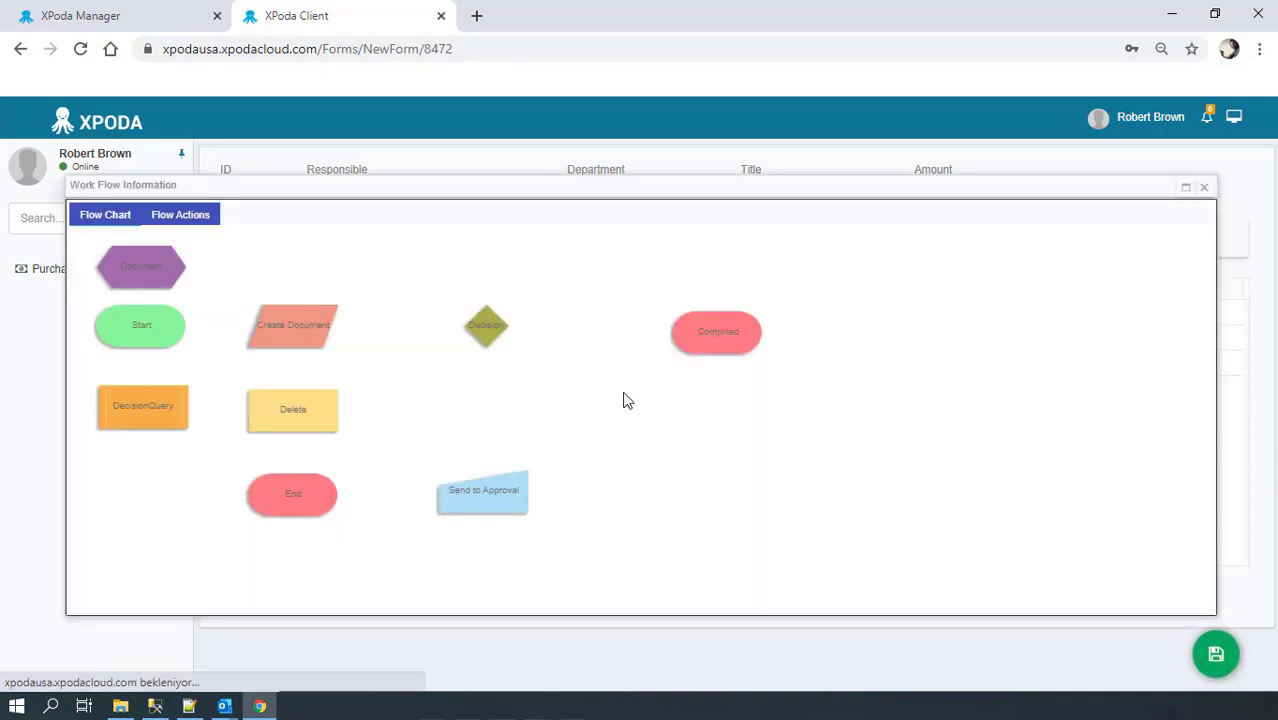
{"action": "left_click", "coordinate": [184, 220]}
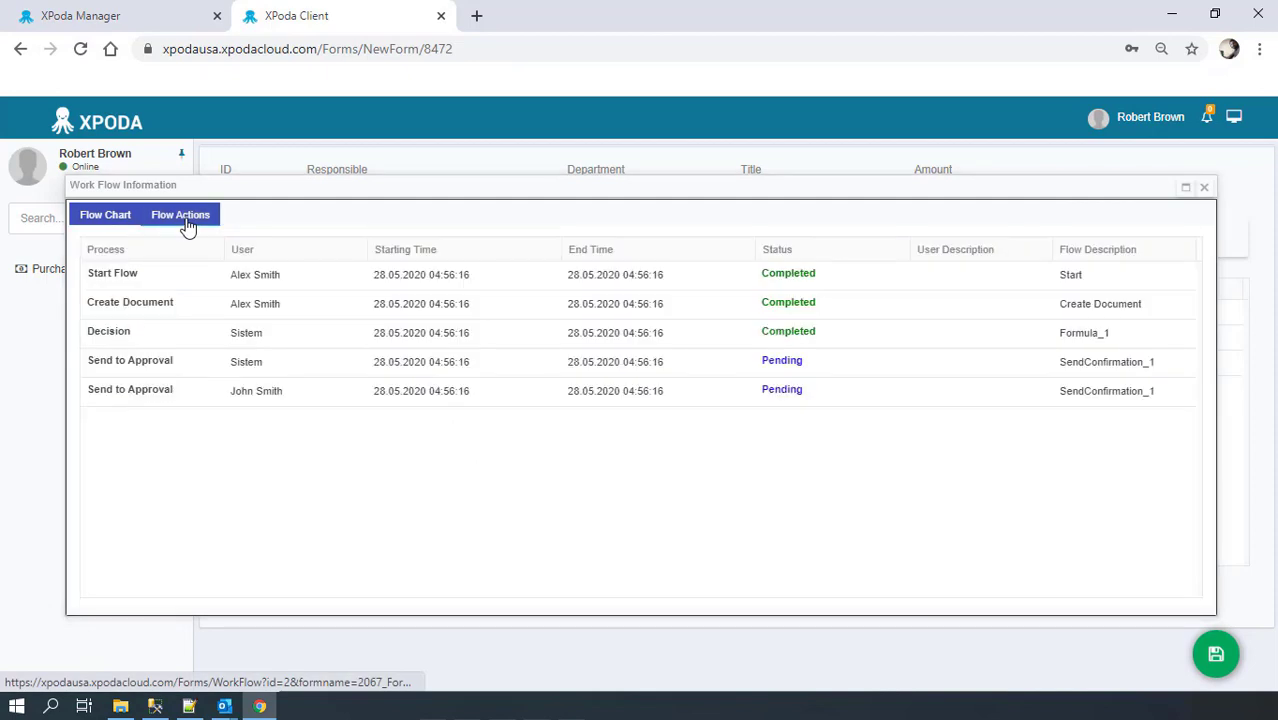
{"action": "left_click", "coordinate": [1204, 187]}
Go to the request with ID 3 and examine its flow chart and the status of its flow actions
{"action": "mouse_move", "coordinate": [1216, 654]}
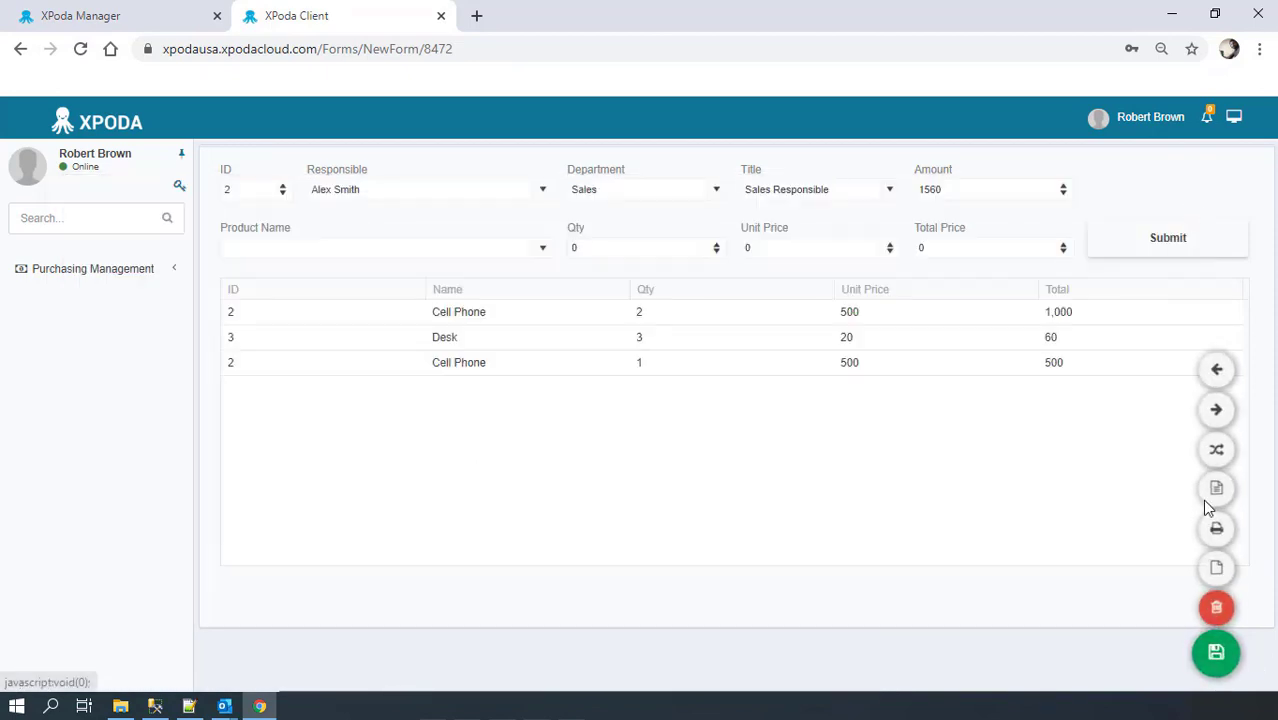
{"action": "left_click", "coordinate": [1224, 425]}
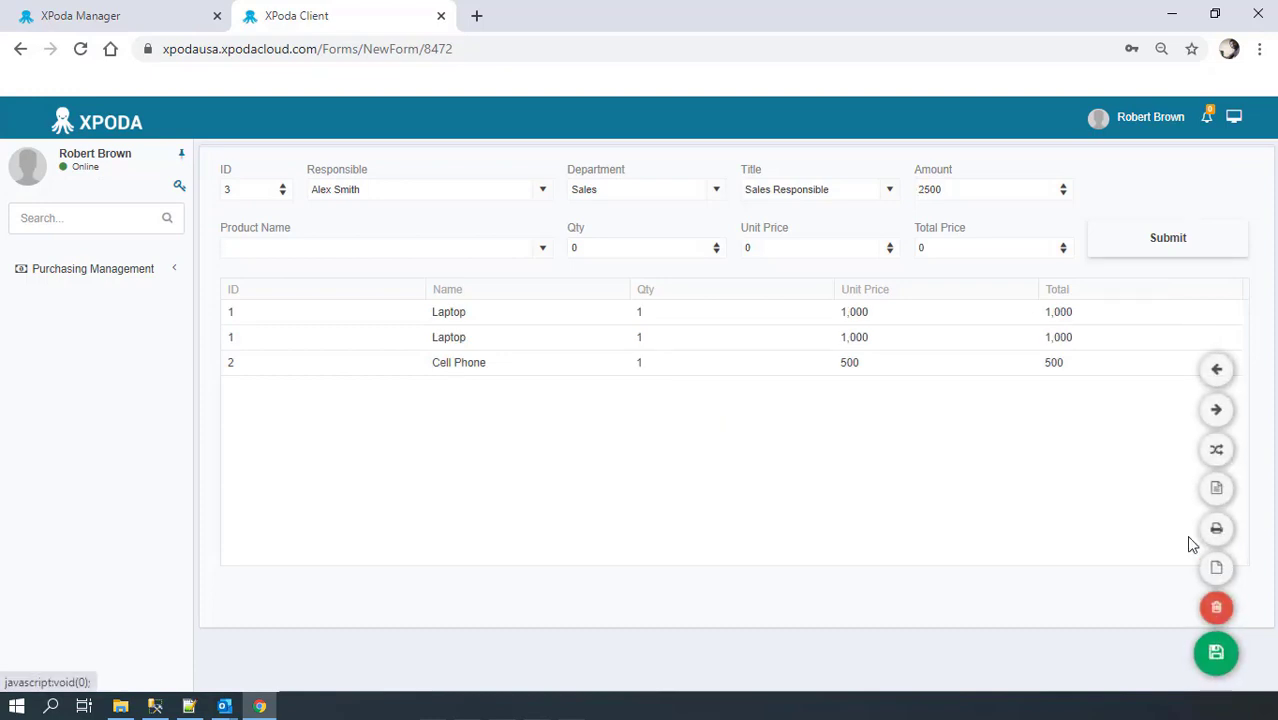
{"action": "left_click", "coordinate": [1216, 453]}
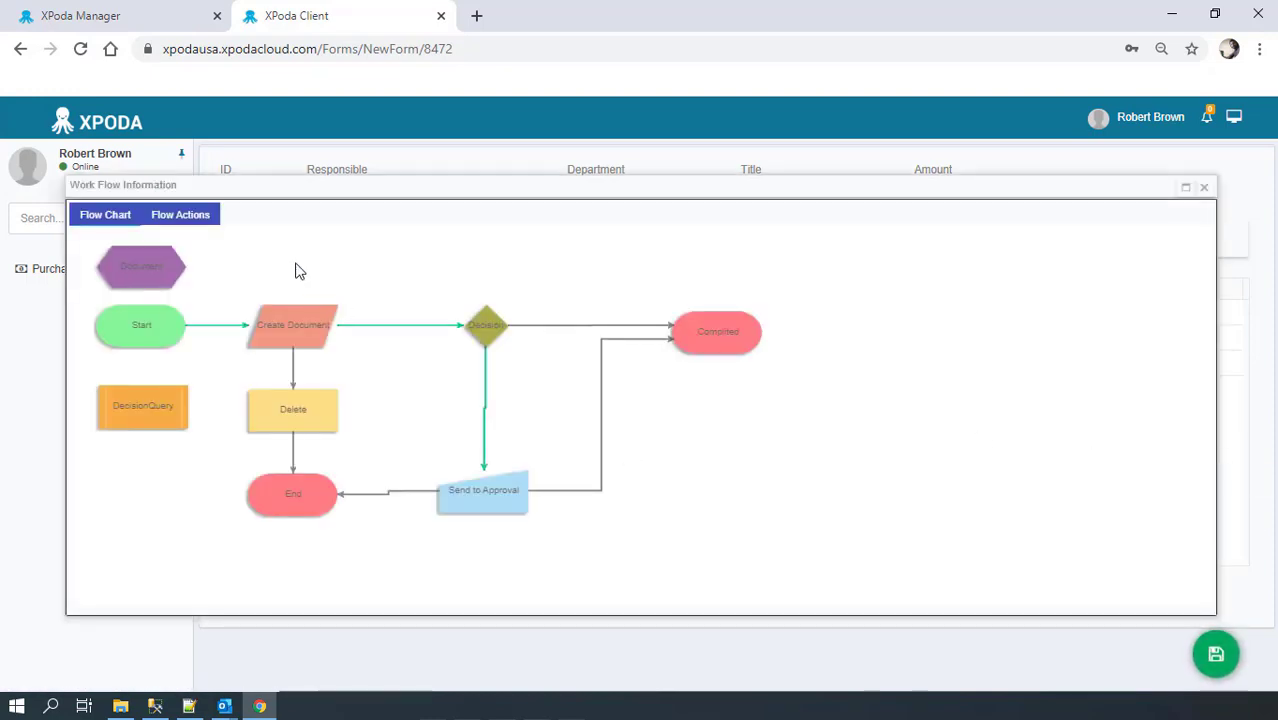
{"action": "left_click", "coordinate": [205, 218]}
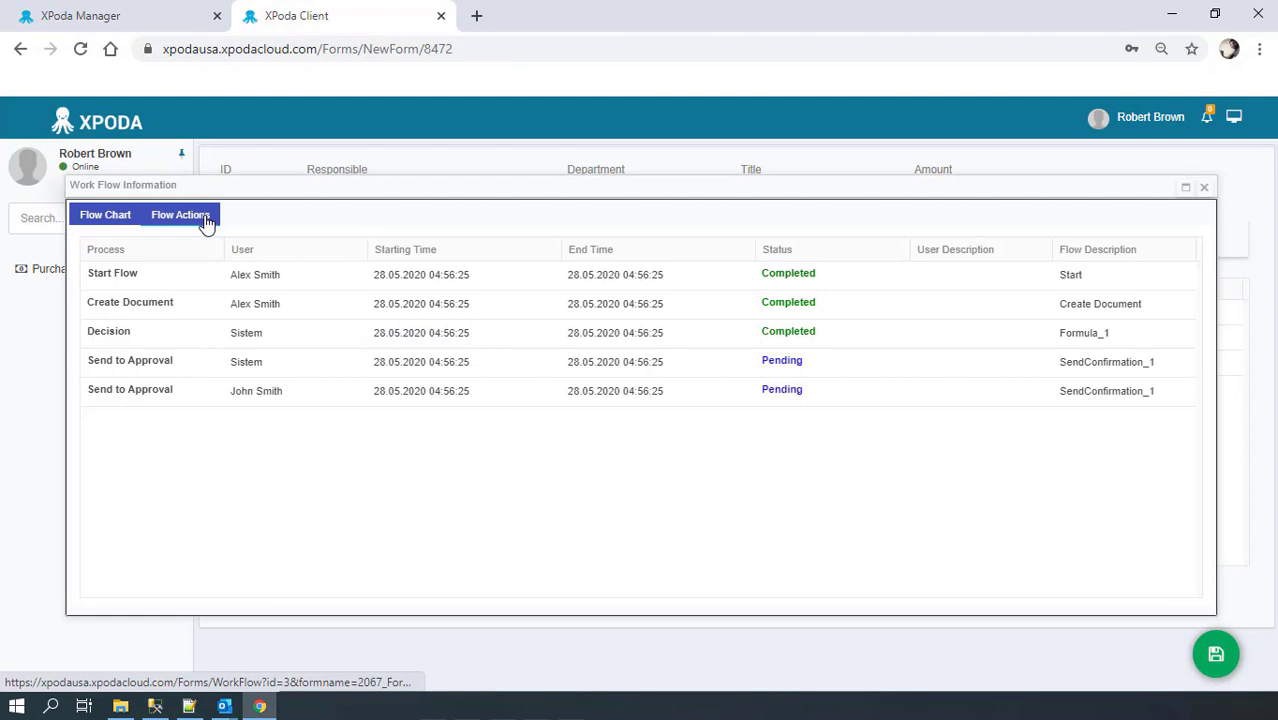
{"action": "left_click", "coordinate": [1204, 187]}
Go to the Marketing Manager's request with ID 4 and examine its flow chart and flow actions
{"action": "mouse_move", "coordinate": [1232, 640]}
{"action": "left_click", "coordinate": [1216, 410]}
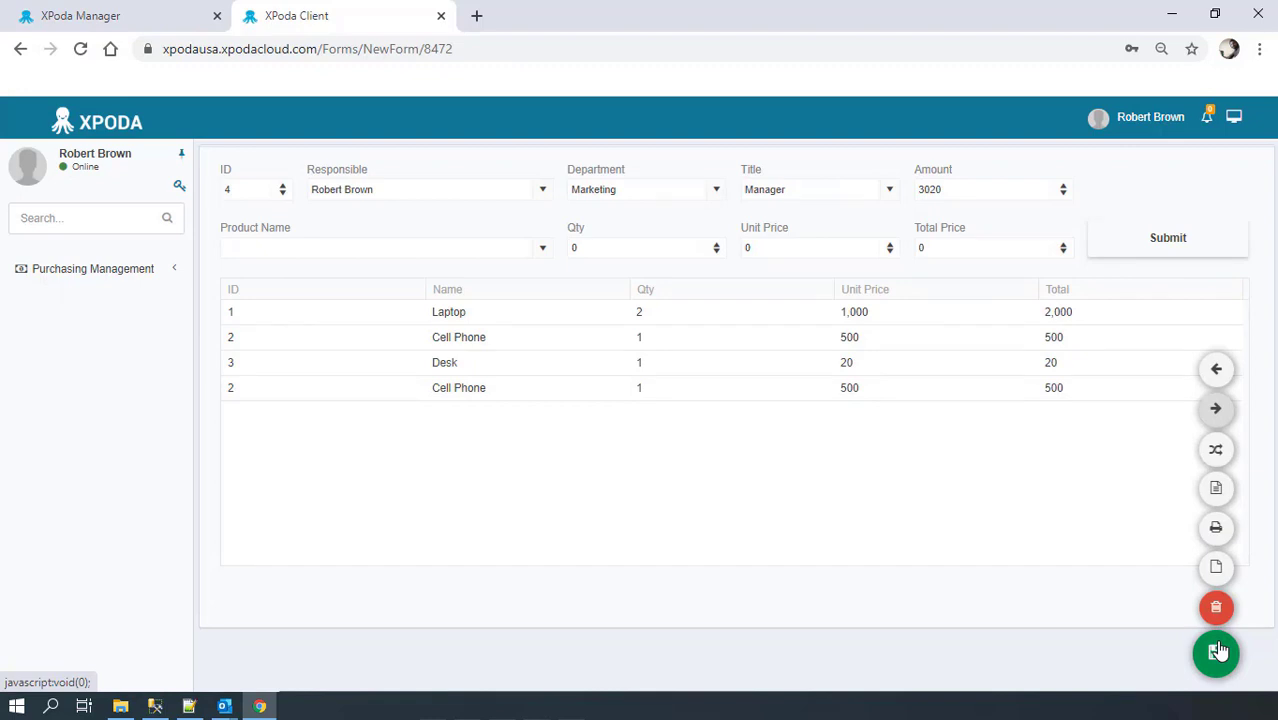
{"action": "left_click", "coordinate": [1216, 450]}
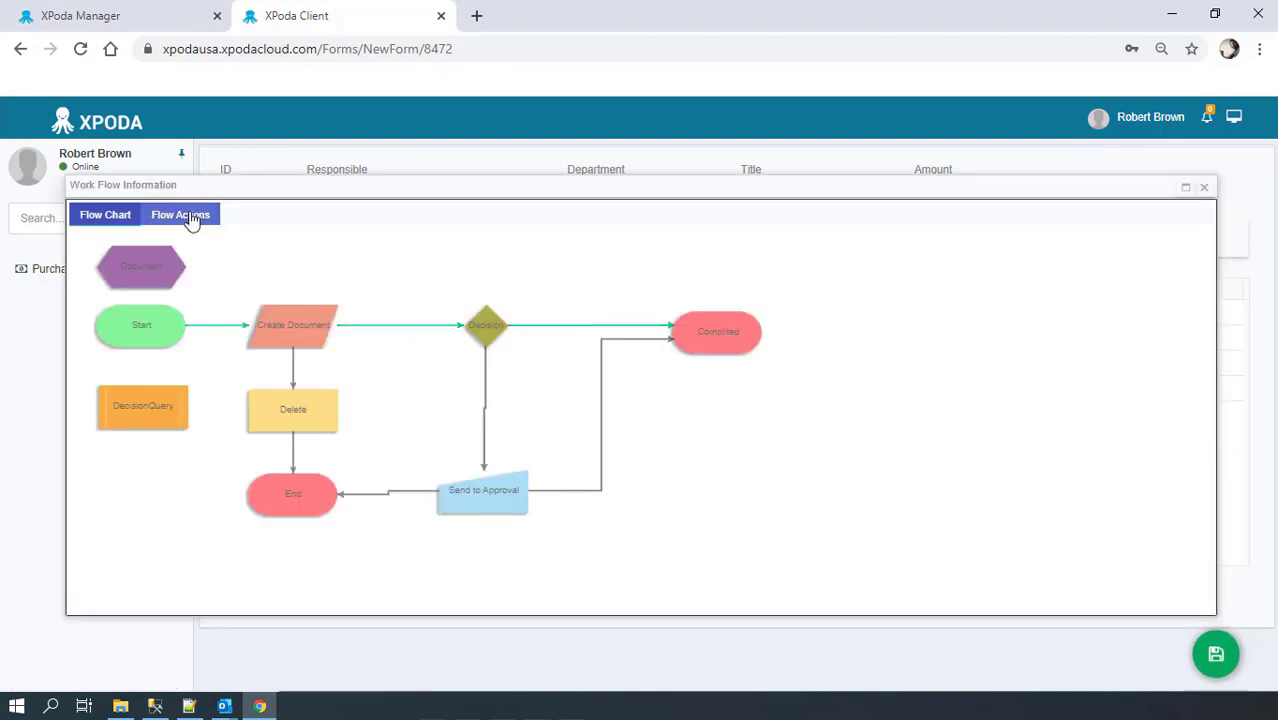
{"action": "left_click", "coordinate": [188, 218]}
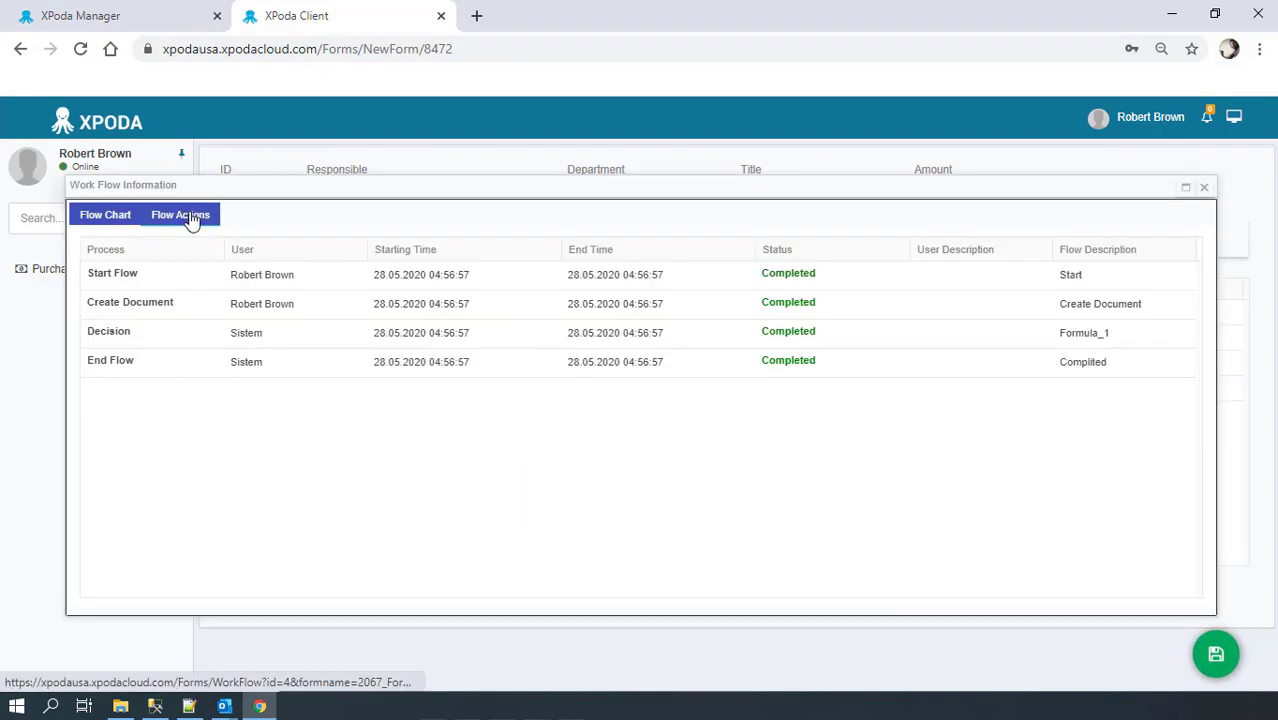
{"action": "left_click", "coordinate": [1204, 189]}
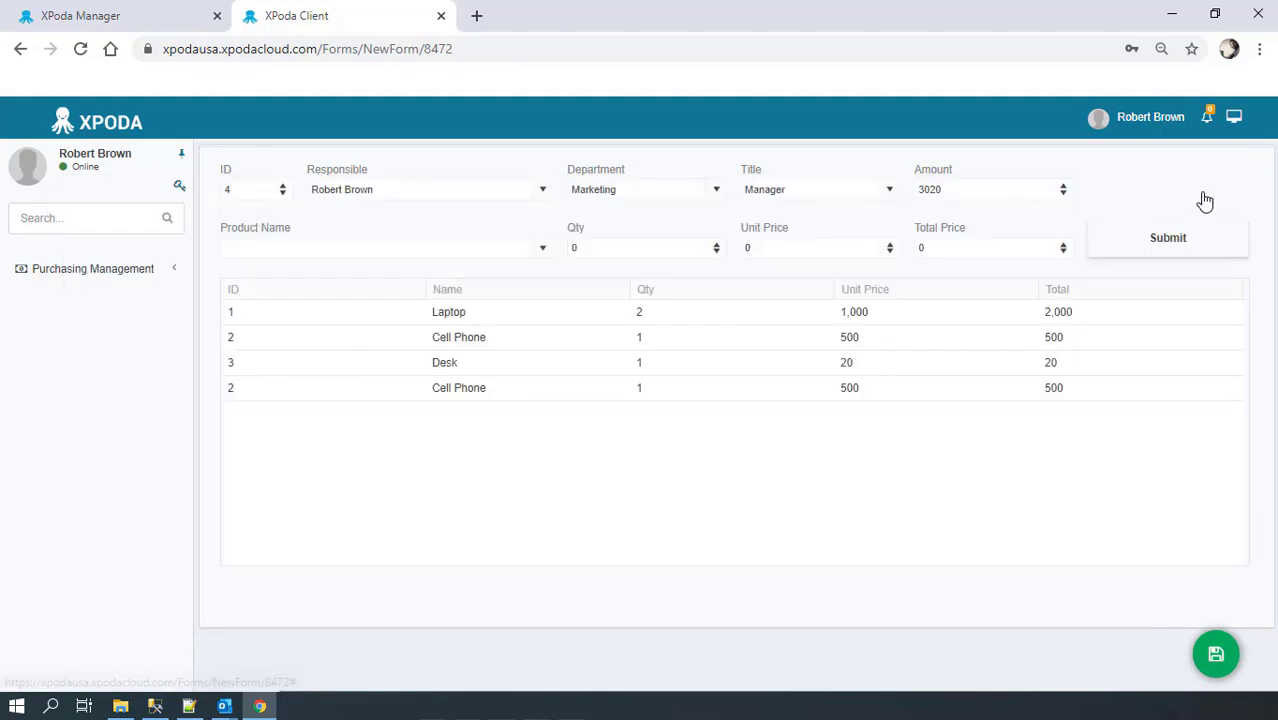
{"action": "left_click", "coordinate": [1141, 132]}
{"action": "left_click", "coordinate": [1163, 313]}
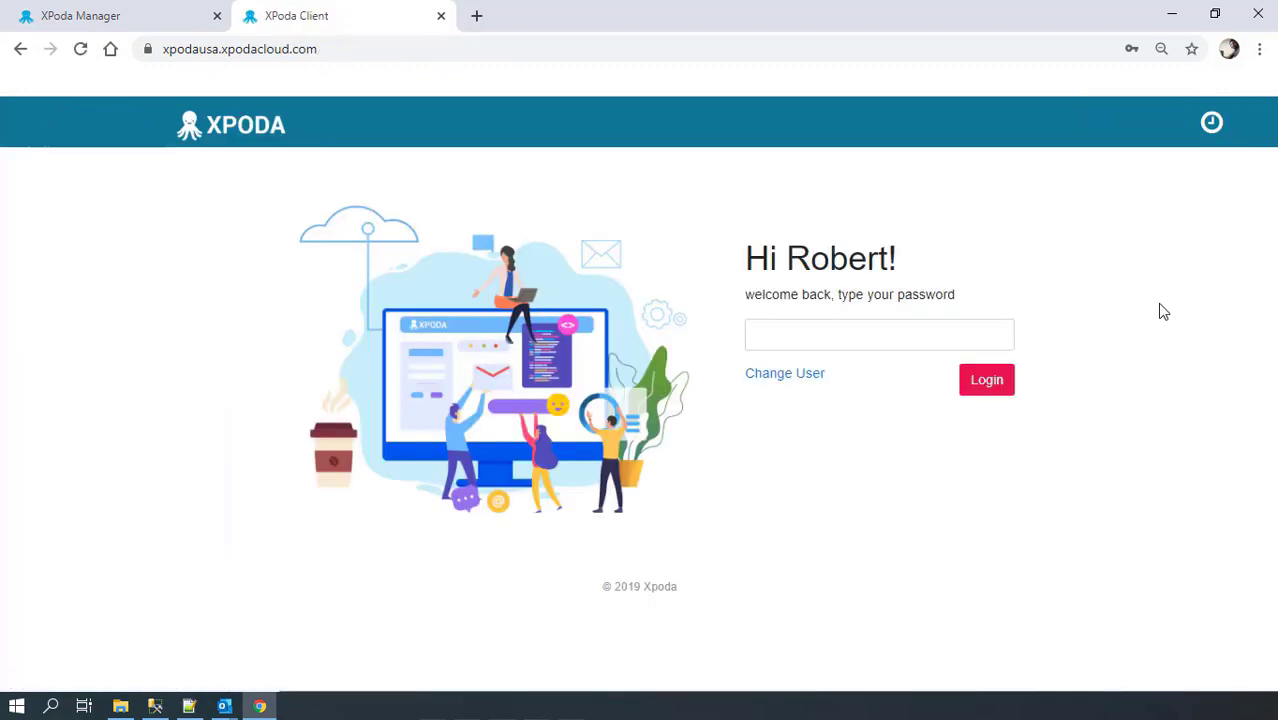
{"action": "left_click", "coordinate": [815, 373]}
{"action": "left_click_drag", "start_coordinate": [813, 290], "coordinate": [754, 288]}
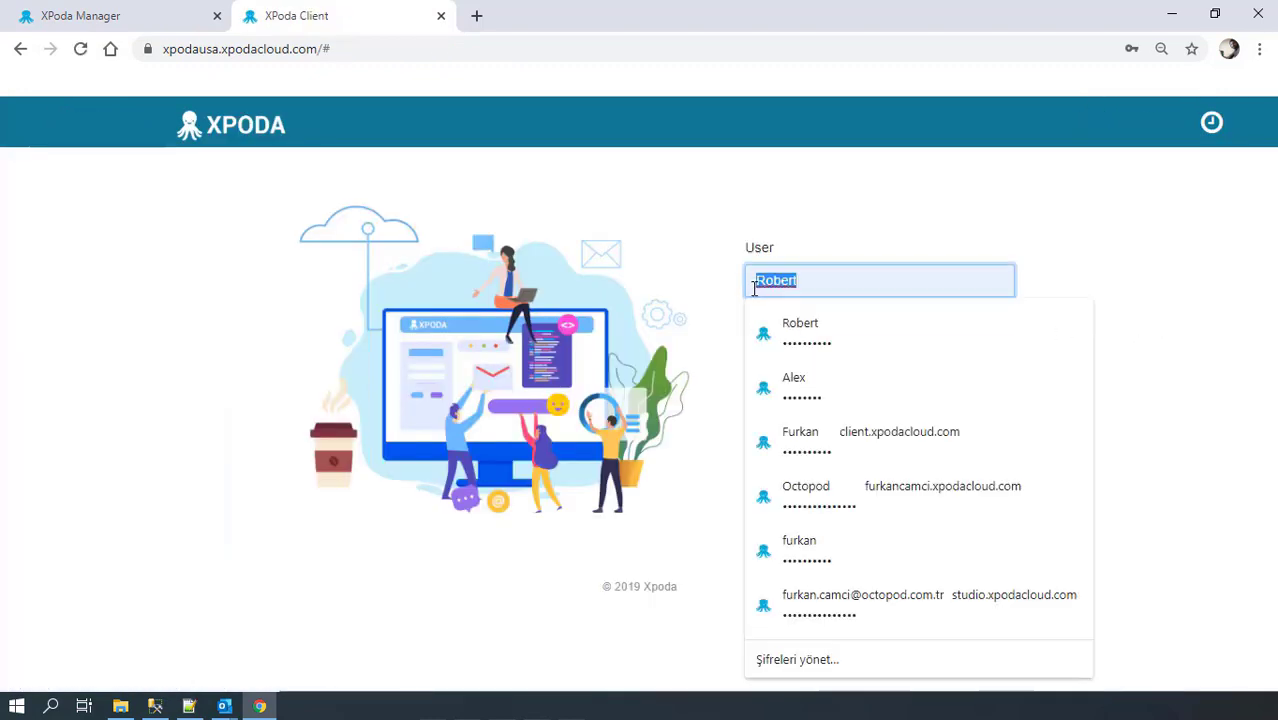
{"action": "type", "text": "J"}
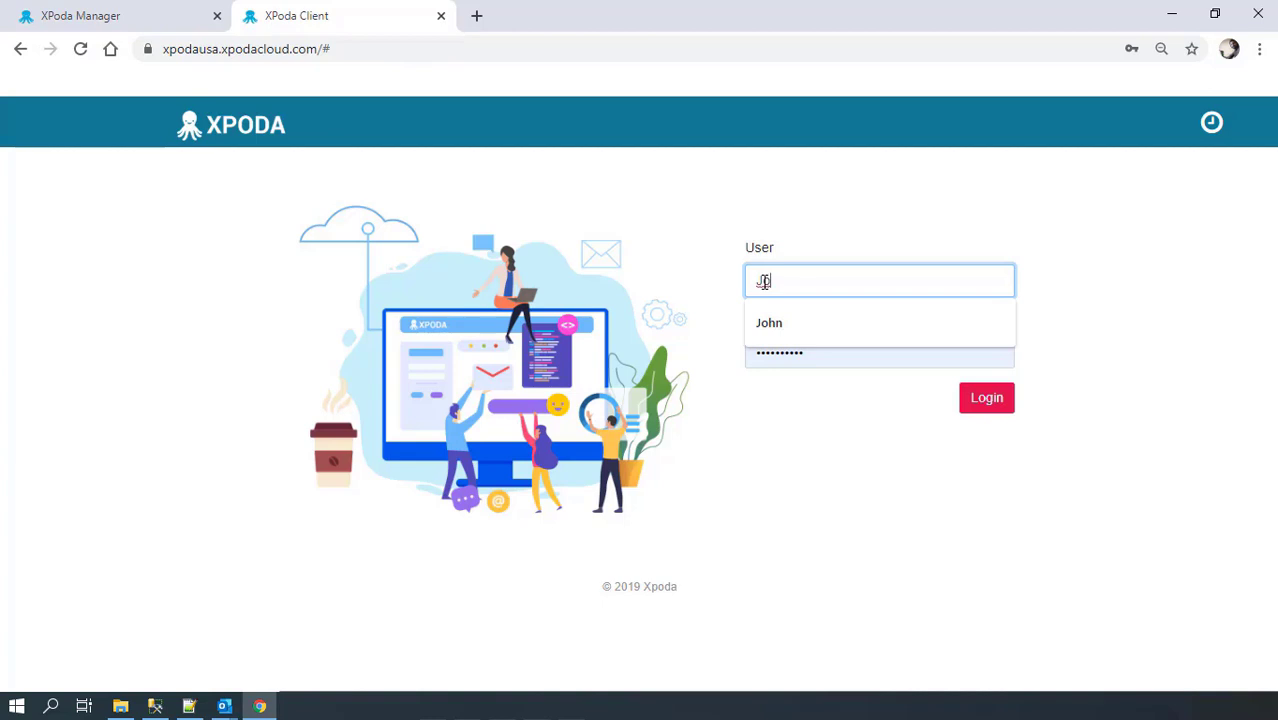
{"action": "key", "text": "Down"}
{"action": "key", "text": "Return"}
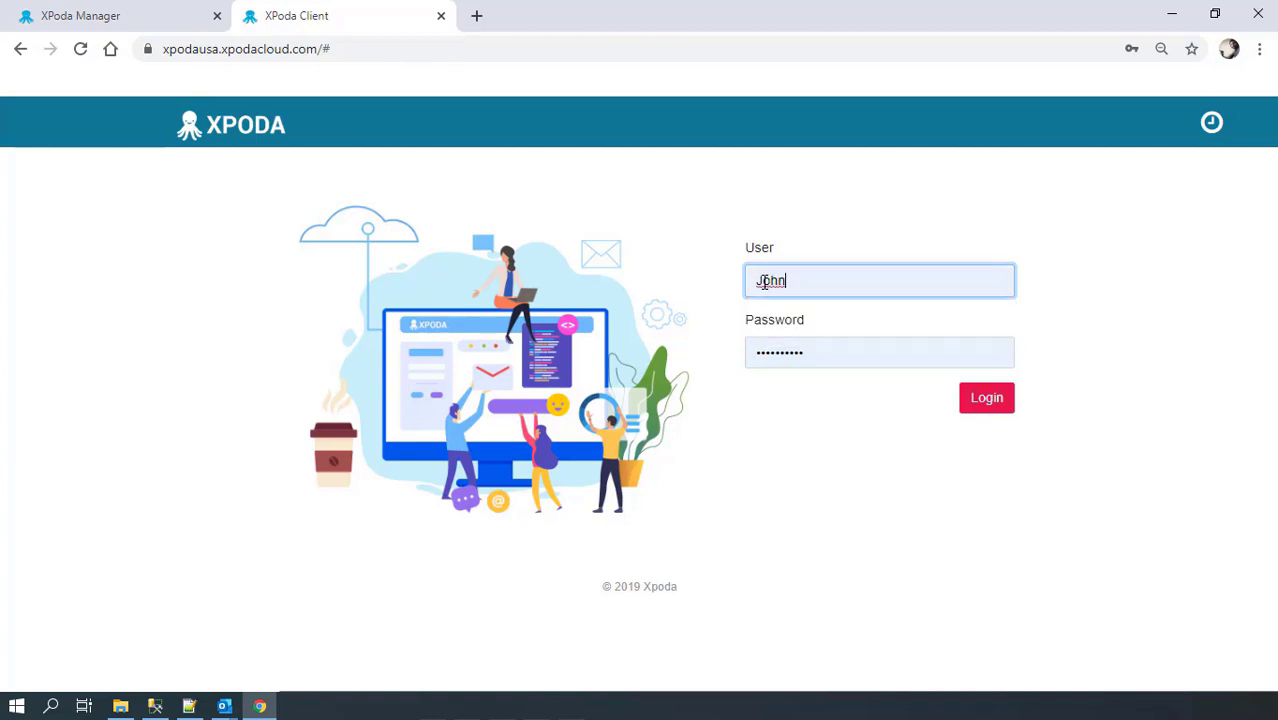
{"action": "left_click", "coordinate": [797, 351]}
{"action": "type", "text": "1"}
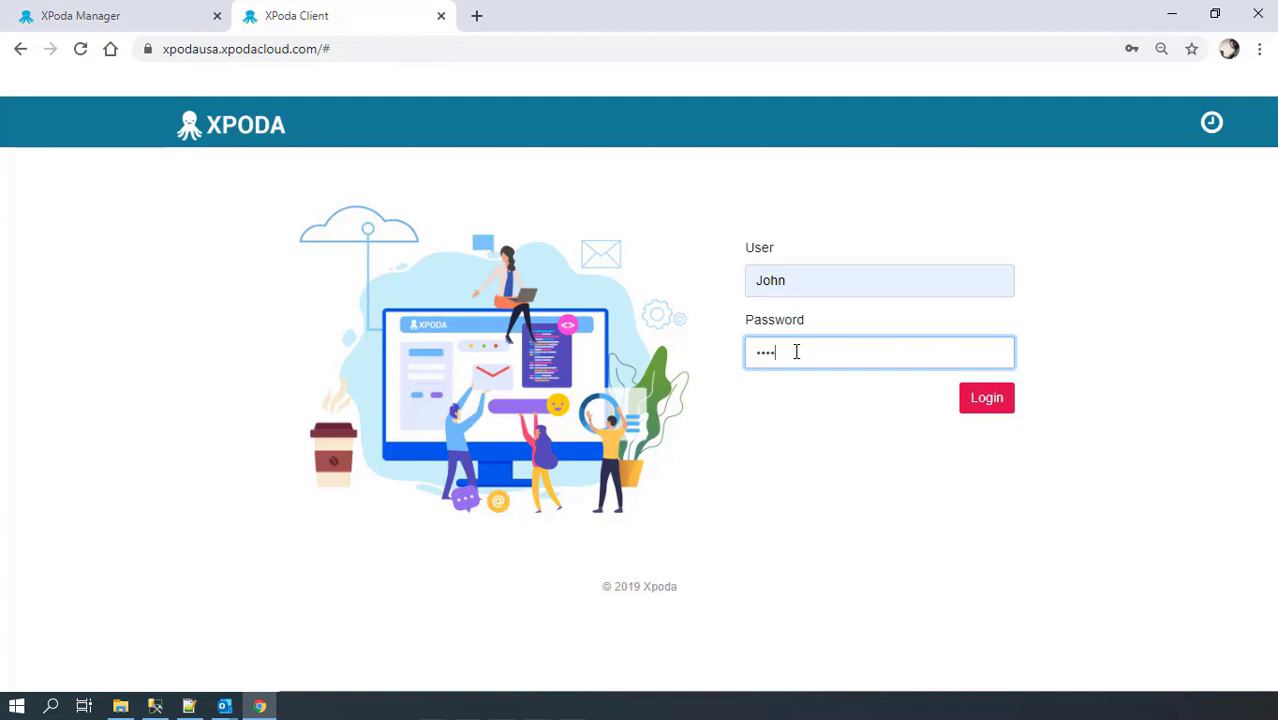
{"action": "left_click", "coordinate": [977, 410]}
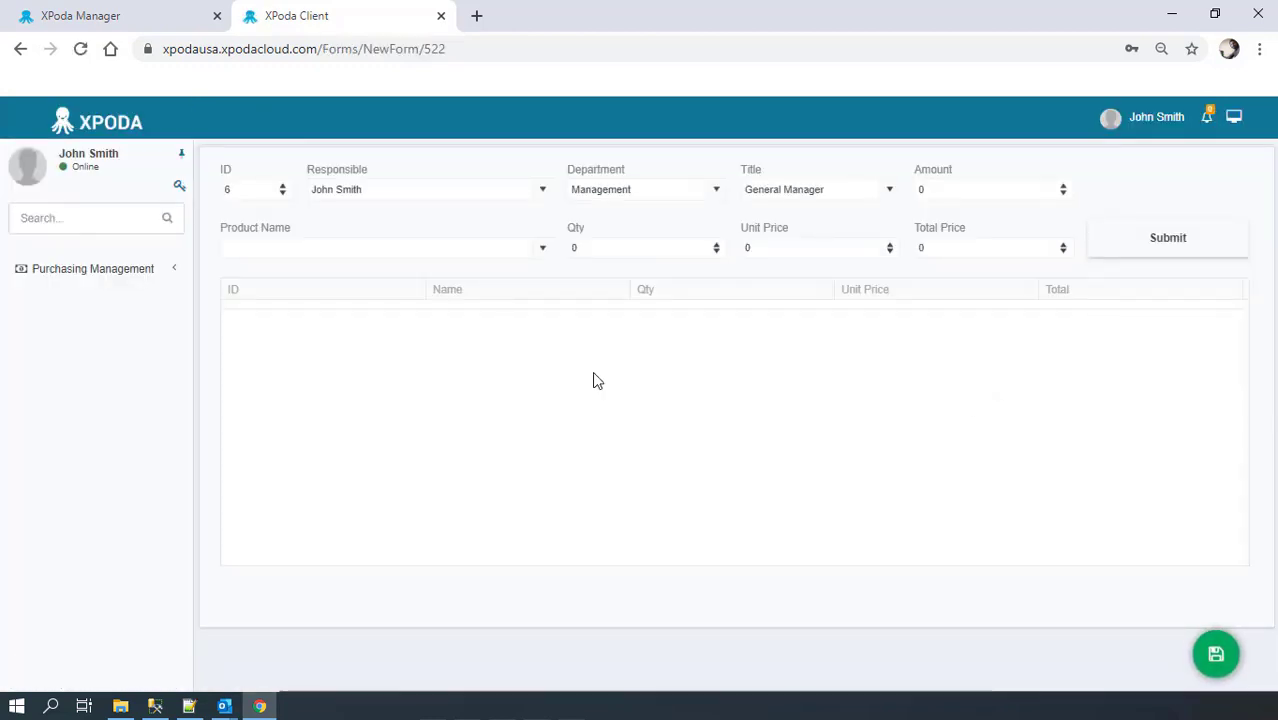
Go to the Confirmation Screen, review the details of the pending request with the amount 560, and approve it
{"action": "left_click", "coordinate": [168, 277]}
{"action": "left_click", "coordinate": [100, 348]}
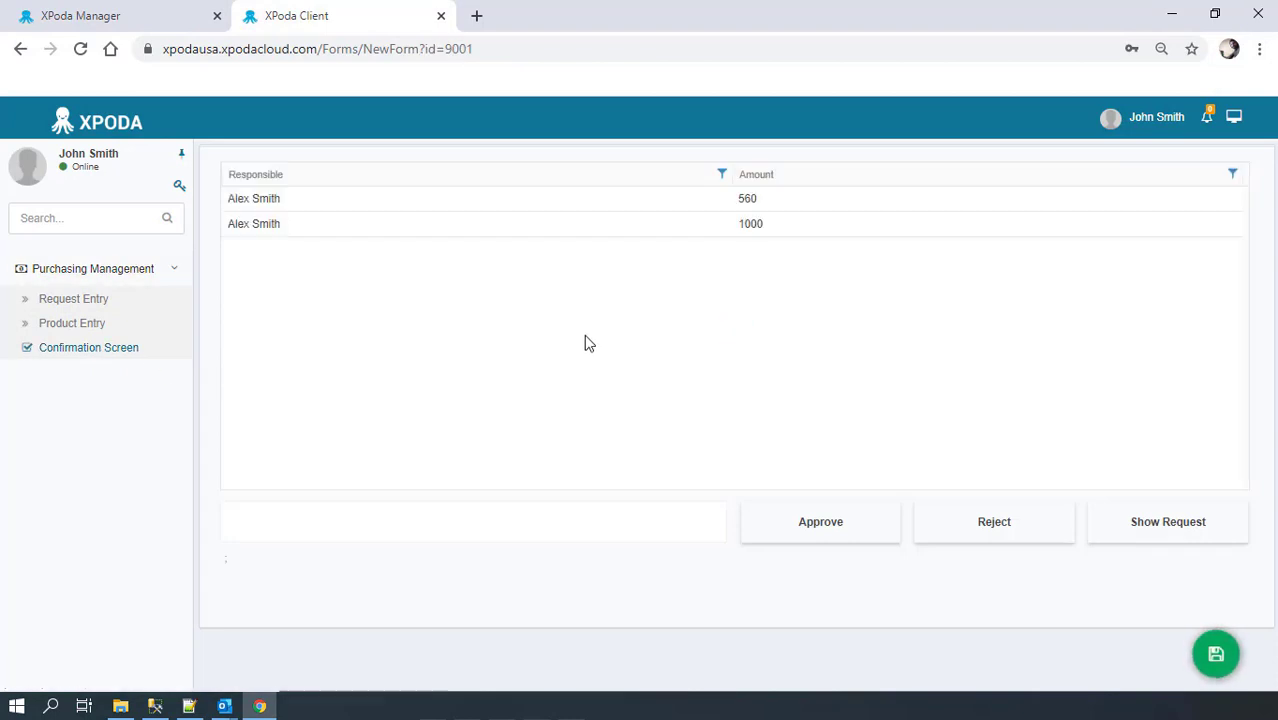
{"action": "left_click", "coordinate": [712, 205]}
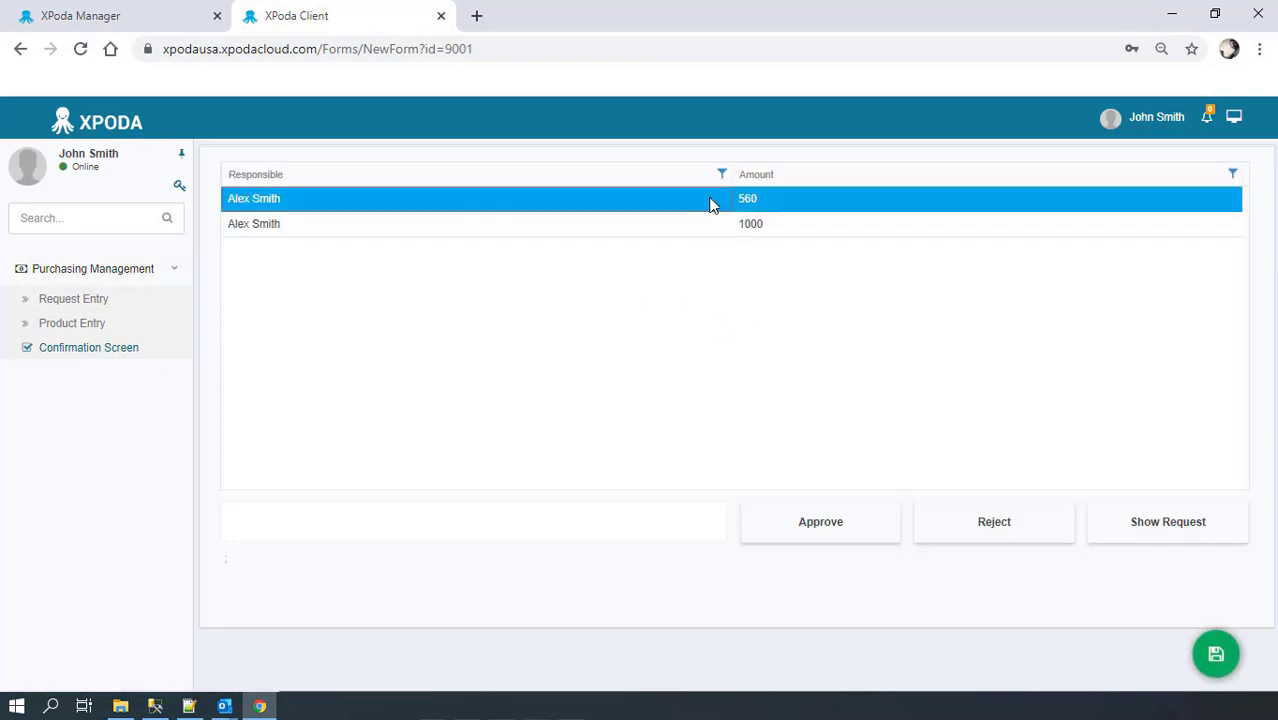
{"action": "left_click", "coordinate": [1196, 541]}
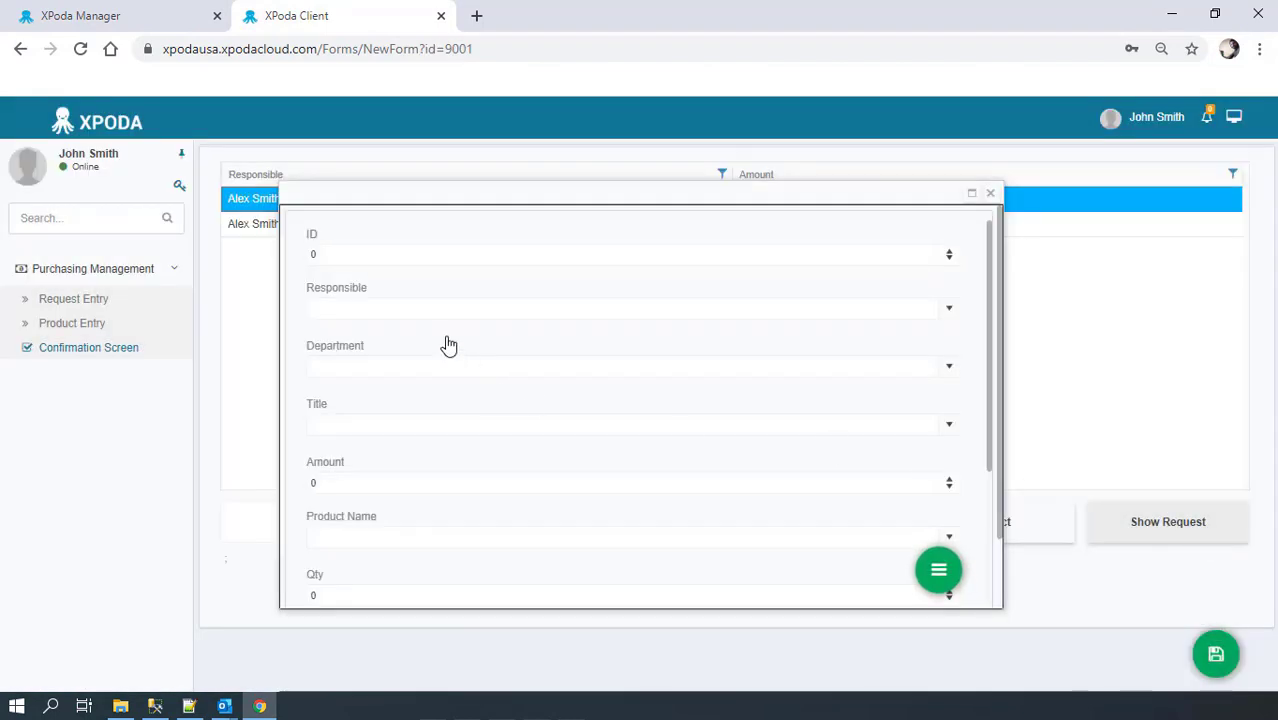
{"action": "scroll", "coordinate": [448, 344], "scroll_direction": "down", "scroll_amount": 4}
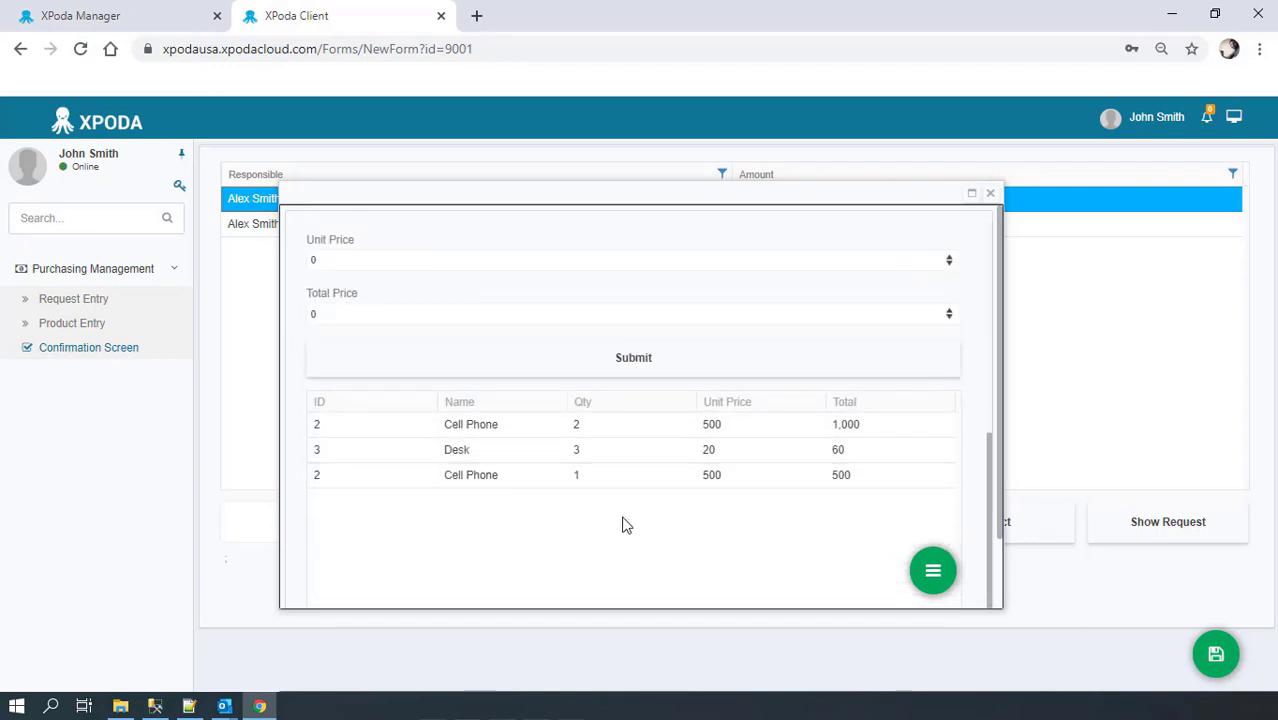
{"action": "scroll", "coordinate": [984, 322], "scroll_direction": "up", "scroll_amount": 5}
{"action": "left_click", "coordinate": [990, 193]}
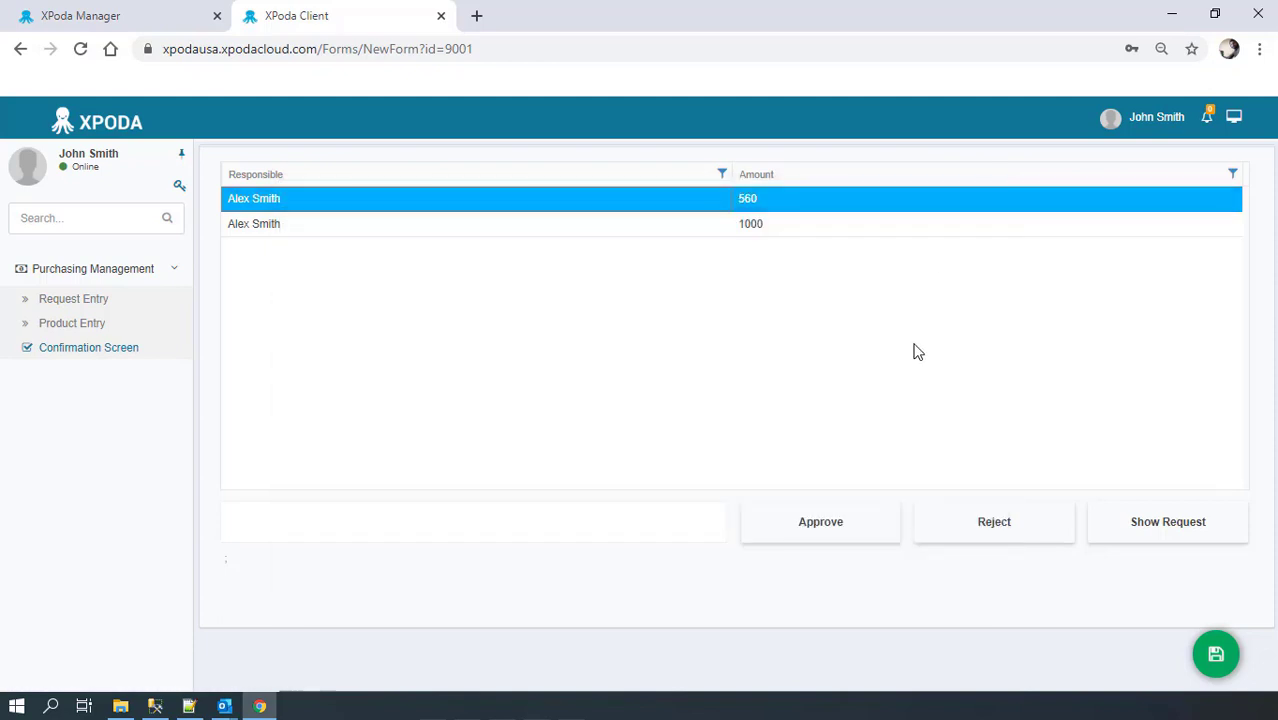
{"action": "left_click", "coordinate": [836, 530]}
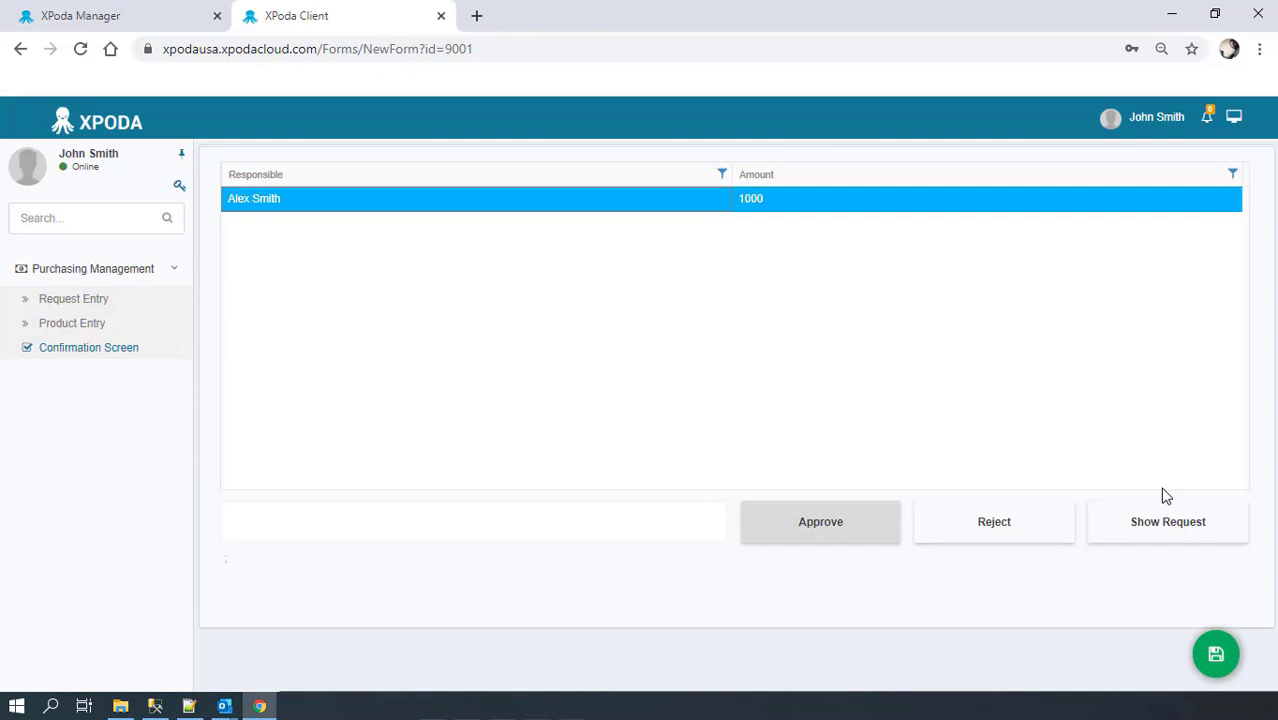
Review the details of the remaining request with the listed amount 1000 and reject it
{"action": "left_click", "coordinate": [1164, 540]}
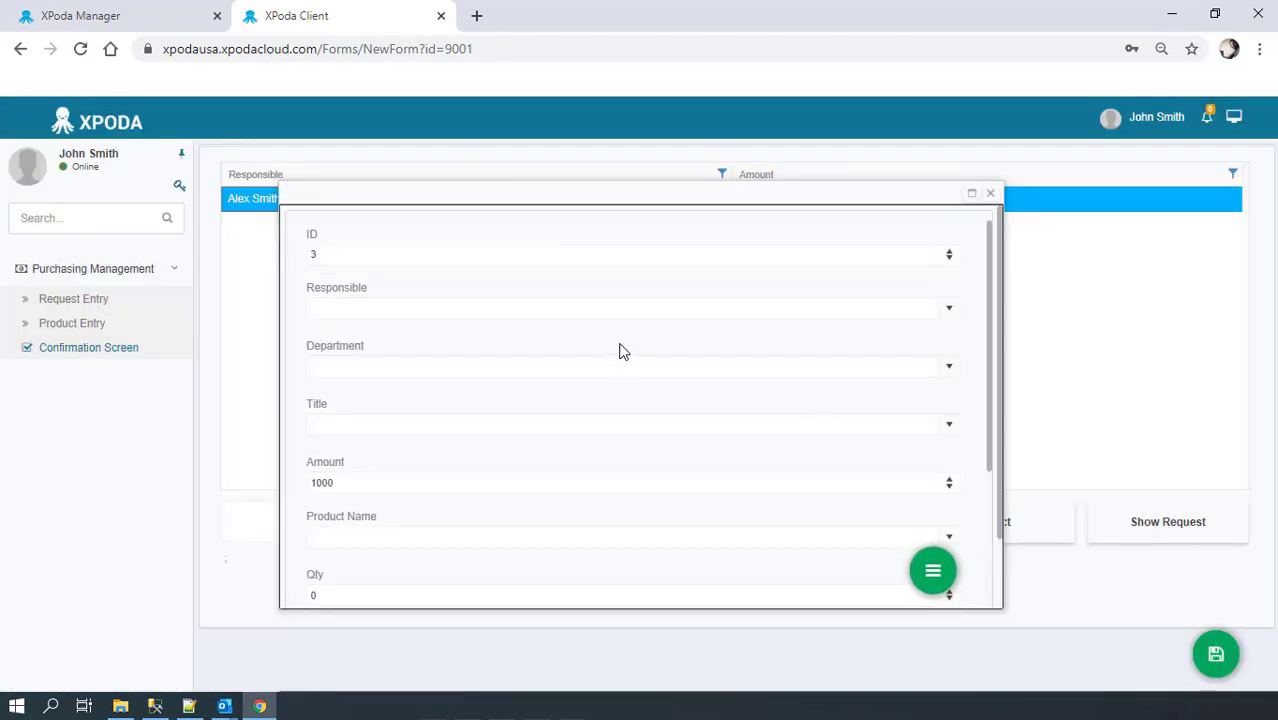
{"action": "scroll", "coordinate": [618, 350], "scroll_direction": "down", "scroll_amount": 5}
{"action": "scroll", "coordinate": [615, 354], "scroll_direction": "up", "scroll_amount": 5}
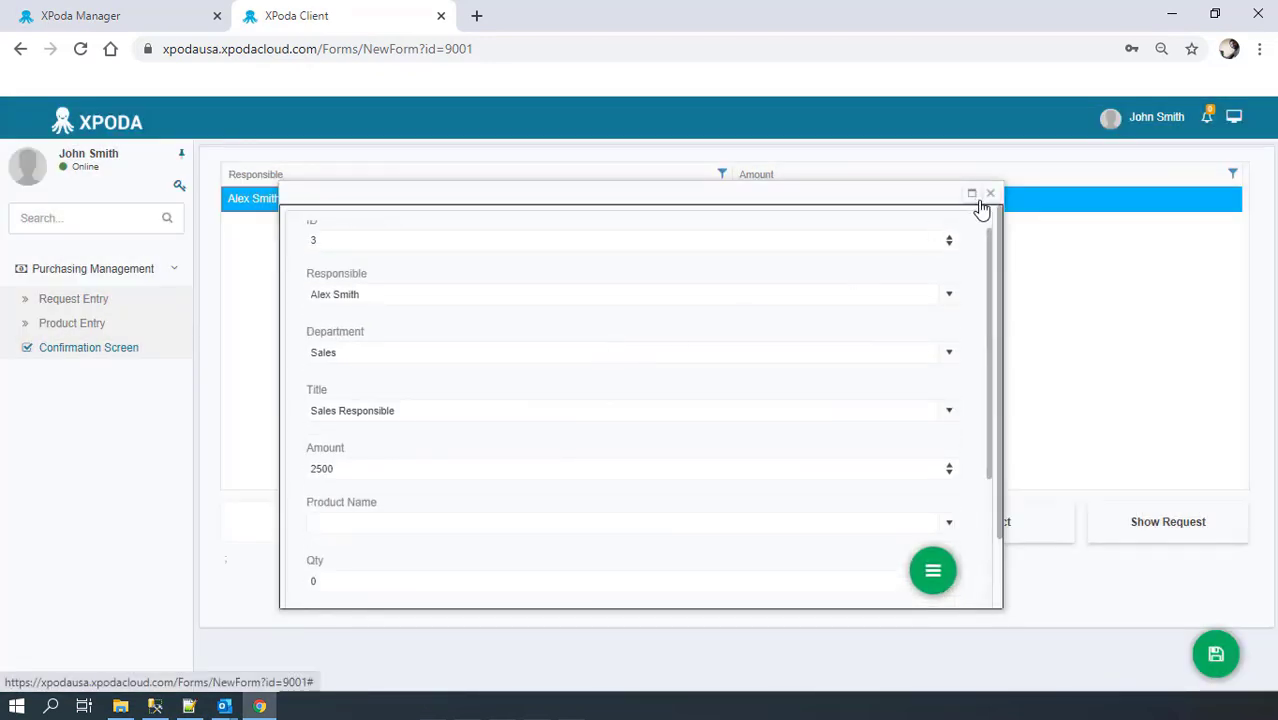
{"action": "left_click", "coordinate": [990, 194]}
{"action": "left_click", "coordinate": [992, 530]}
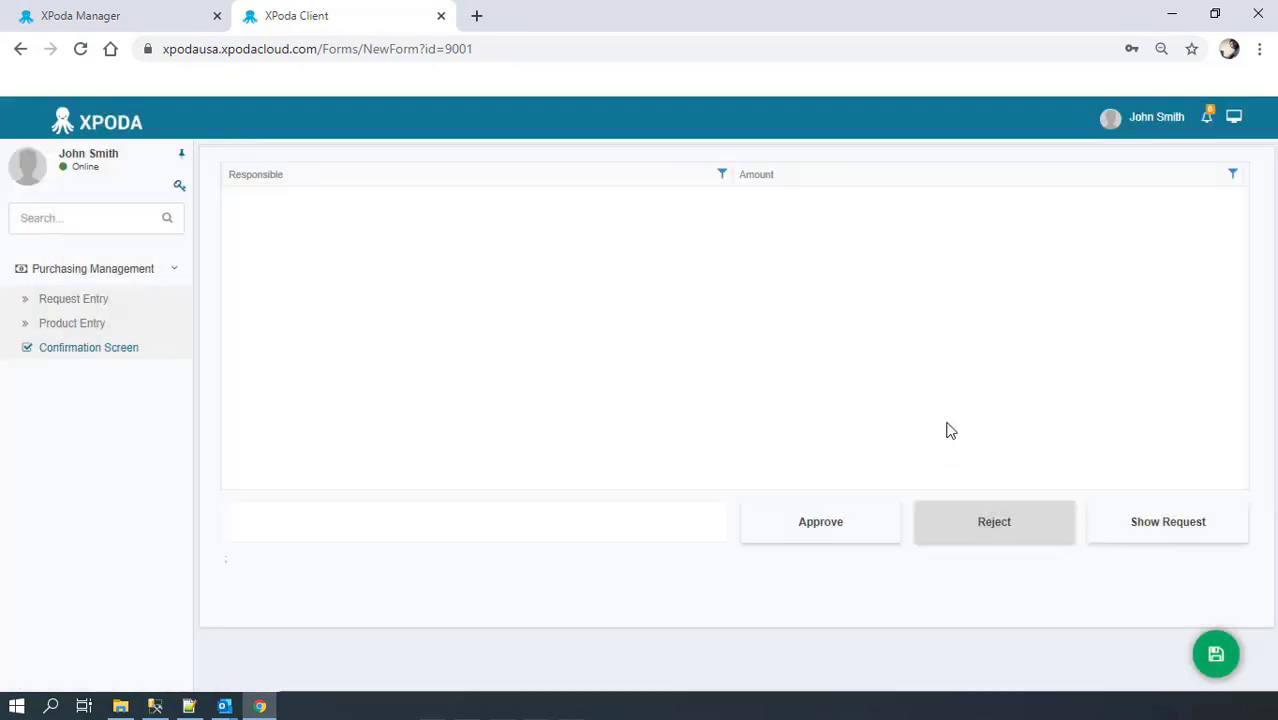